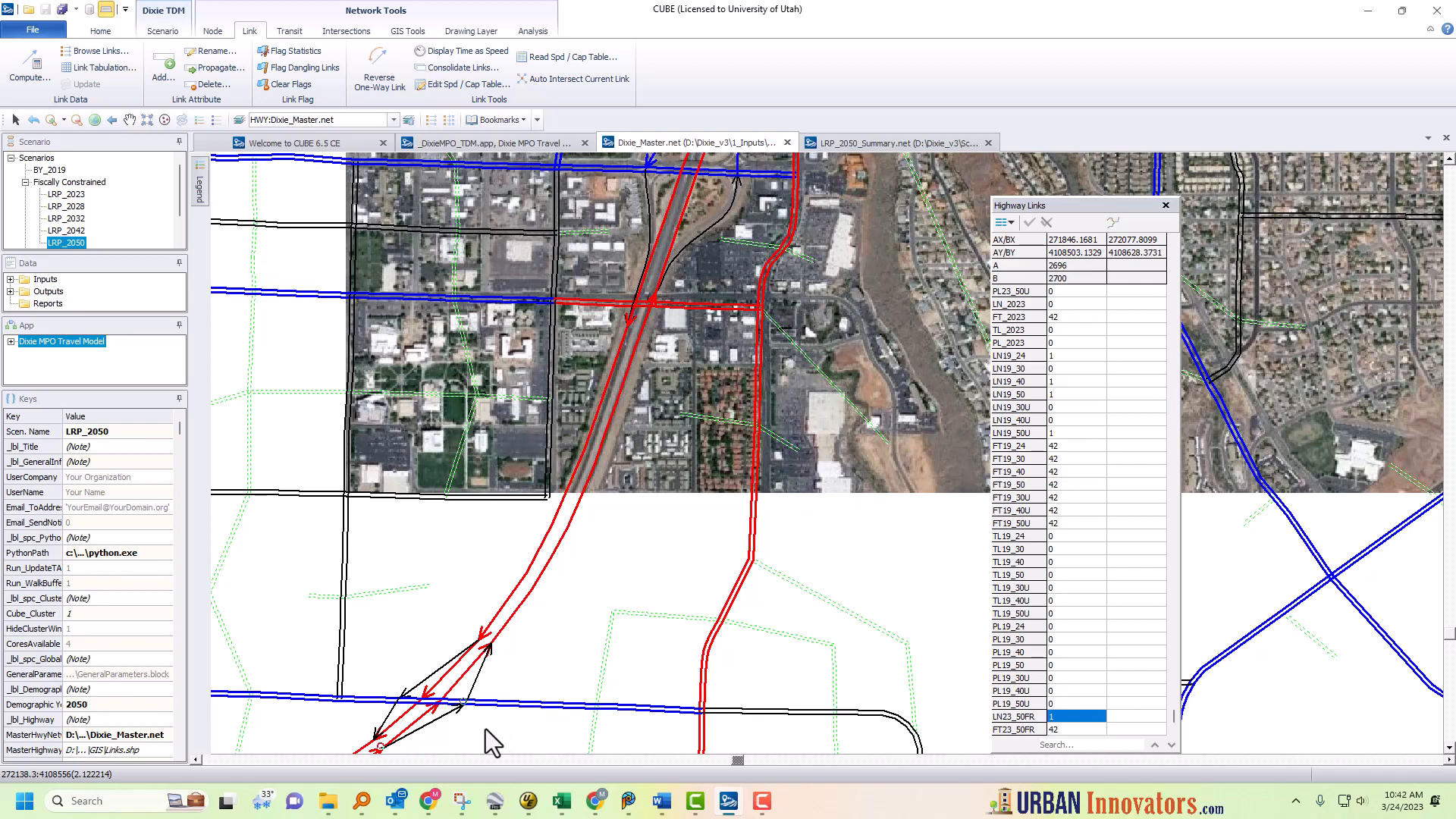
click(478, 718)
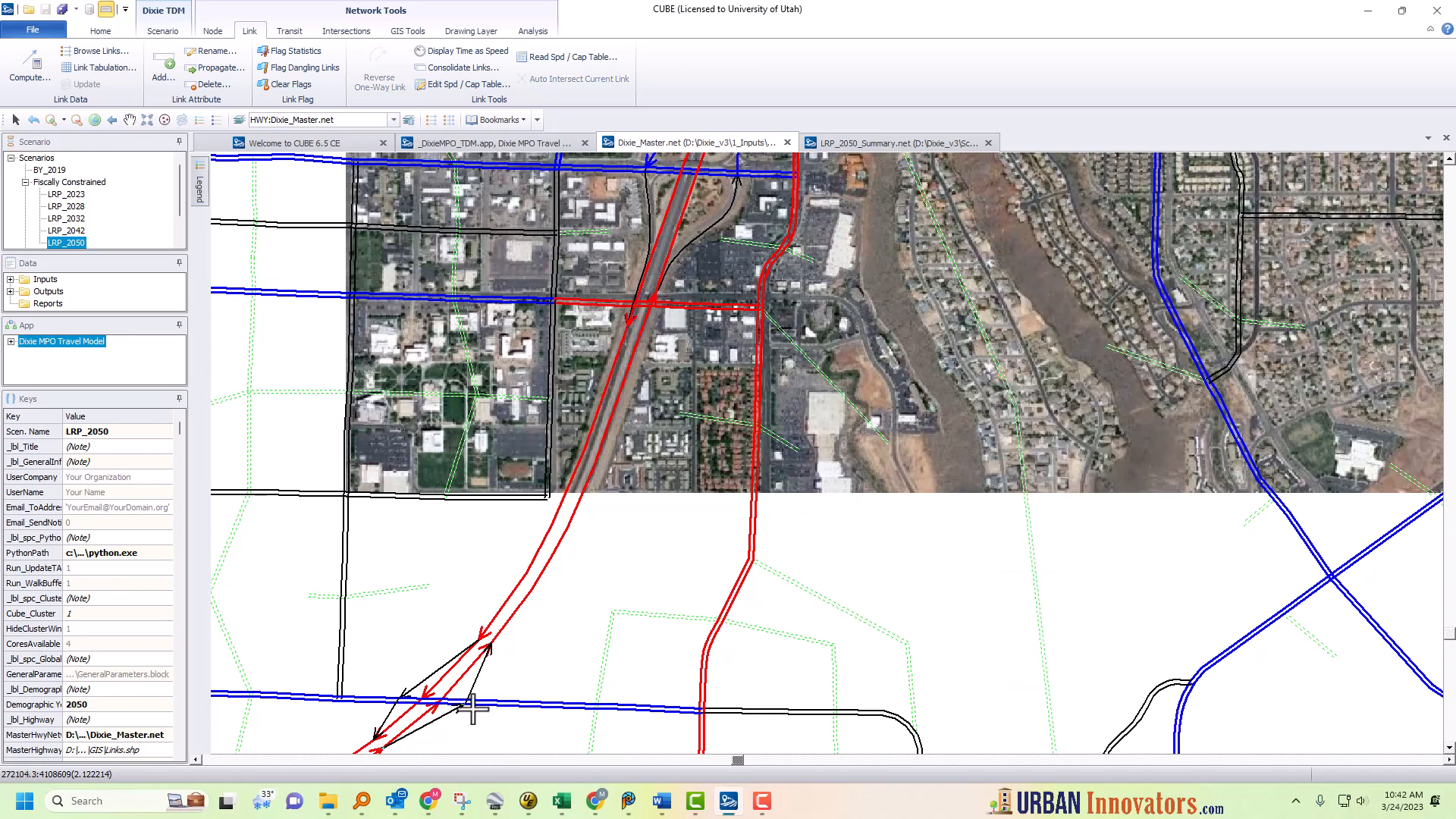
click(464, 707)
click(558, 580)
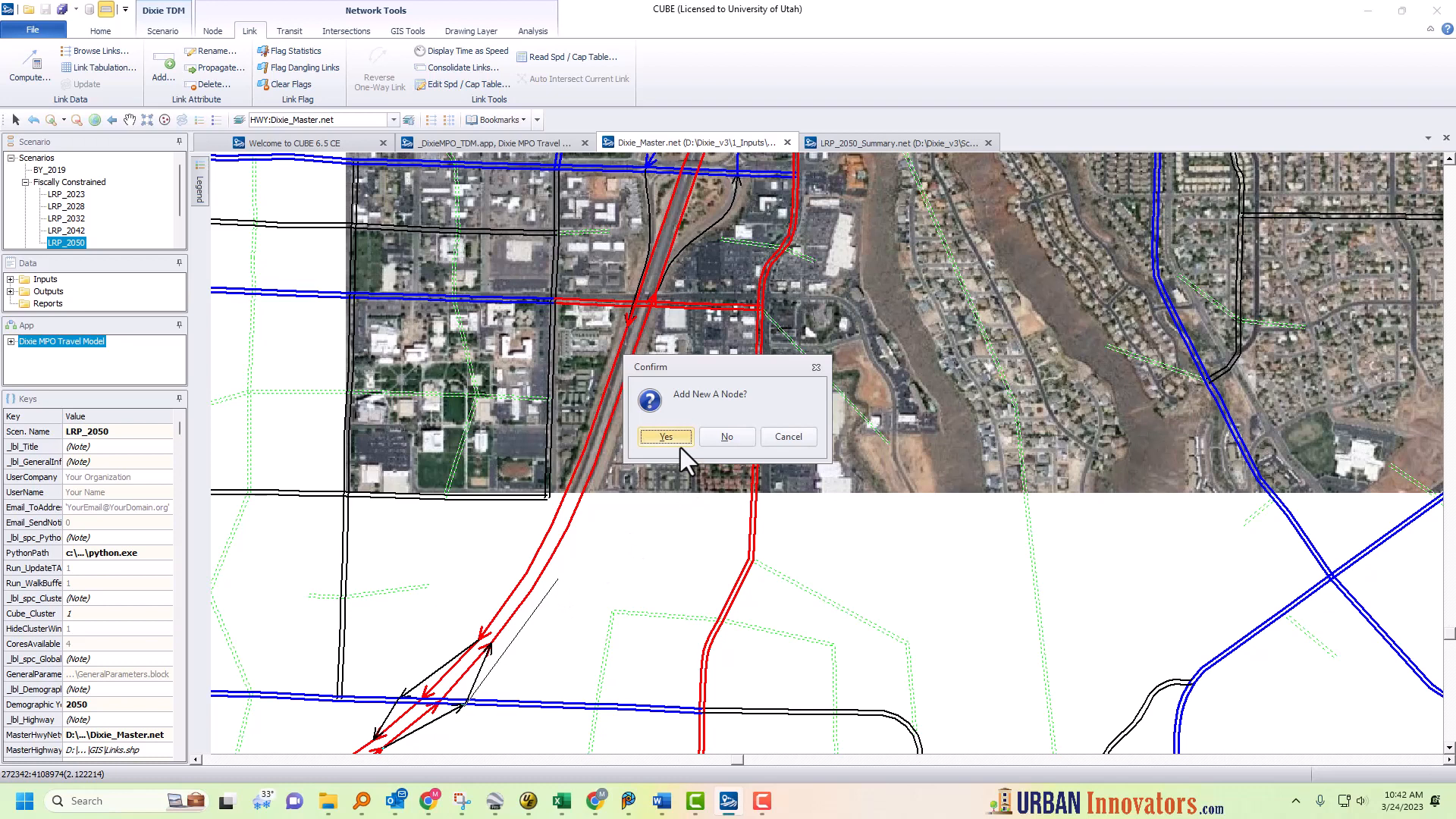
click(793, 439)
Draw a one-way link from the off-ramp's end node northeast beside the highway to a new node, enabling automatic node numbering.
scroll(463, 707, up, 2)
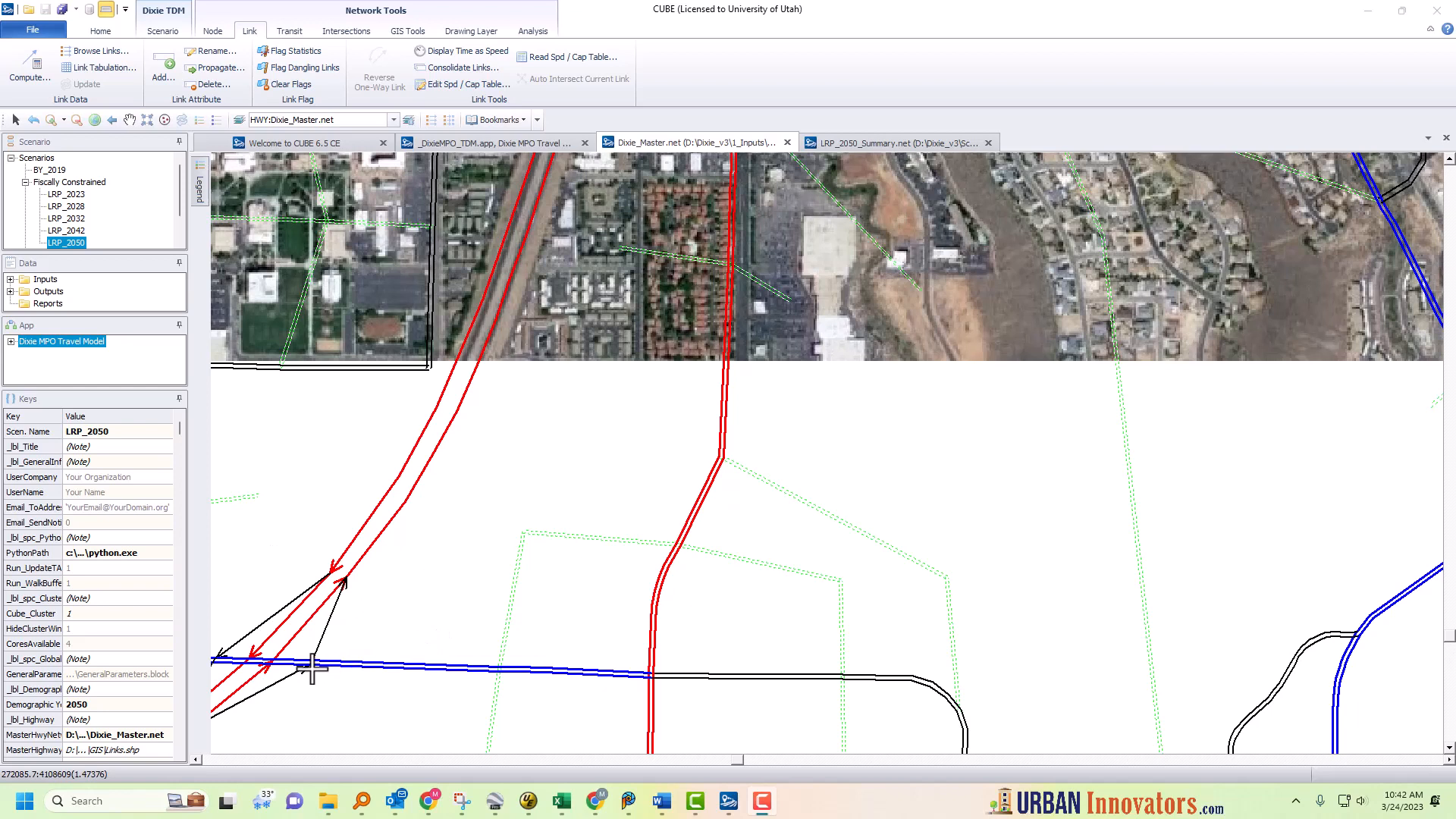
click(309, 663)
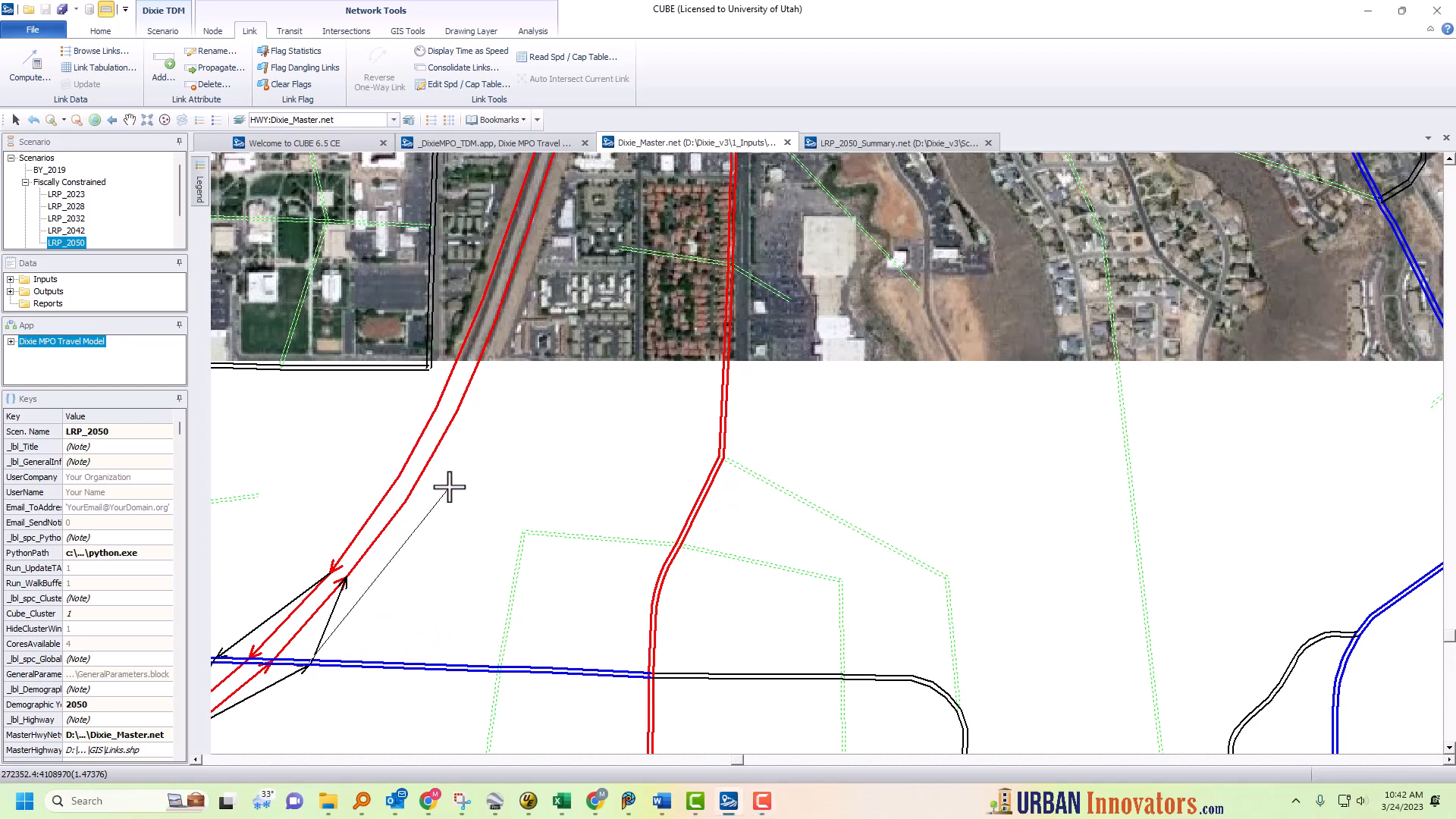
click(470, 457)
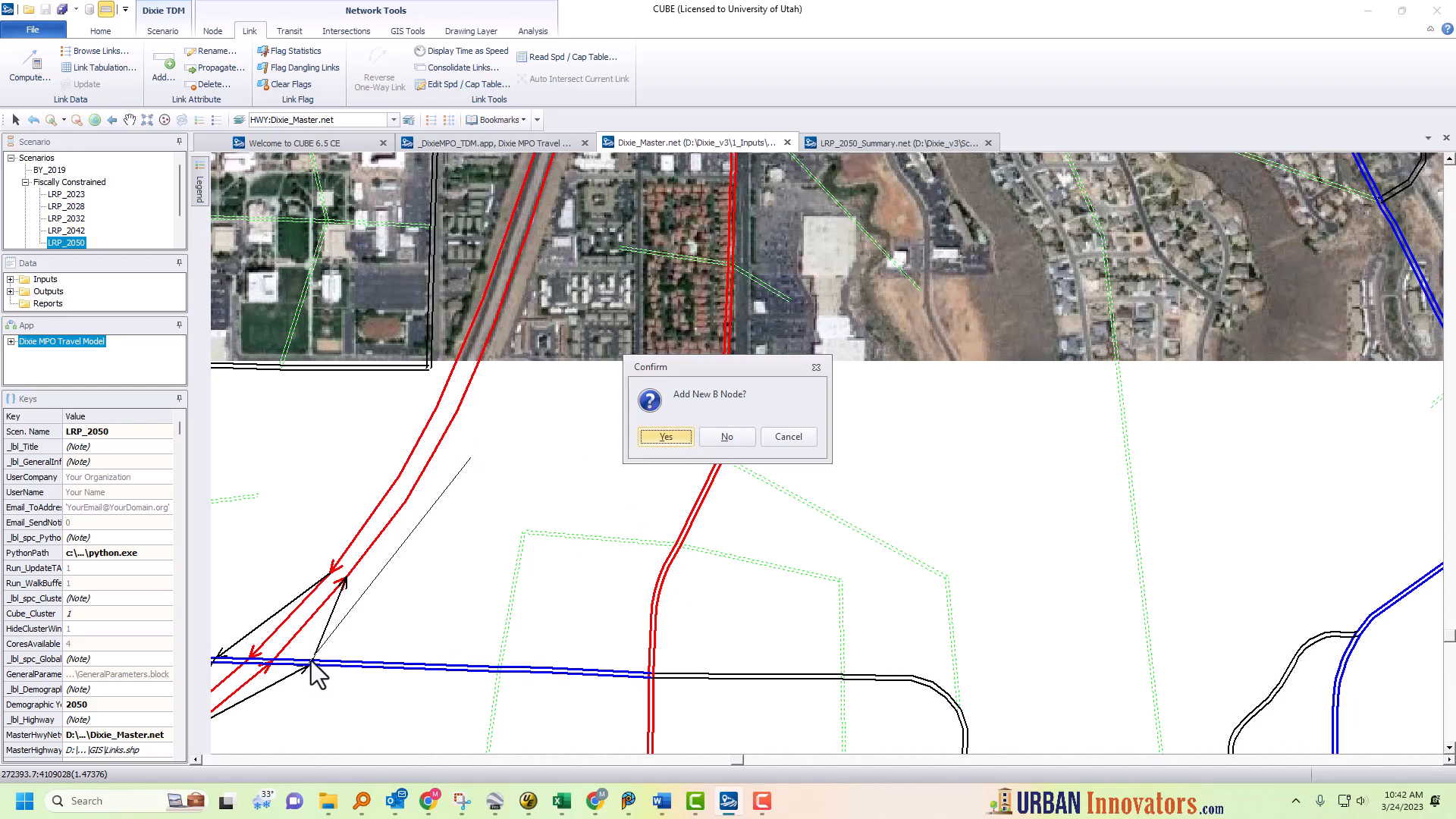
click(685, 443)
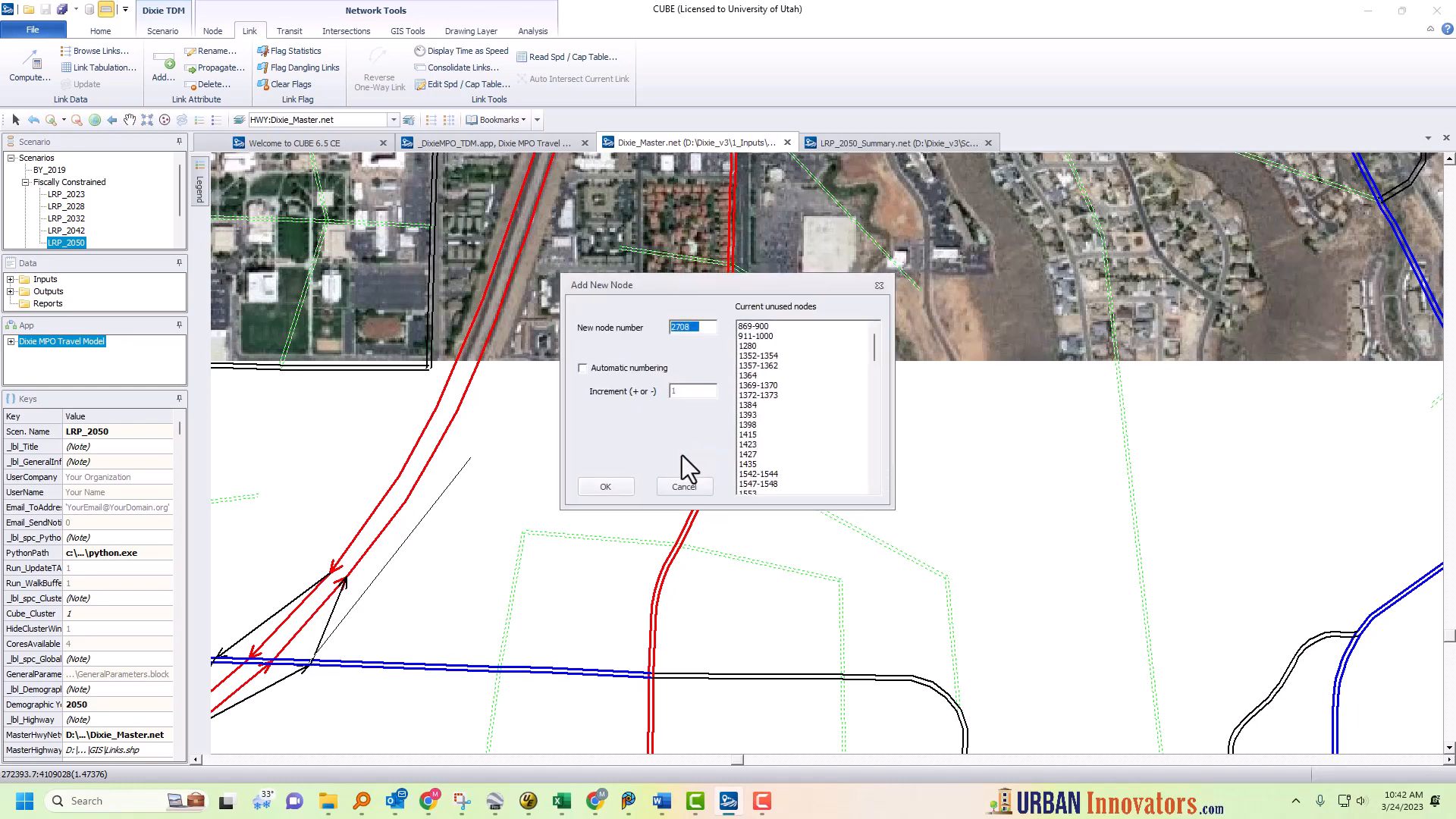
click(583, 369)
click(616, 492)
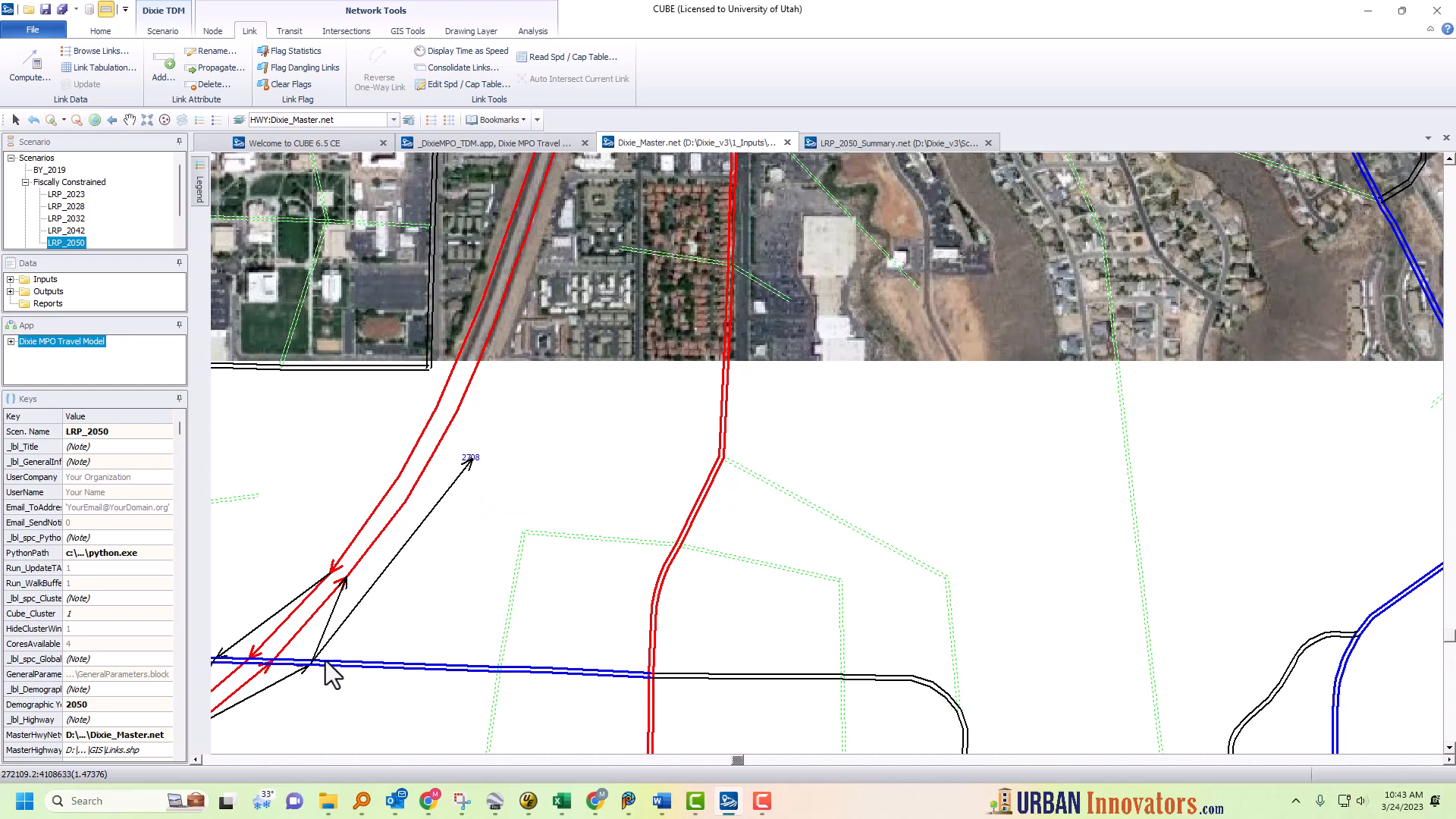
Set LN23_50FR and FT23_50FR to 2 on the off-ramp link from node 2696 to node 2700.
click(279, 682)
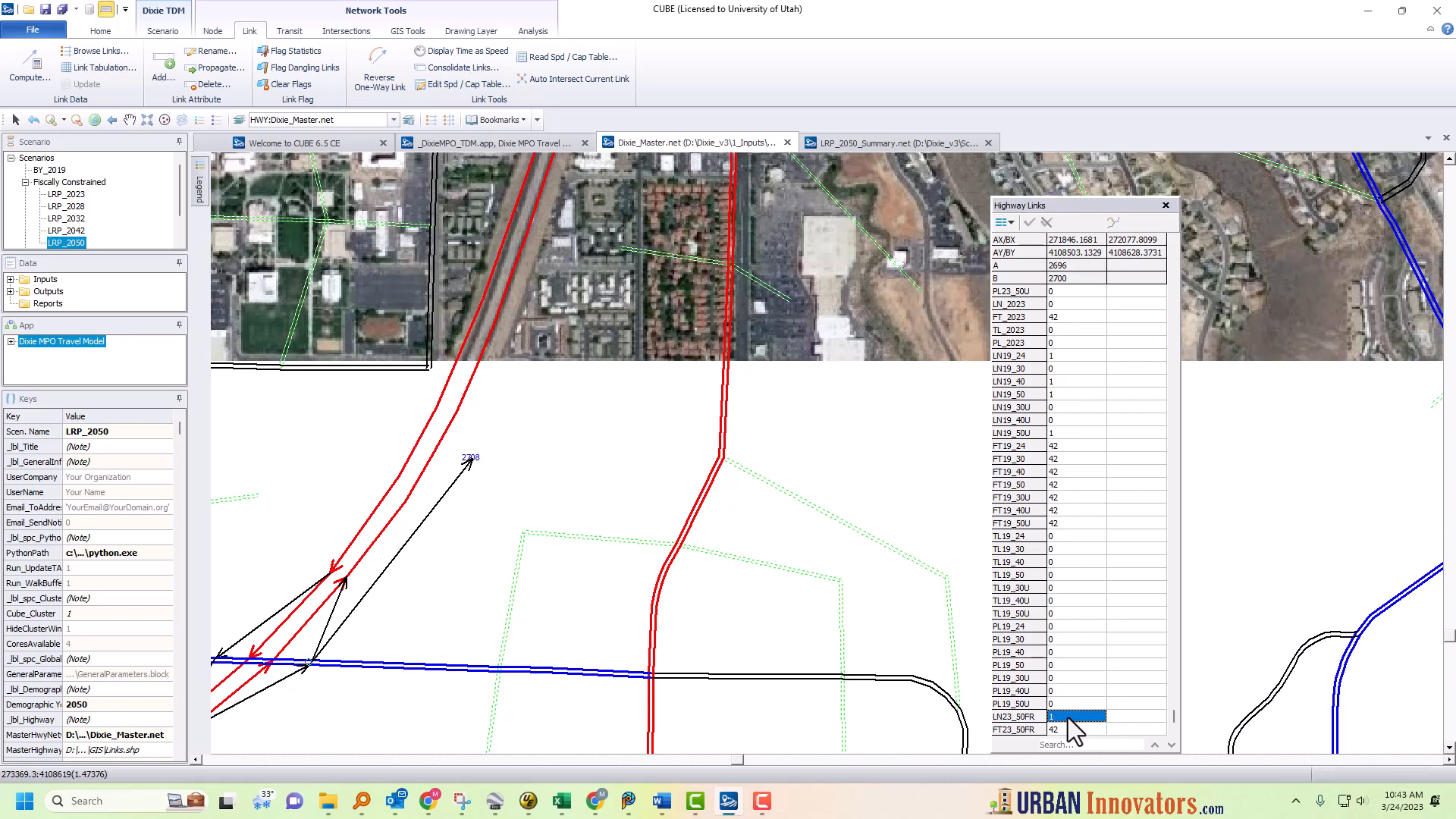
text(2)
text(2)
click(1071, 717)
click(1072, 703)
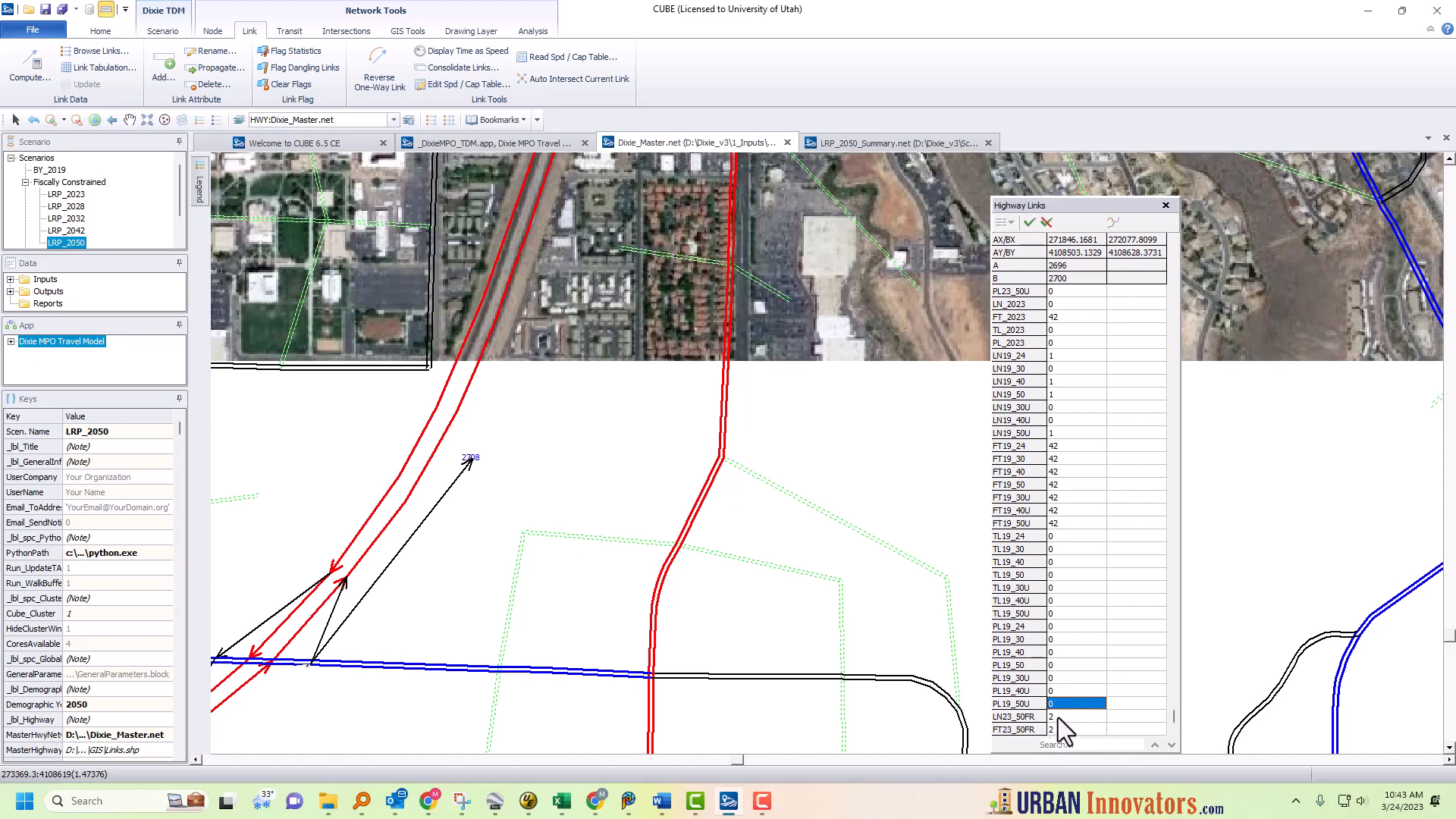
click(1029, 223)
Set LN23_50FR and FT23_50FR to 2 on the new one-way frontage link starting at node 2700.
click(1071, 717)
click(367, 593)
double_click(1057, 716)
text(2)
click(1061, 728)
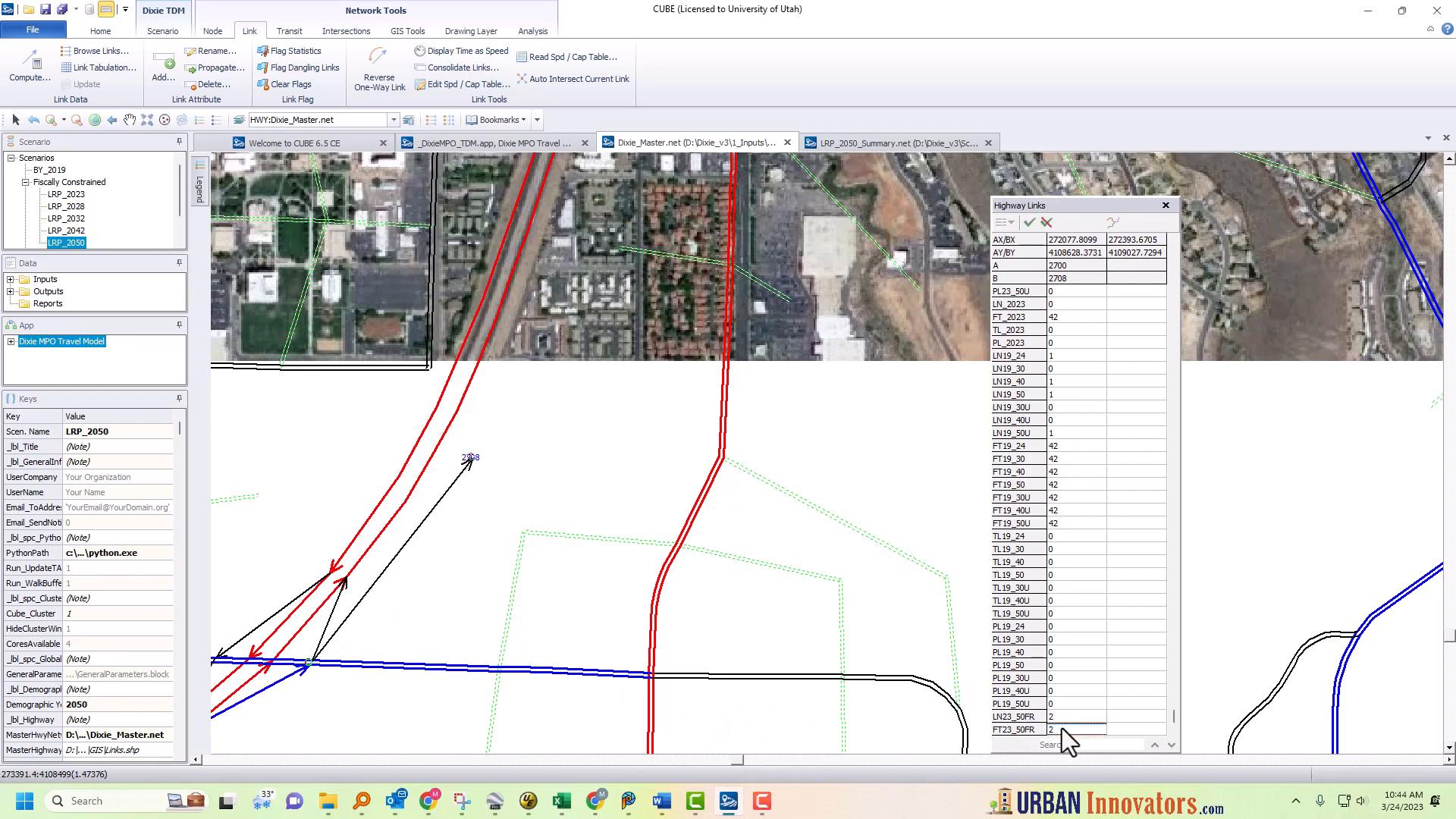
text(2)
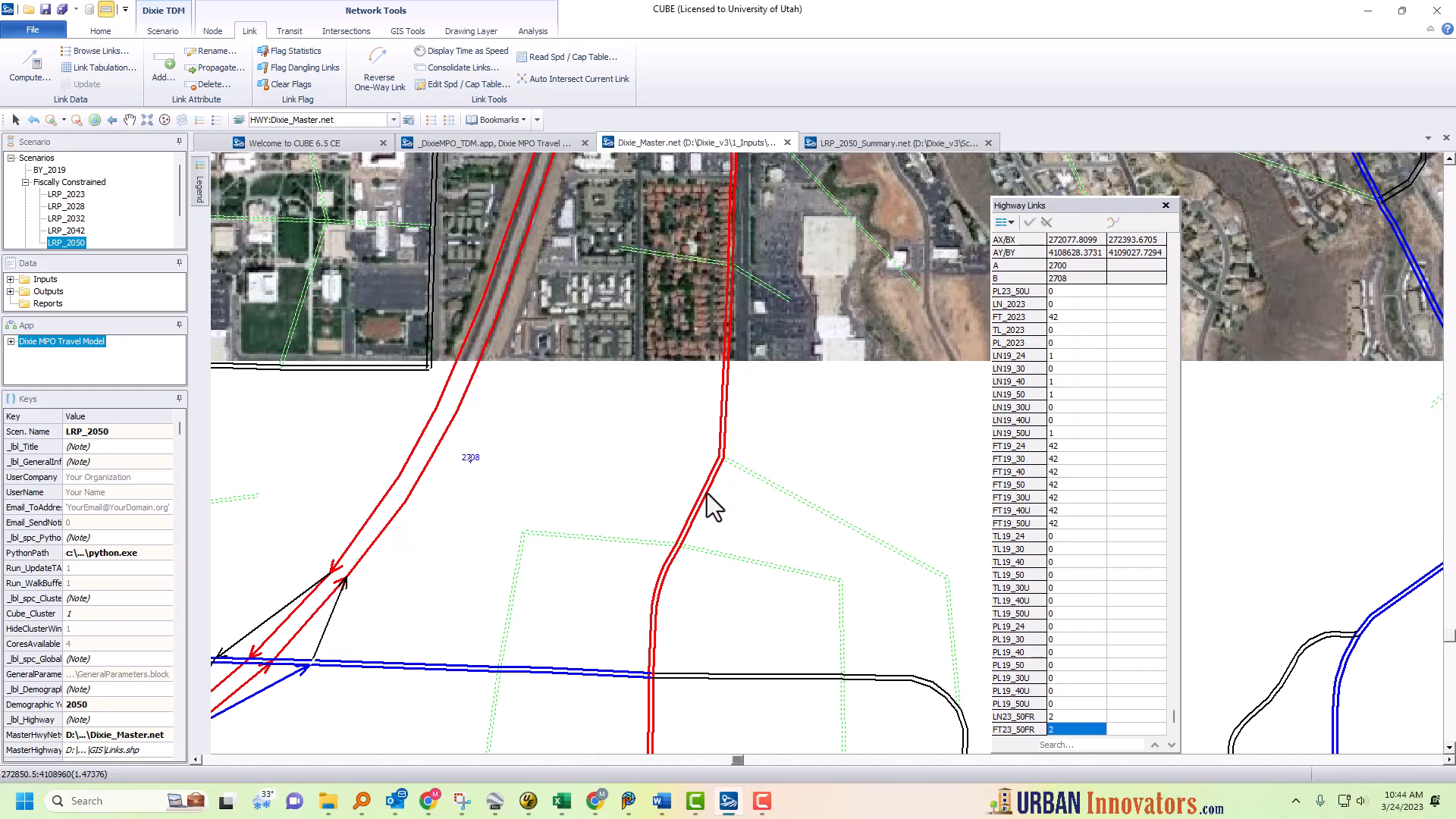
click(1166, 206)
Extend the one-way frontage road north beside the highway through an intermediate new node to a new node on the red cross street.
click(471, 458)
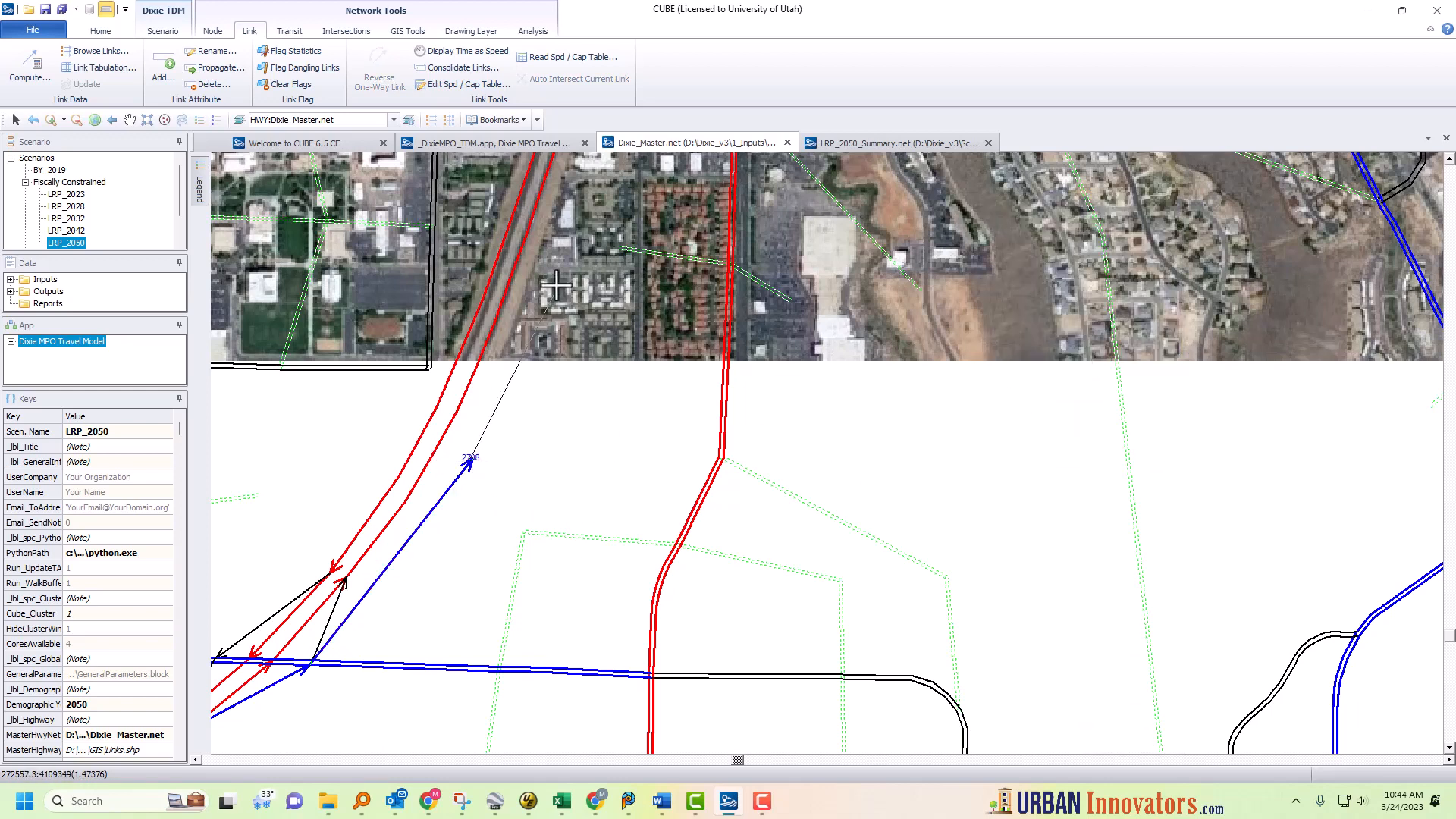
click(561, 164)
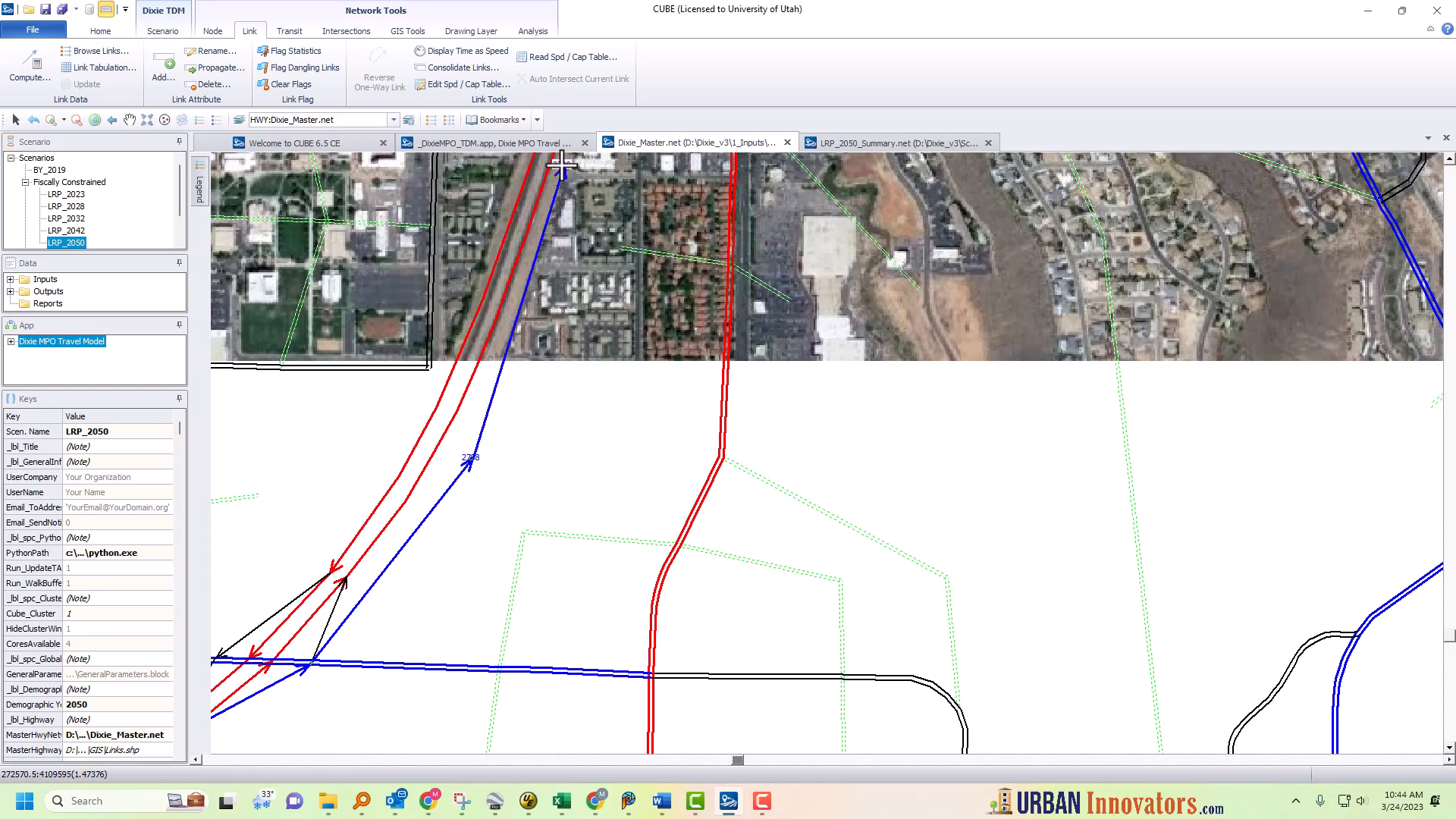
click(1448, 160)
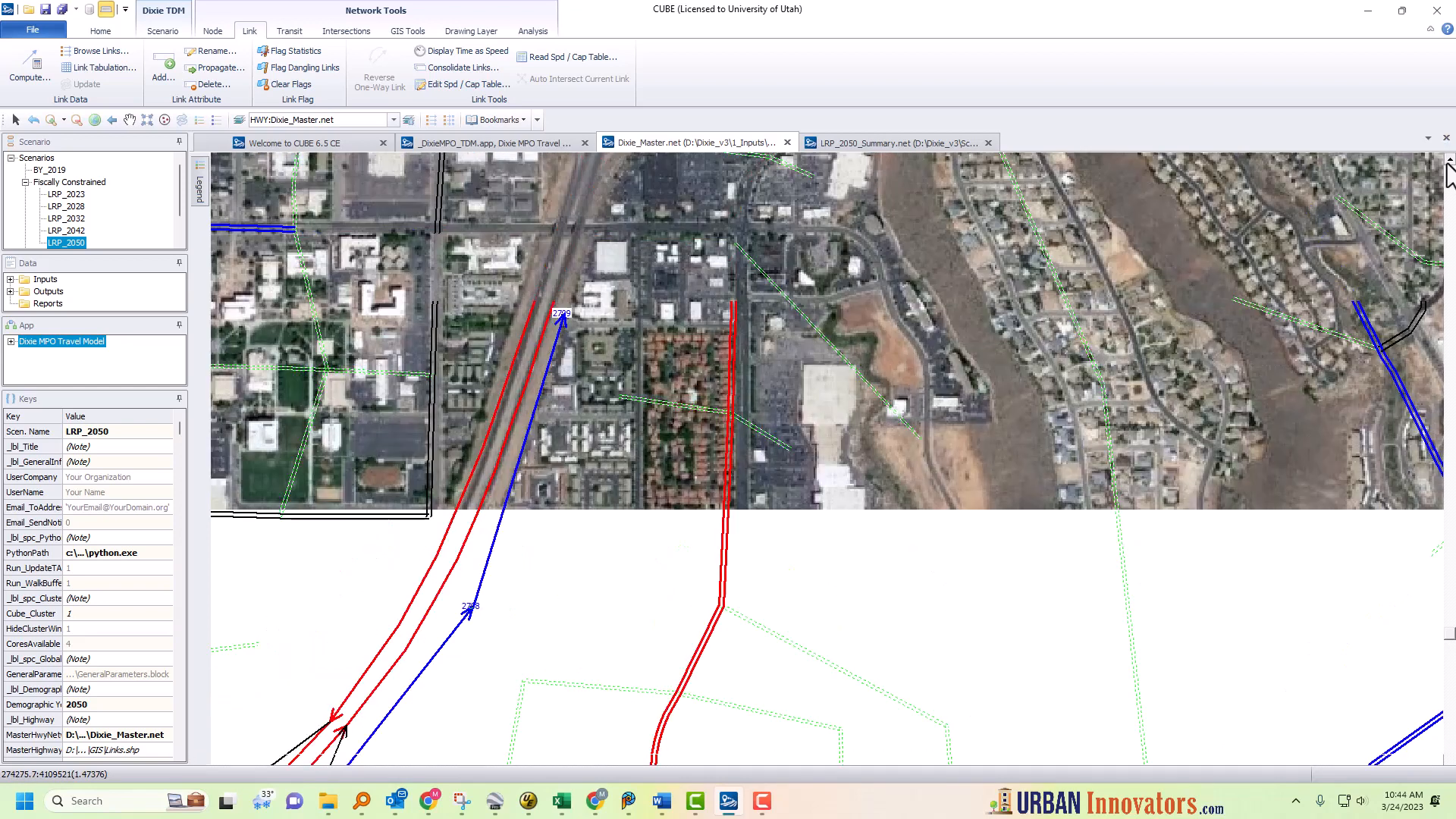
click(1448, 160)
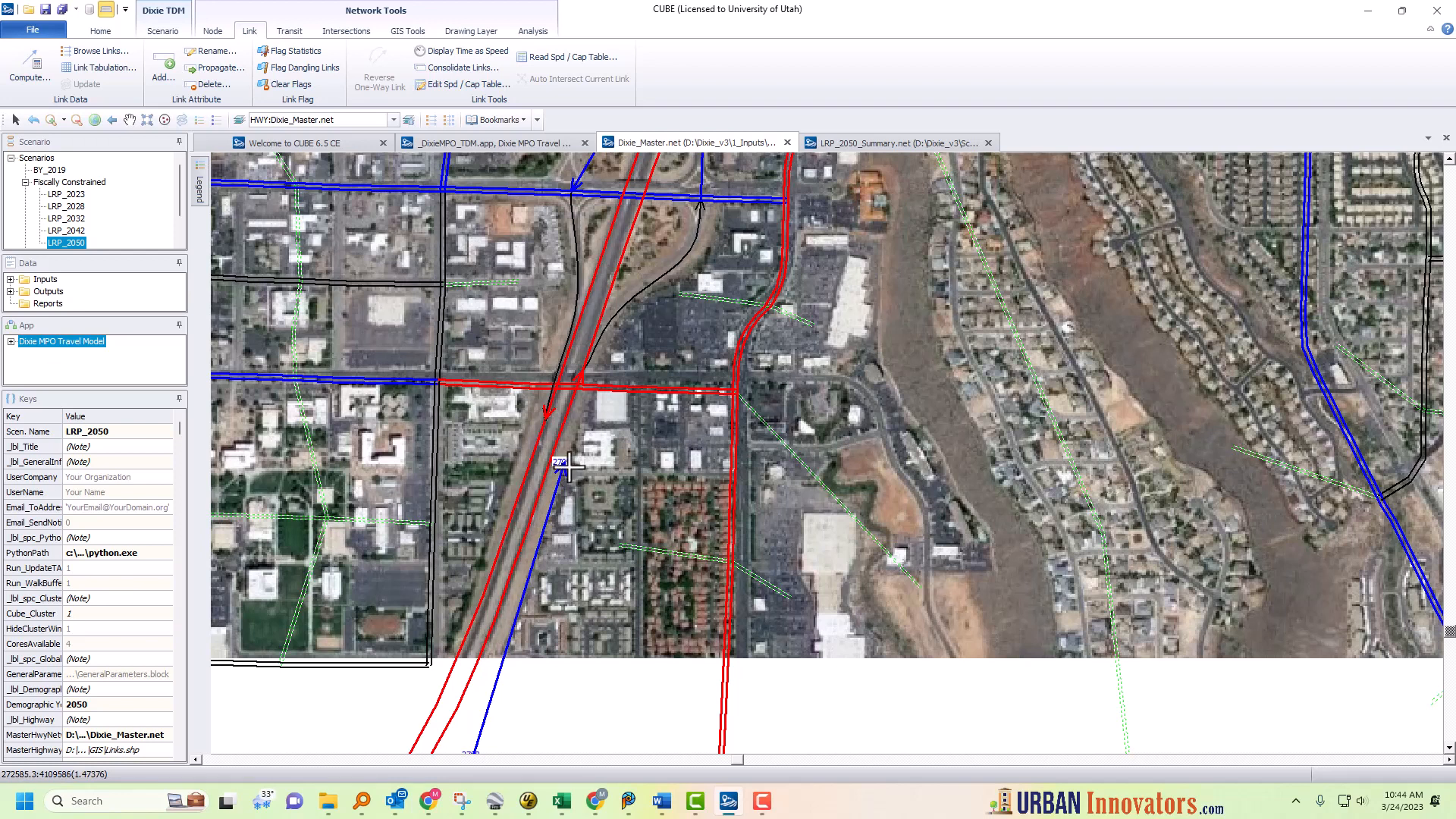
click(602, 386)
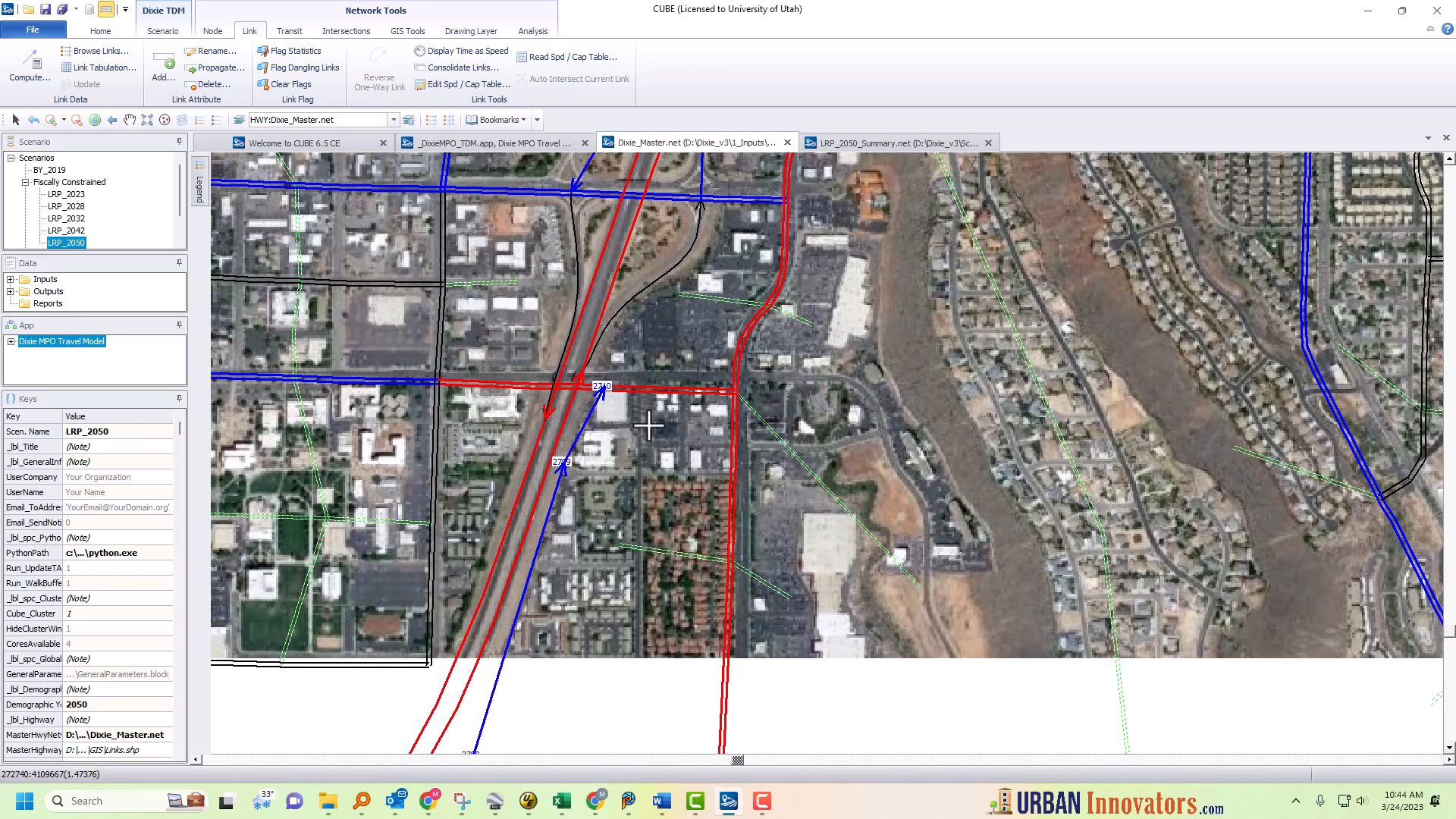
Link the frontage road from the red cross street one-way to the ramp node on the next cross street north.
click(1449, 160)
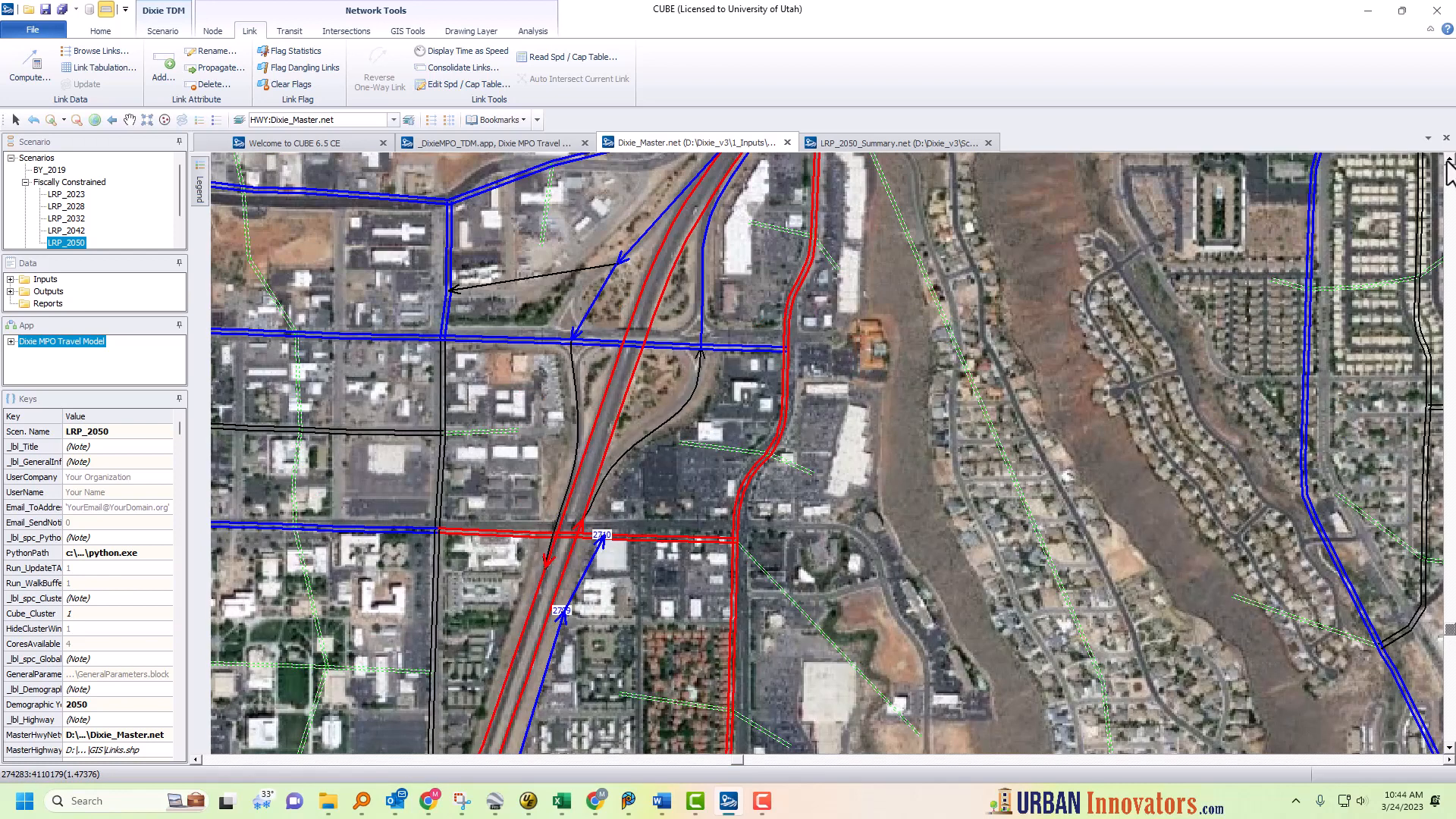
click(602, 536)
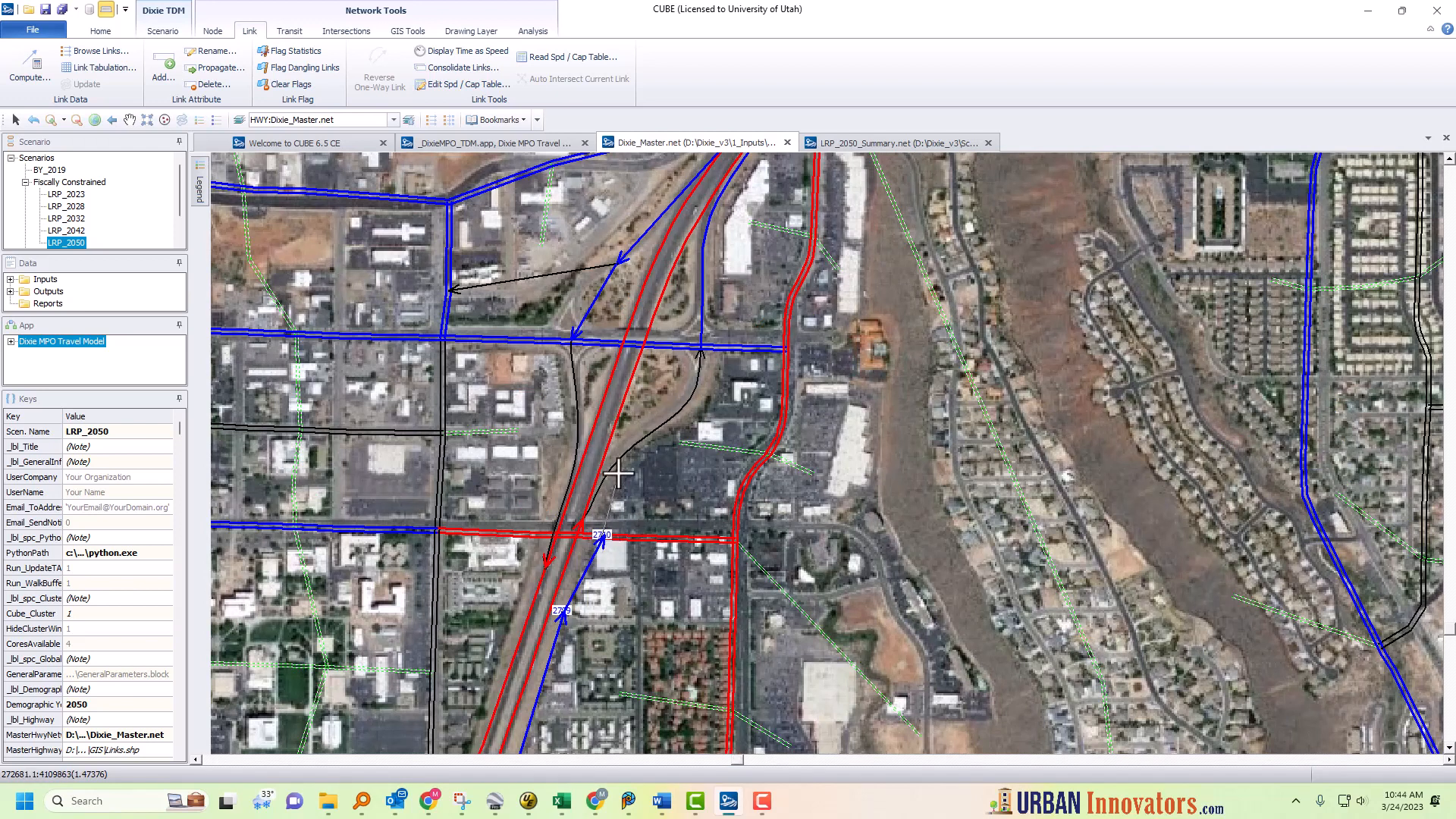
click(699, 349)
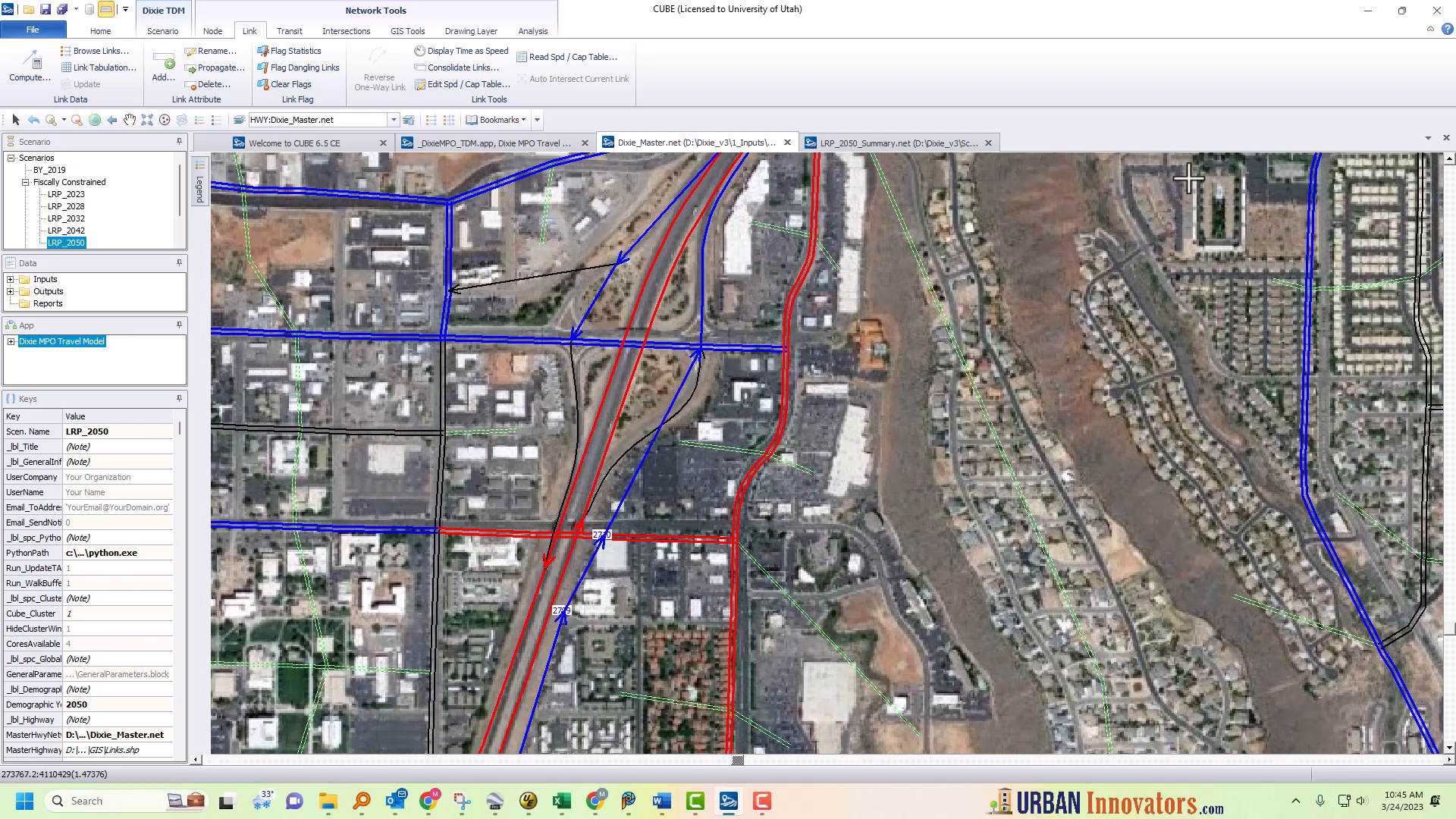
Set LN23_50FR to 0 on the old curved off-ramp link from node 1192 to node 1198.
click(1449, 159)
click(1449, 159)
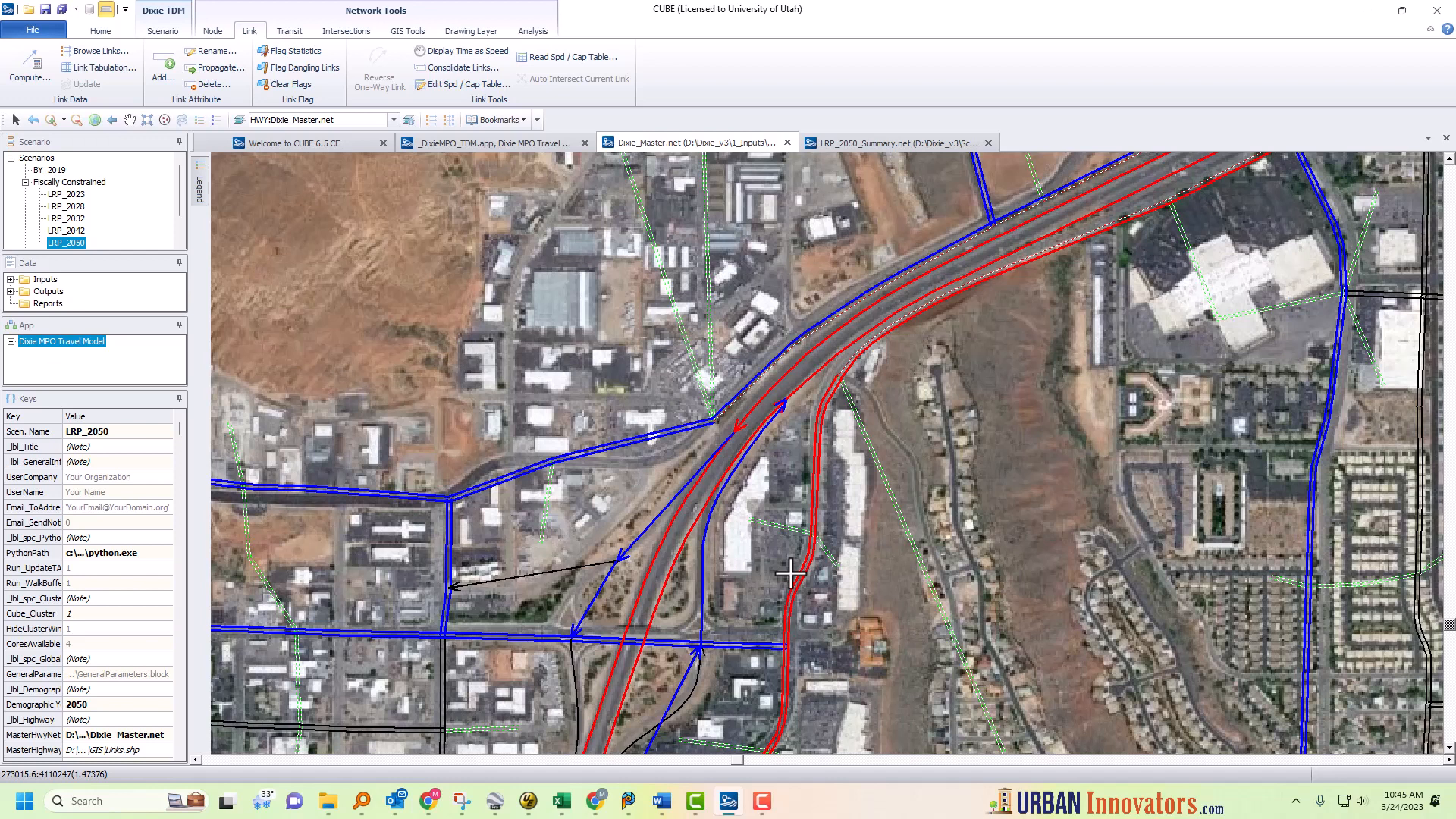
click(690, 698)
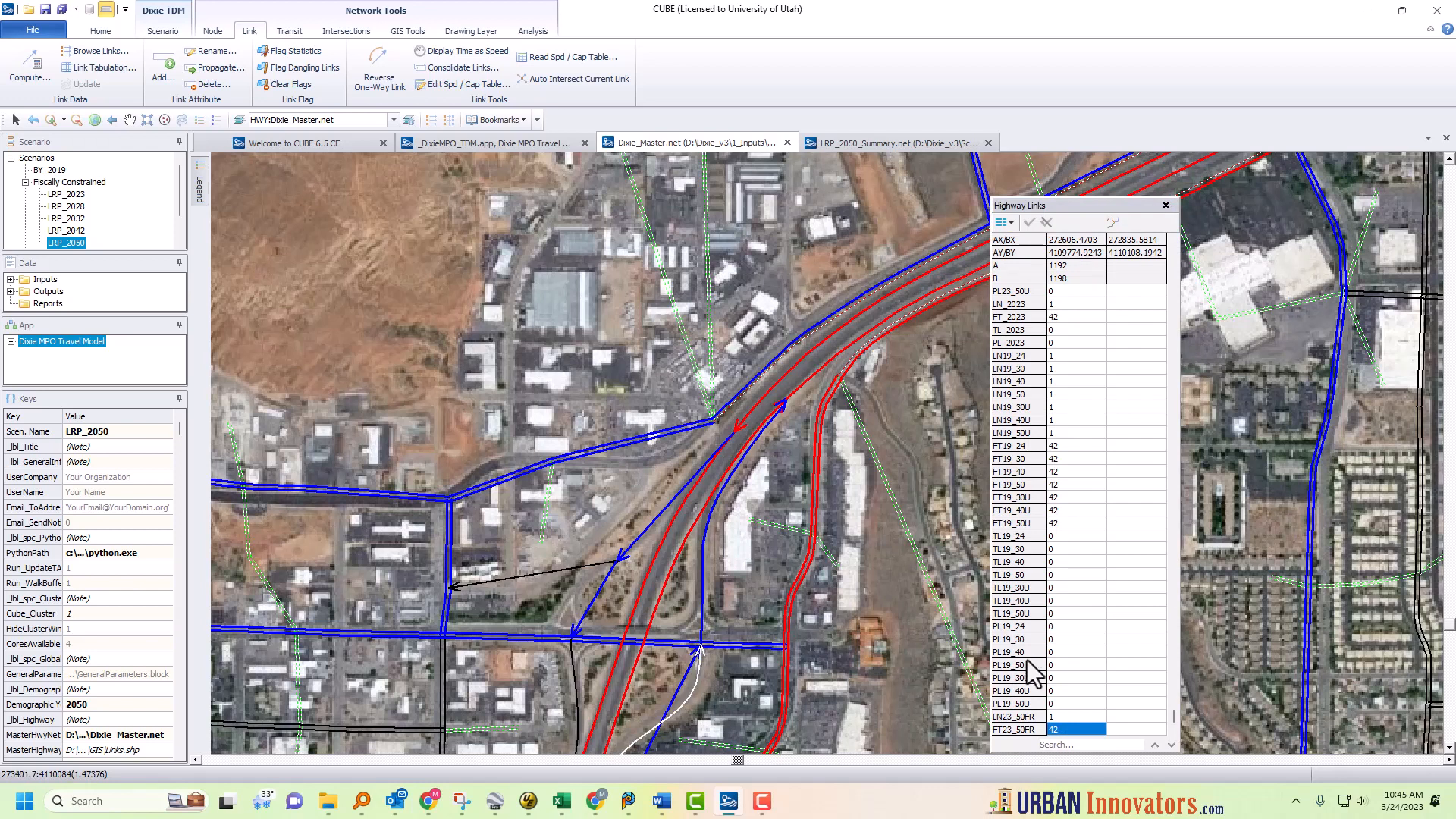
click(1067, 717)
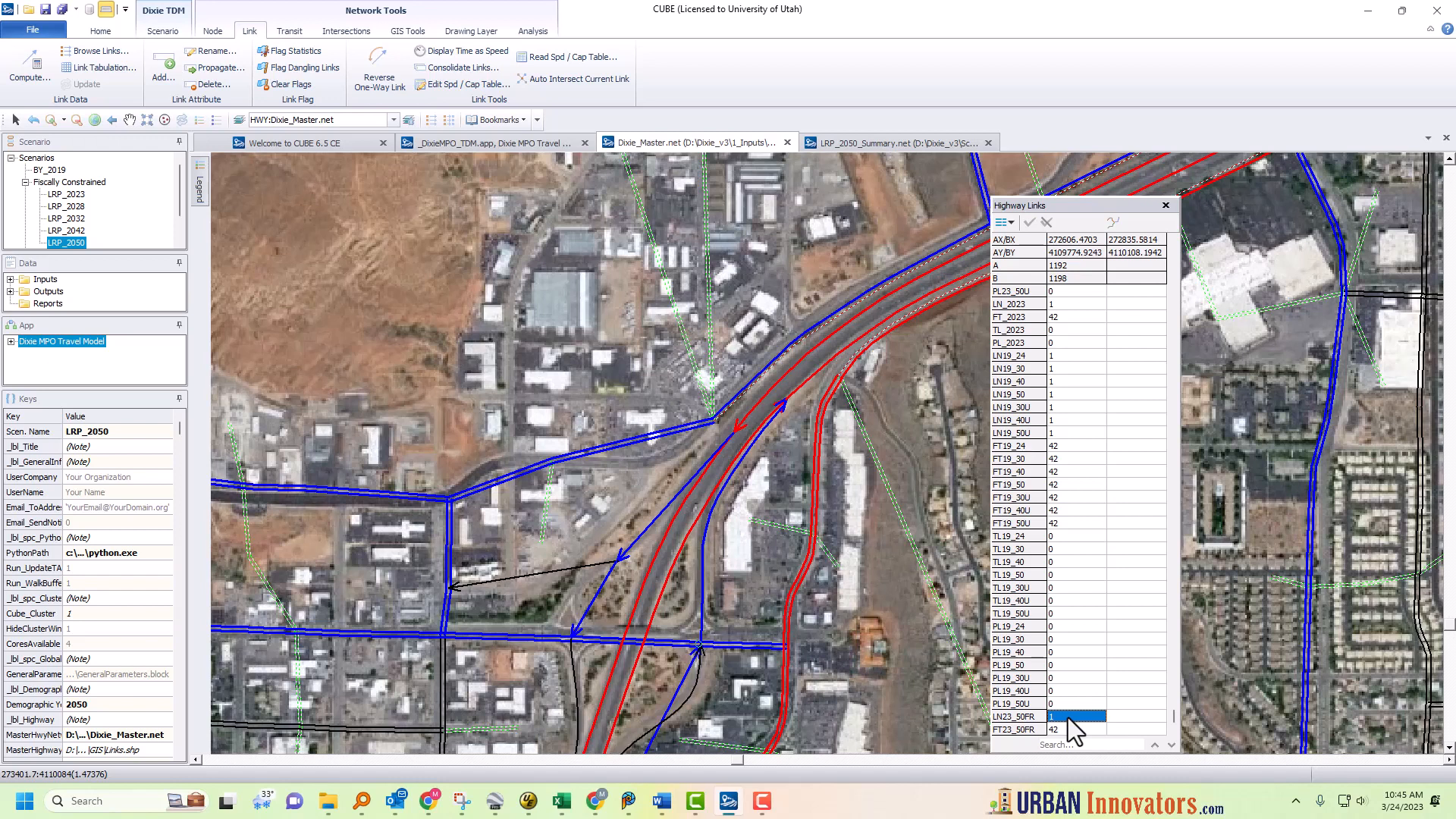
text(0)
click(1062, 729)
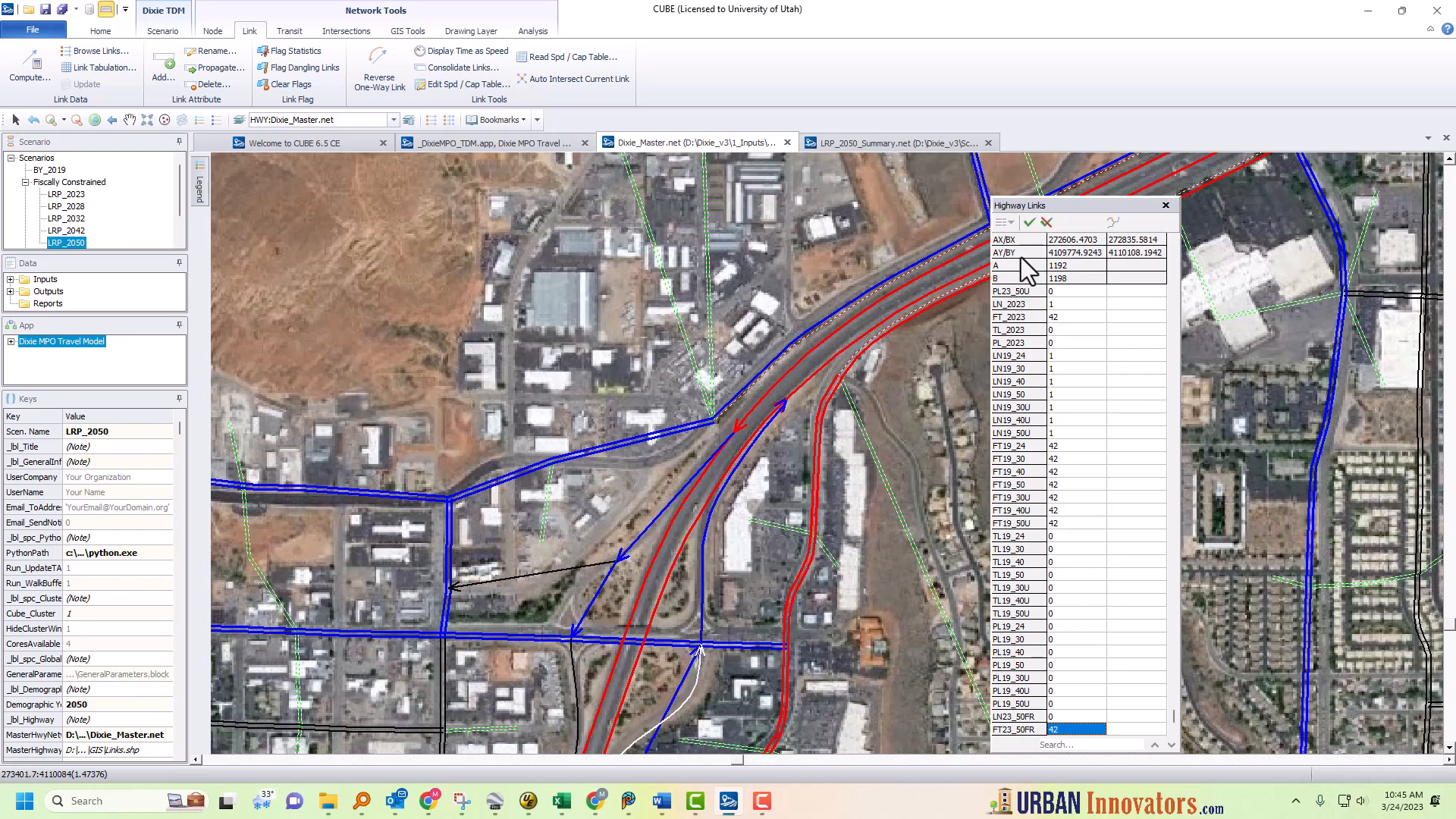
click(1029, 222)
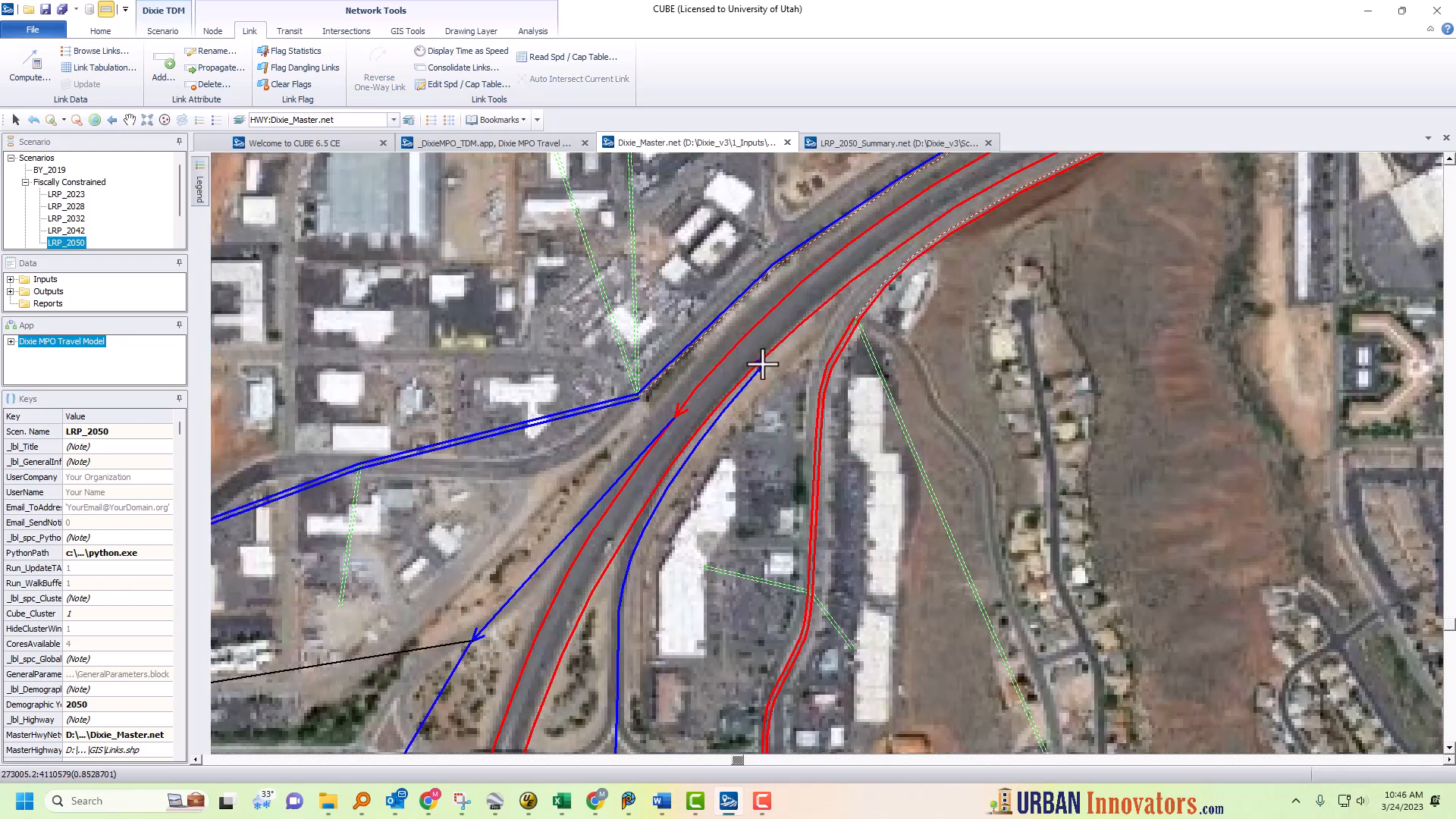
Try a one-way link from the on-ramp's end node to the adjacent red road, and delete it.
click(761, 362)
click(857, 321)
click(803, 342)
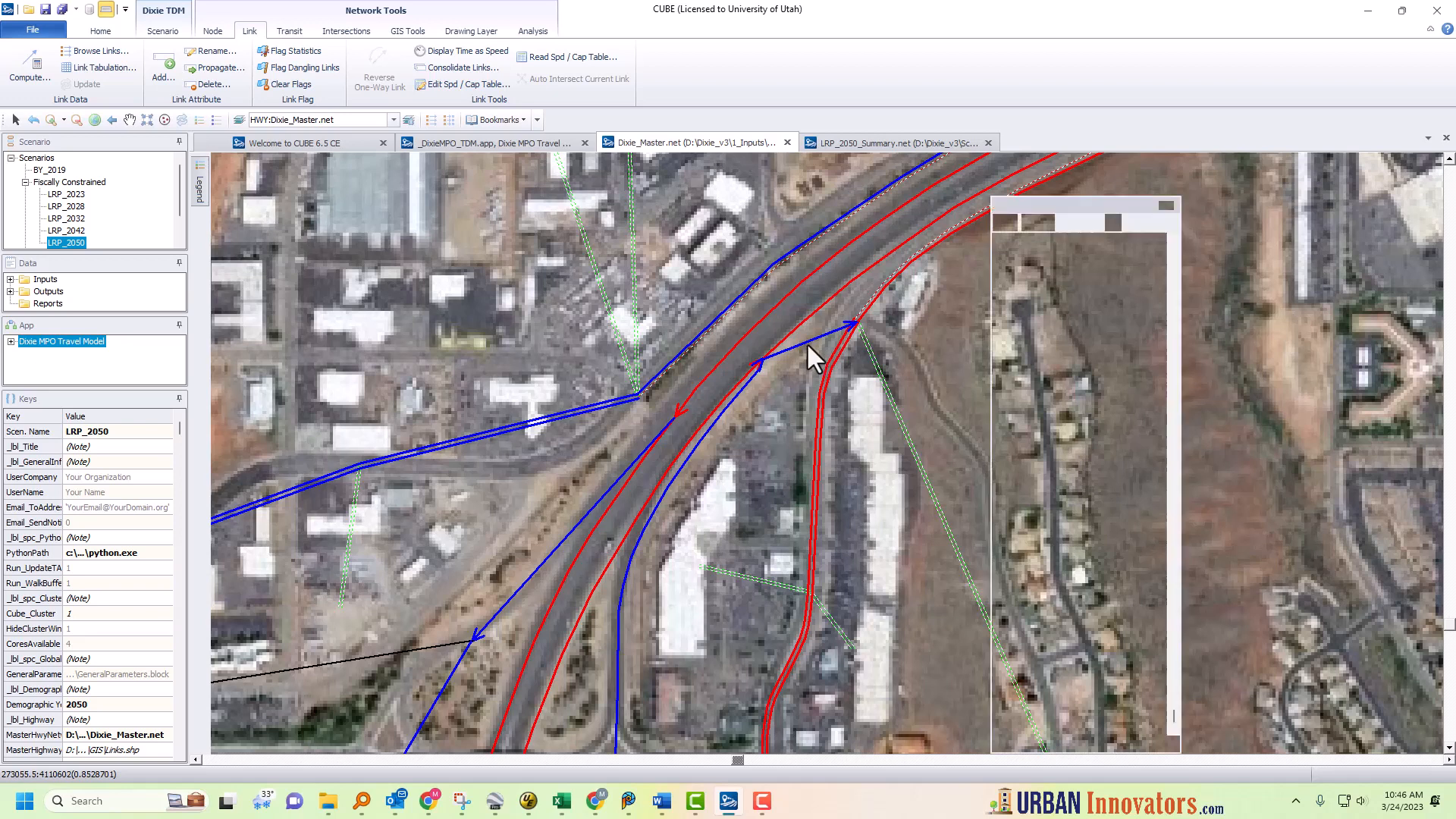
click(801, 402)
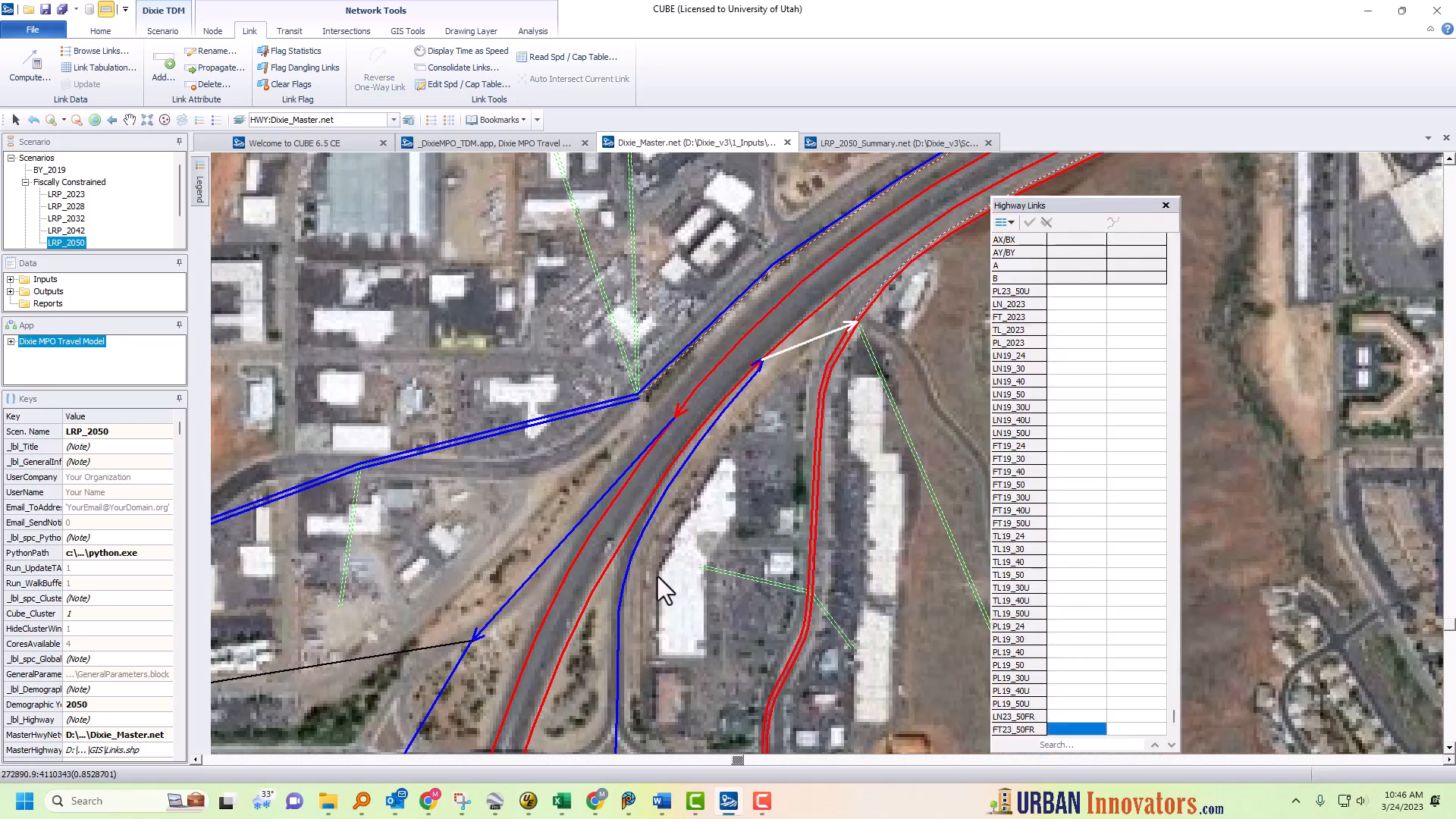
Set LN23_50FR to 0 on the on-ramp link from node 1198 to node 1201.
click(618, 643)
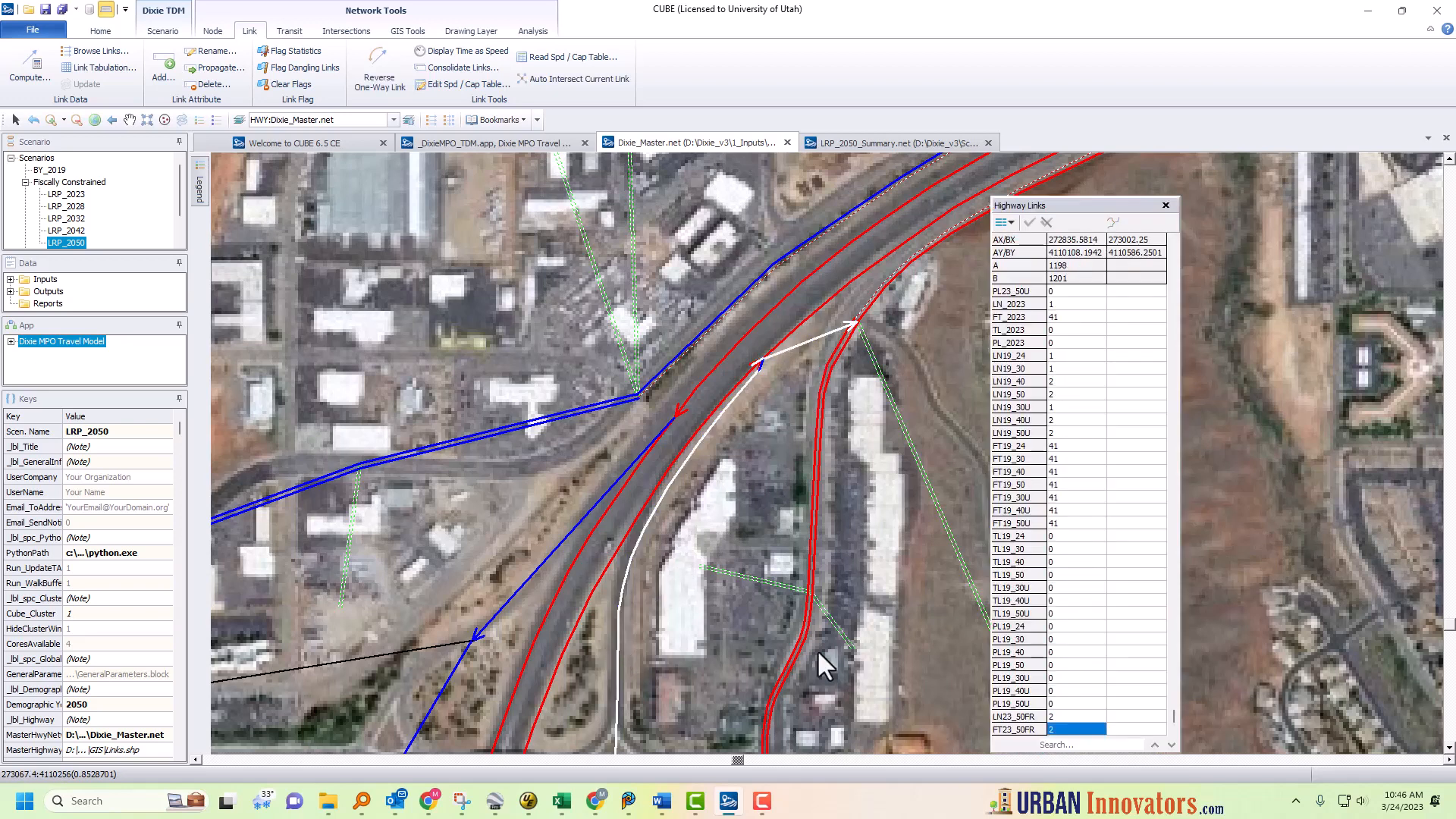
scroll(817, 652, down, 1)
scroll(817, 652, down, 1)
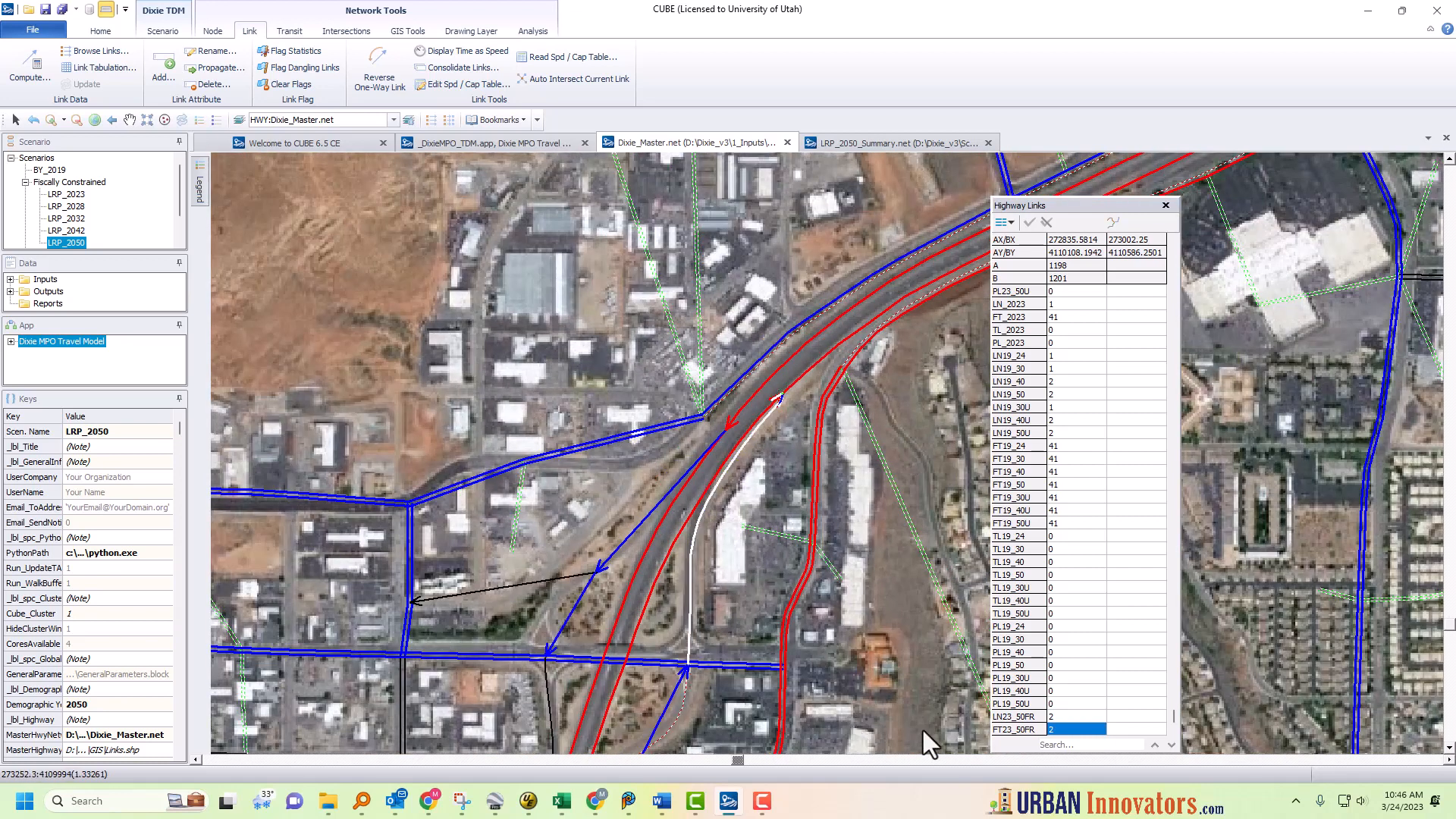
click(1064, 718)
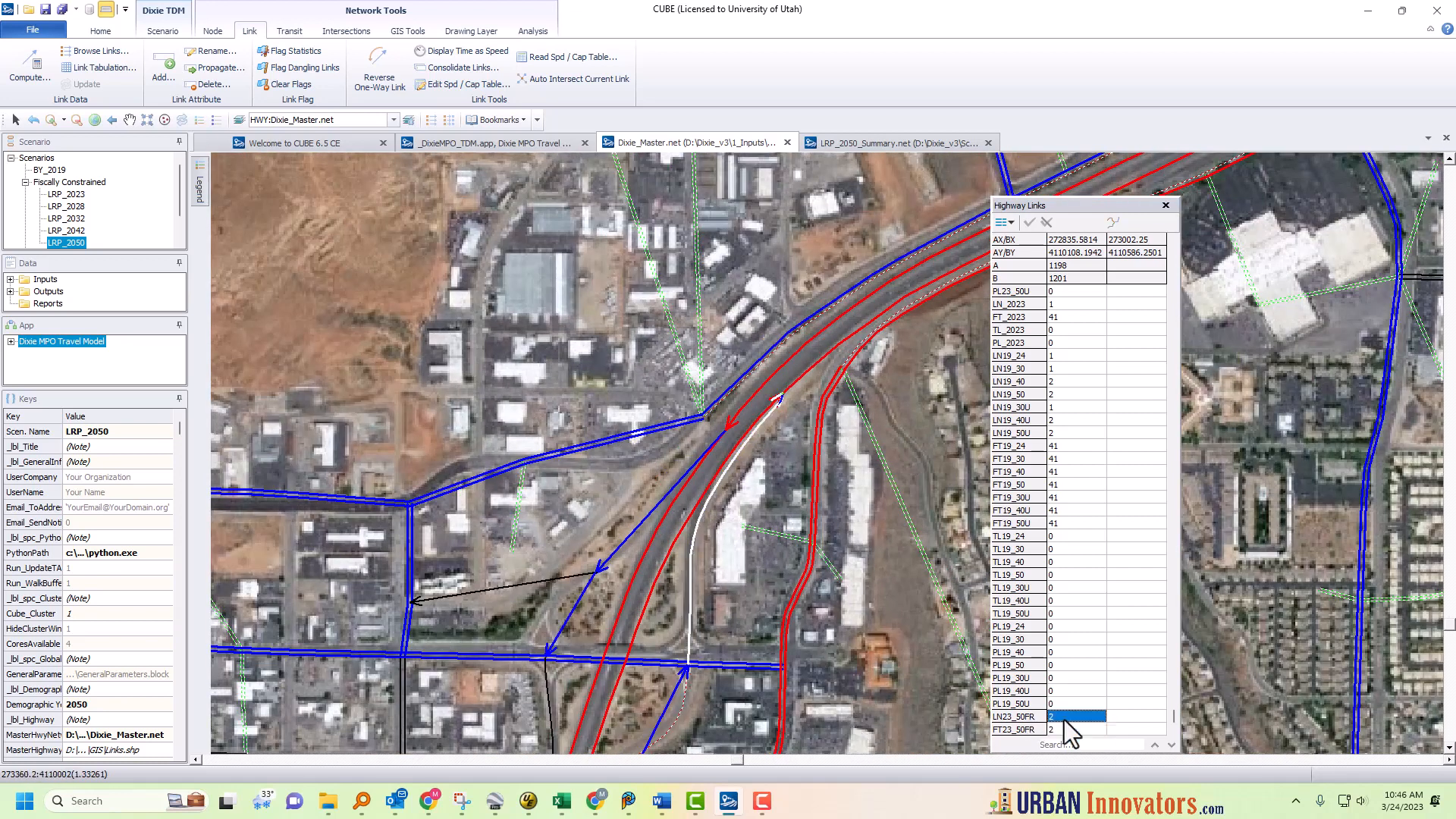
text(0)
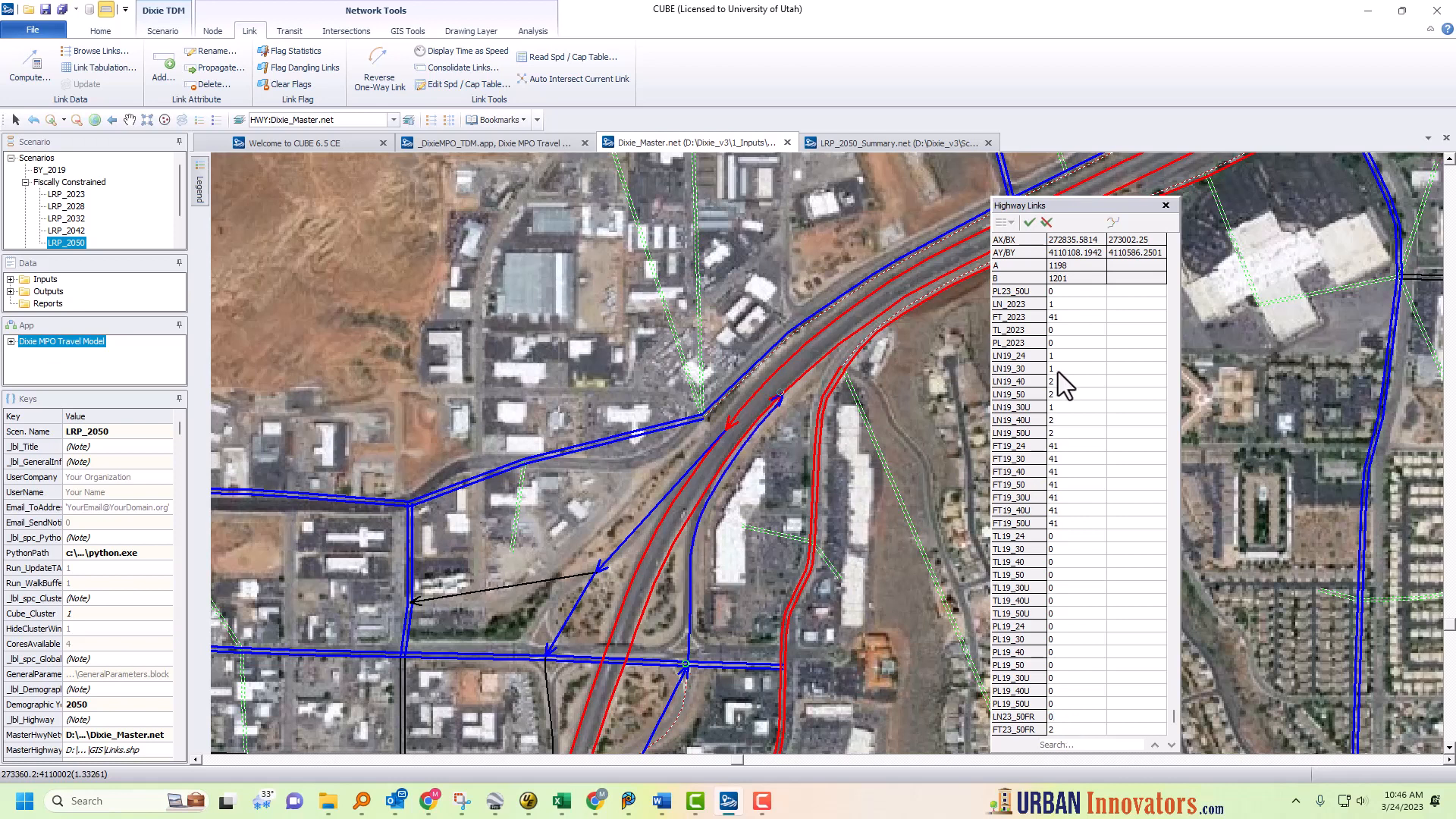
click(1028, 225)
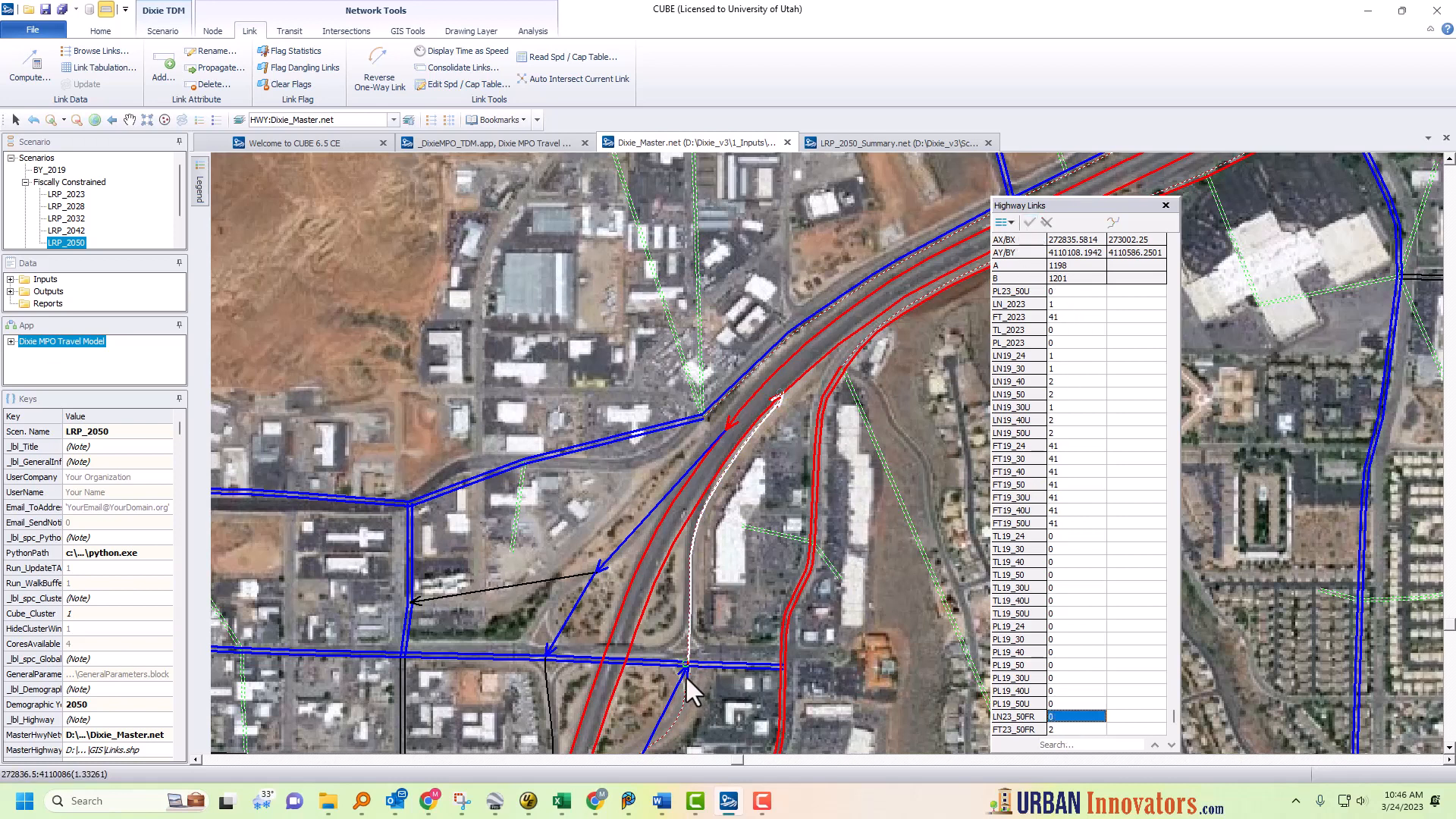
Draw one-way frontage links from node 1198 northeast through two new nodes to the red road's node east of the highway.
click(676, 684)
click(686, 667)
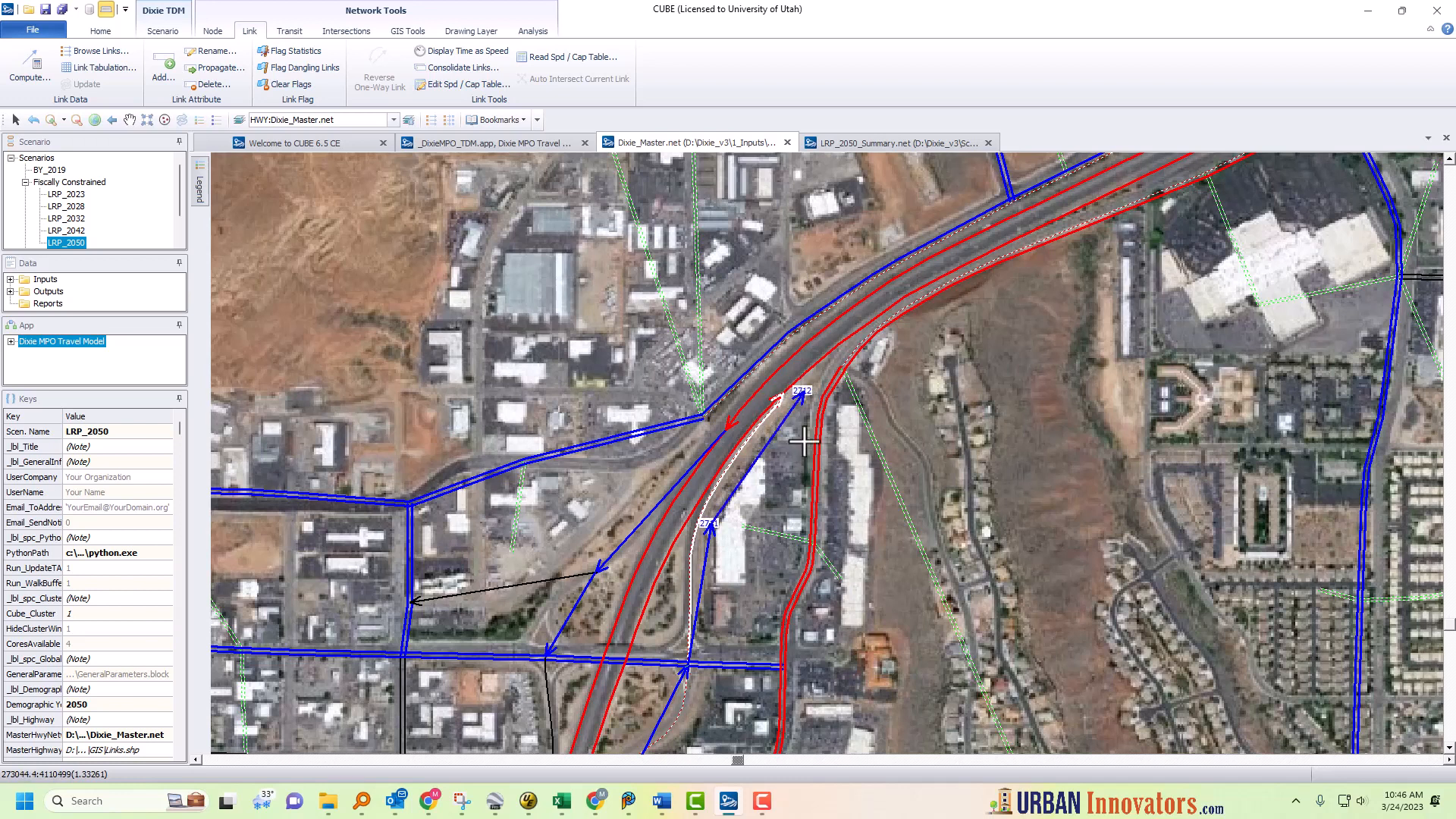
scroll(832, 401, up, 2)
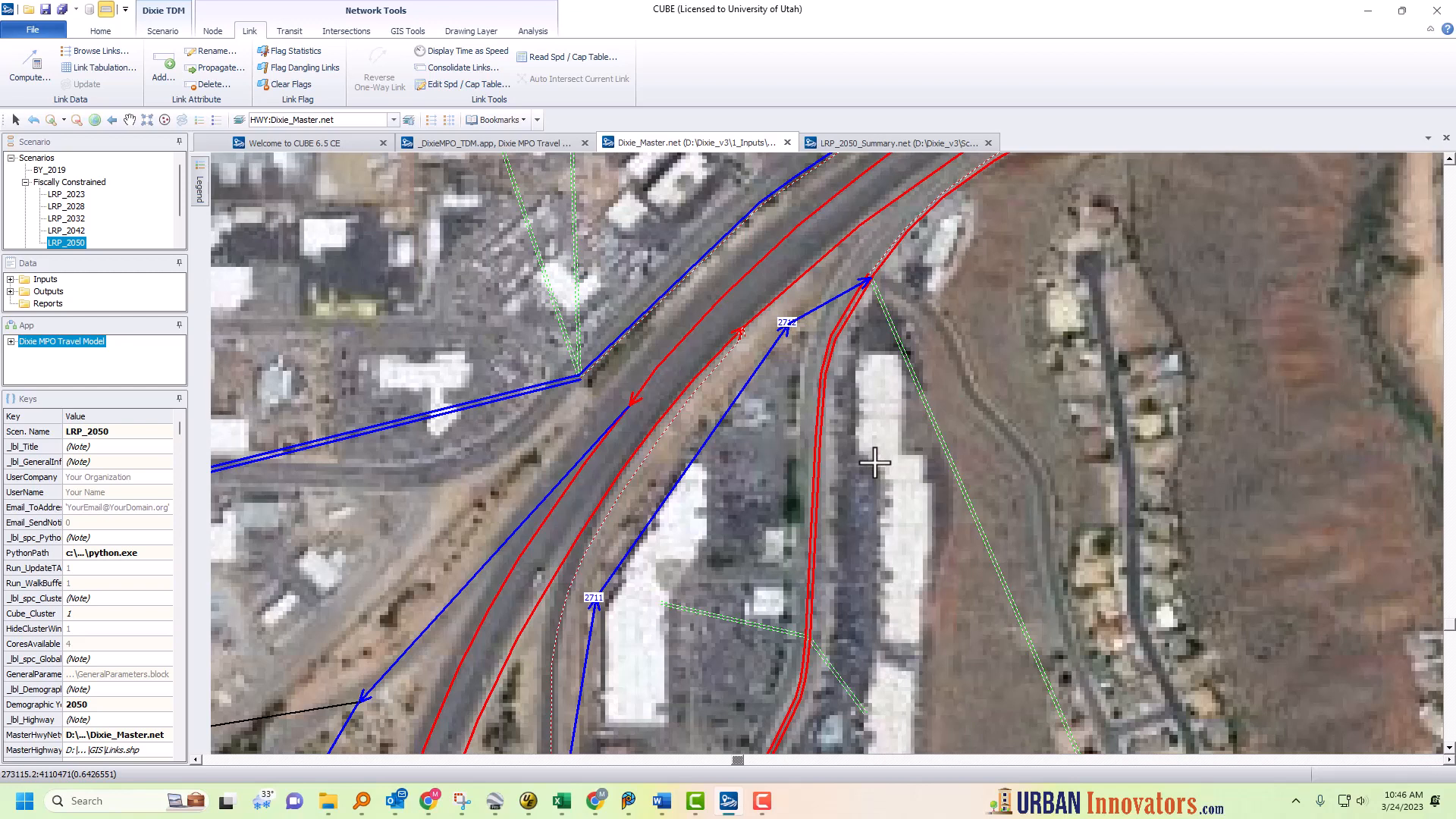
scroll(789, 554, down, 1)
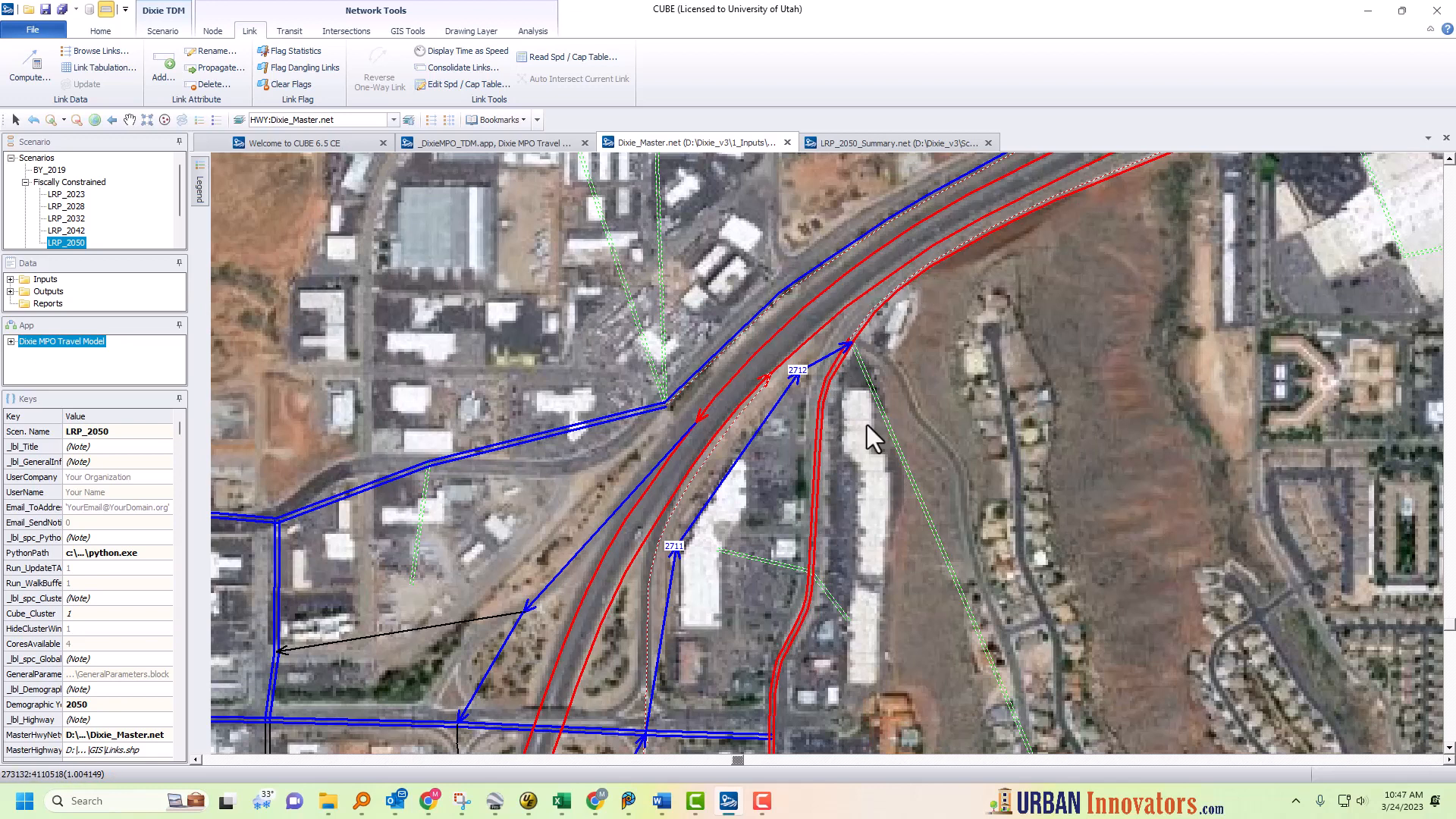
scroll(866, 425, down, 1)
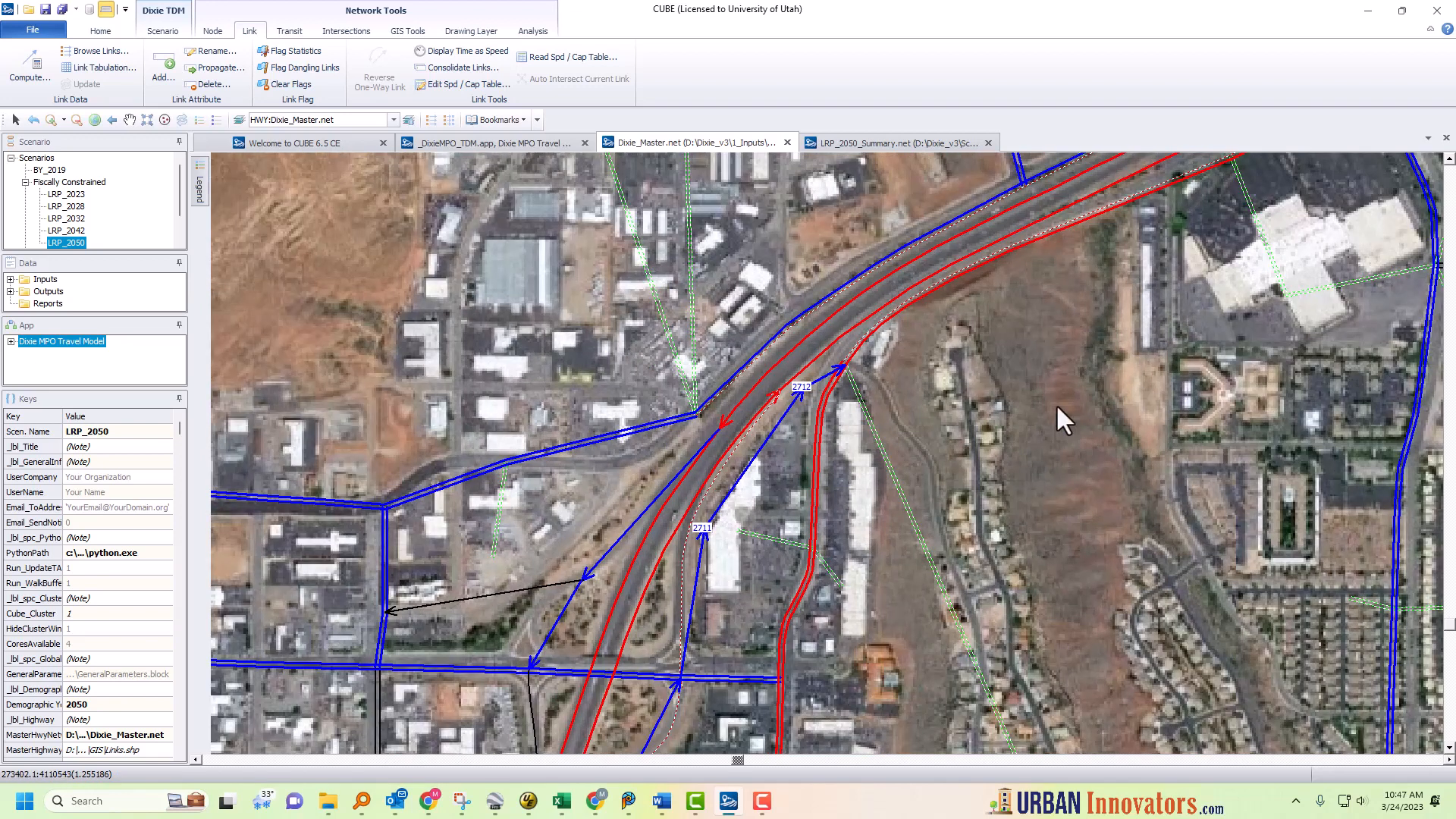
Set LN23_50FR to 2 in both directions on the two-way road link between nodes 1819 and 1216.
click(129, 119)
drag(872, 176, 417, 407)
drag(903, 327, 629, 455)
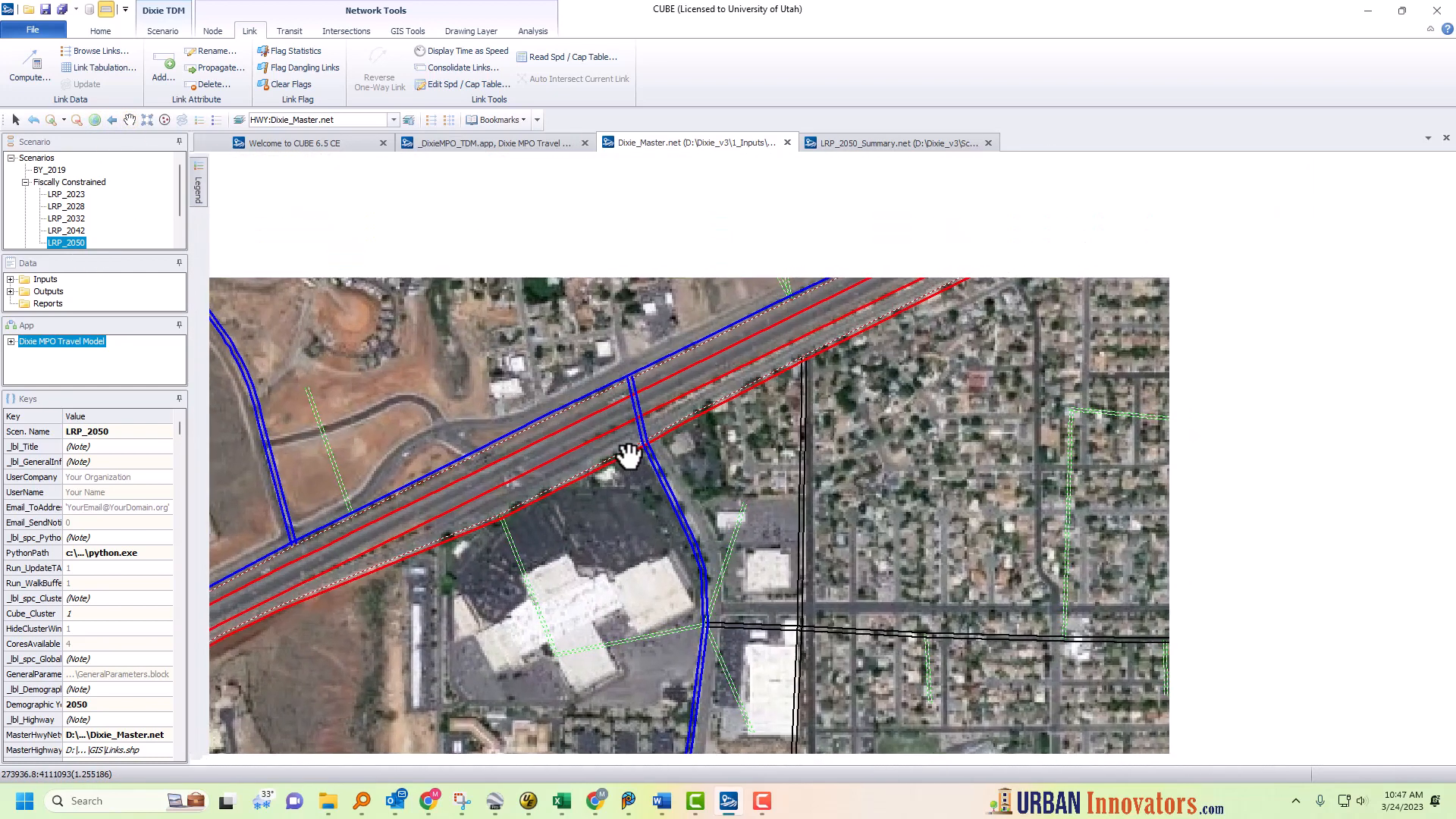
drag(733, 349, 511, 420)
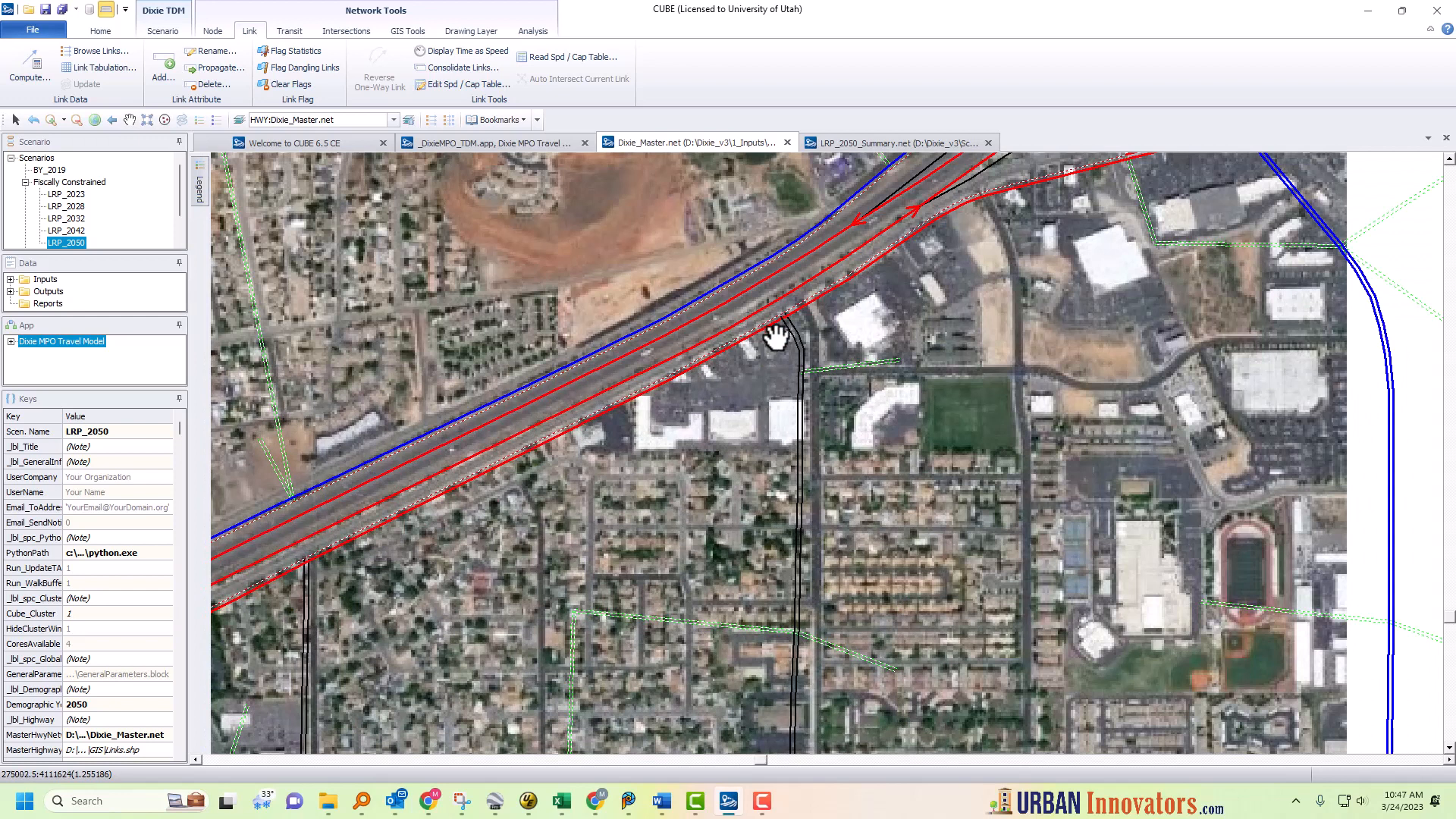
drag(777, 337, 508, 516)
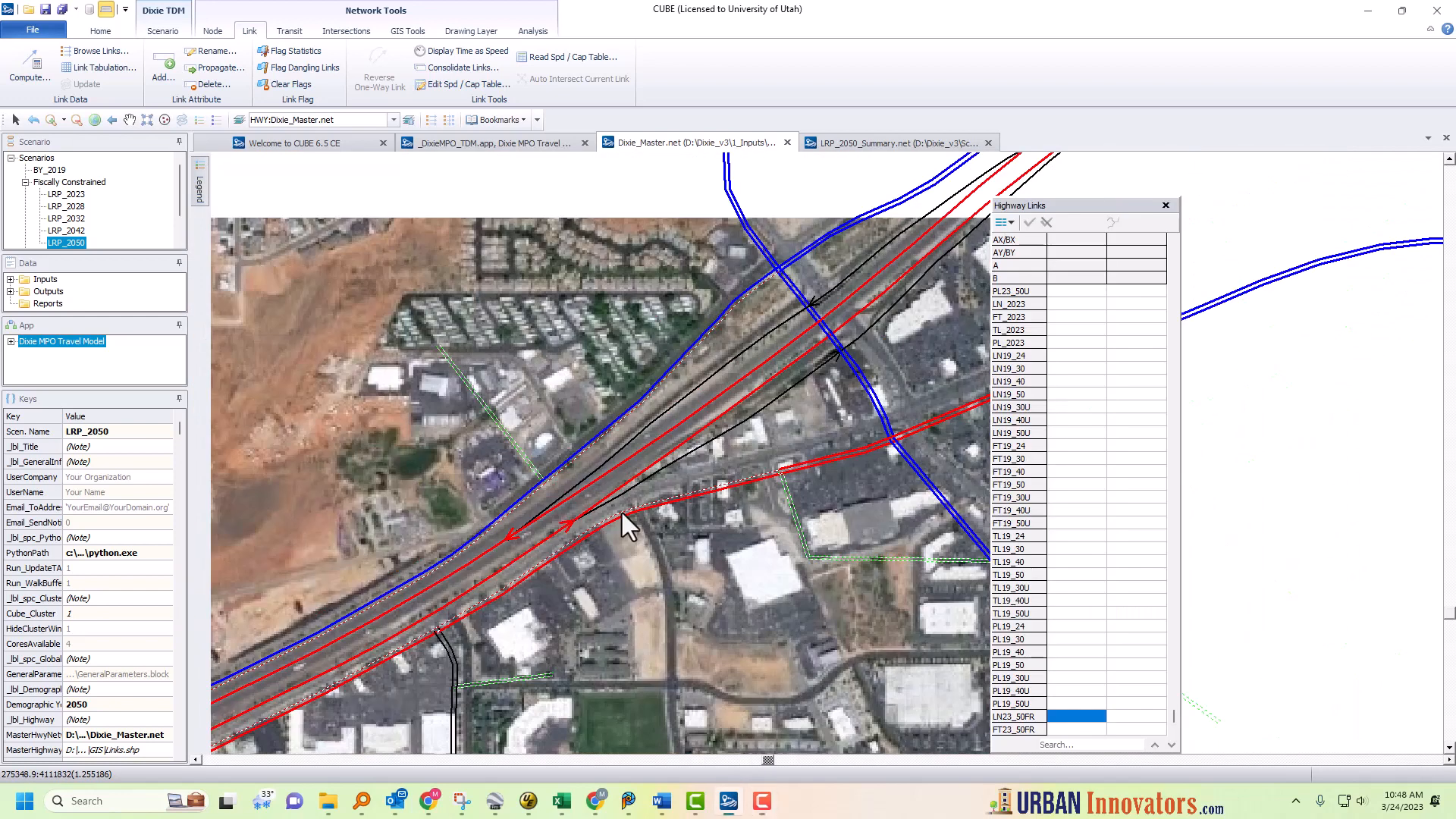
click(622, 513)
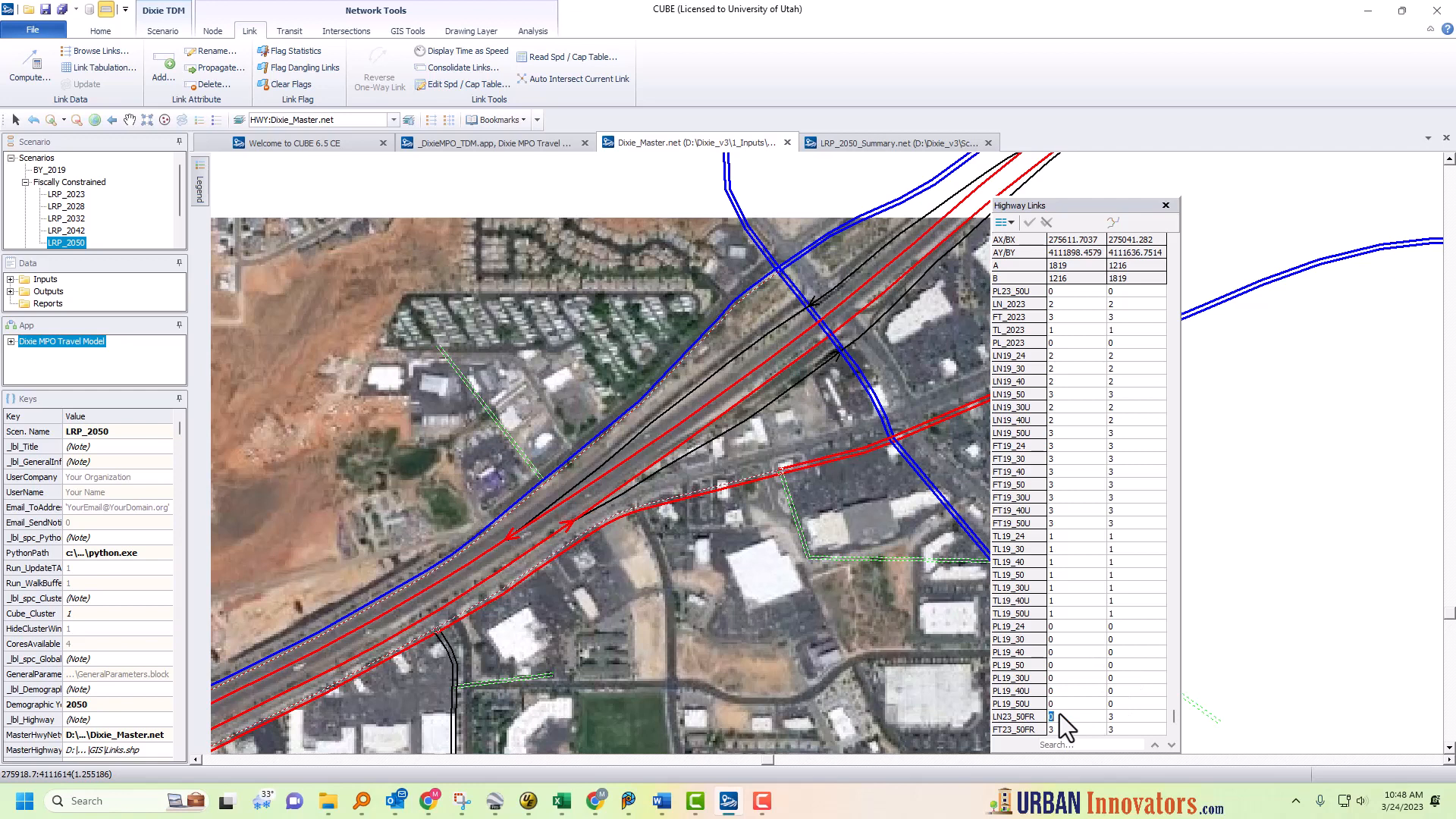
text(2)
click(1022, 220)
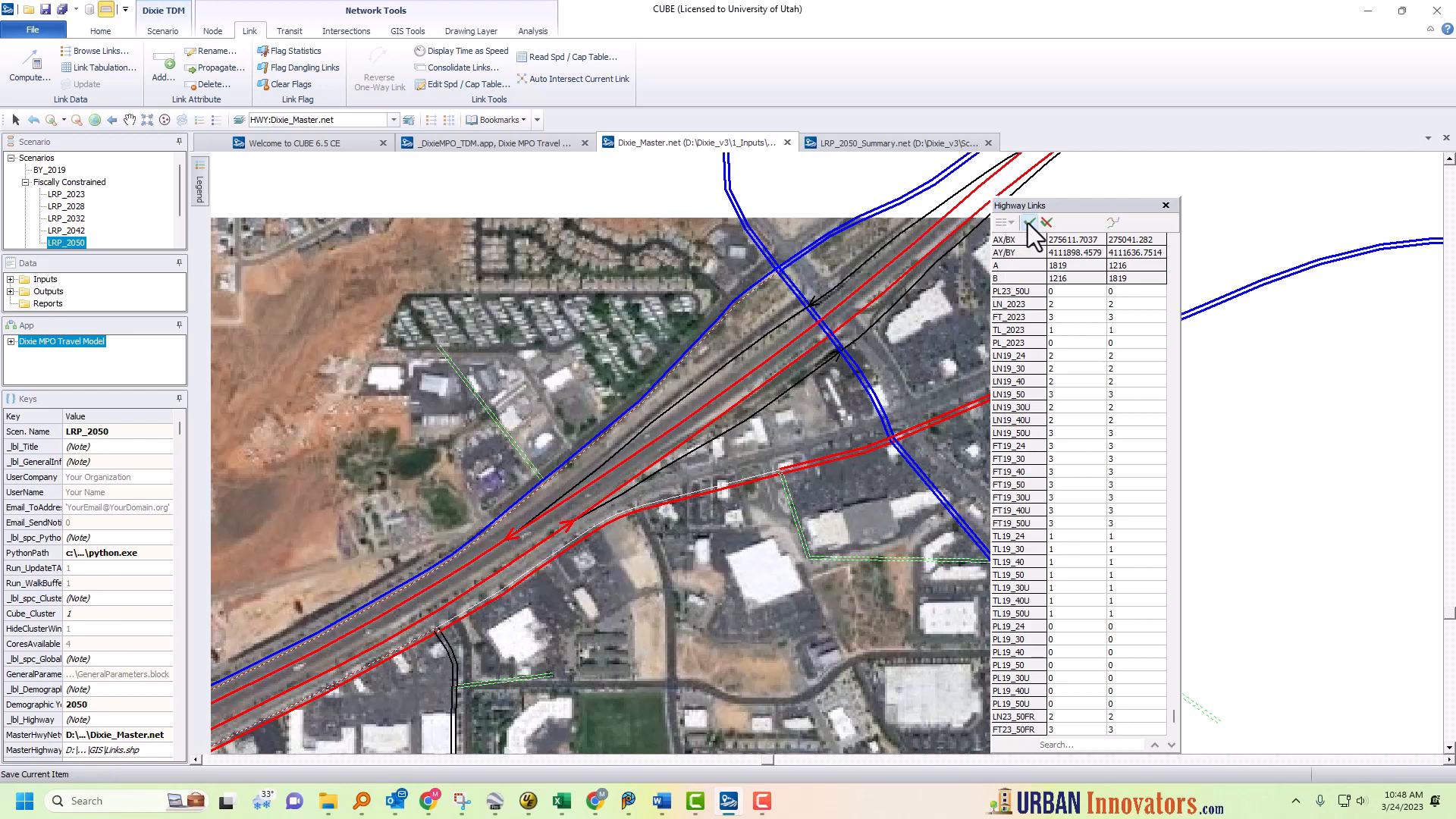
Set LN23_50FR to 2 both ways on link 1819–1227, and to 3 from 1211 to 1216 with 0 in reverse.
click(806, 465)
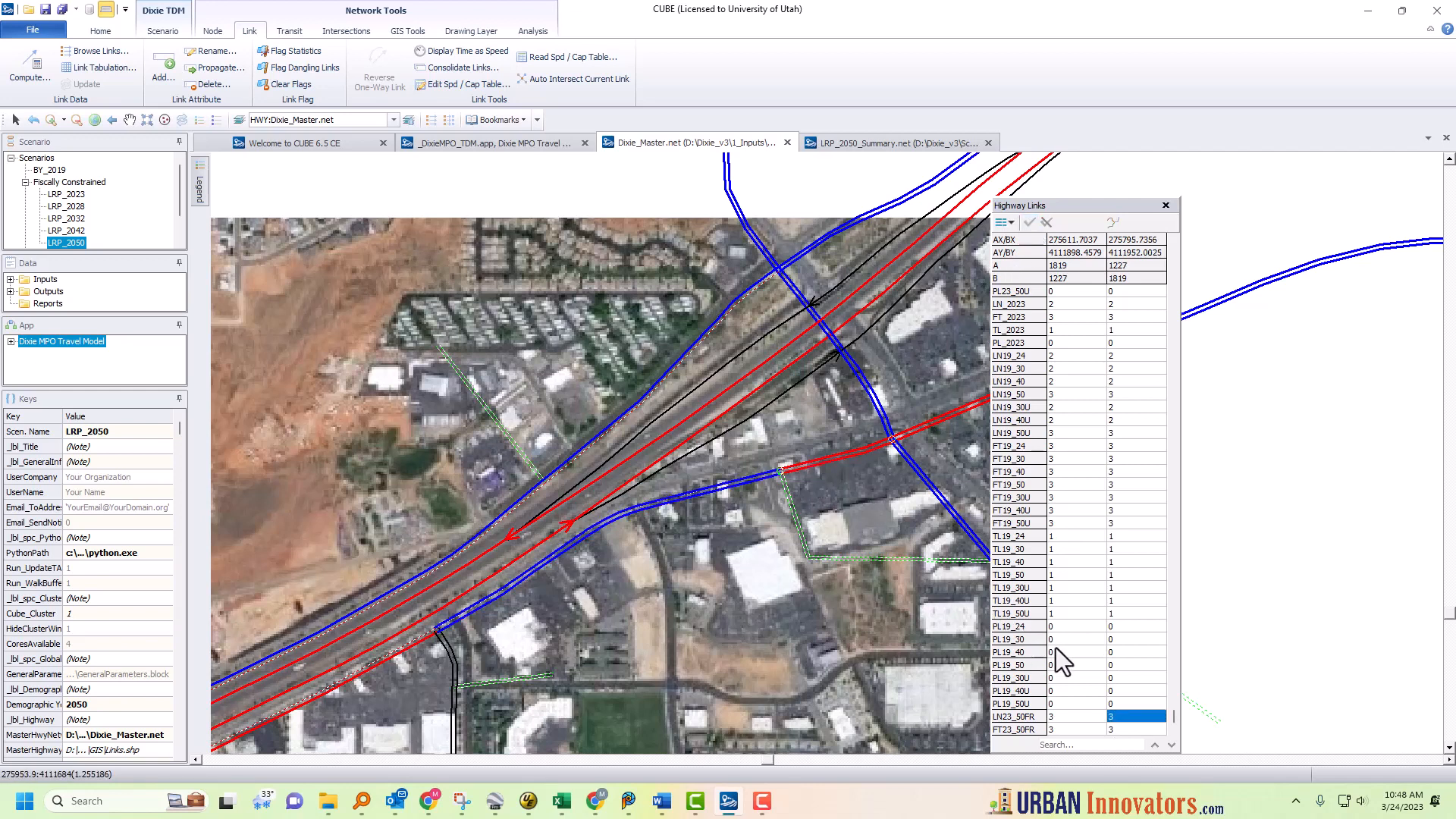
click(1069, 715)
click(1029, 223)
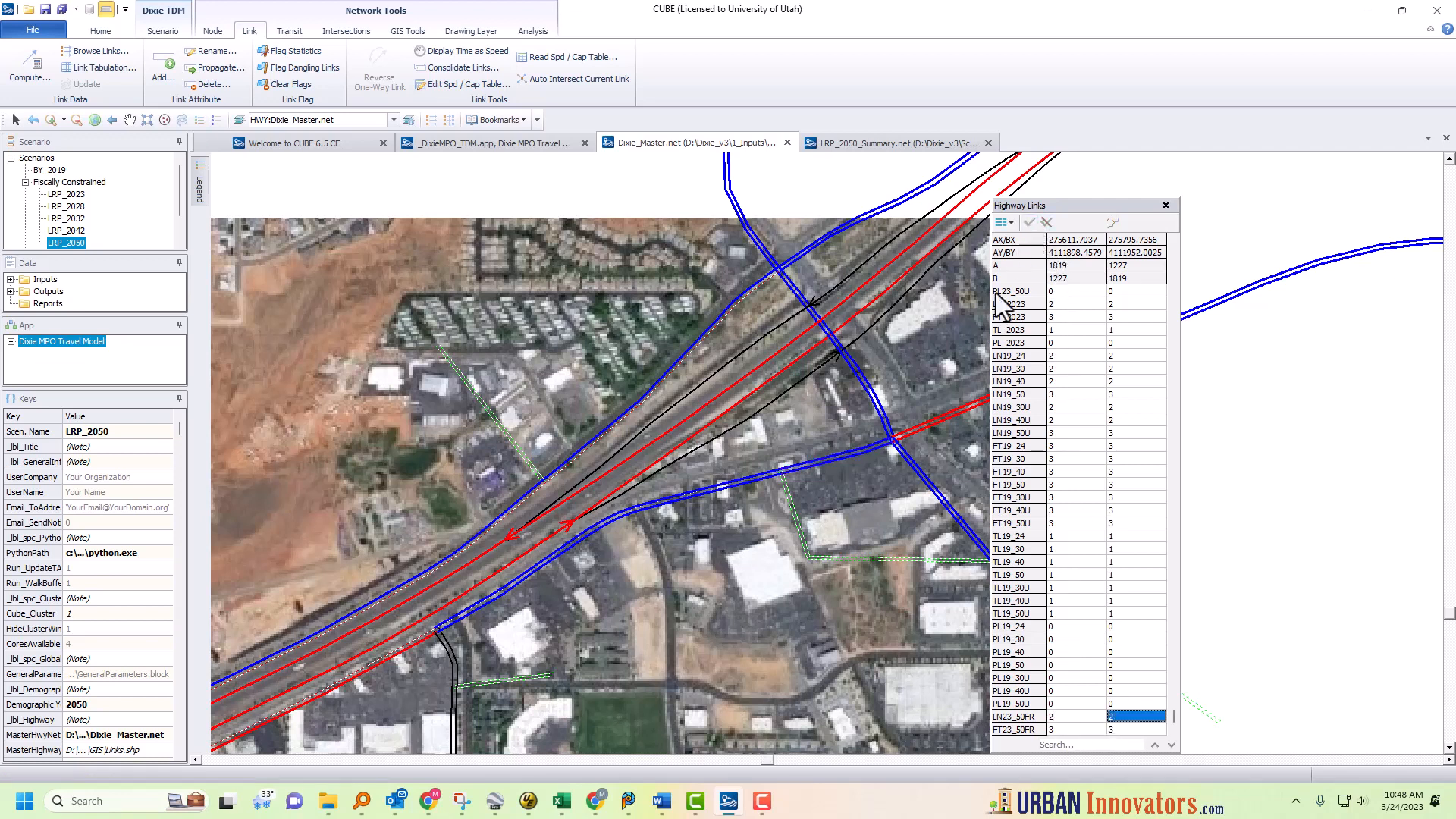
click(423, 639)
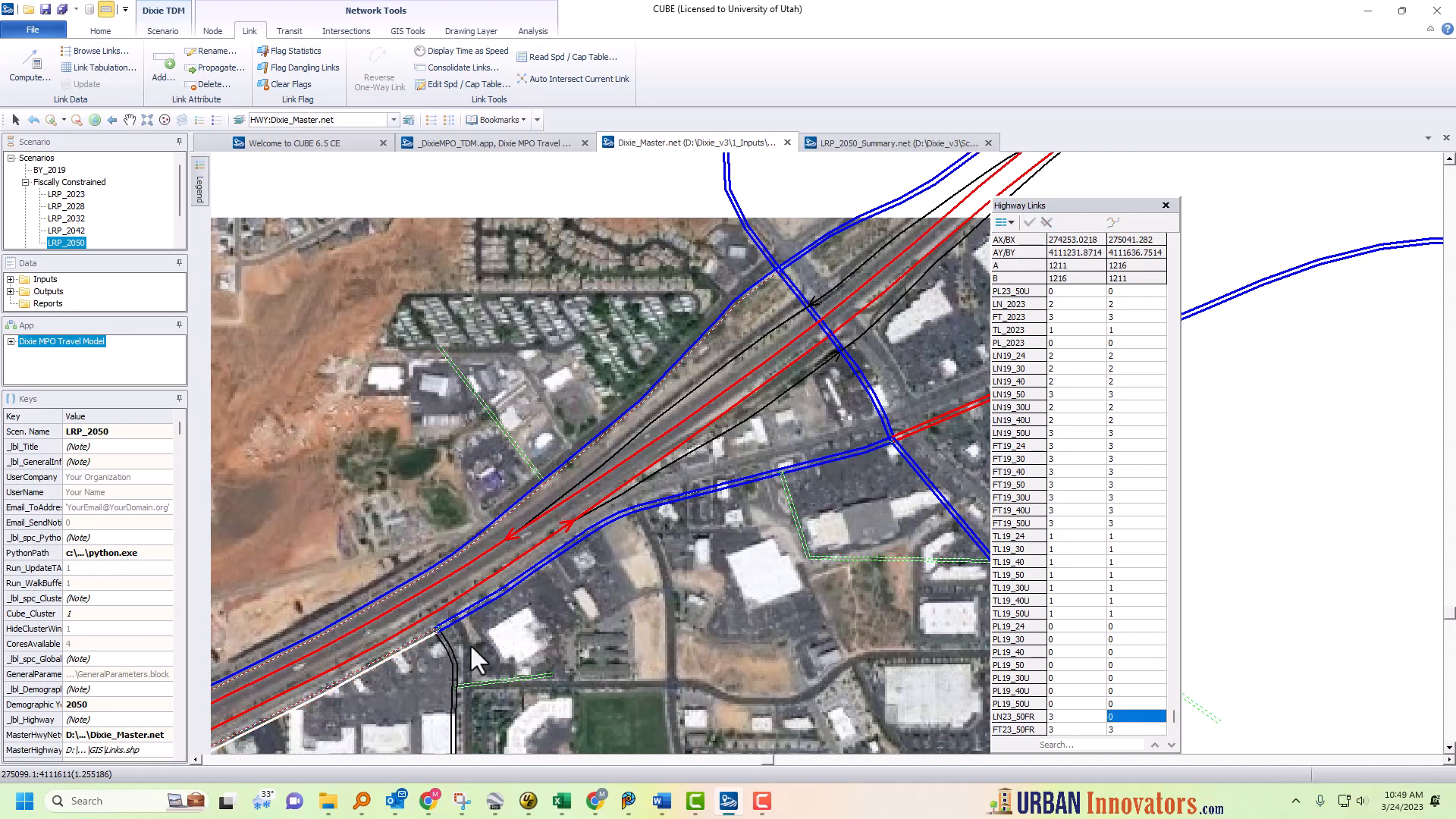
Draw one-way frontage links northeast beside the highway through a new node to node 1224 at the cross street.
key(Escape)
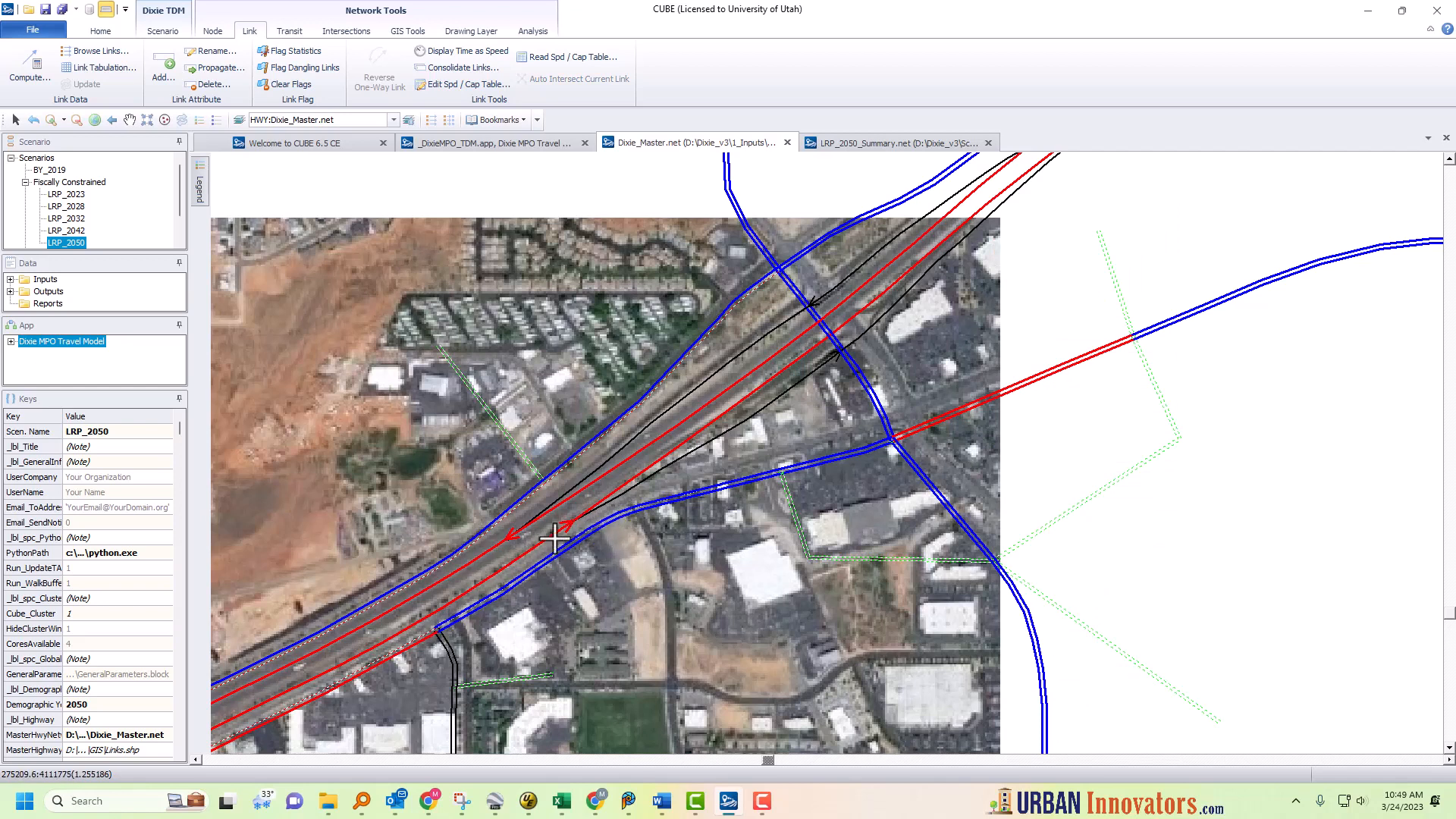
click(703, 445)
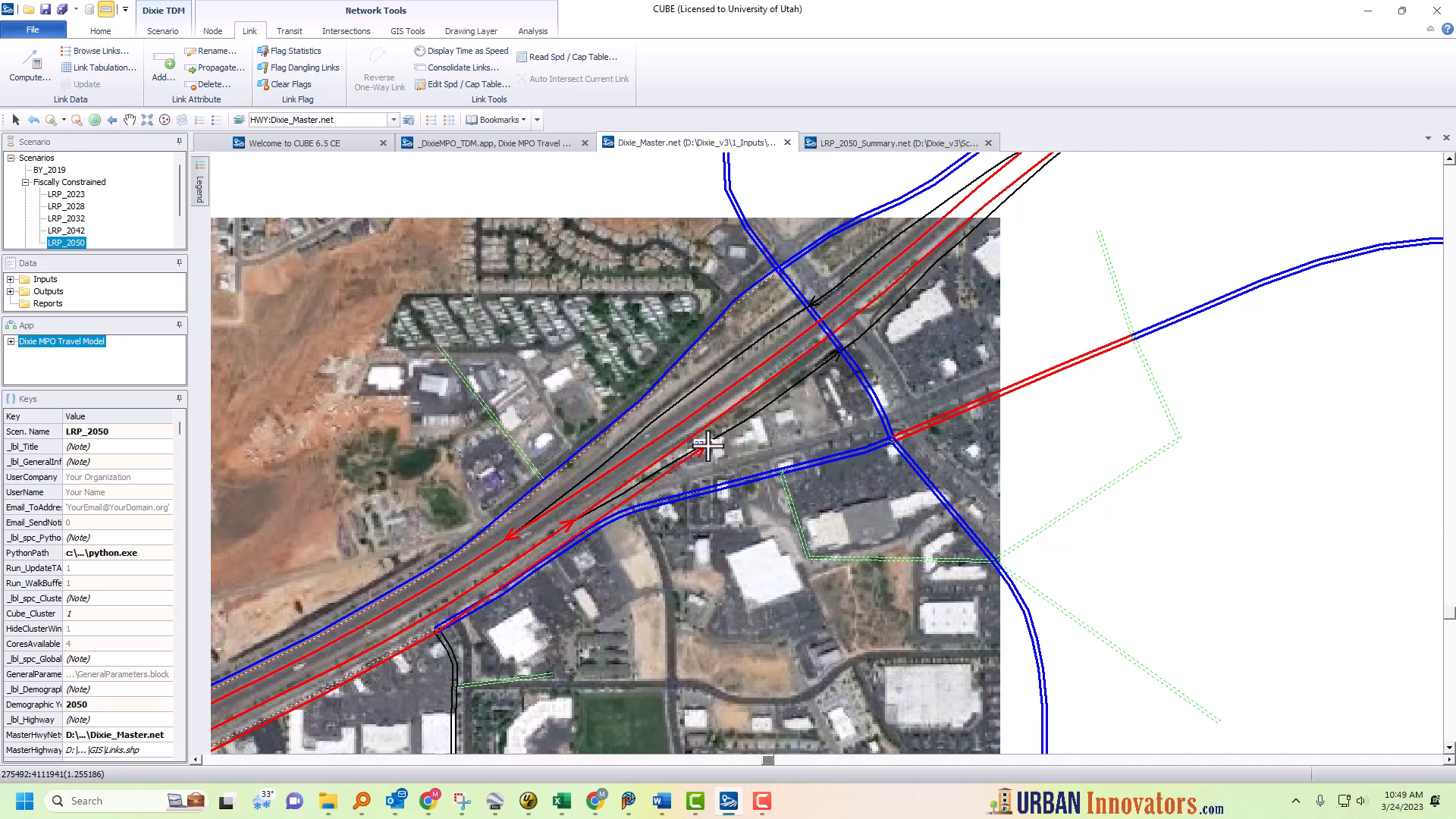
click(842, 351)
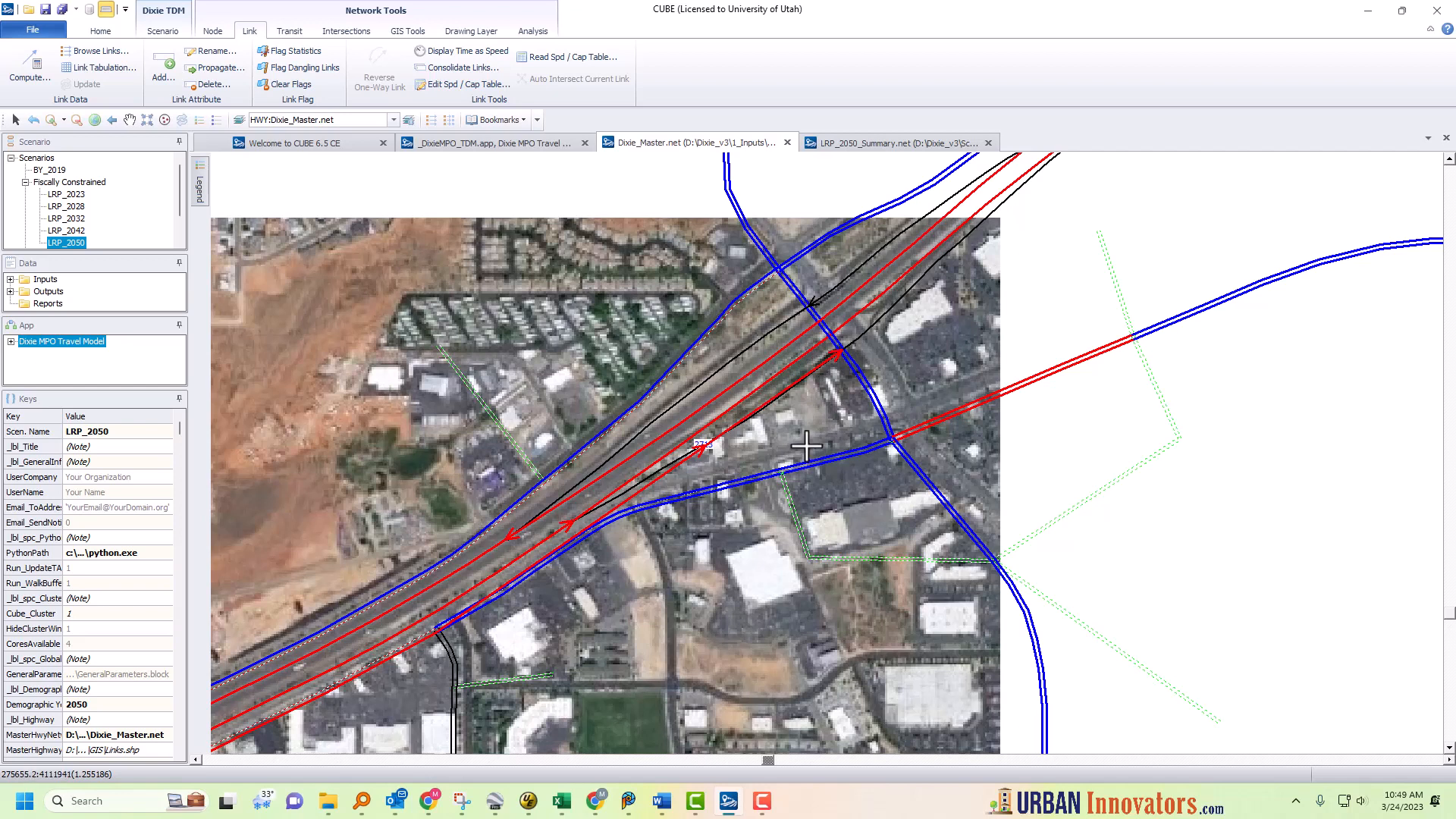
Set LN23_50FR to 0 on the northbound off-ramp link from node 1221 to node 1224.
click(655, 471)
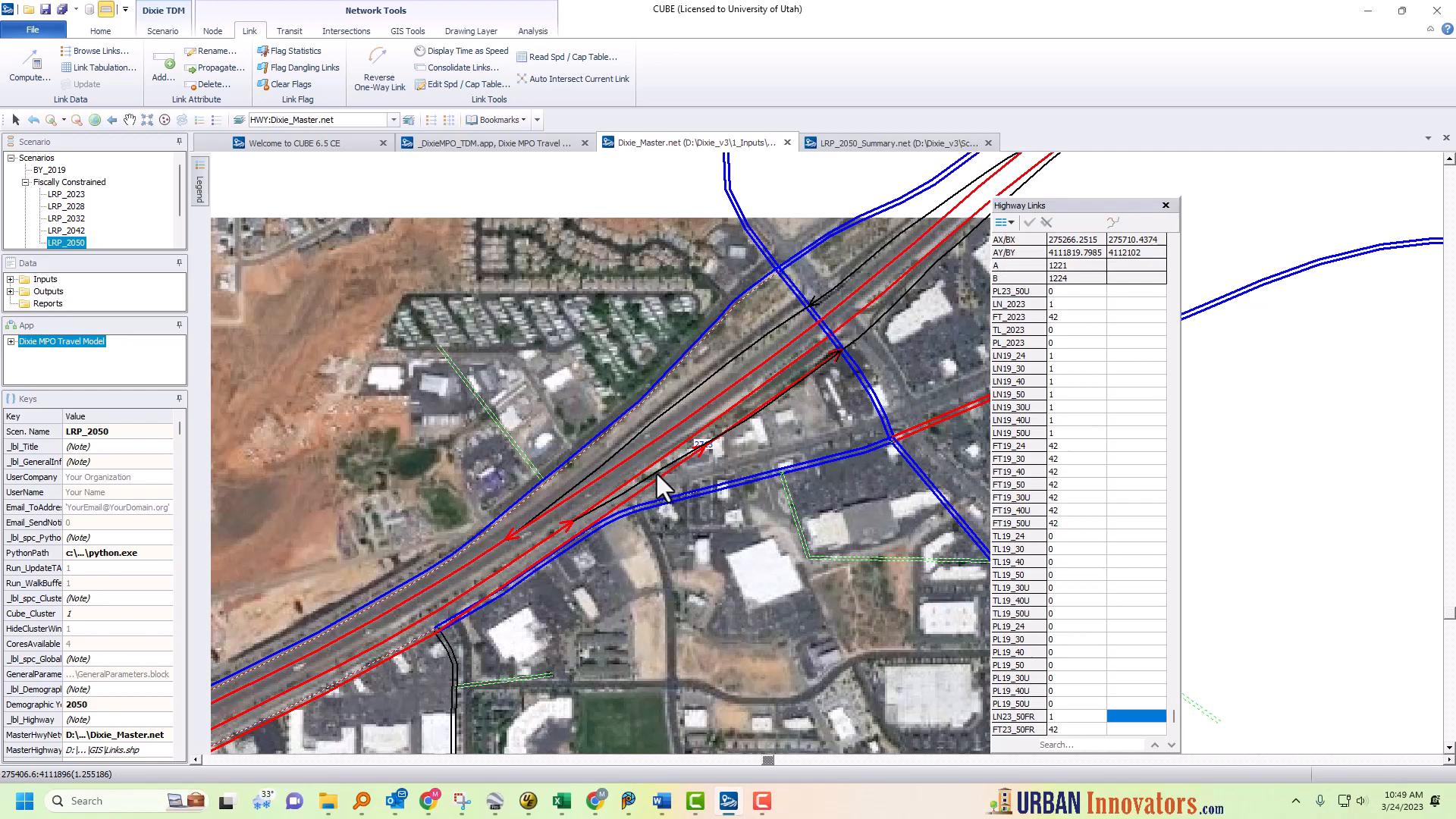
click(1061, 717)
text(0)
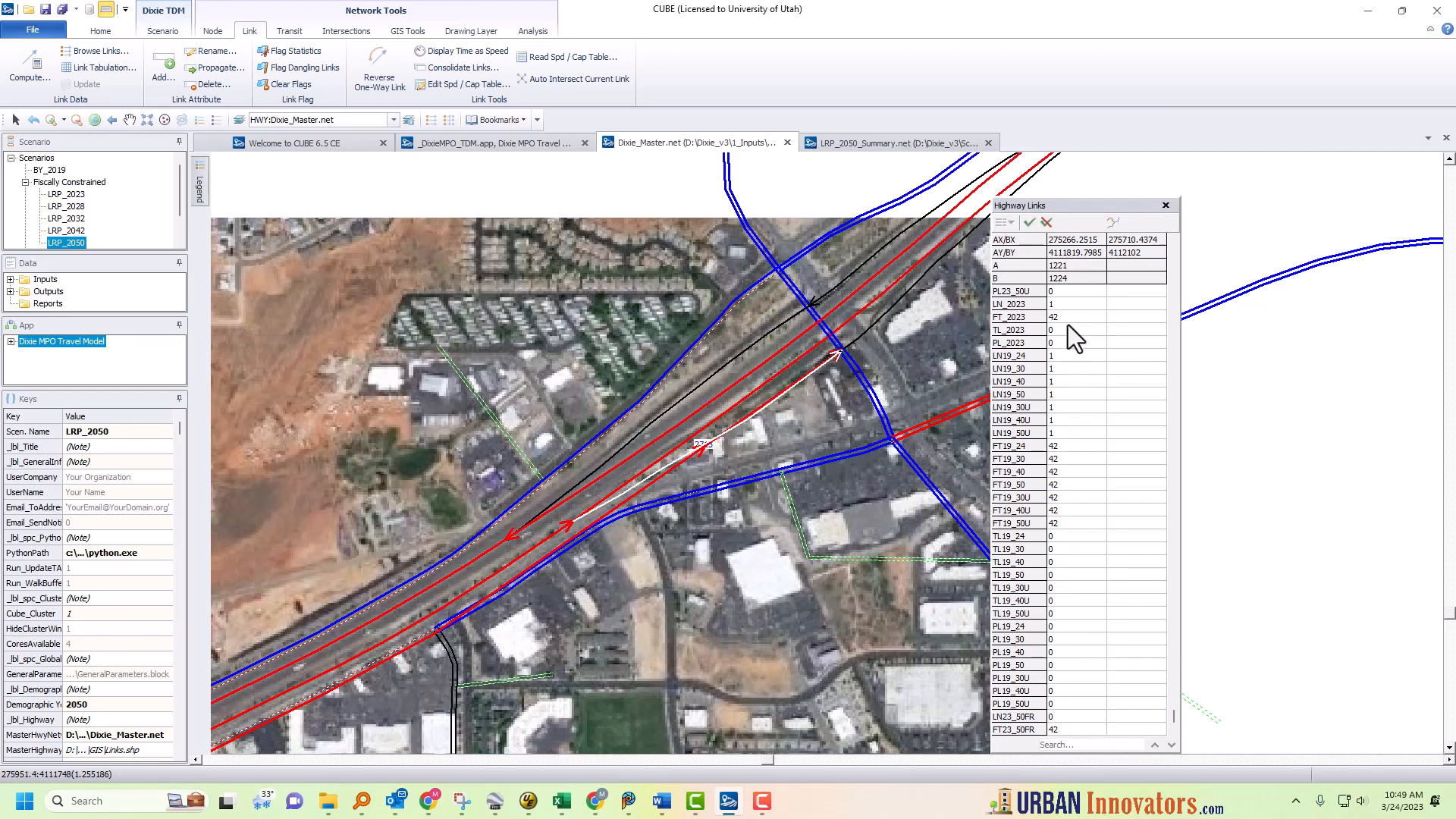
click(1030, 224)
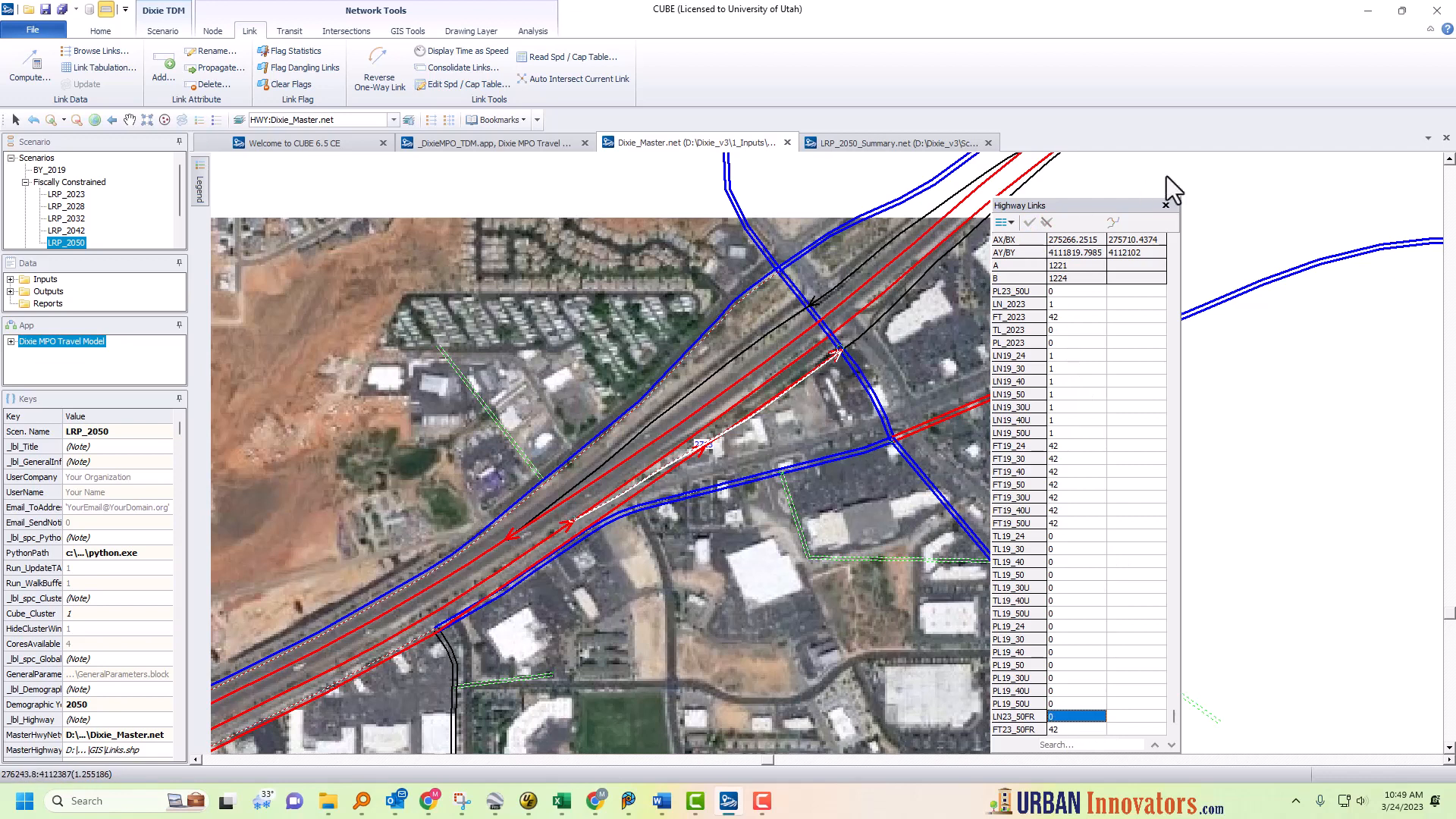
Set LN23_50FR to 2 on the northbound on-ramp link from node 1224 to node 1236.
click(1449, 160)
click(1449, 160)
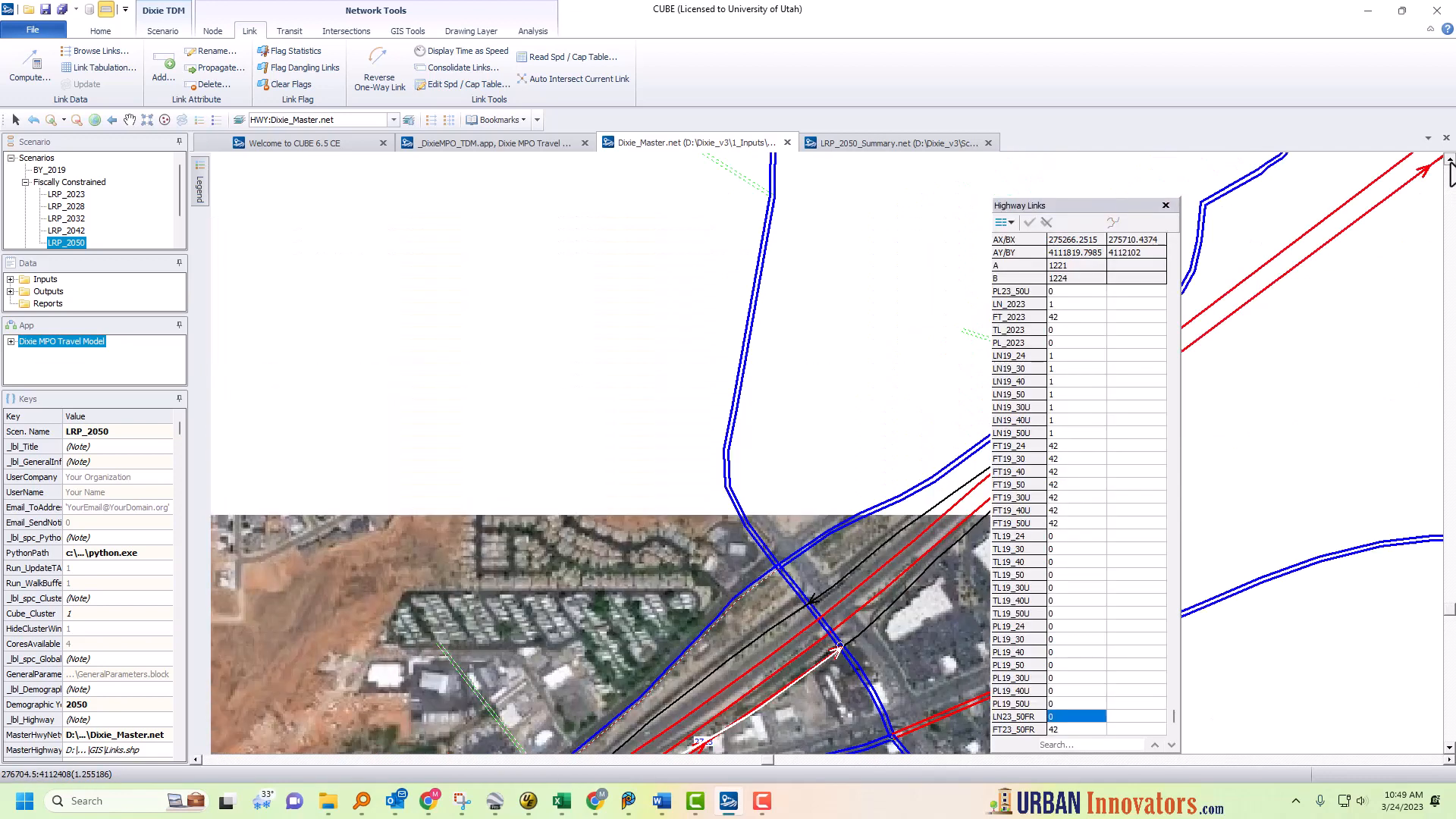
drag(1123, 205, 1417, 237)
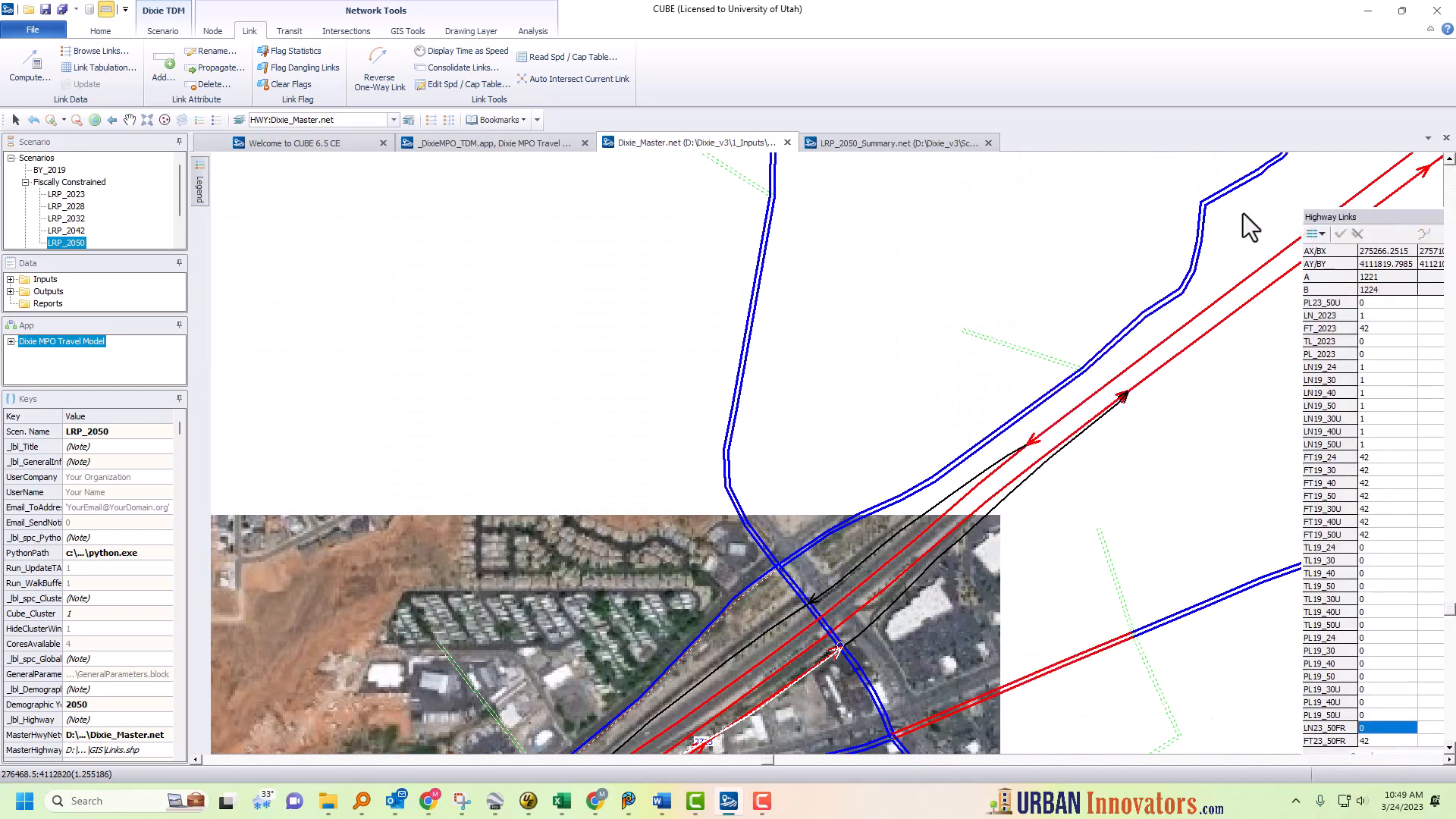
click(911, 585)
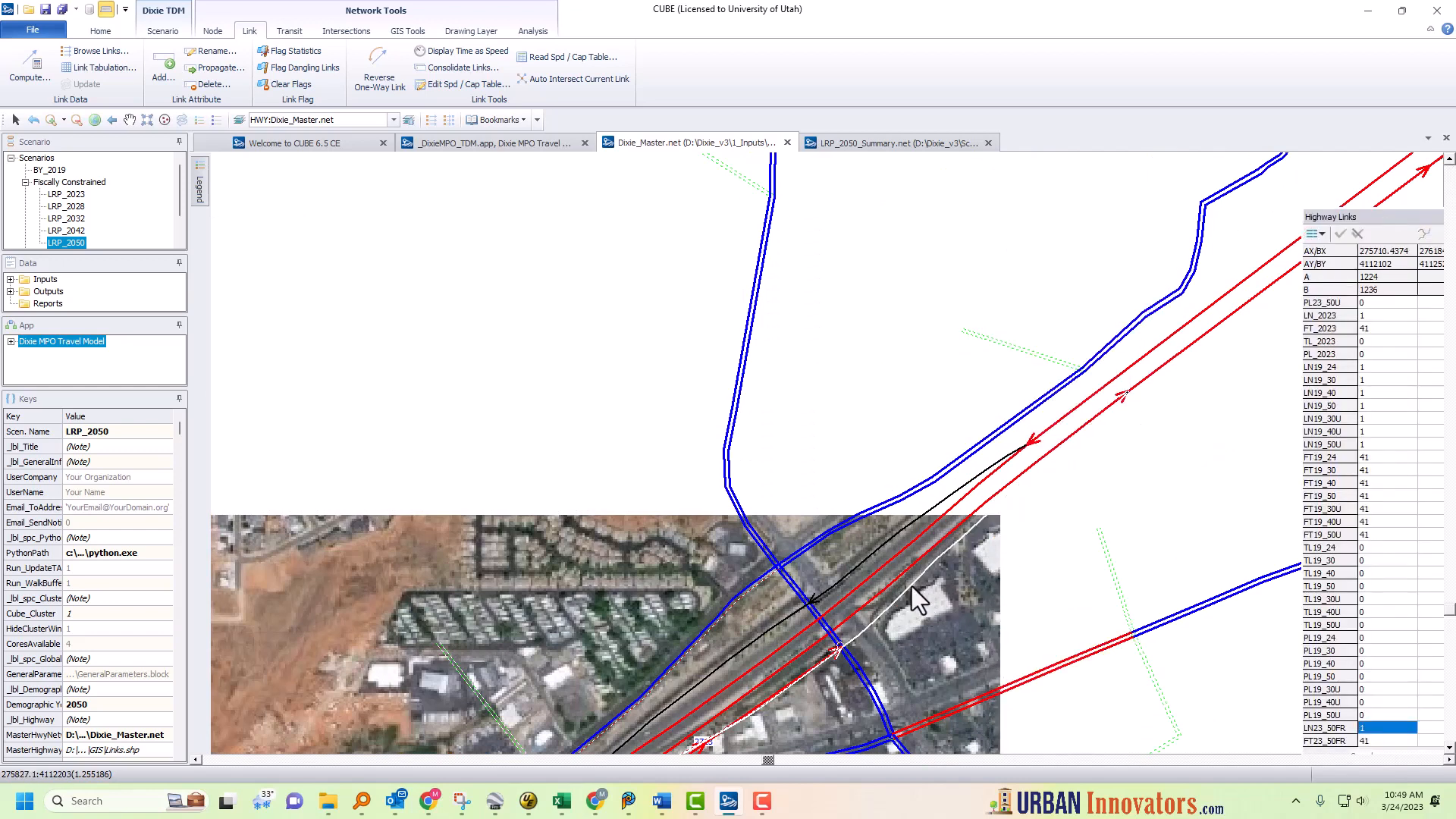
click(1382, 728)
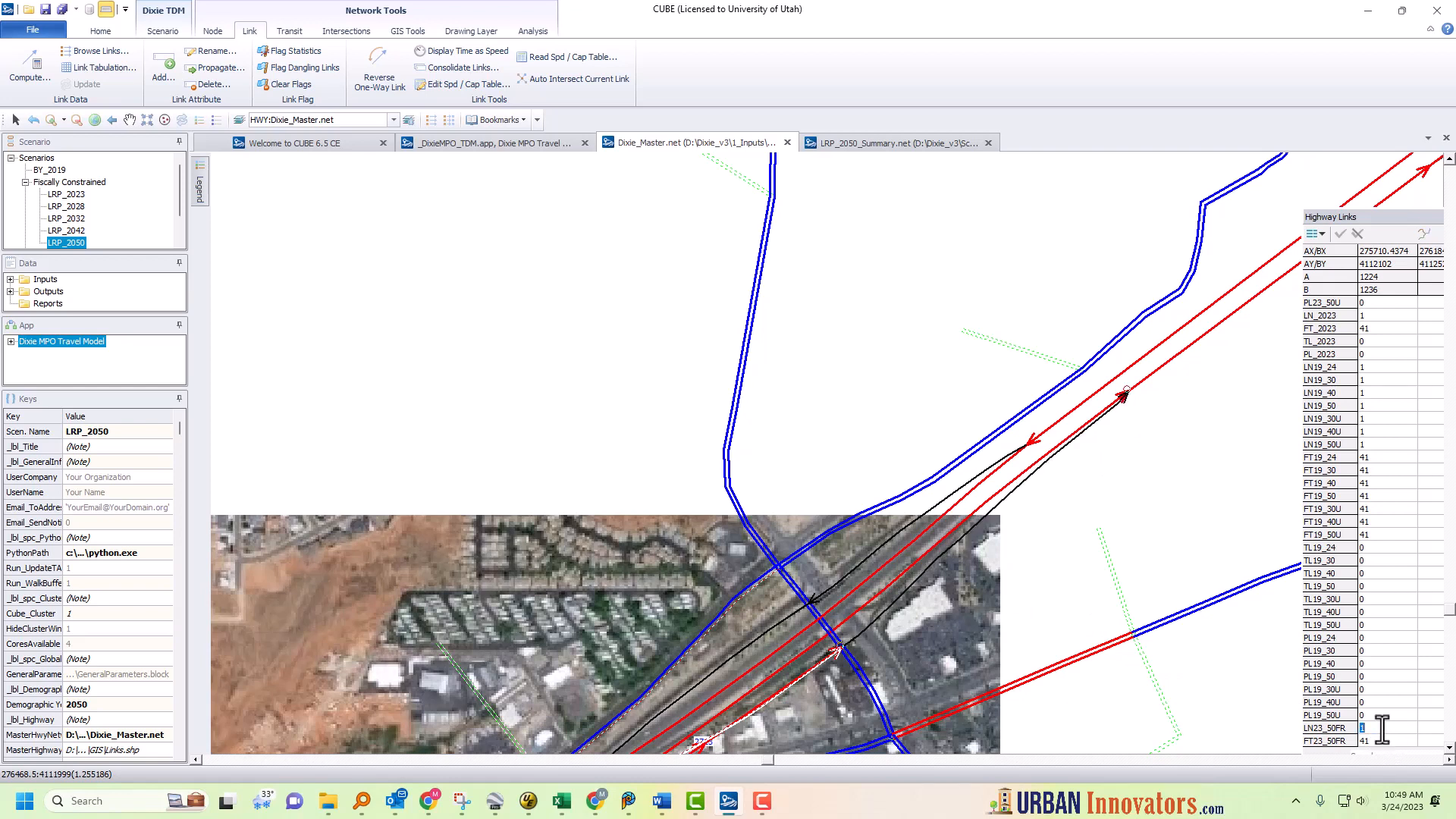
text(2)
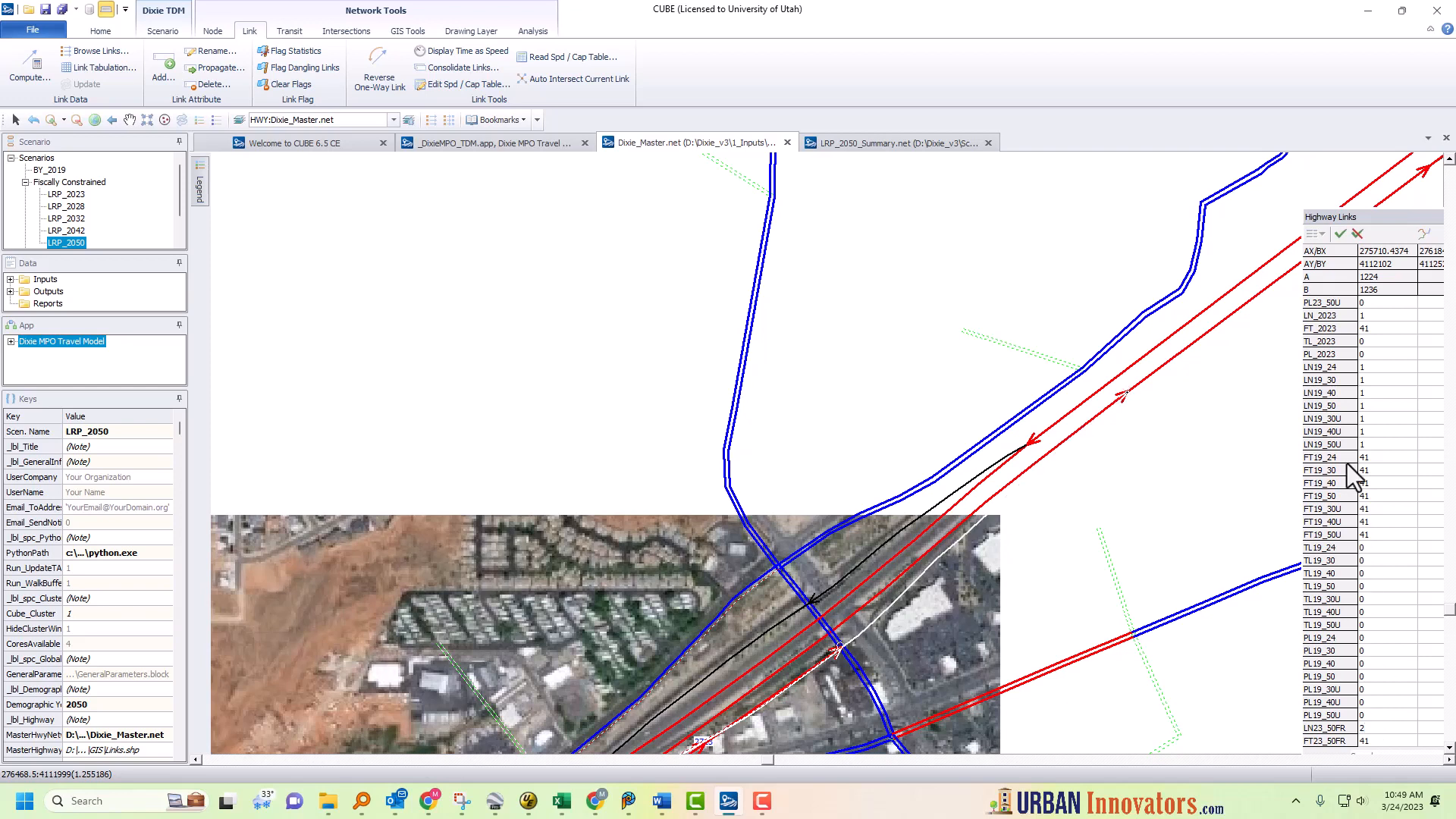
click(1339, 234)
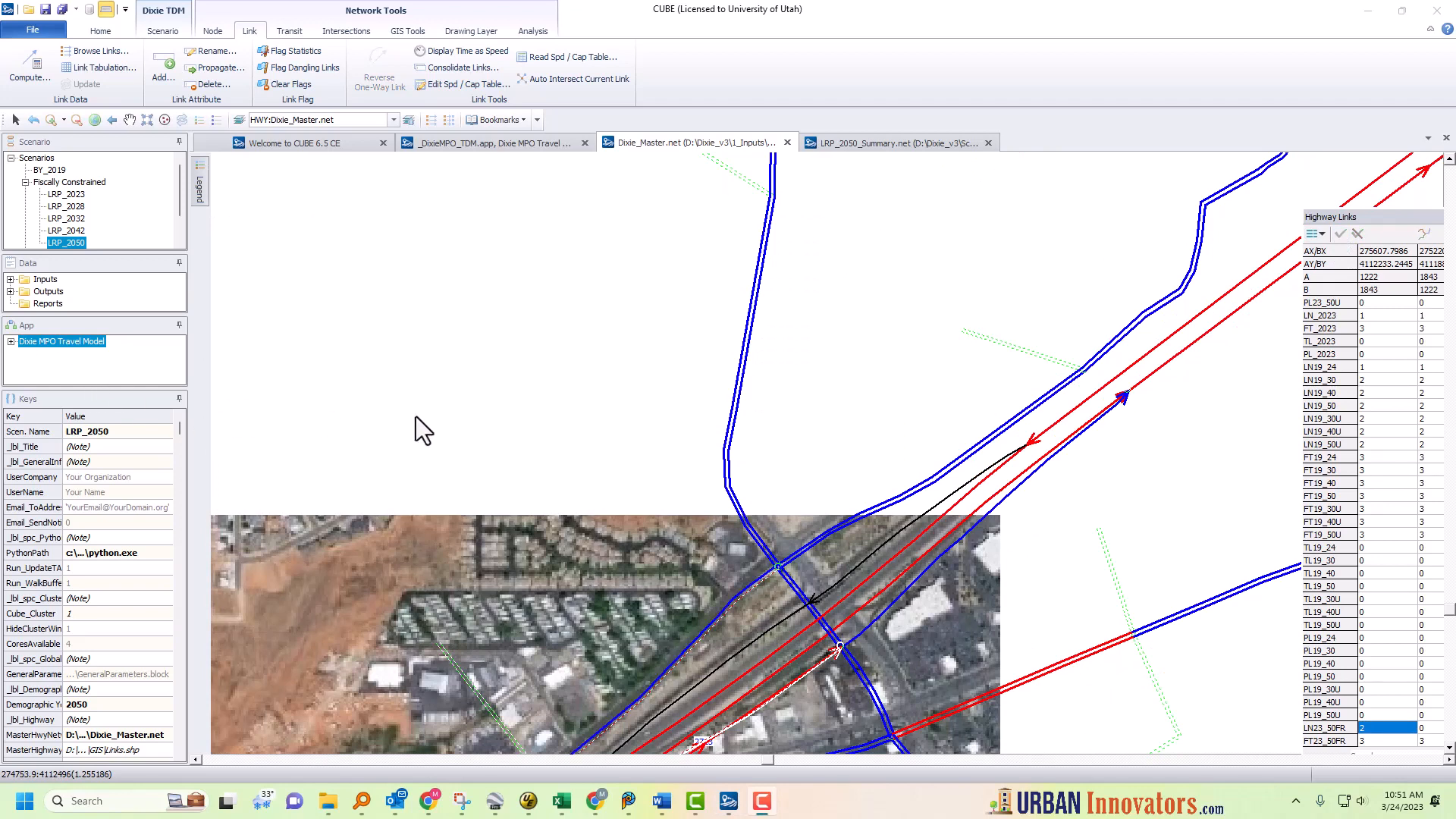
Draw a one-way link from highway node 1234 to node 1222, and set LN23_50FR to 0 on the off-ramp from 1234 to 1223.
click(968, 443)
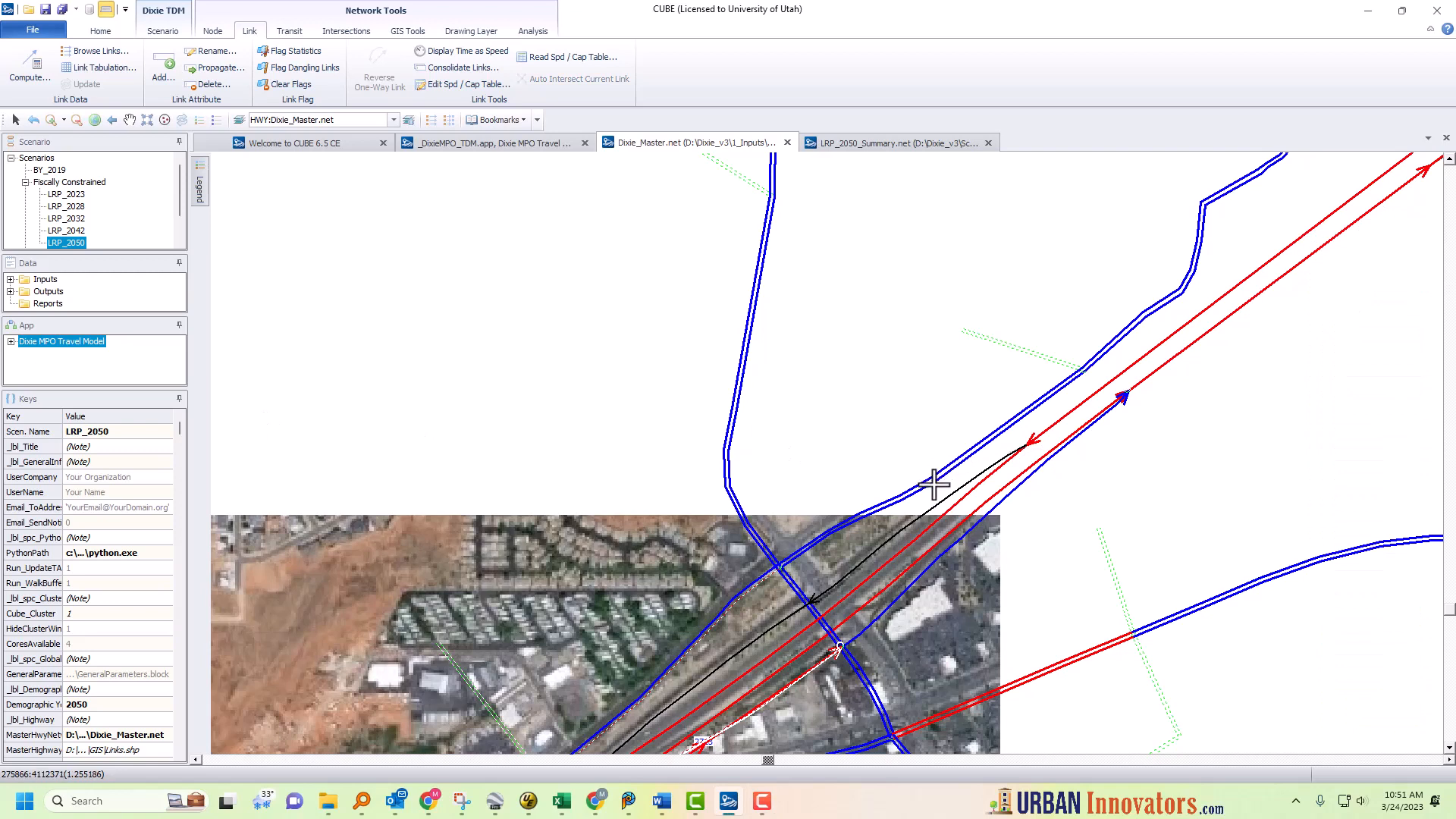
click(777, 564)
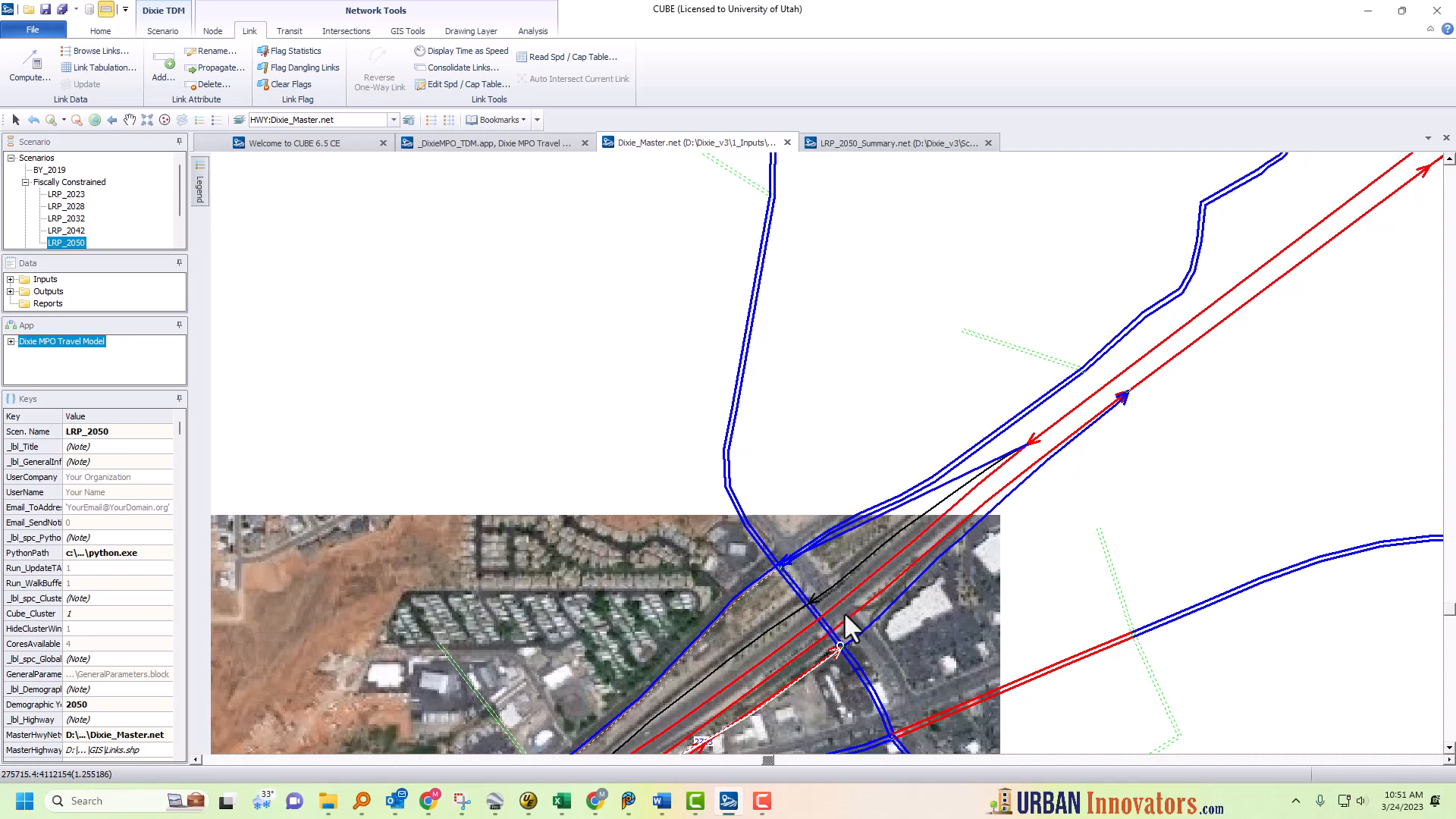
click(874, 546)
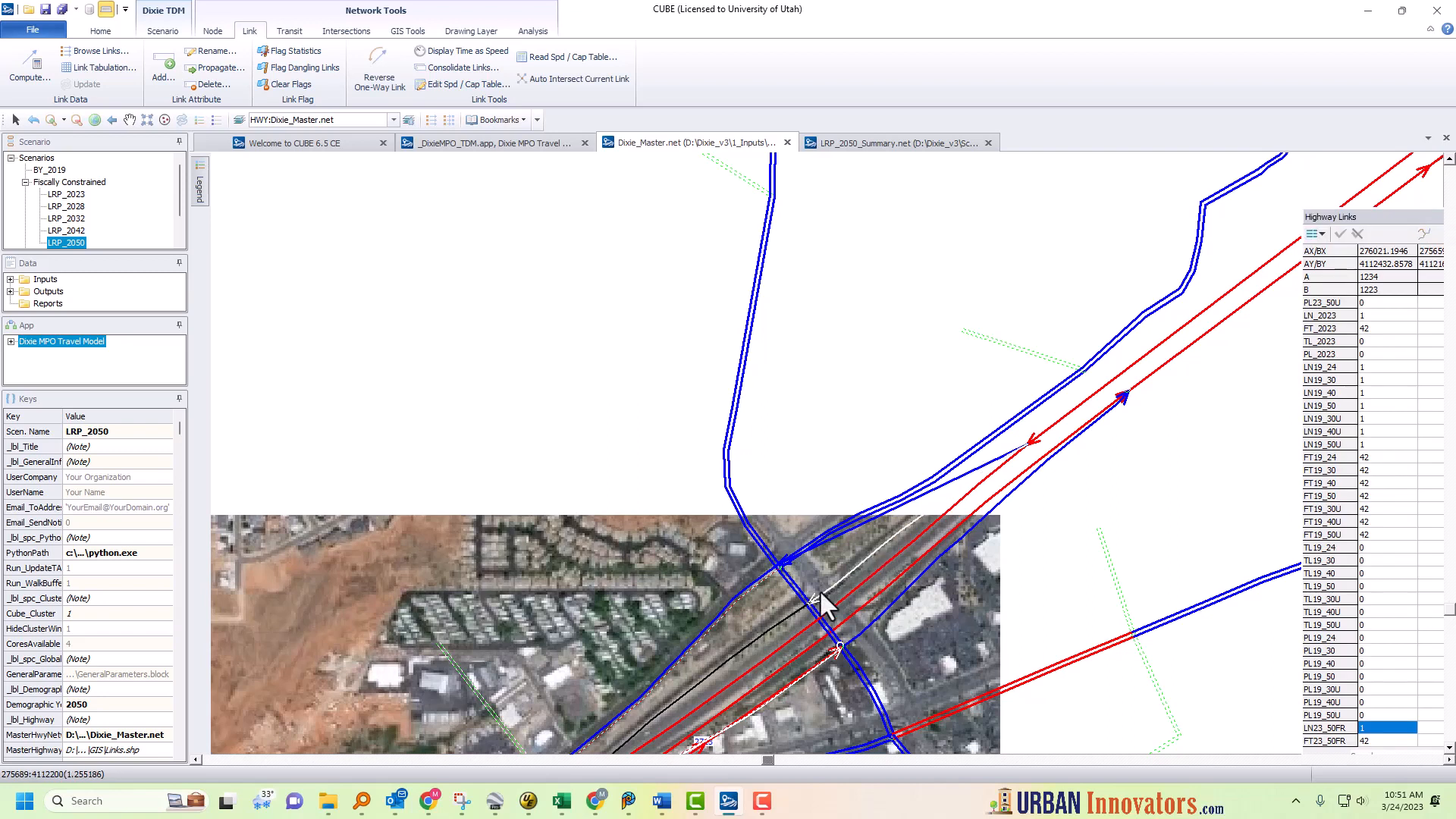
text(0)
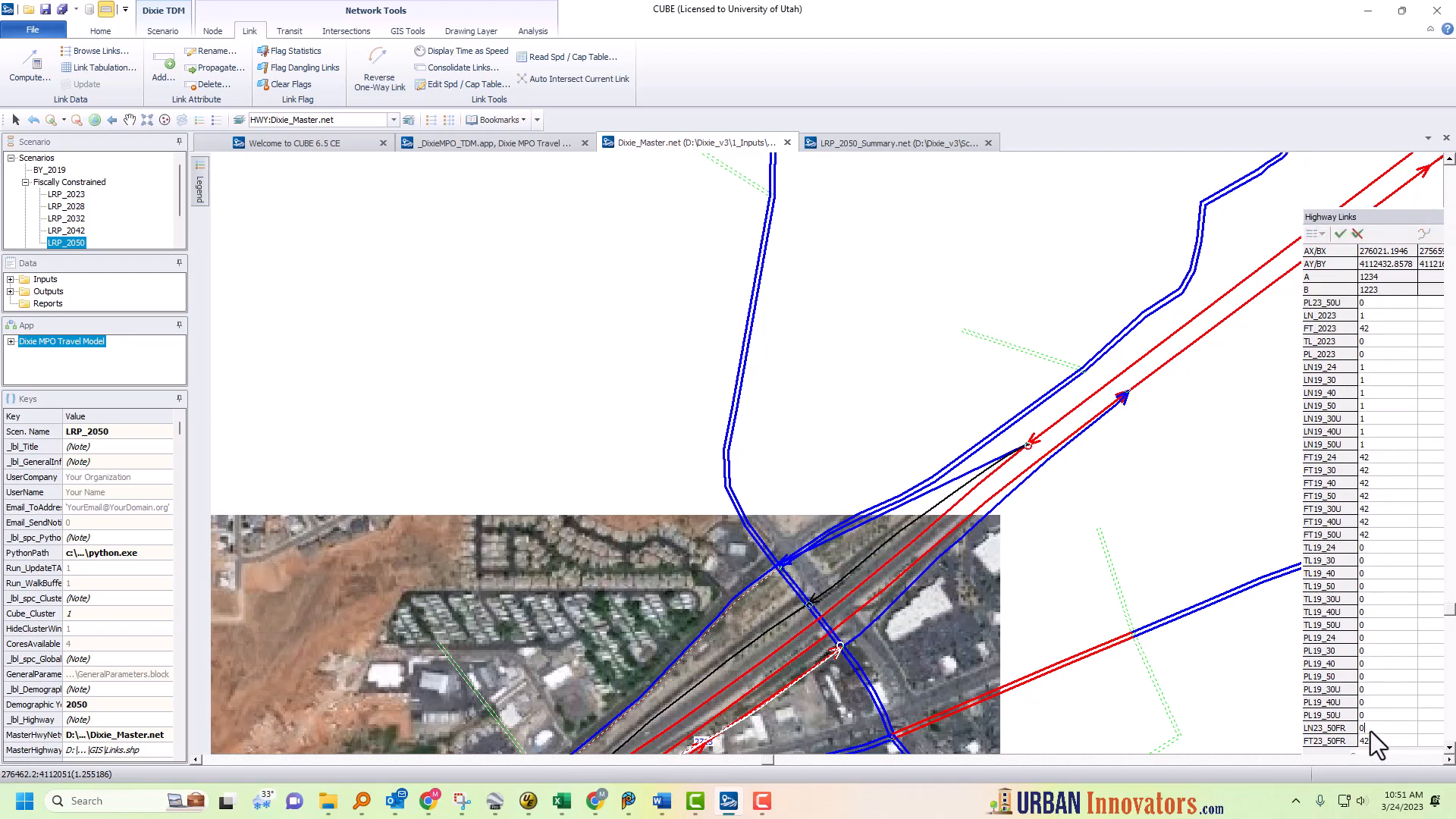
click(1340, 233)
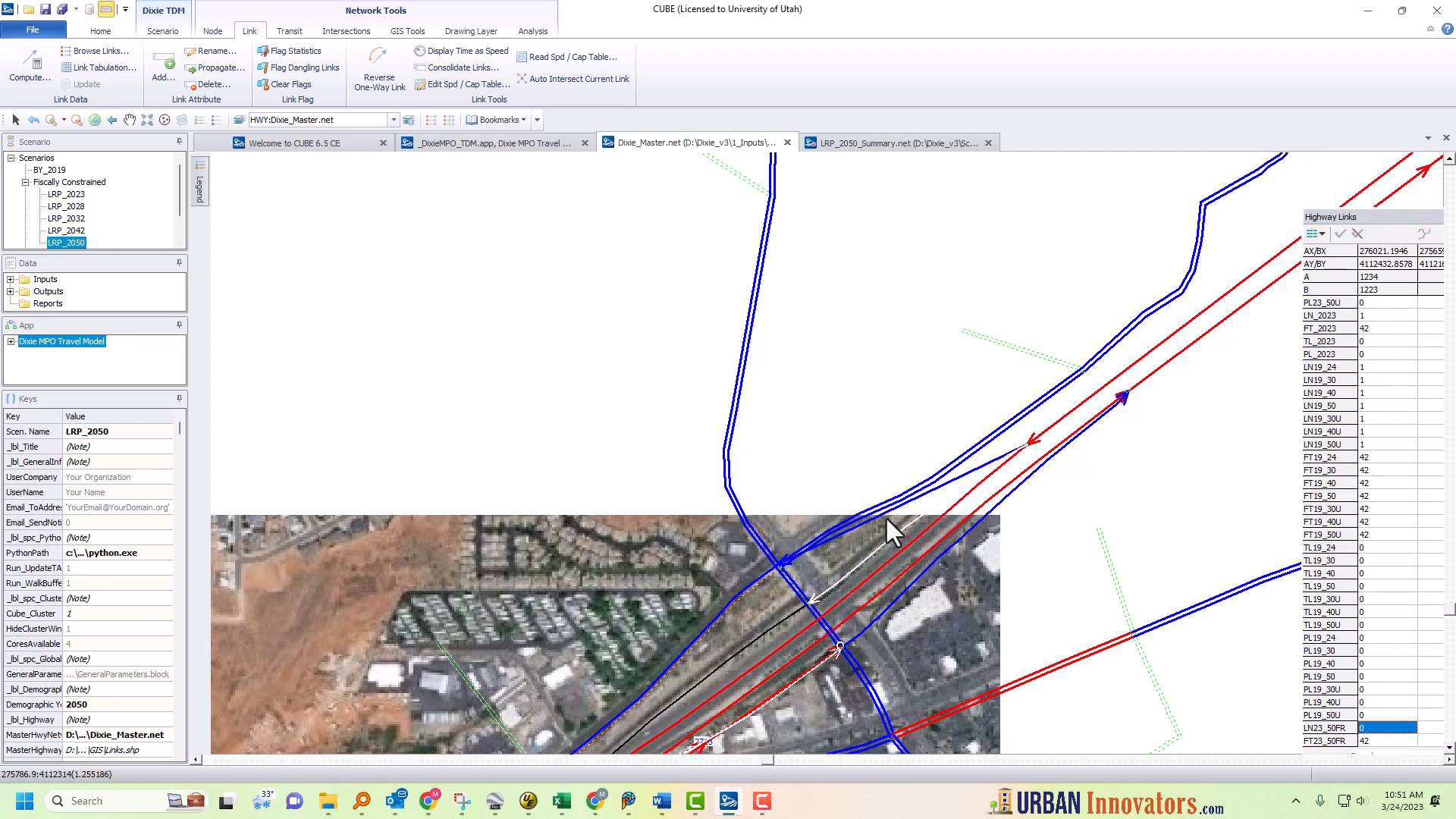
Examine the 50FR lane attributes on link 1222–1961 and on the one-way link from node 1234 to node 1222.
click(955, 483)
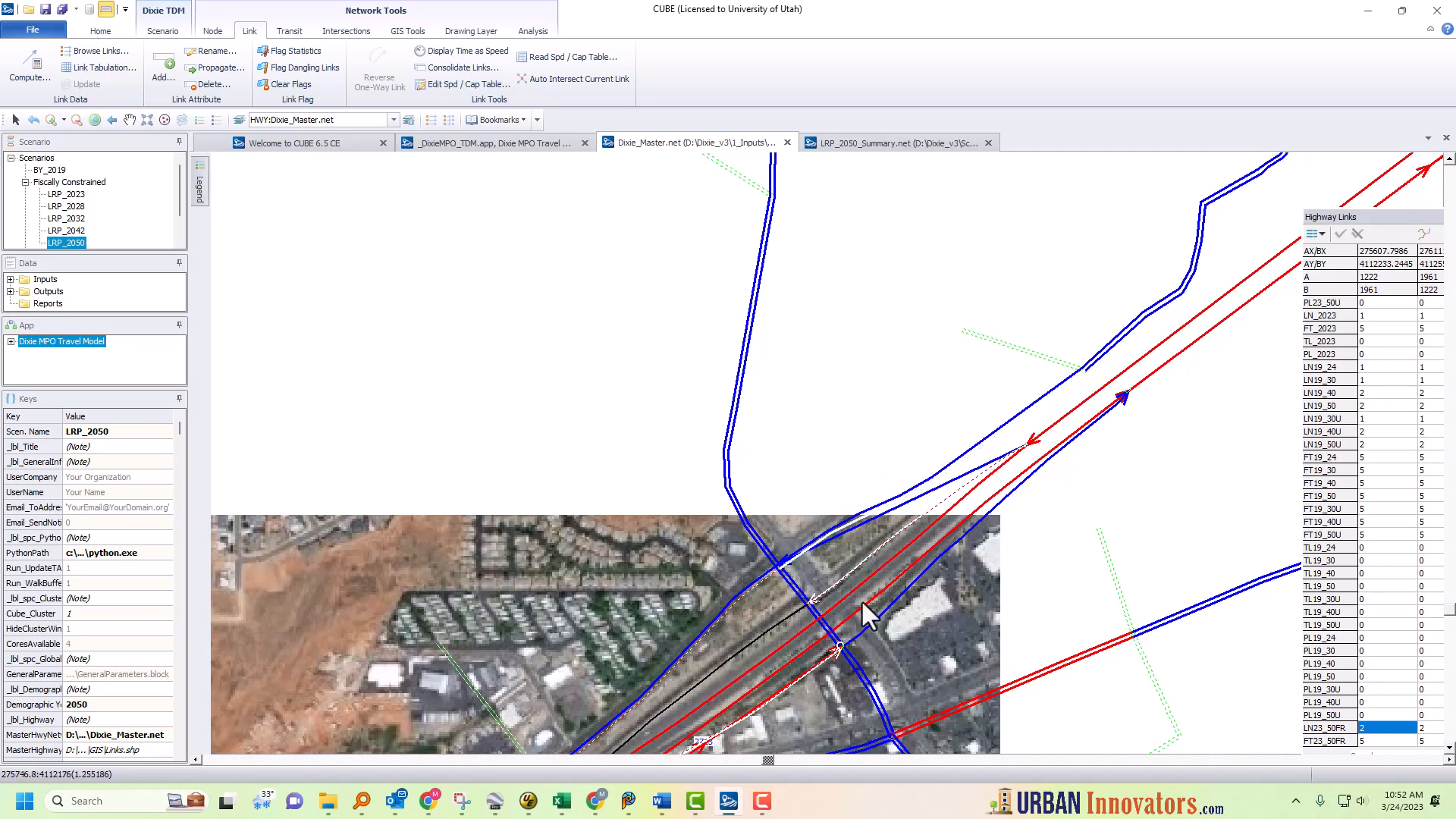
click(1449, 749)
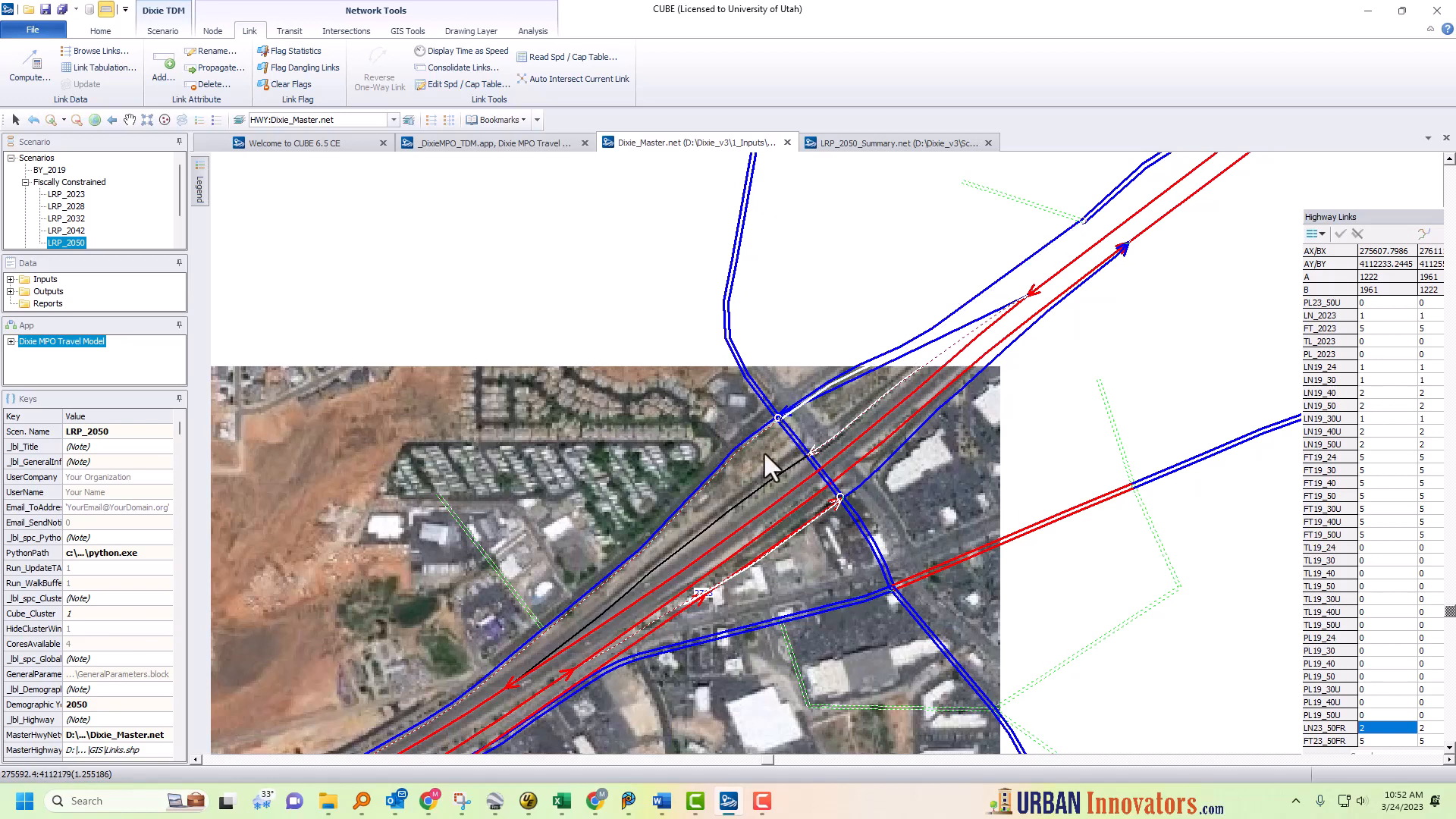
scroll(657, 521, up, 1)
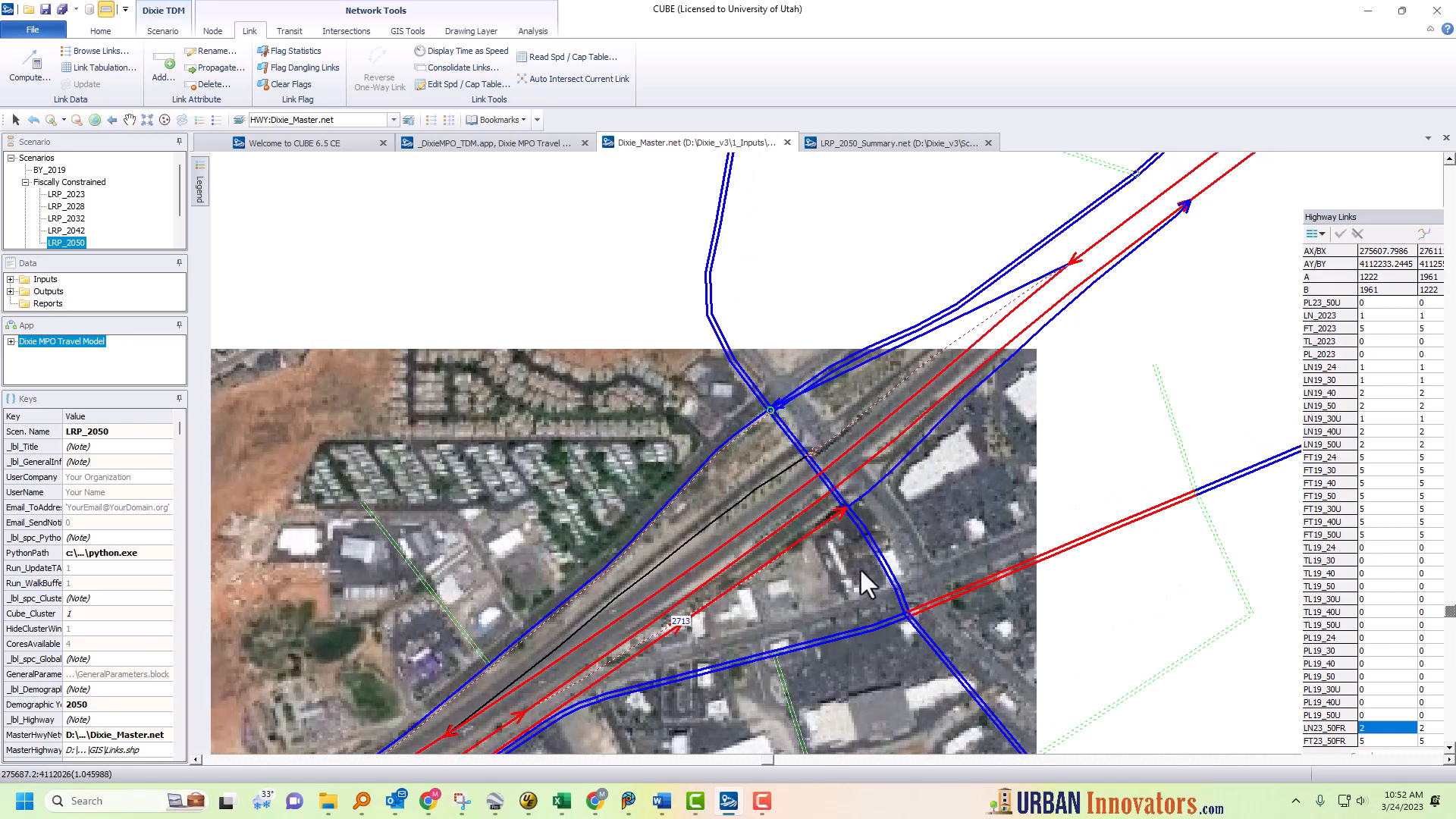
click(1449, 749)
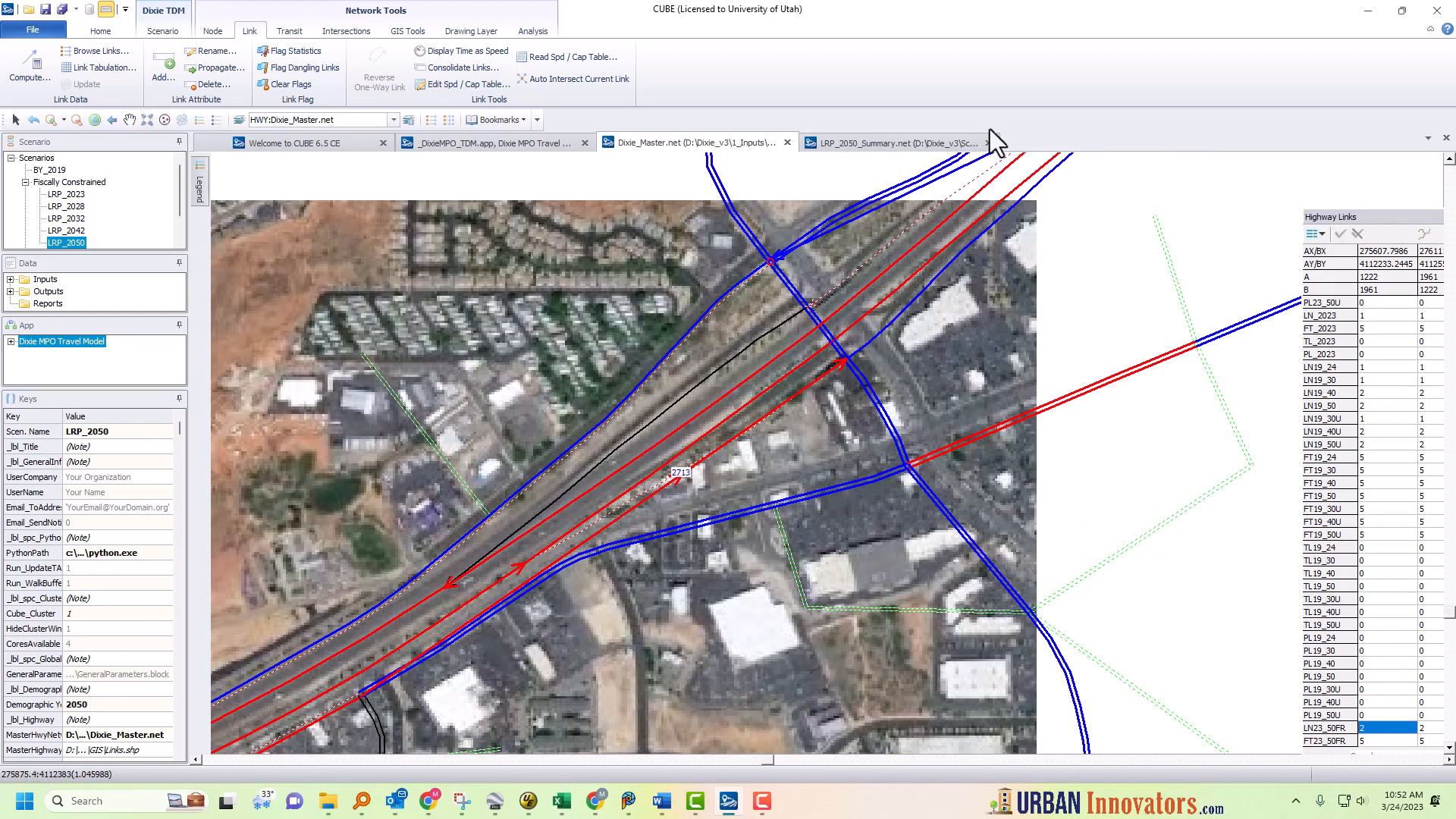
click(922, 189)
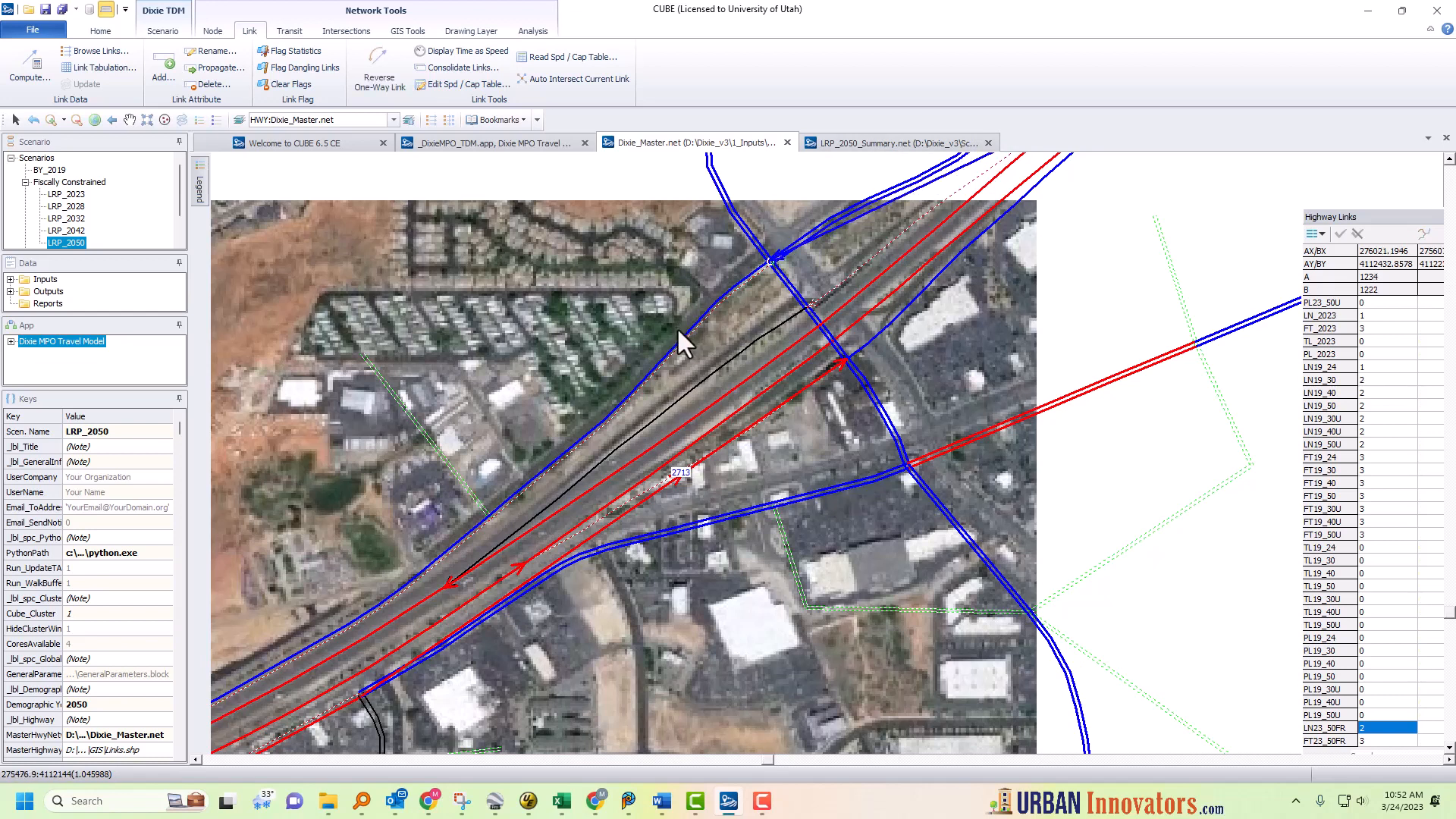
Set LN23_50FR to 3 in the southbound direction on the frontage link from node 1222 to node 1843.
click(655, 362)
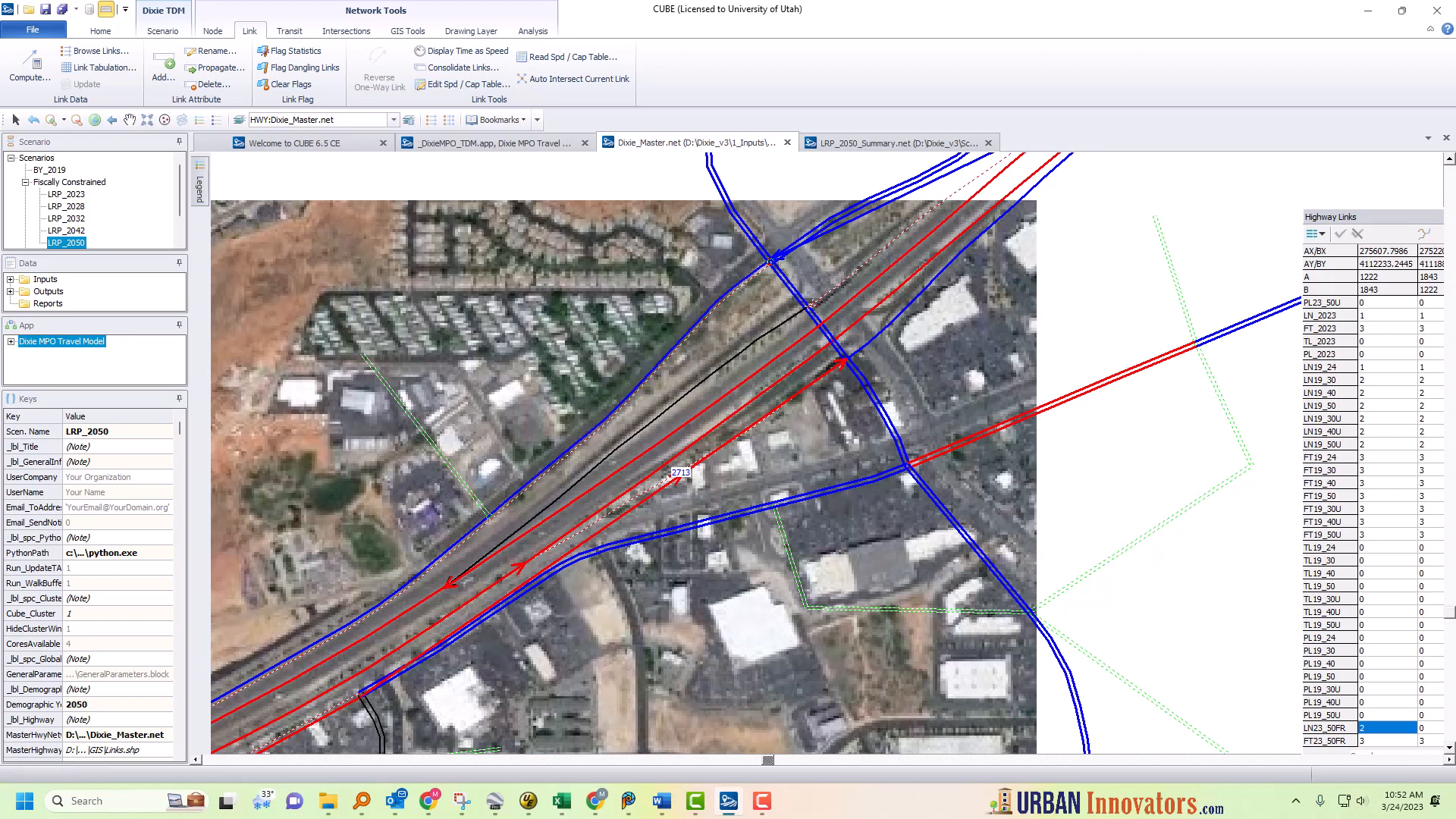
click(1378, 731)
text(3)
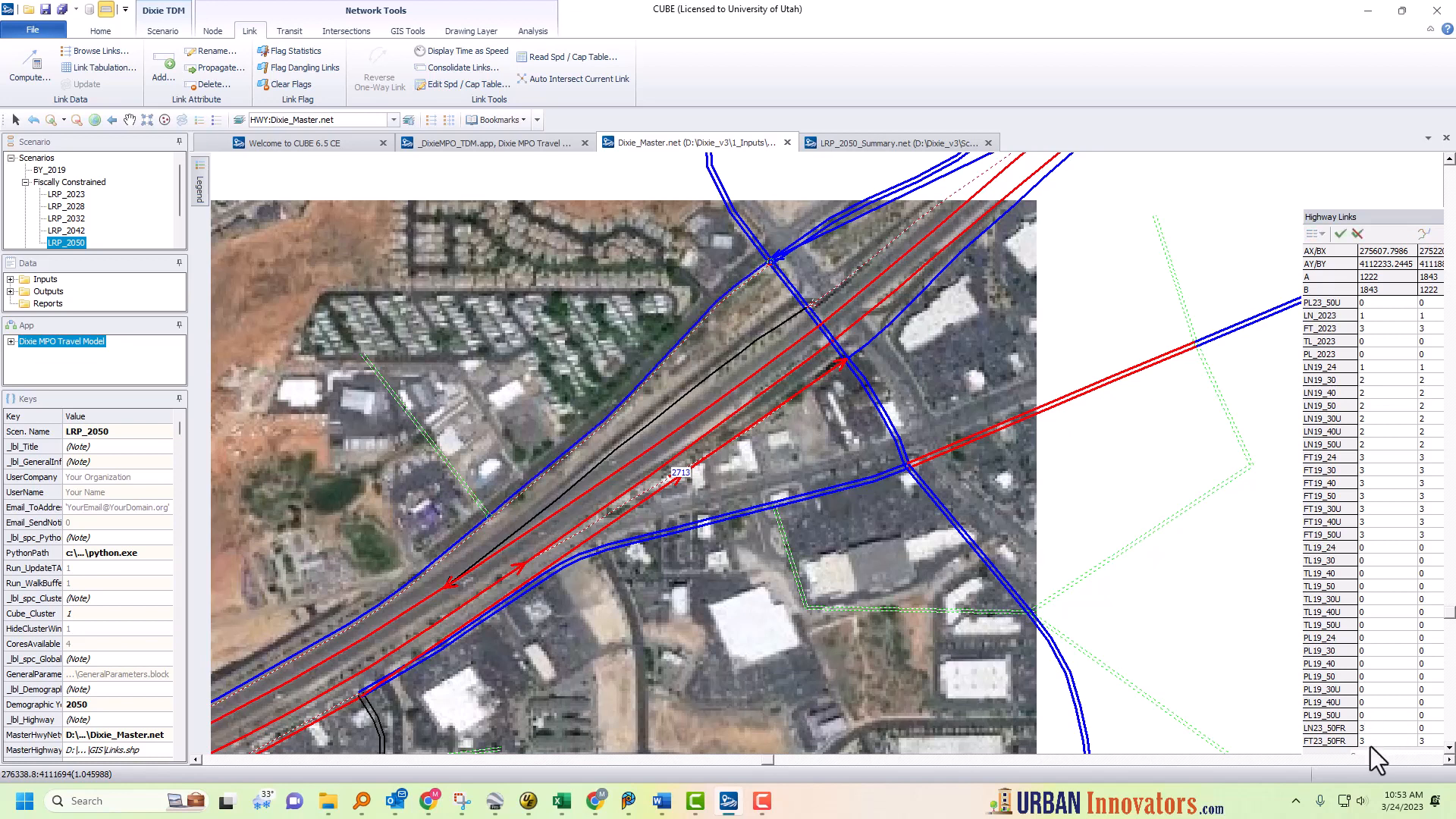
click(1336, 233)
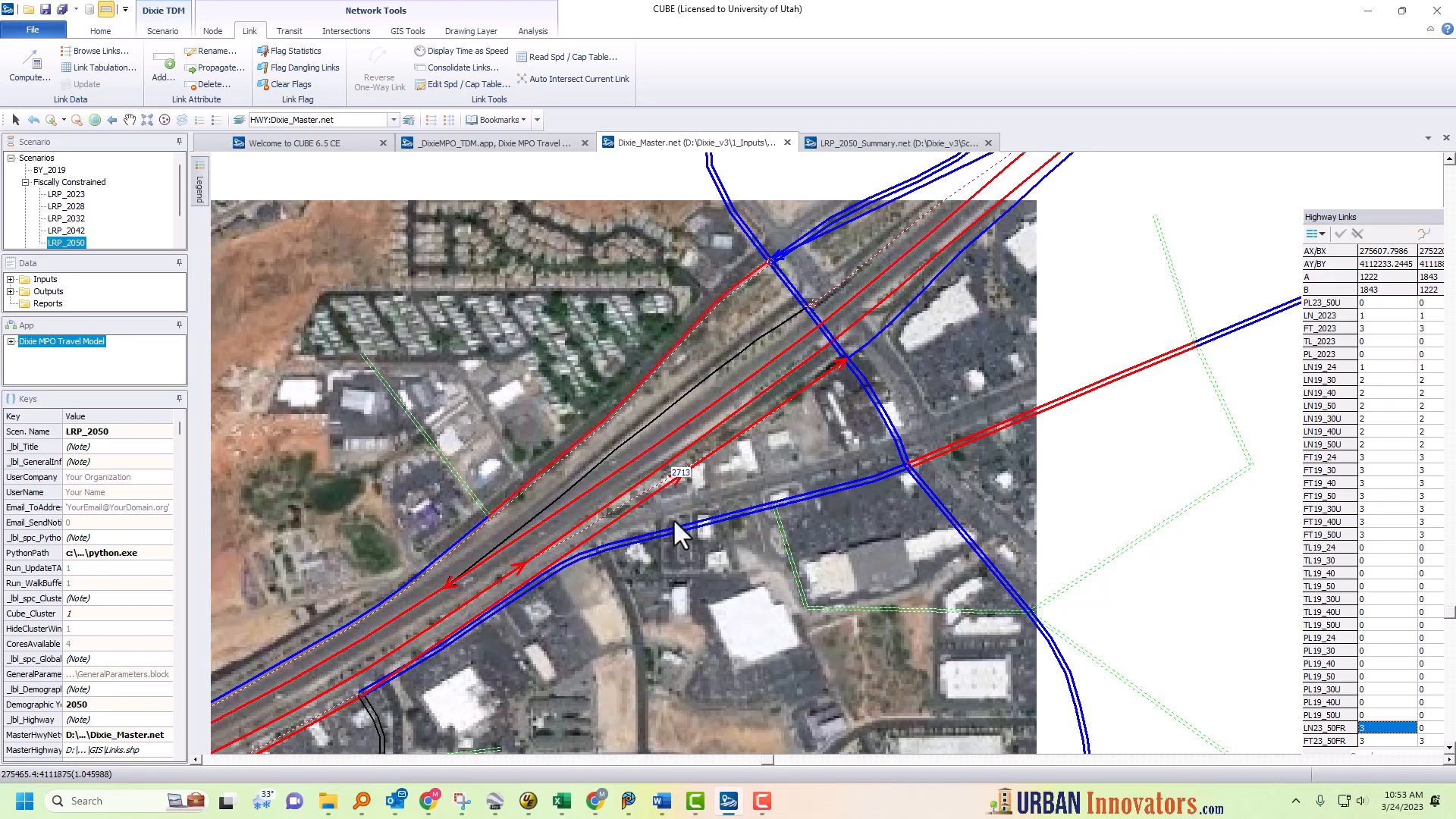
Set LN23_50FR to 3 in the southbound direction on the frontage link from node 1843 to node 1844.
click(462, 534)
text(3)
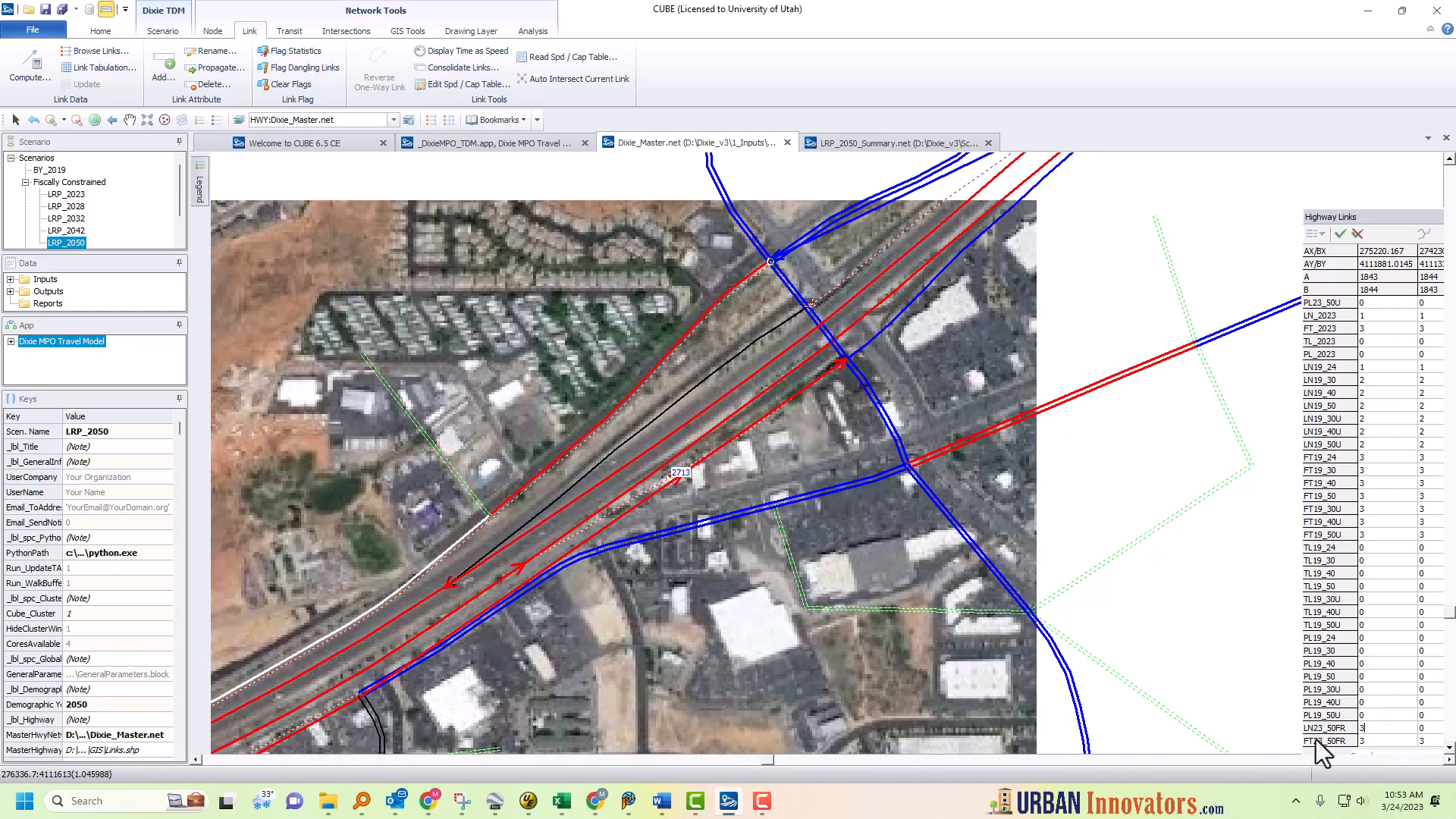
click(1340, 233)
click(1449, 748)
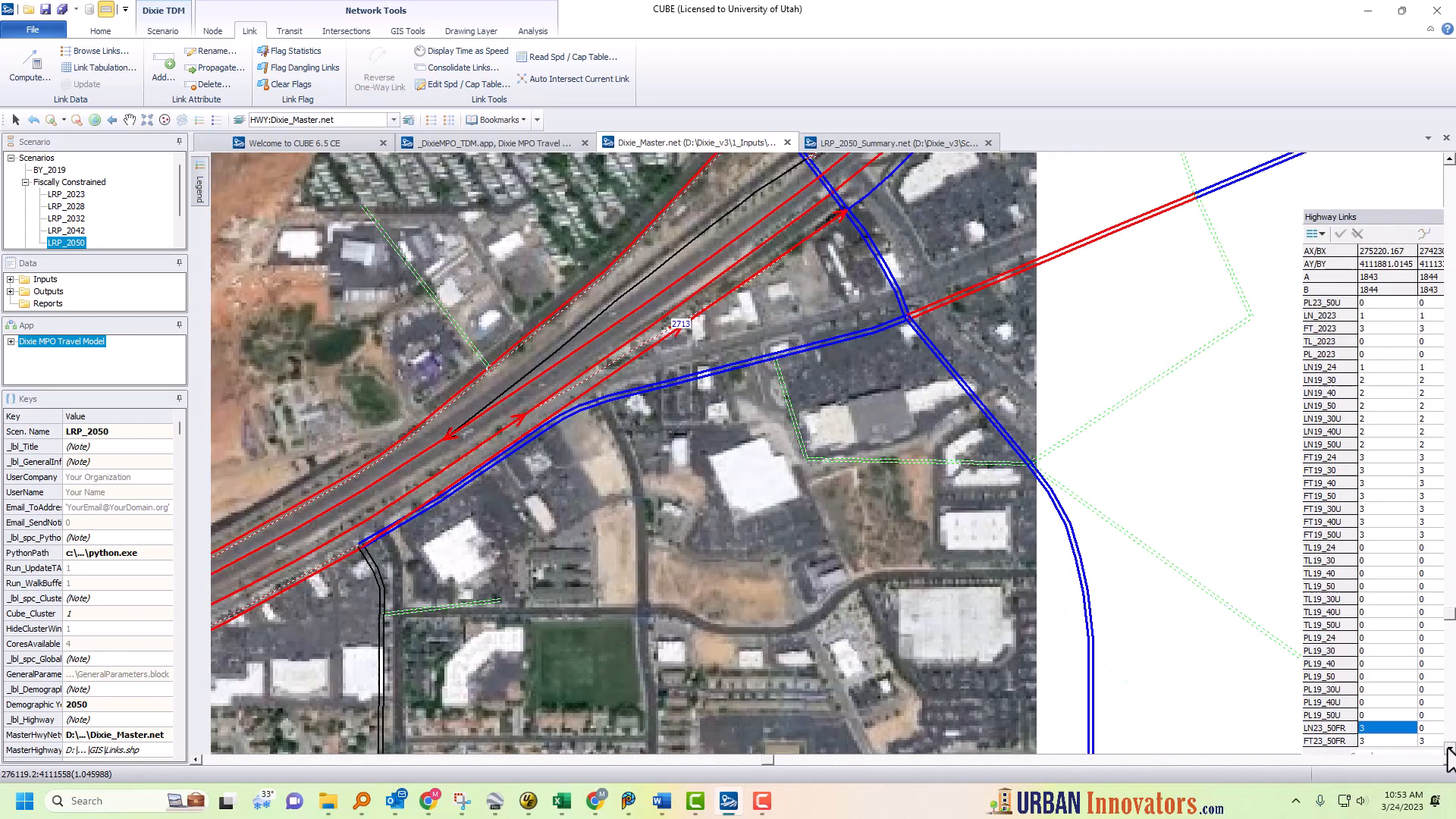
Set LN23_50FR to 3 in the southbound direction on the frontage link from node 1844 to node 2211.
click(1449, 749)
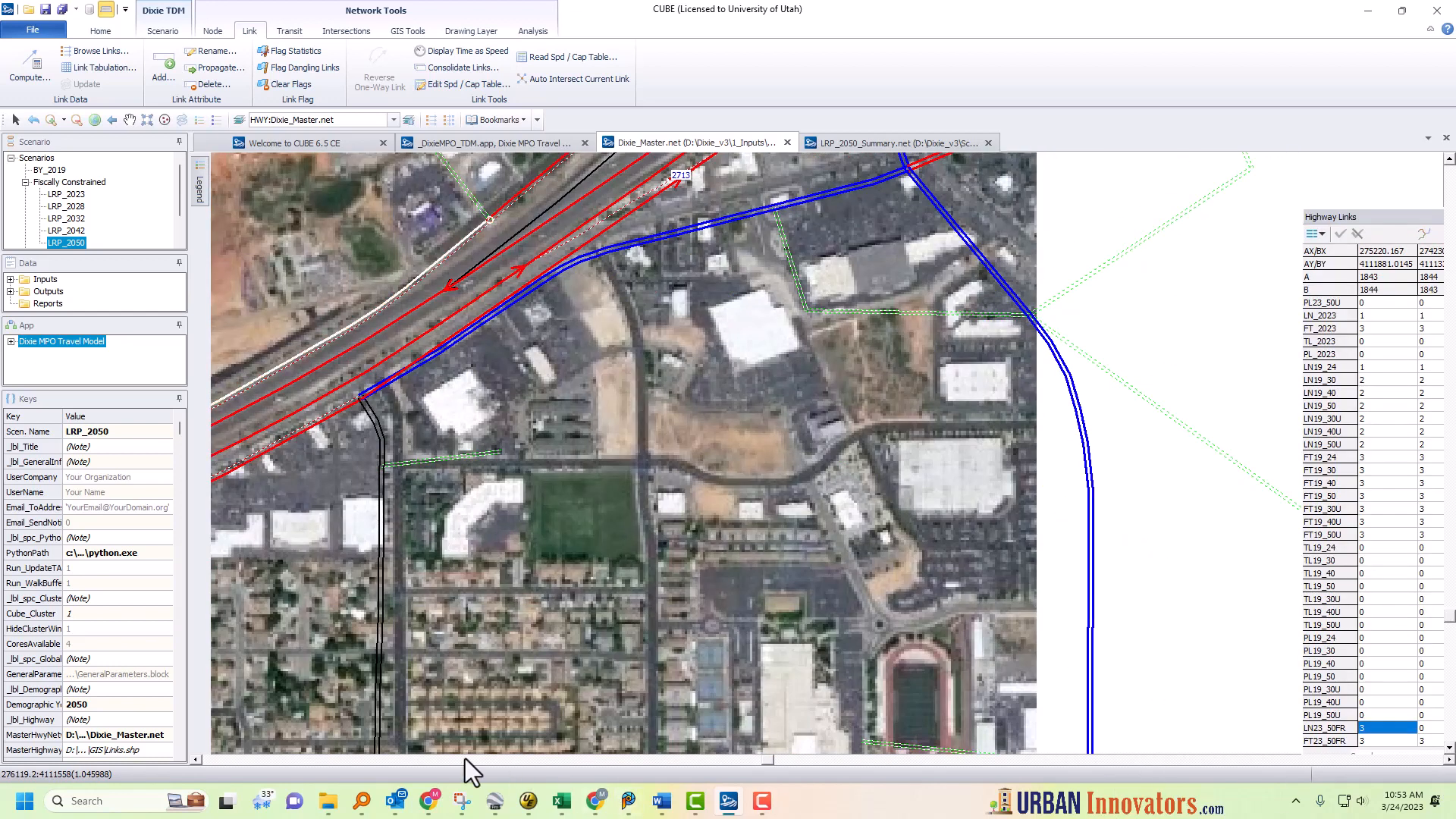
click(197, 760)
click(197, 760)
click(197, 760)
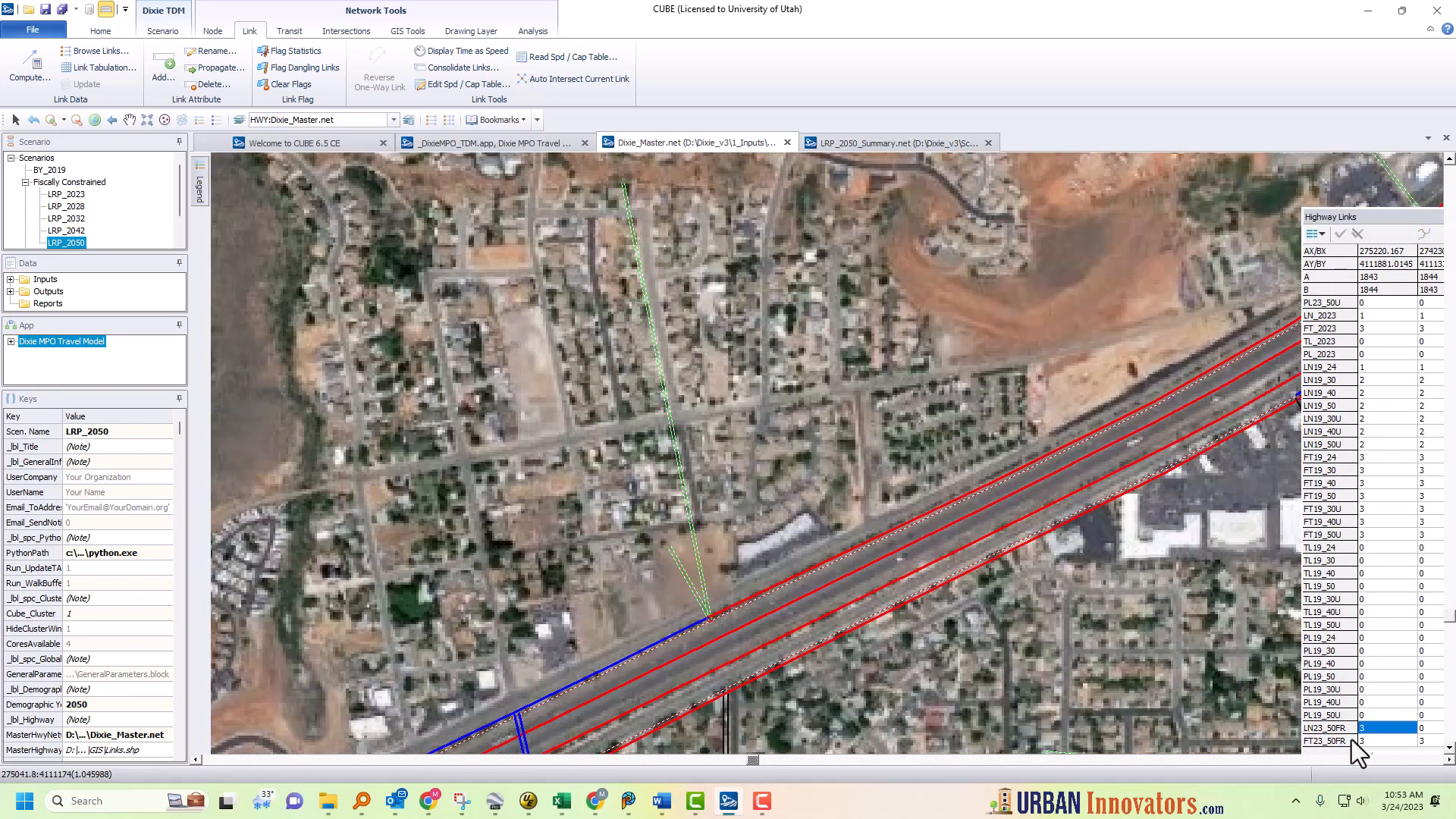
click(1450, 748)
click(1449, 749)
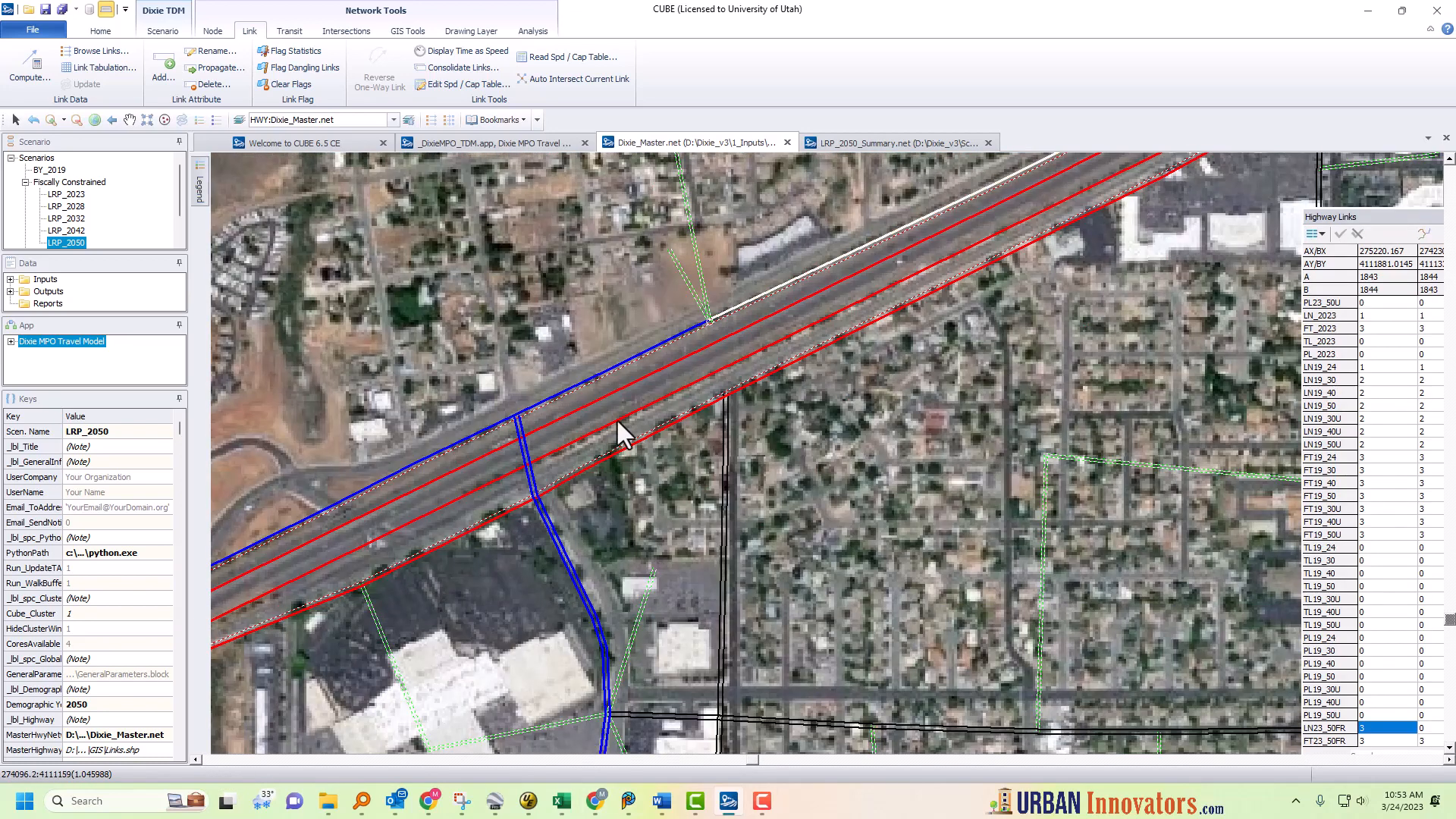
click(608, 365)
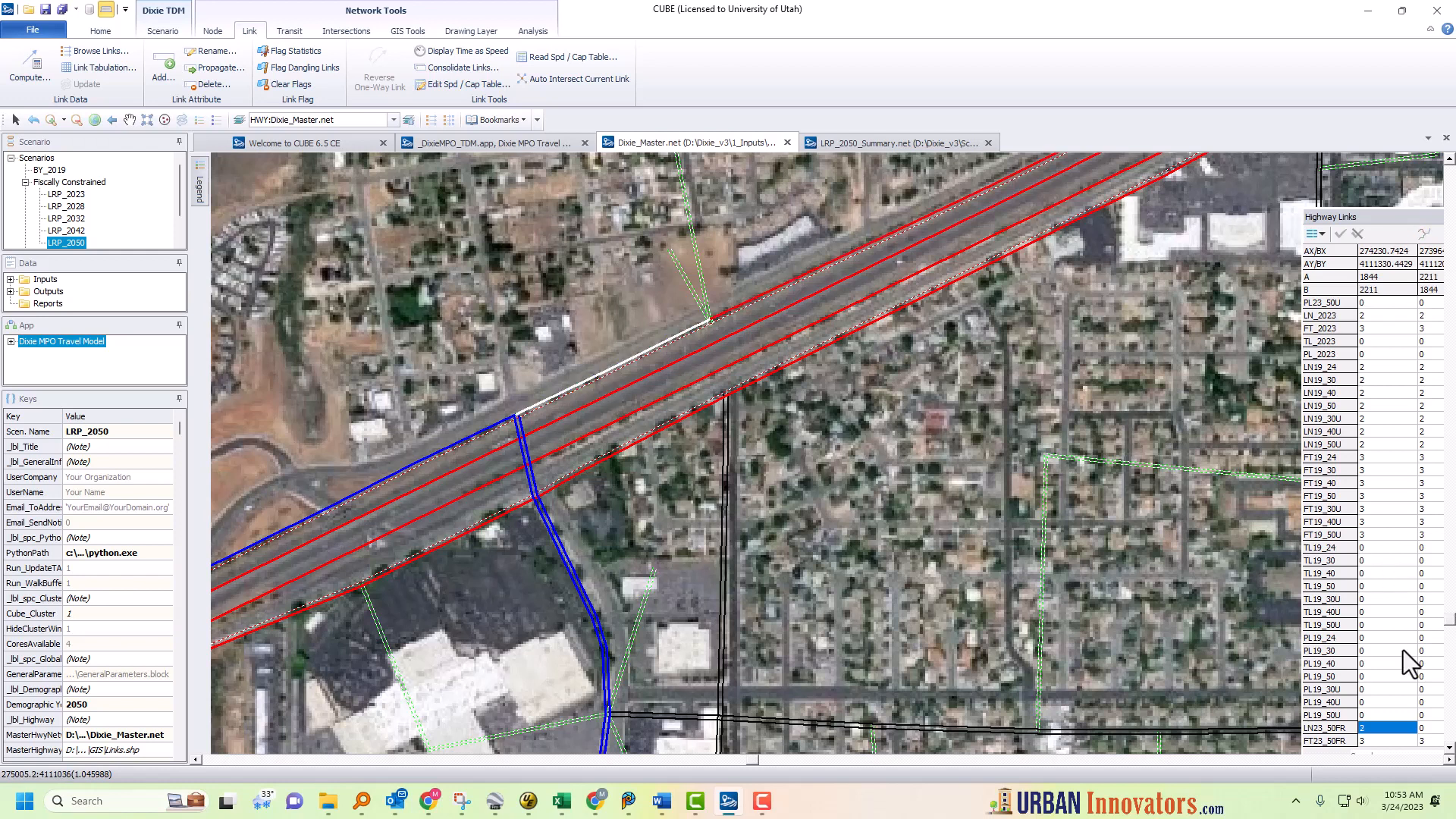
click(1370, 728)
text(3)
Set LN23_50FR to 3 in the southbound direction on the frontage link from node 2211 to node 1845.
click(495, 425)
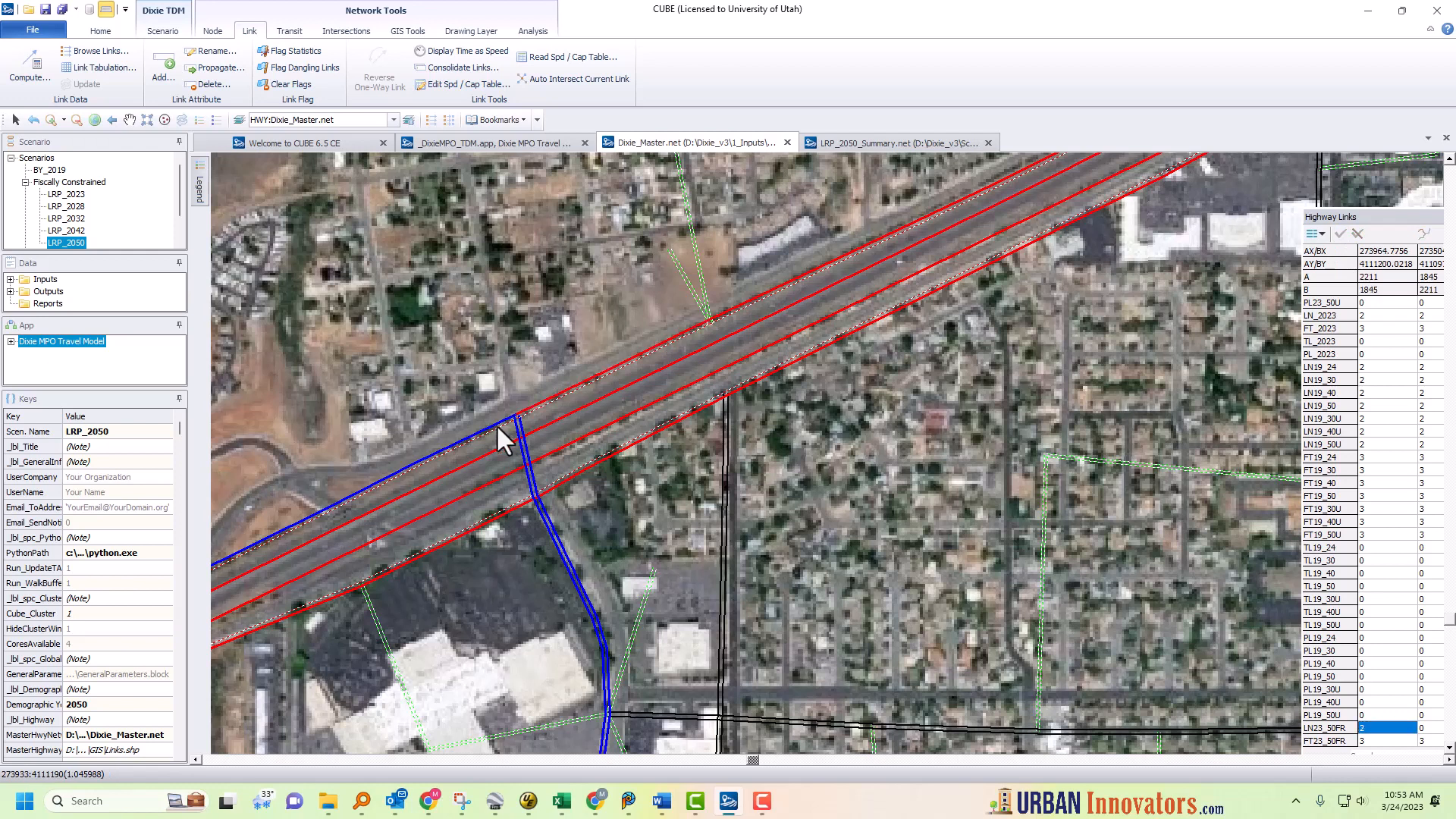
click(1380, 725)
text(3)
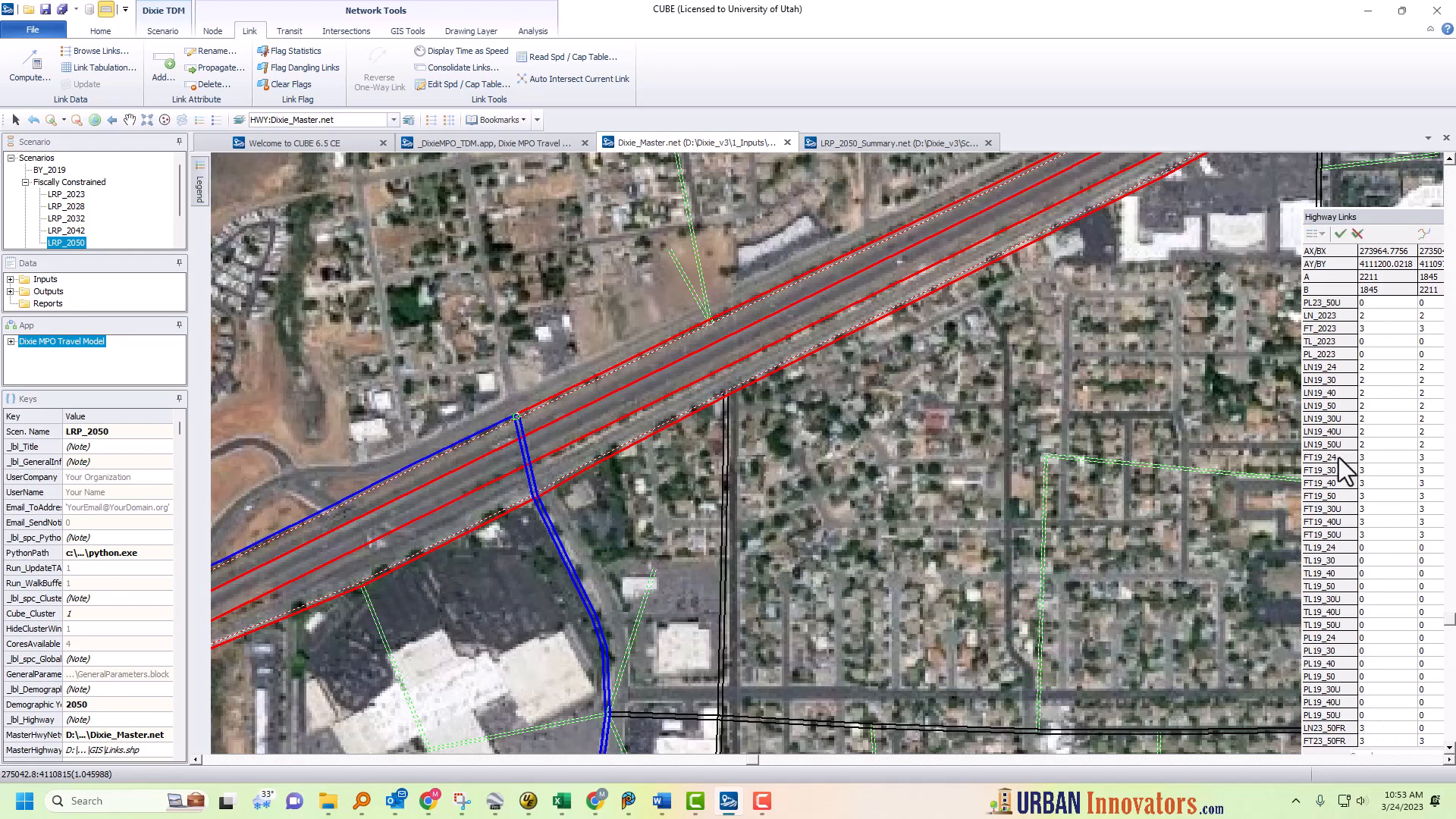
click(1341, 235)
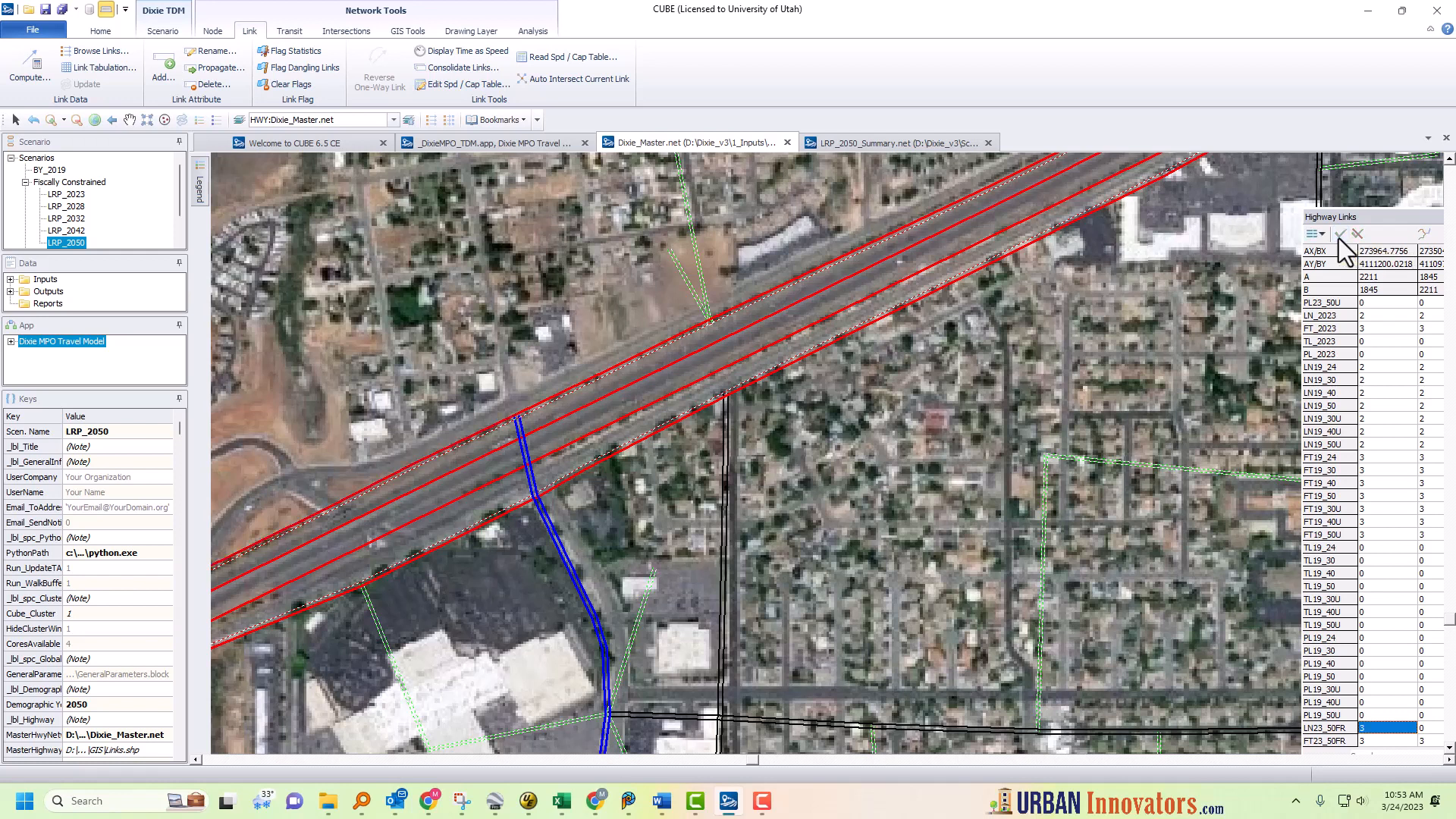
Set LN23_50FR to 3 in the southbound direction on the frontage link from node 1845 to node 2184.
click(196, 760)
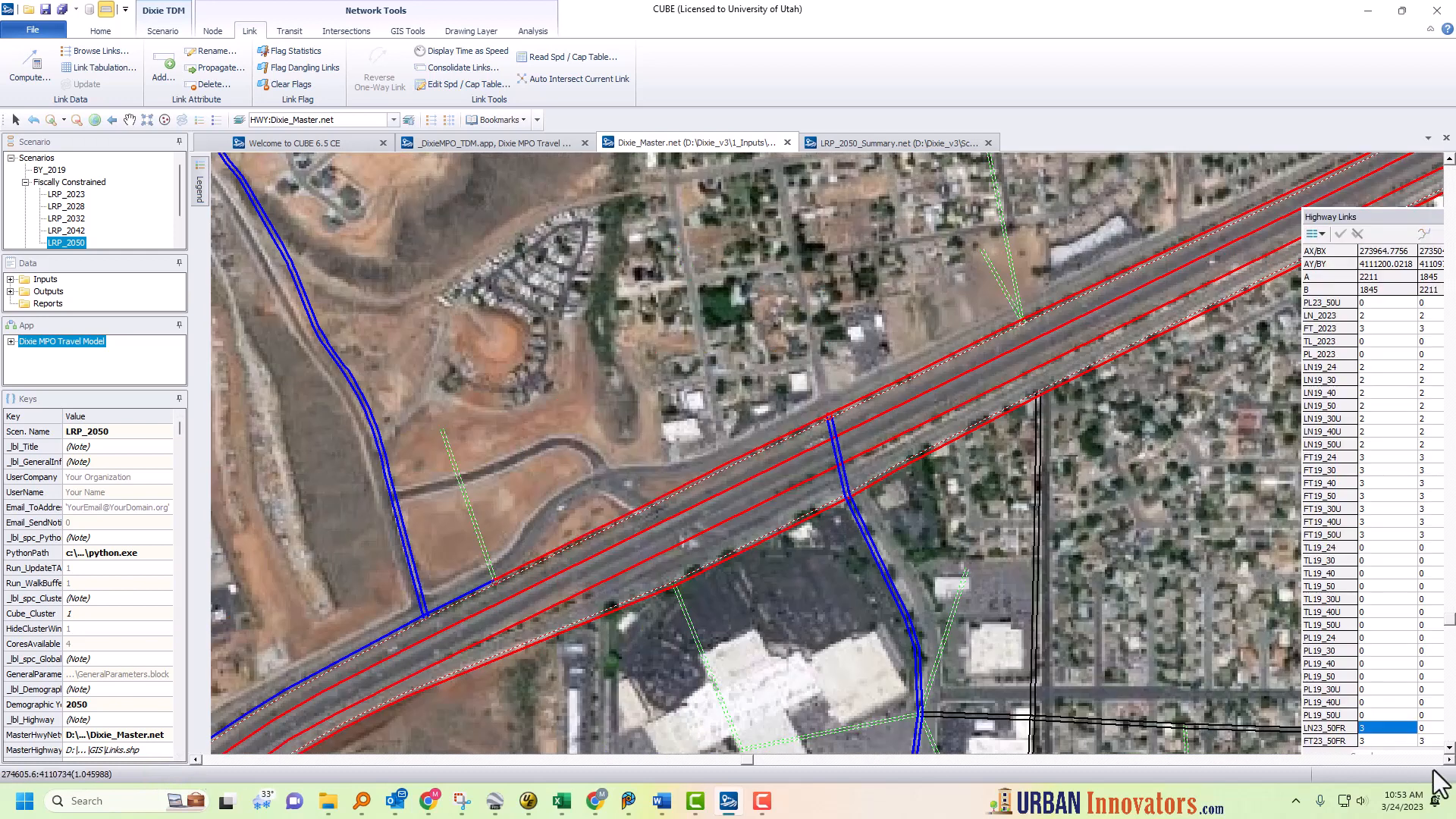
click(1449, 749)
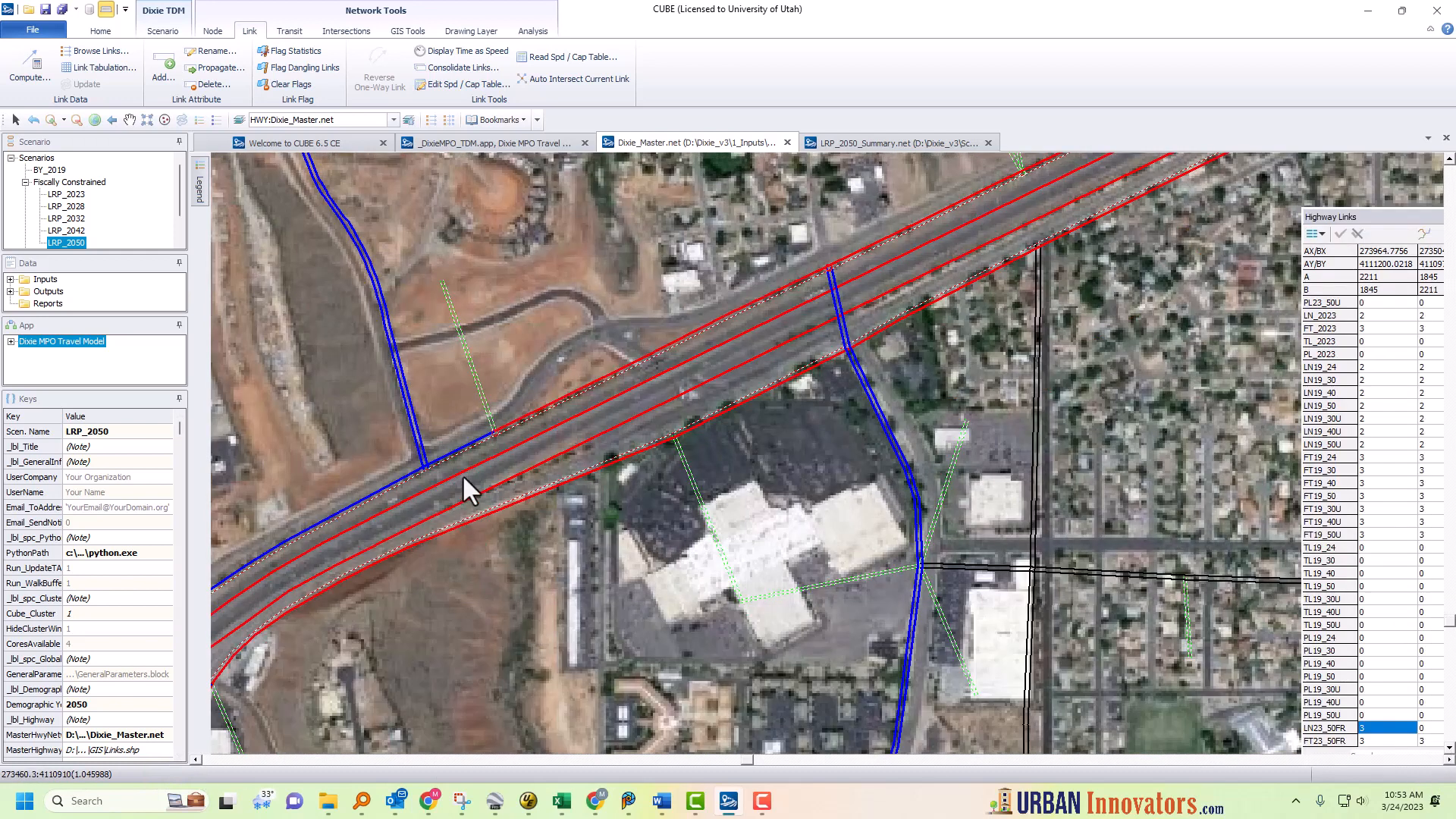
click(466, 443)
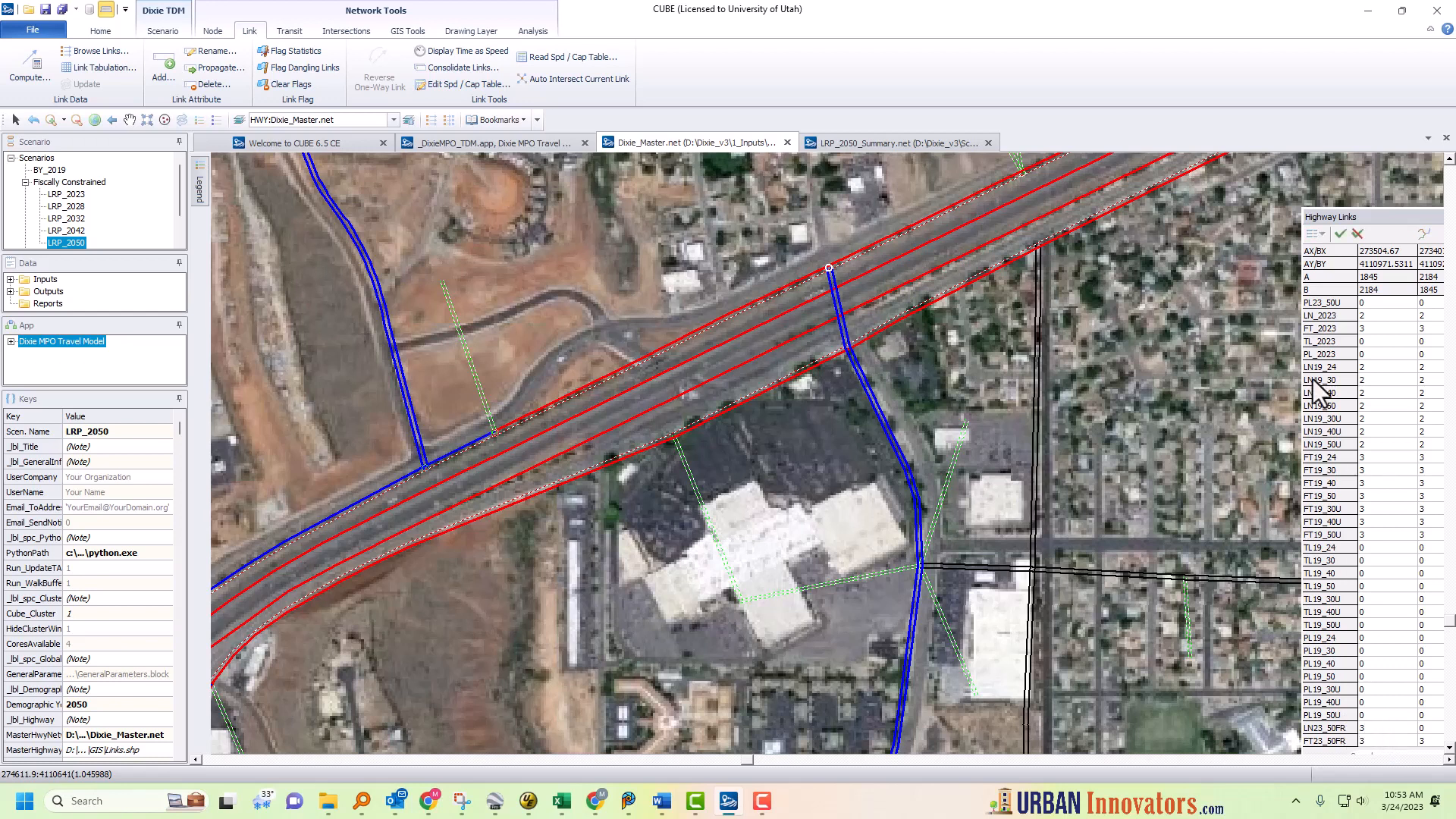
click(1340, 234)
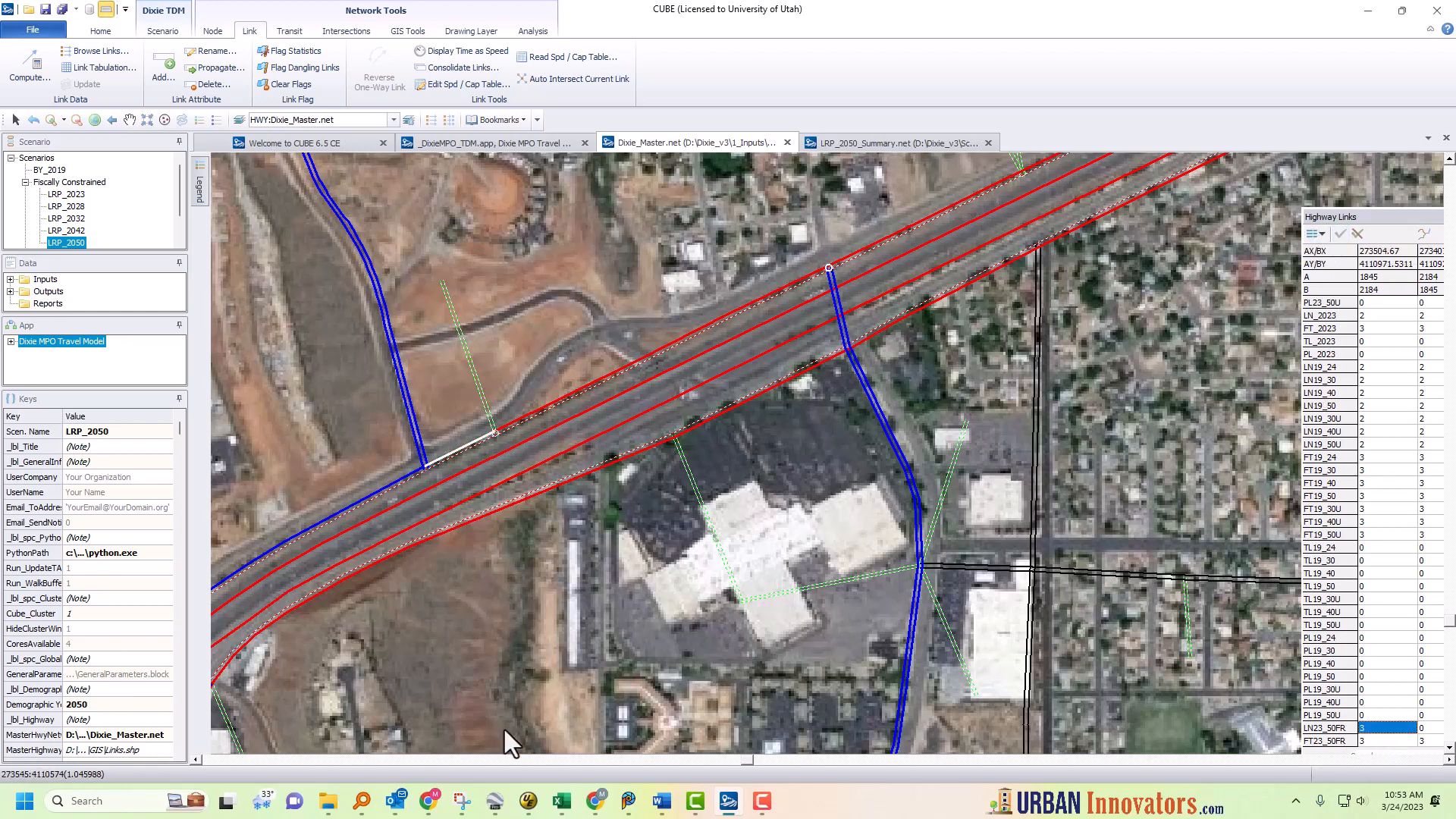
Set LN23_50FR to 3 in the southbound direction on the frontage link from node 2184 to node 1846.
click(198, 762)
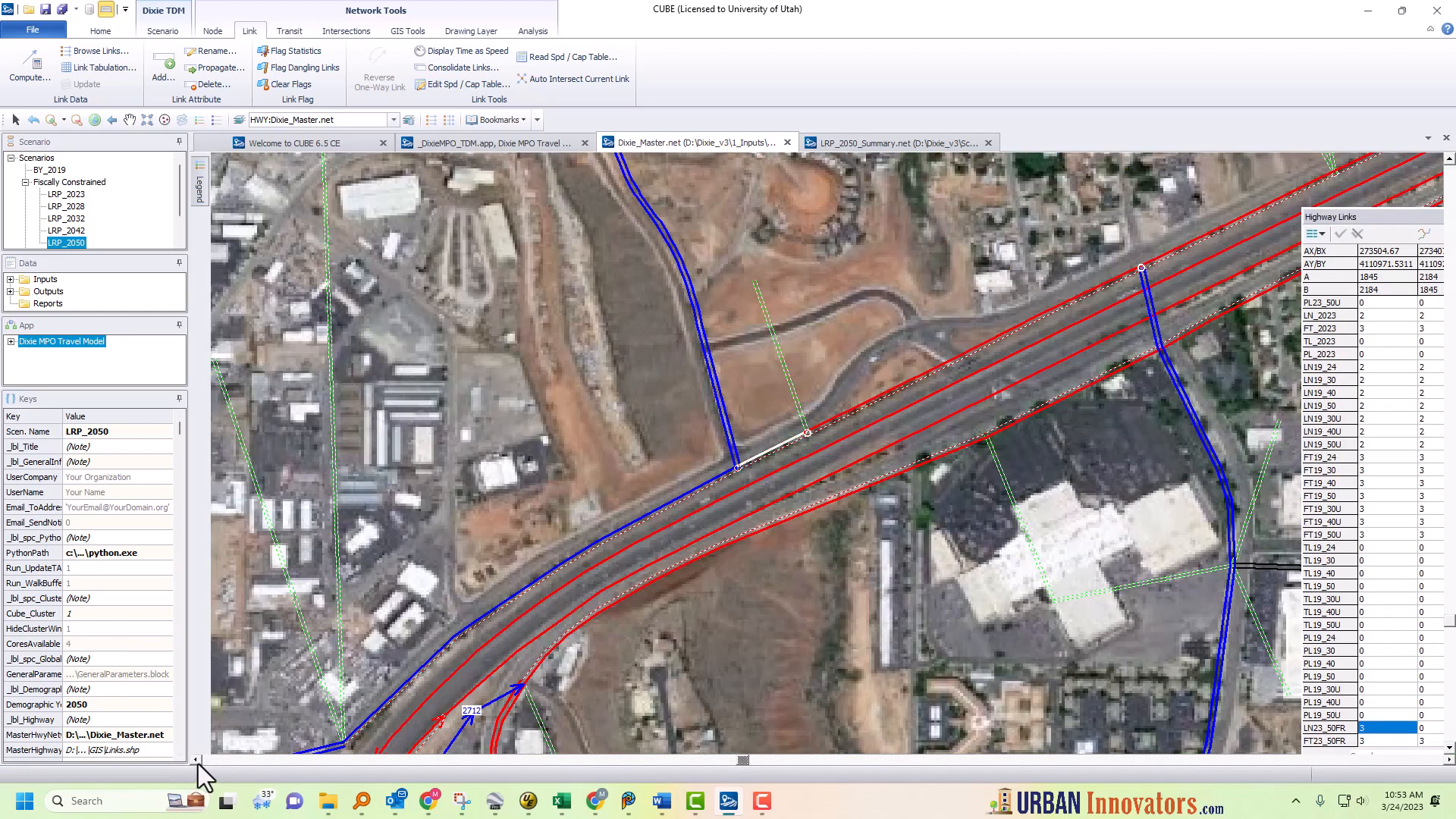
click(1448, 749)
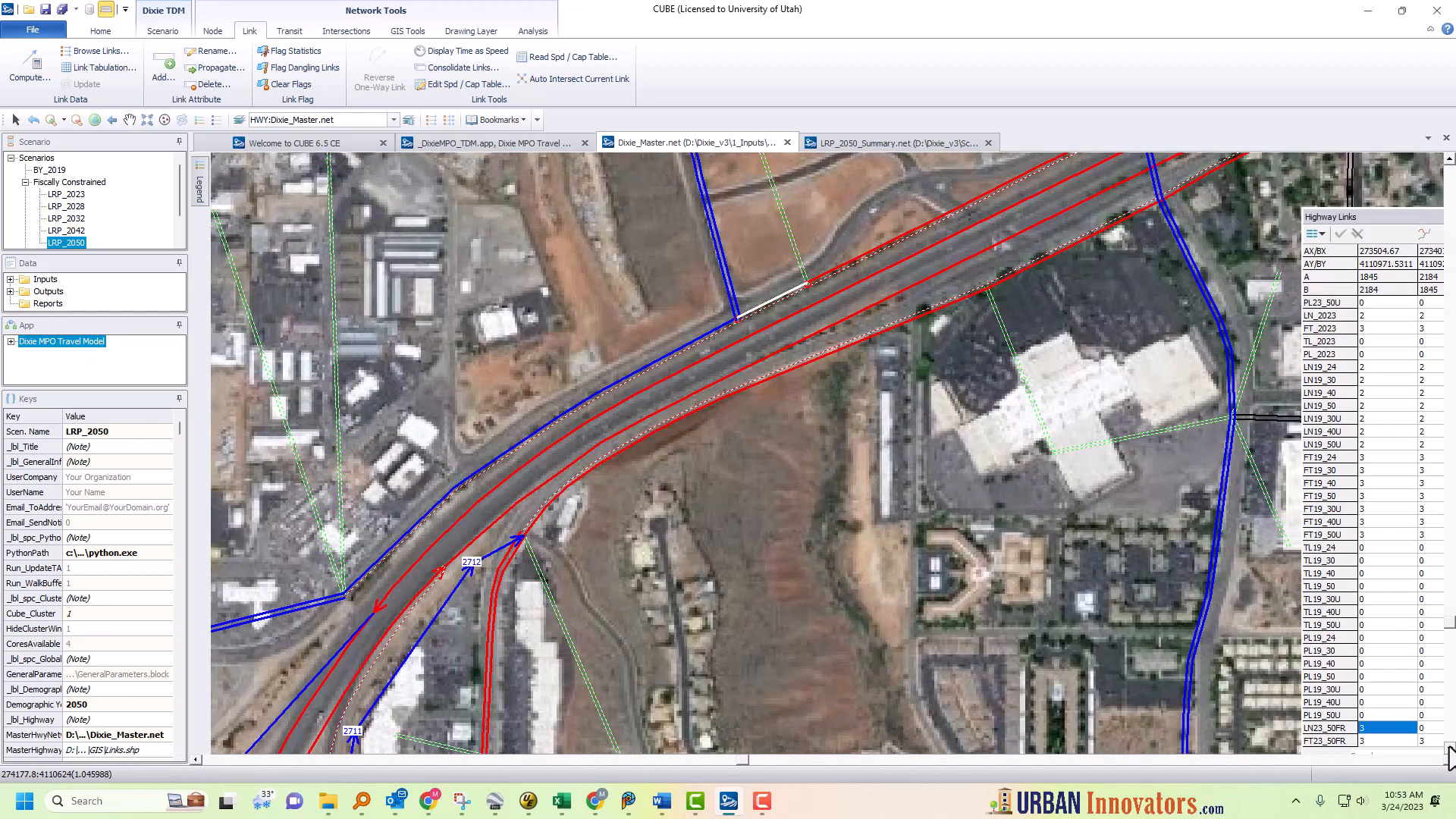
click(197, 760)
scroll(935, 393, down, 1)
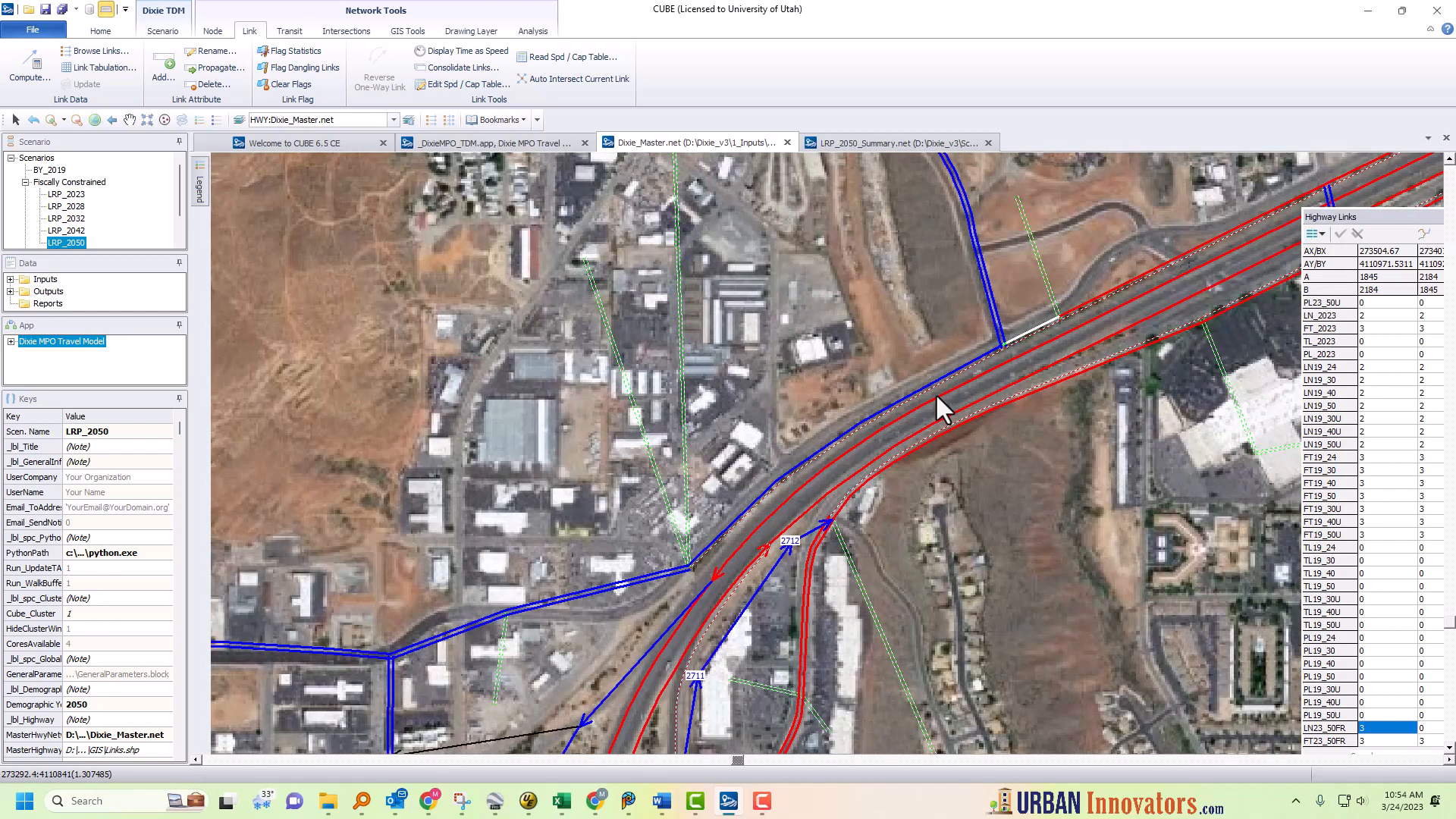
click(967, 361)
text(3)
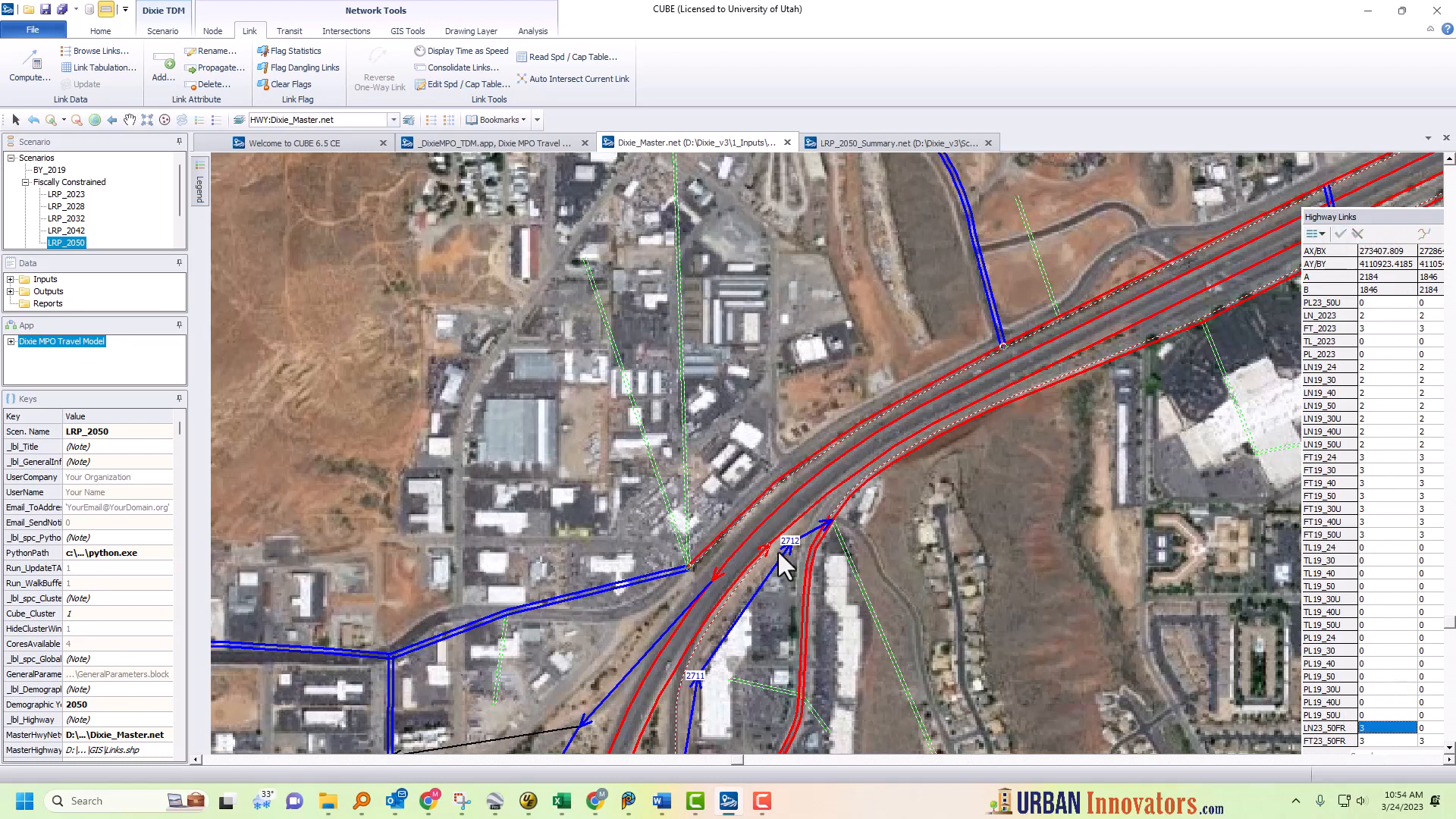
Draw a one-way southbound frontage link to a new node at 100 S west of the highway, and apply a link draw offset of 0.
click(1449, 701)
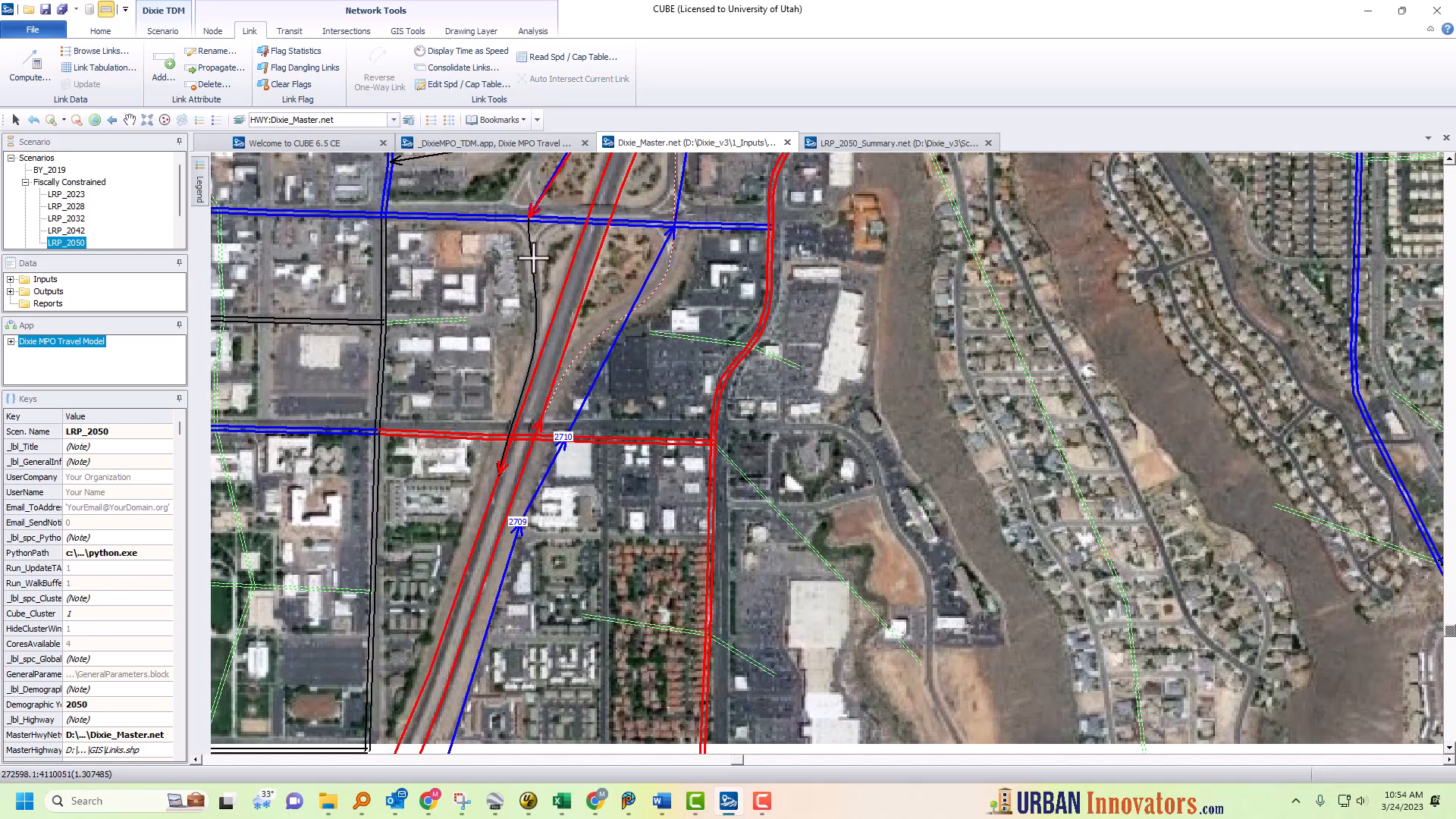
click(496, 430)
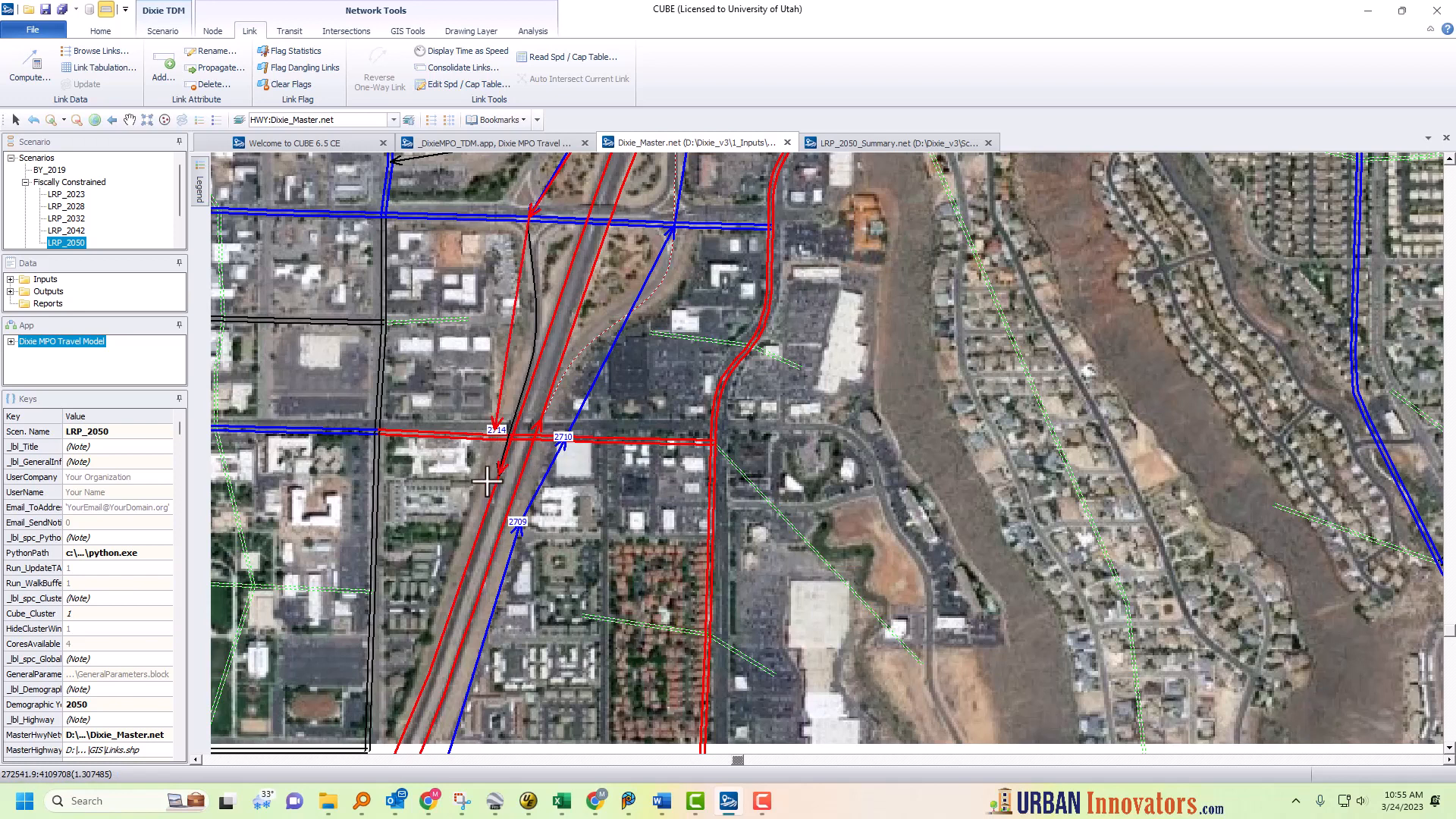
scroll(440, 569, down, 2)
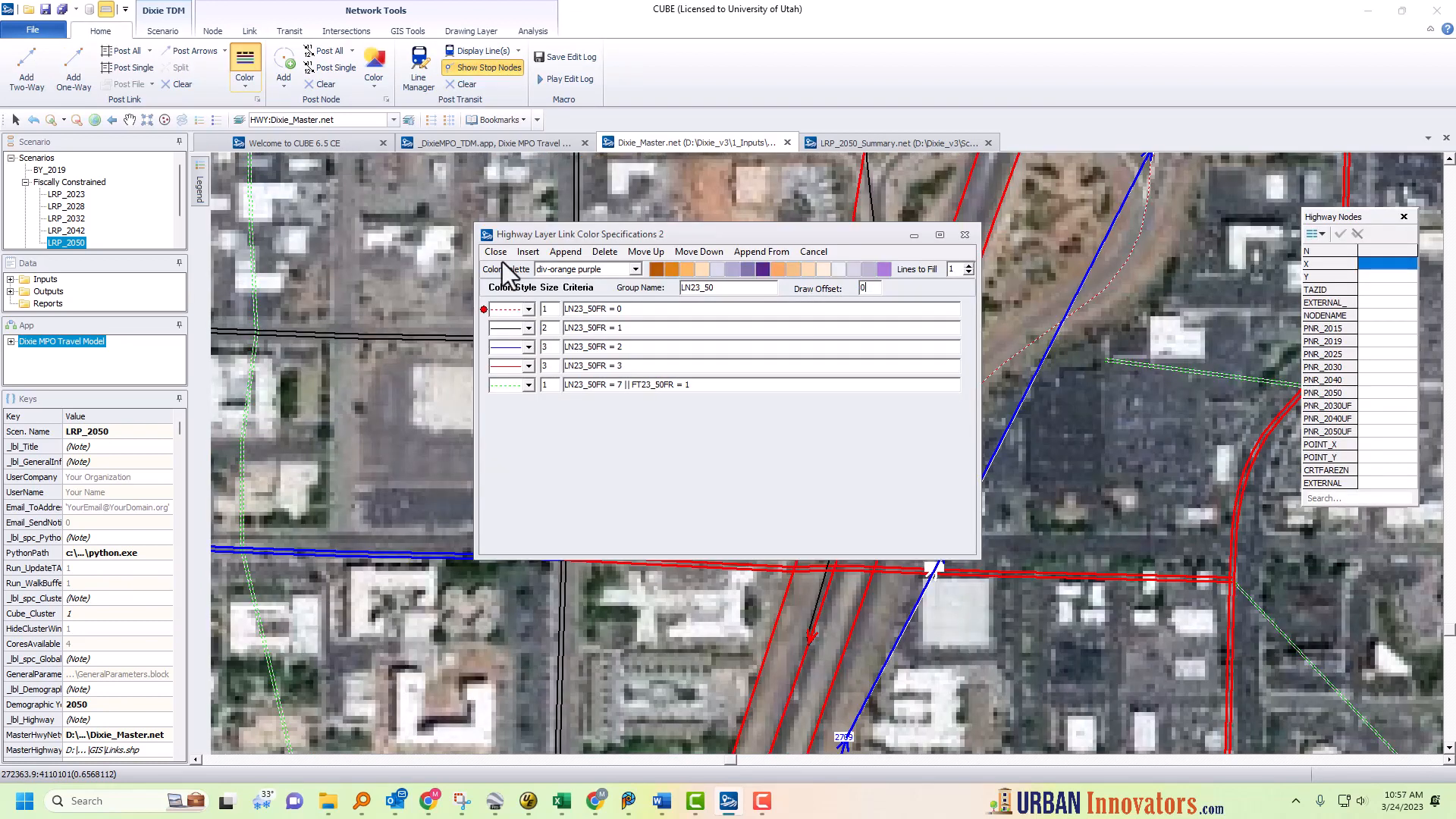
click(501, 255)
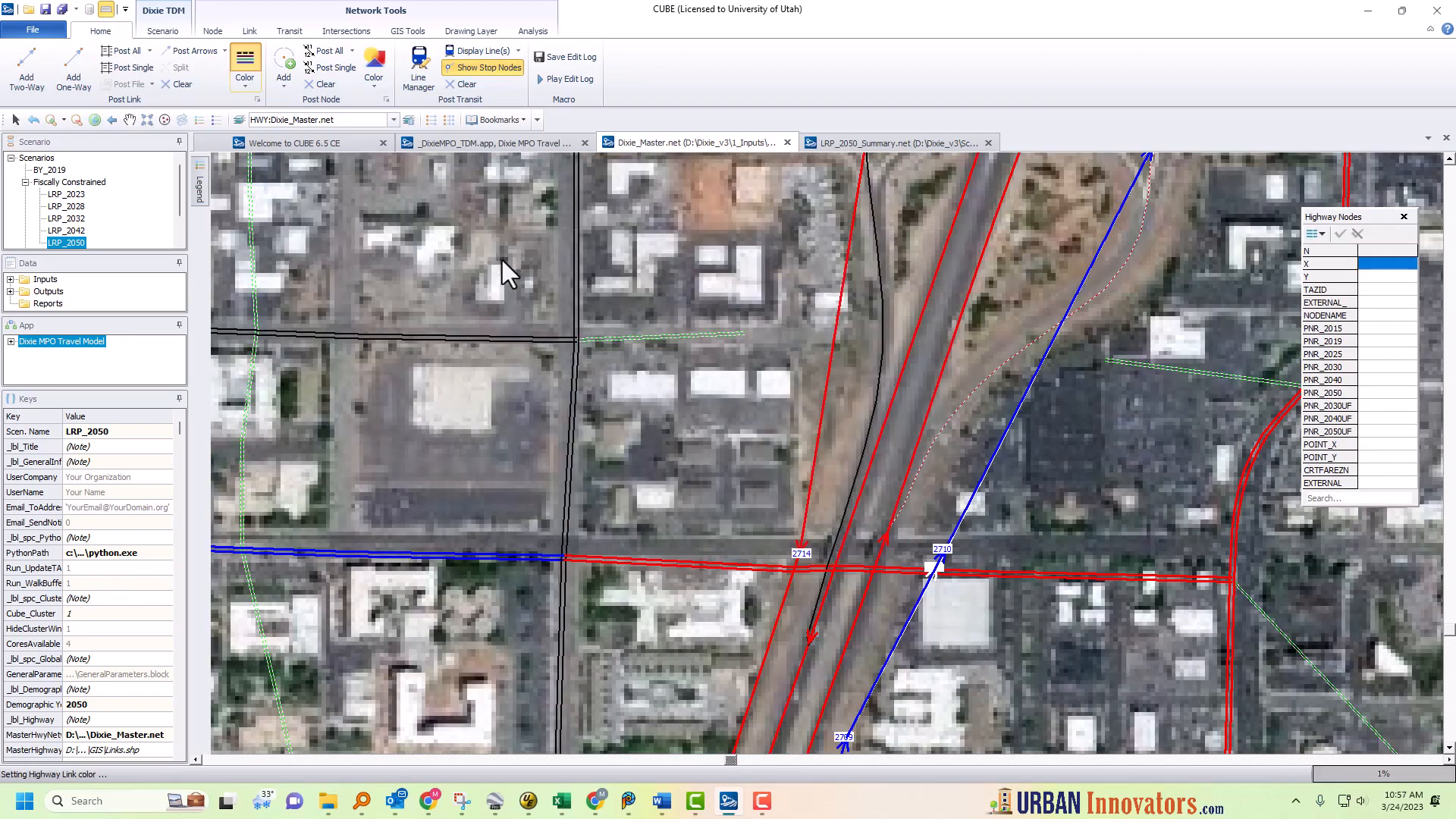
Try to delete the existing 100 S link between nodes 1183 and 1200.
click(778, 571)
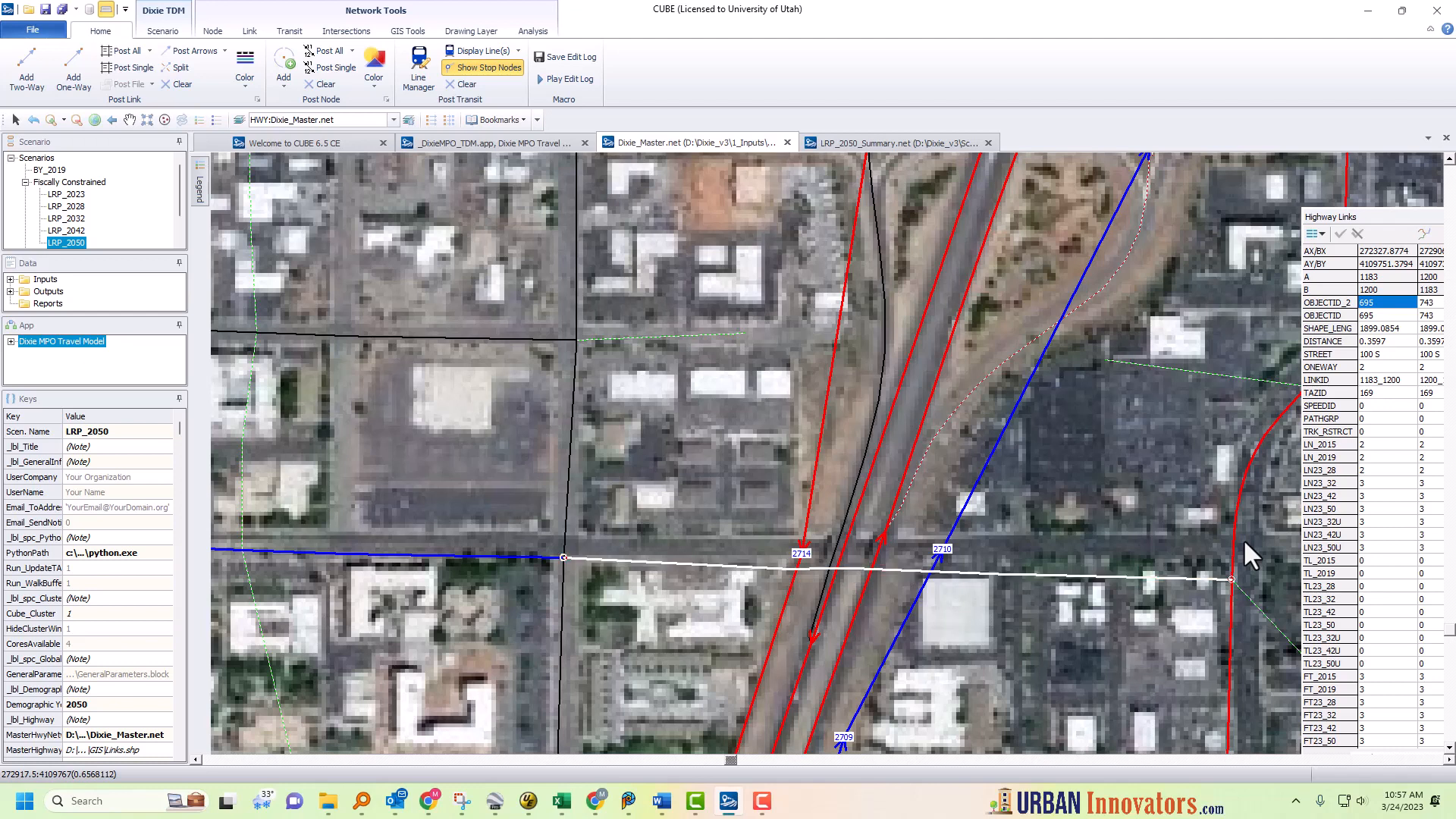
right_click(987, 573)
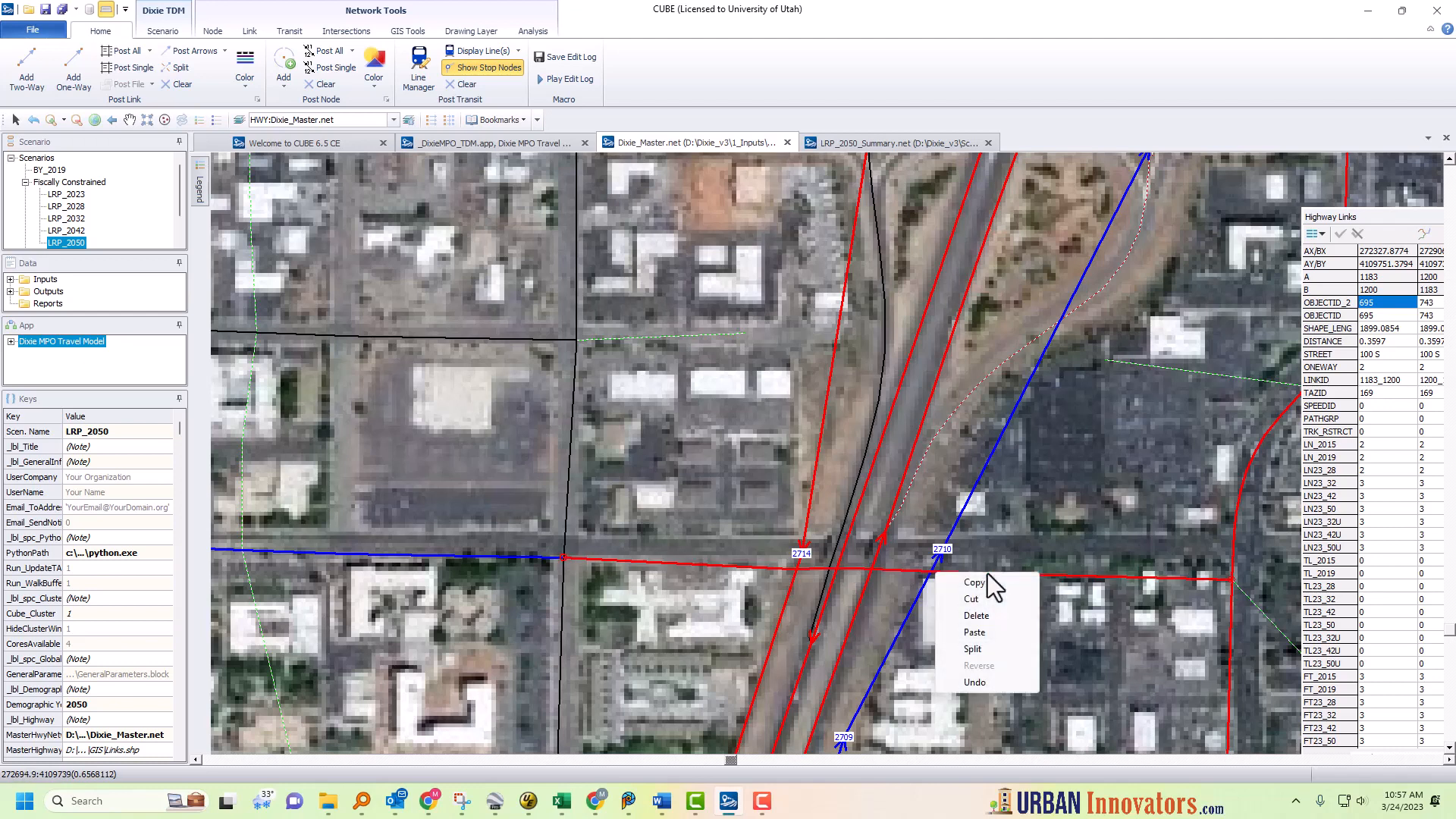
click(782, 567)
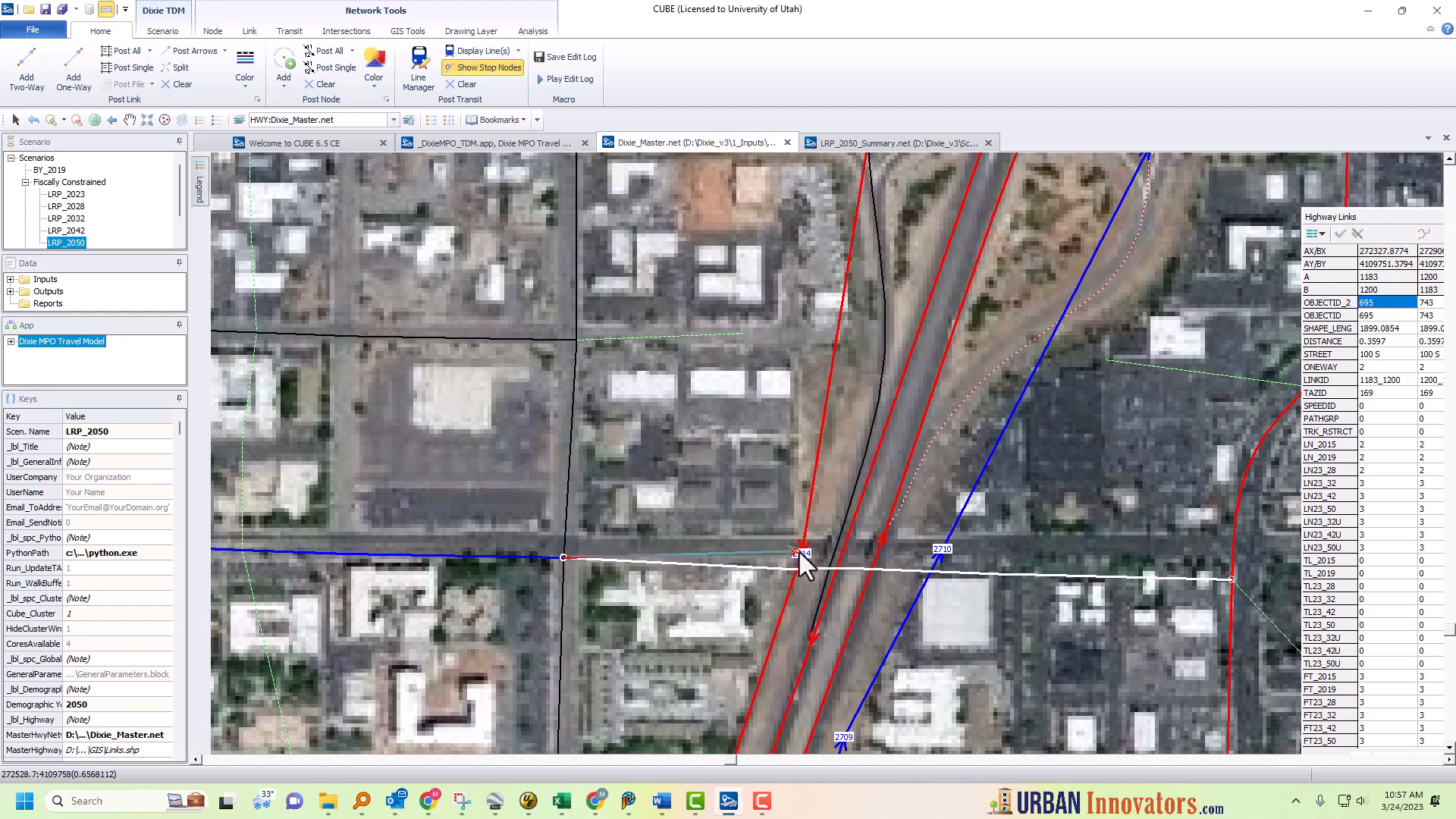
key(Delete)
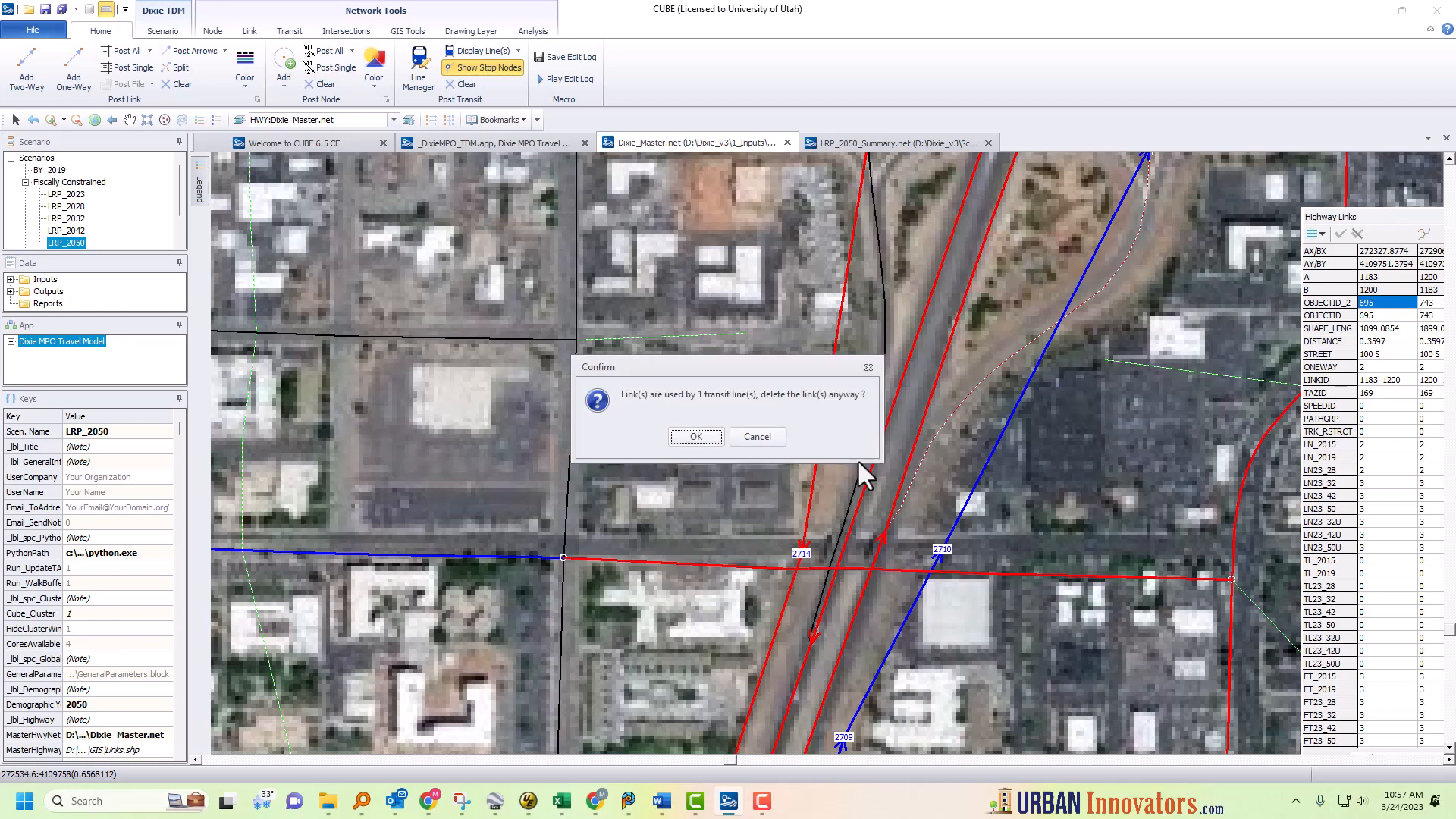
click(771, 444)
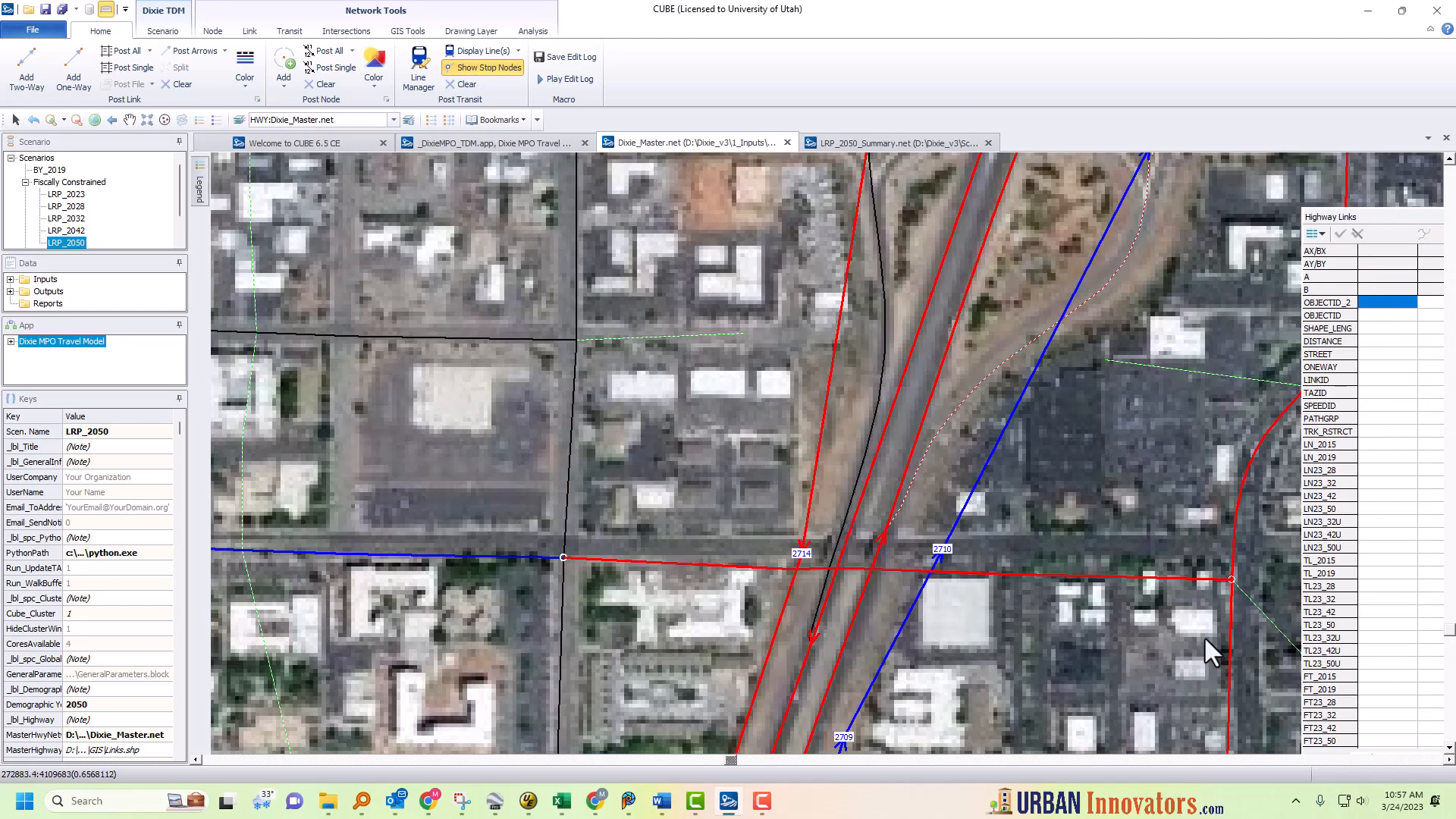
Draw two-way links along 100 S from node 1183 through frontage nodes 2714 and 2710 to node 1200.
click(1033, 575)
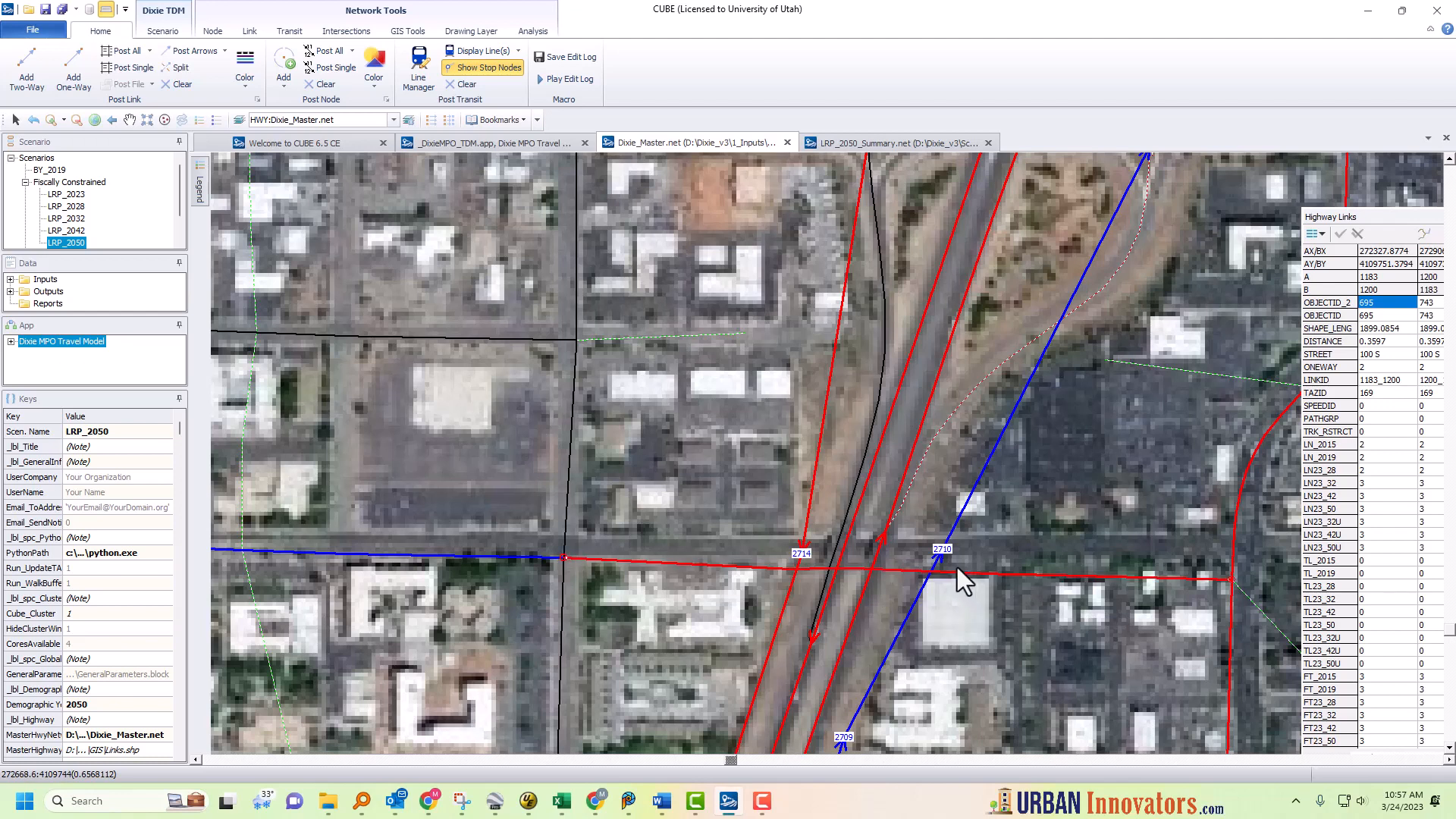
click(539, 555)
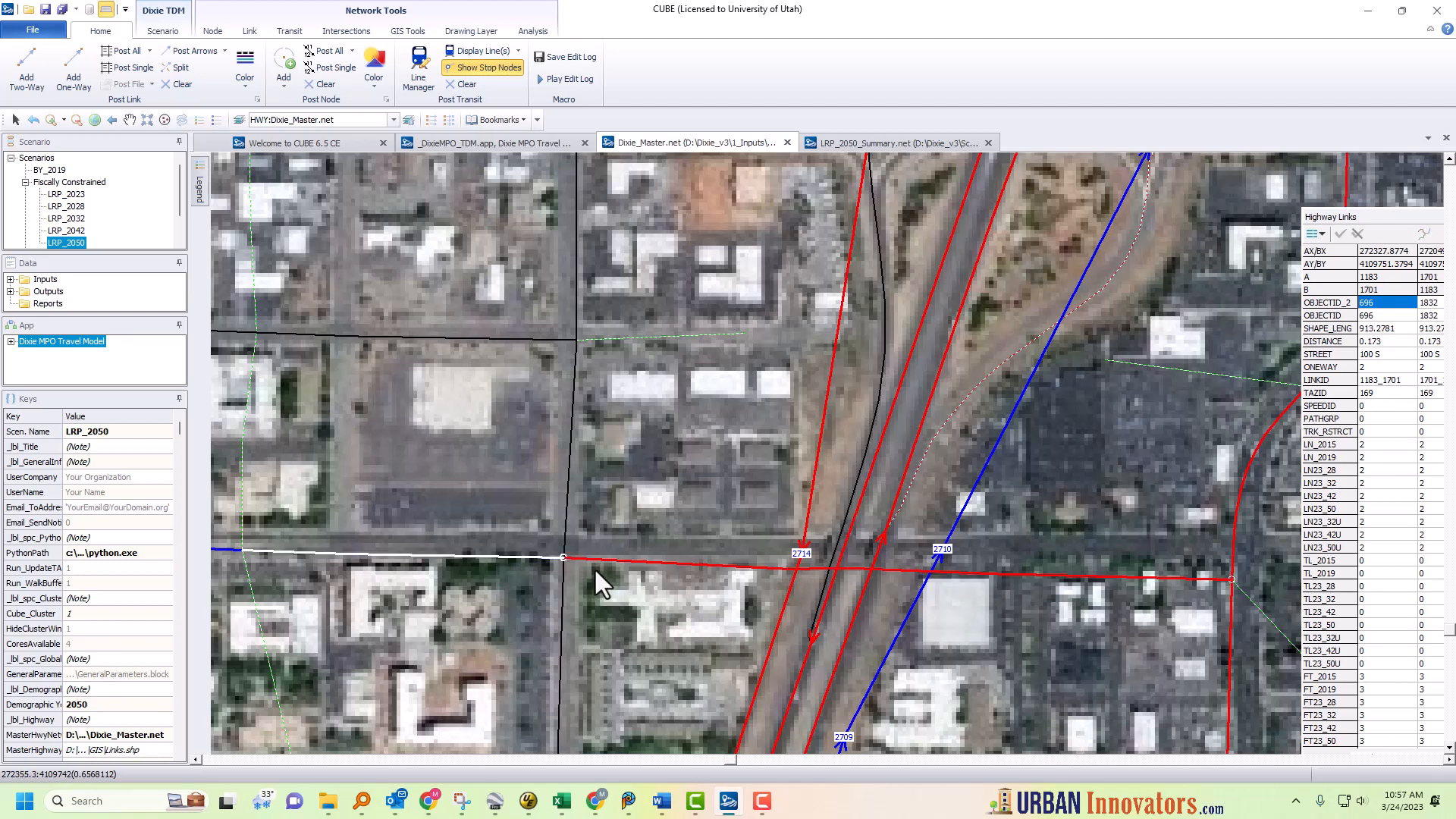
click(545, 533)
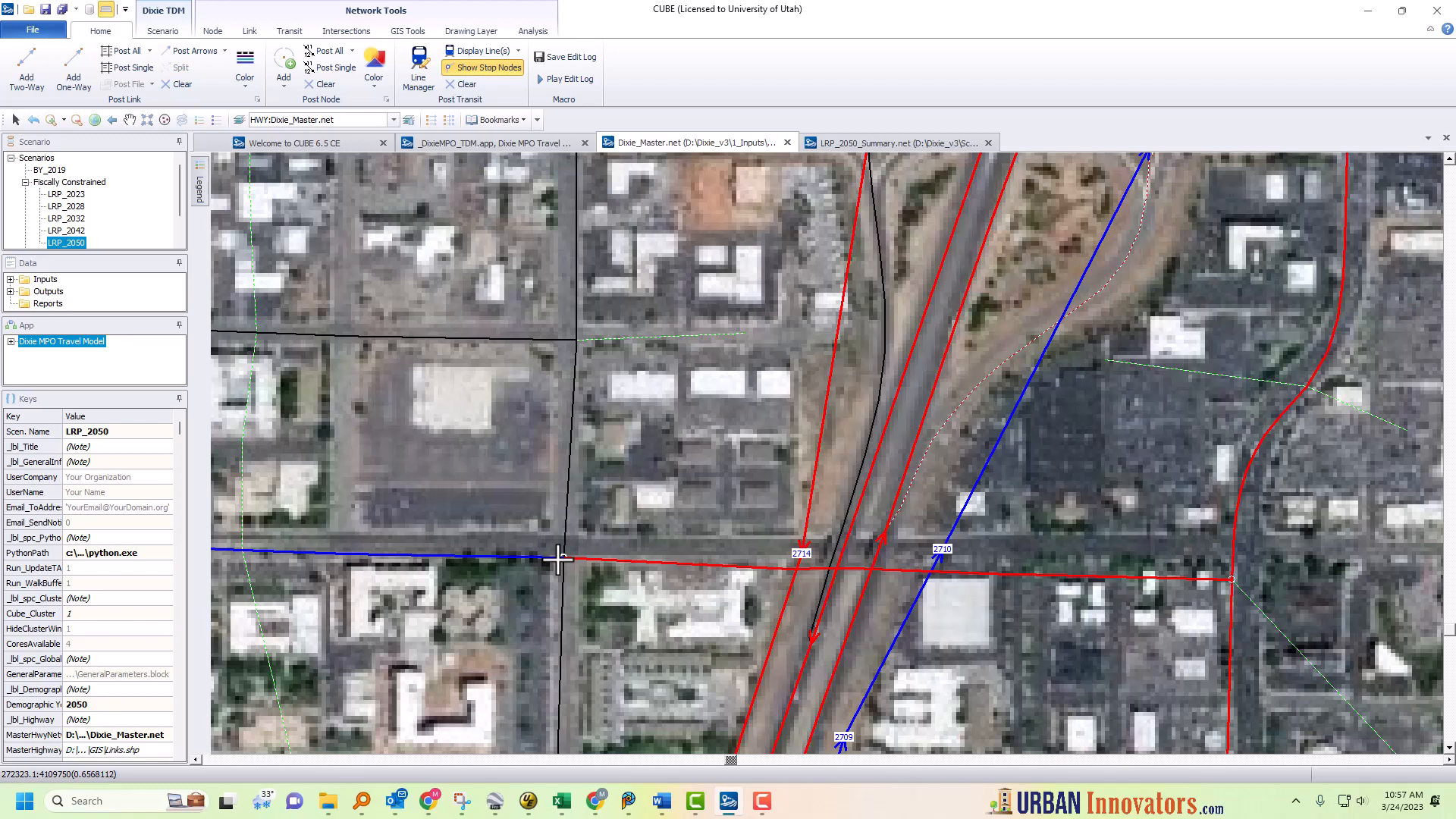
click(801, 553)
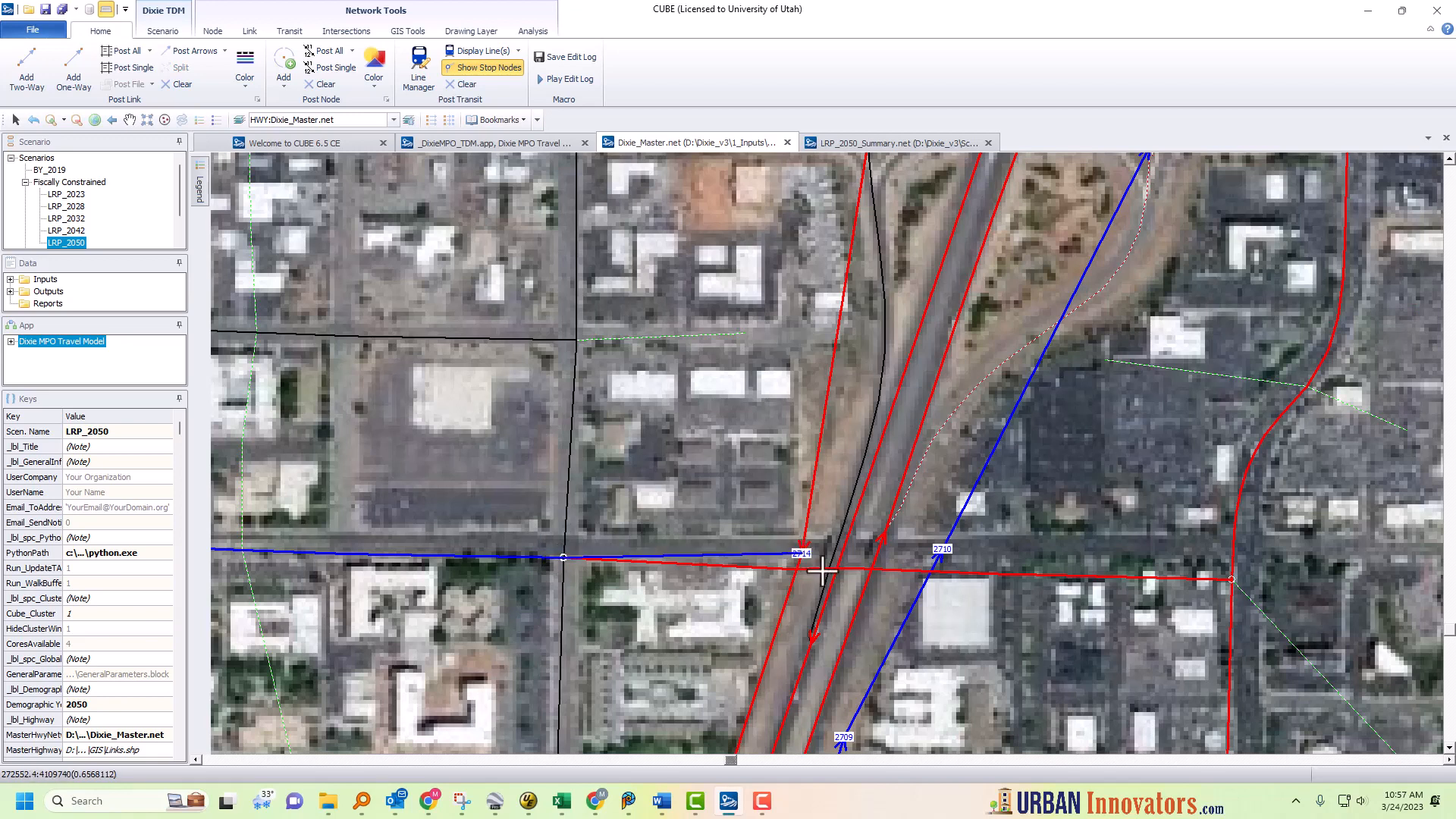
click(943, 553)
click(1231, 580)
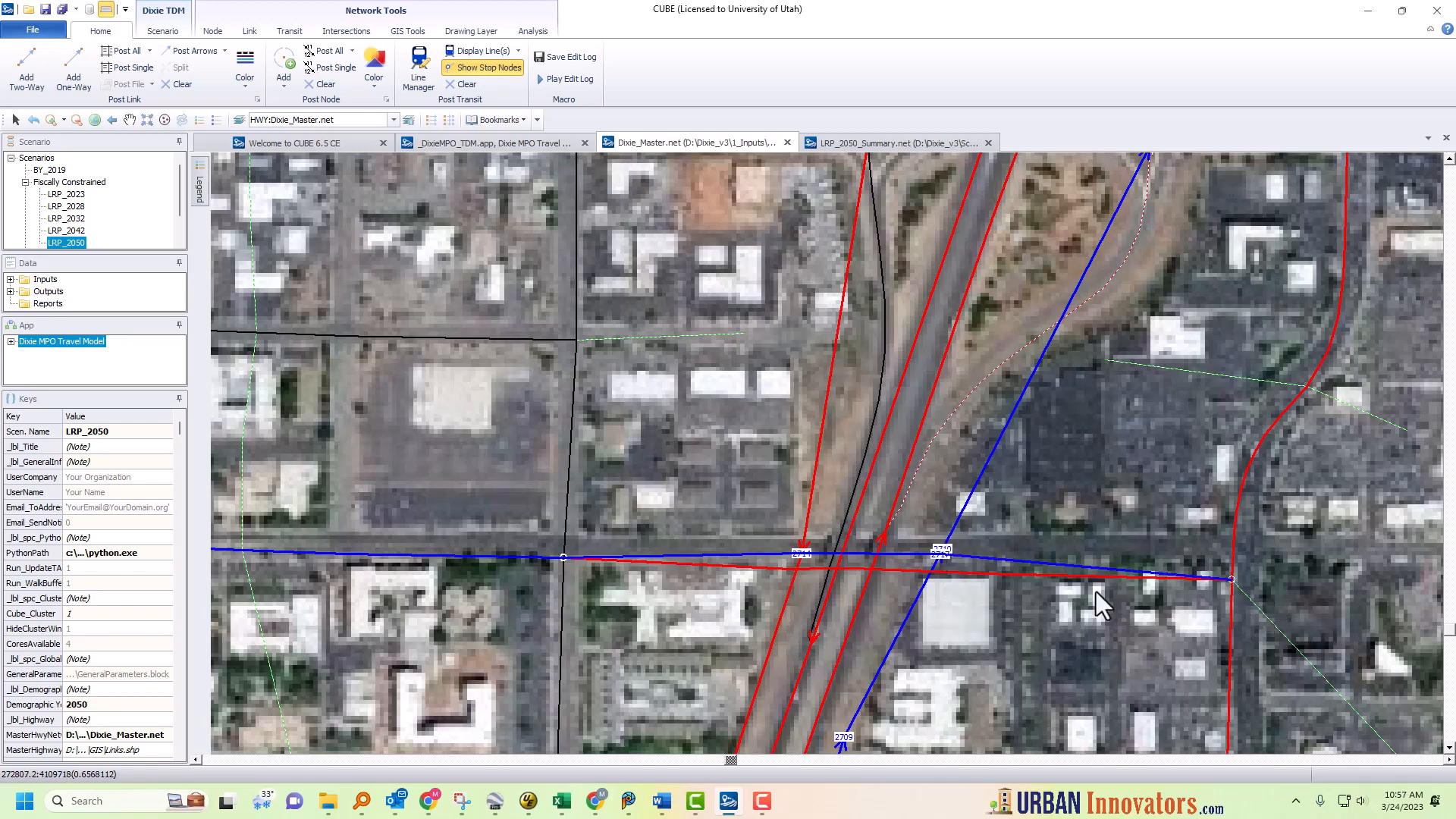
click(952, 574)
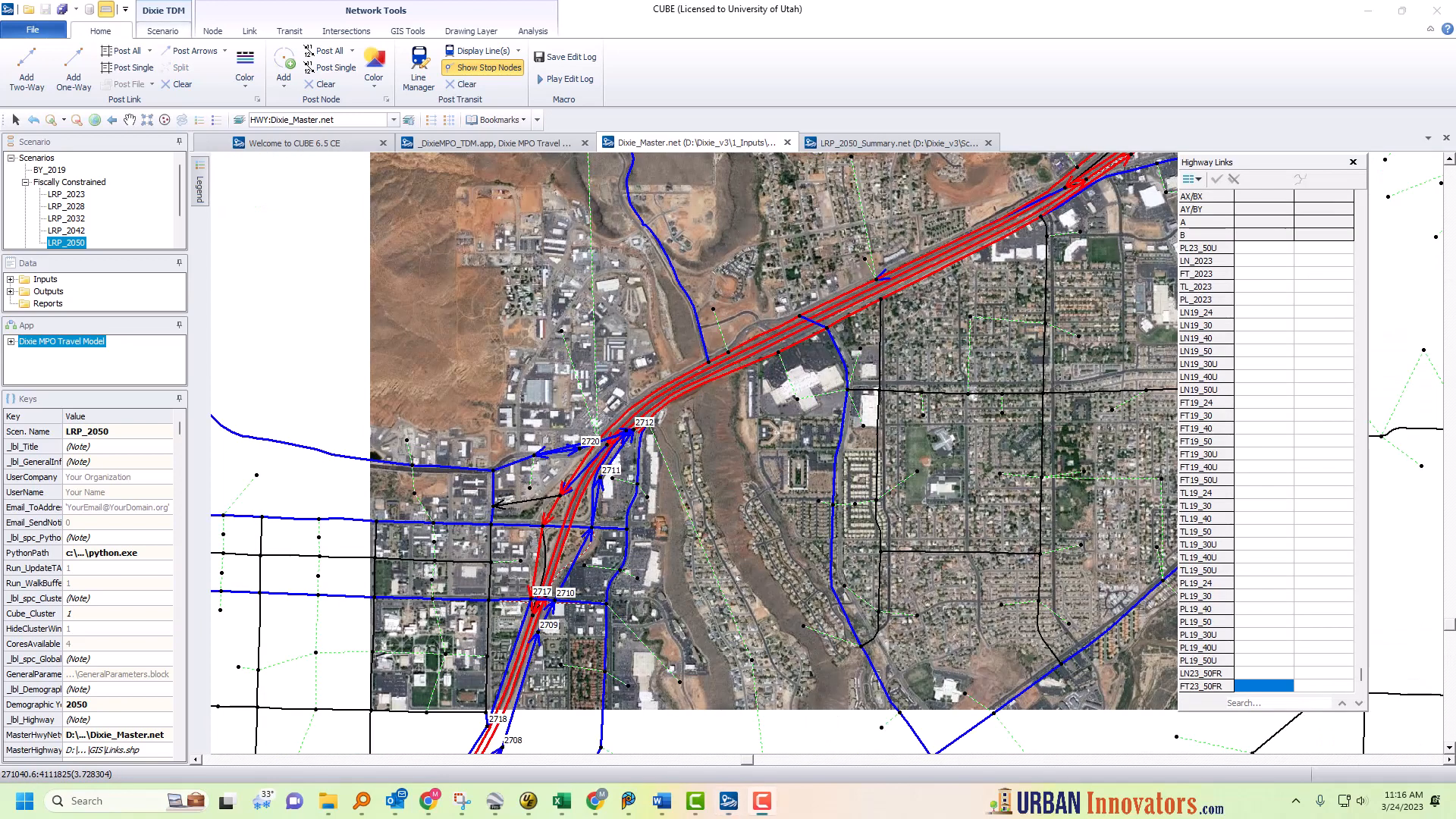
Review the coded frontage roads and ramps along the highway, and switch to the _DixieMPO_TDM.app model flowchart.
scroll(626, 497, up, 1)
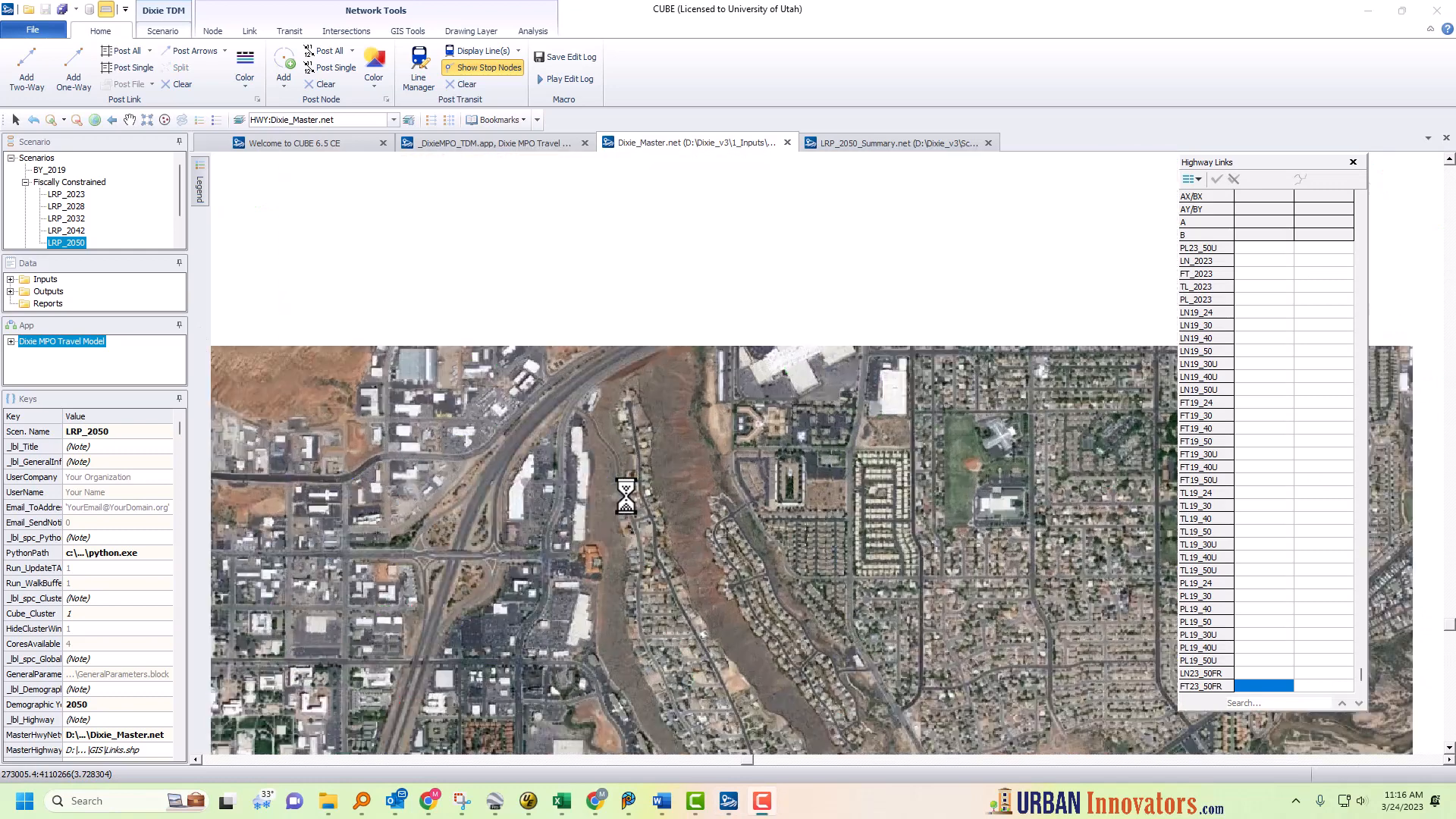
middle_drag(510, 568, 677, 276)
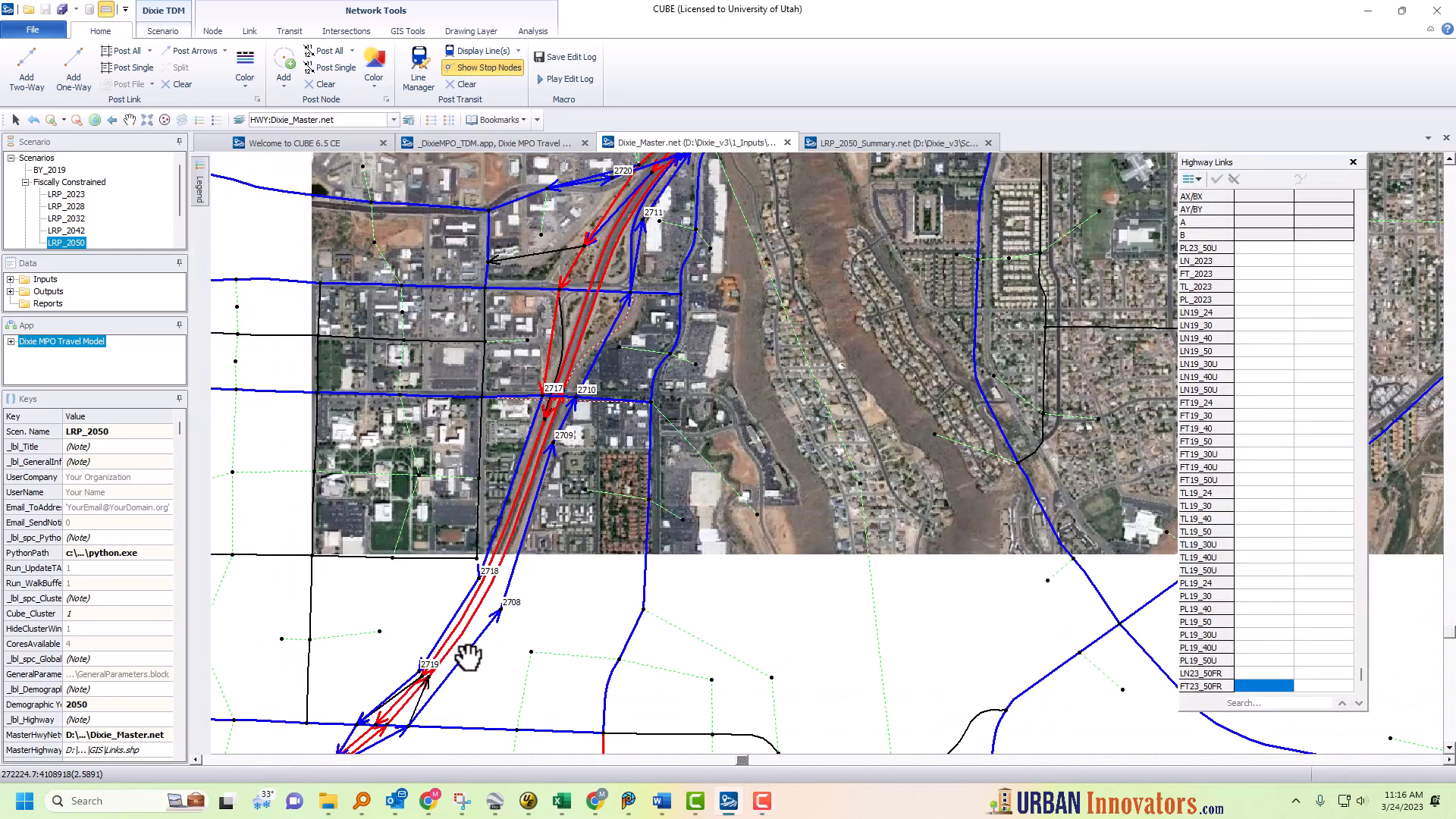
middle_drag(471, 698, 771, 511)
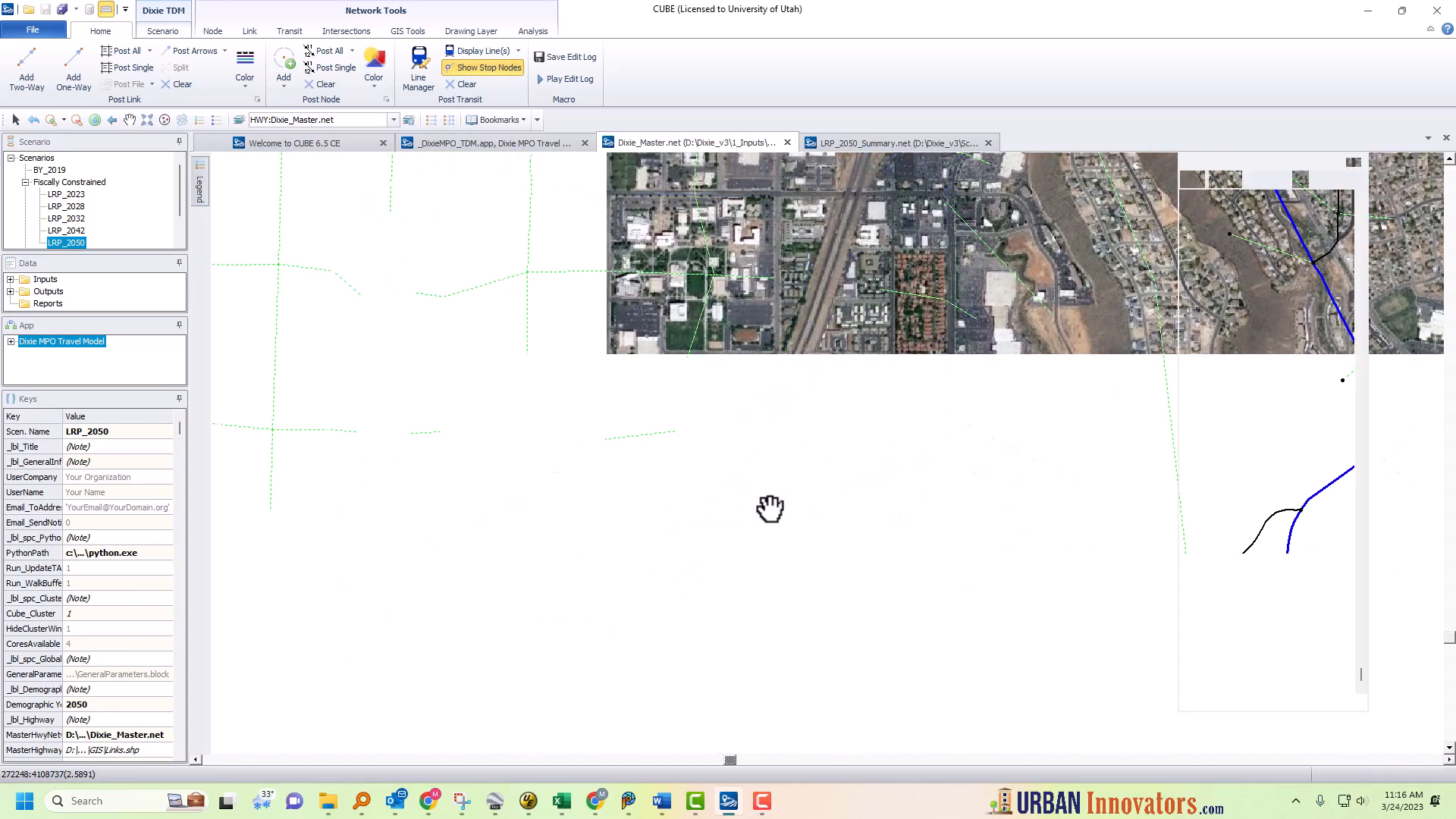
middle_drag(839, 341, 562, 747)
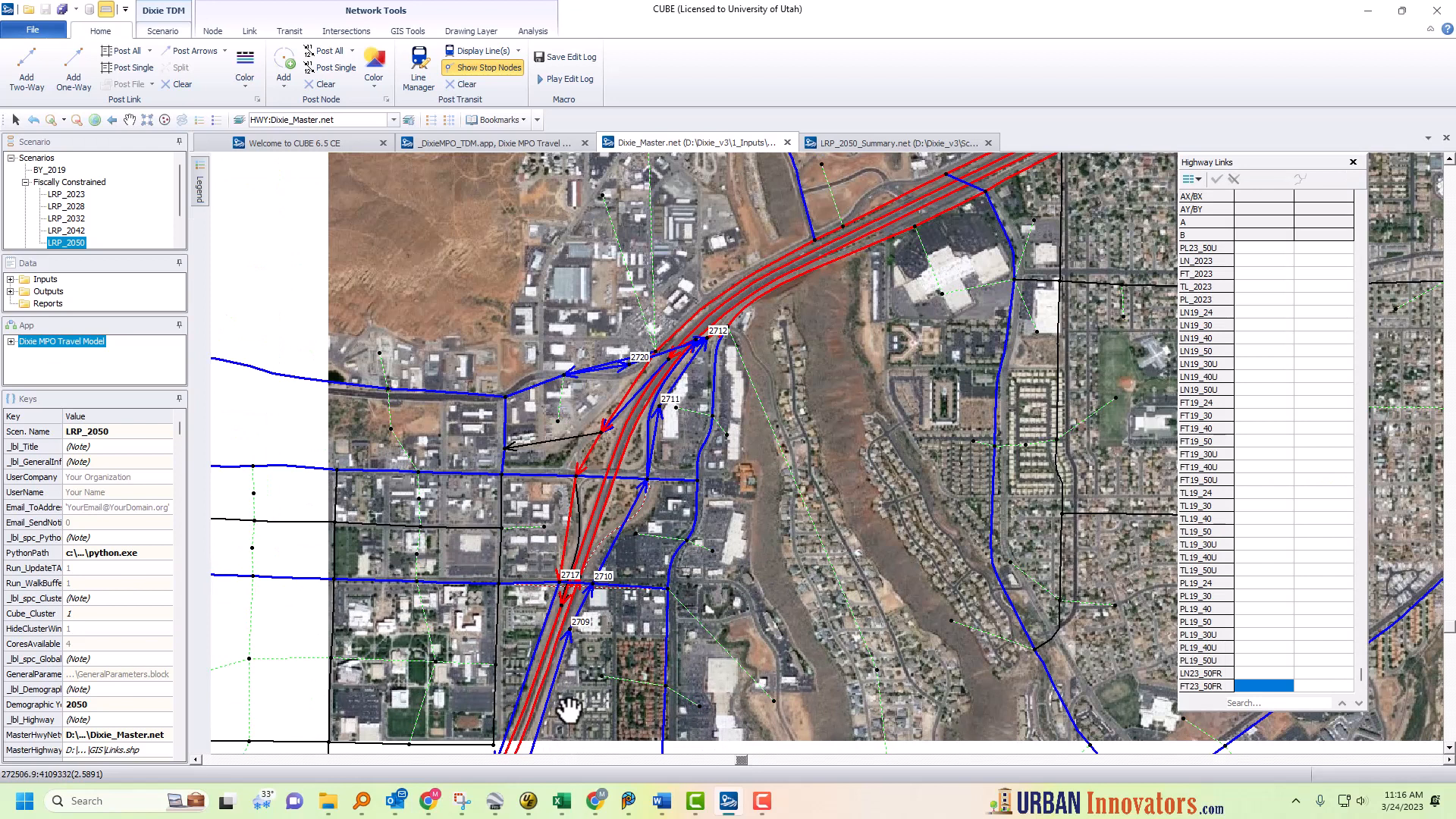
middle_drag(686, 475, 593, 499)
click(485, 143)
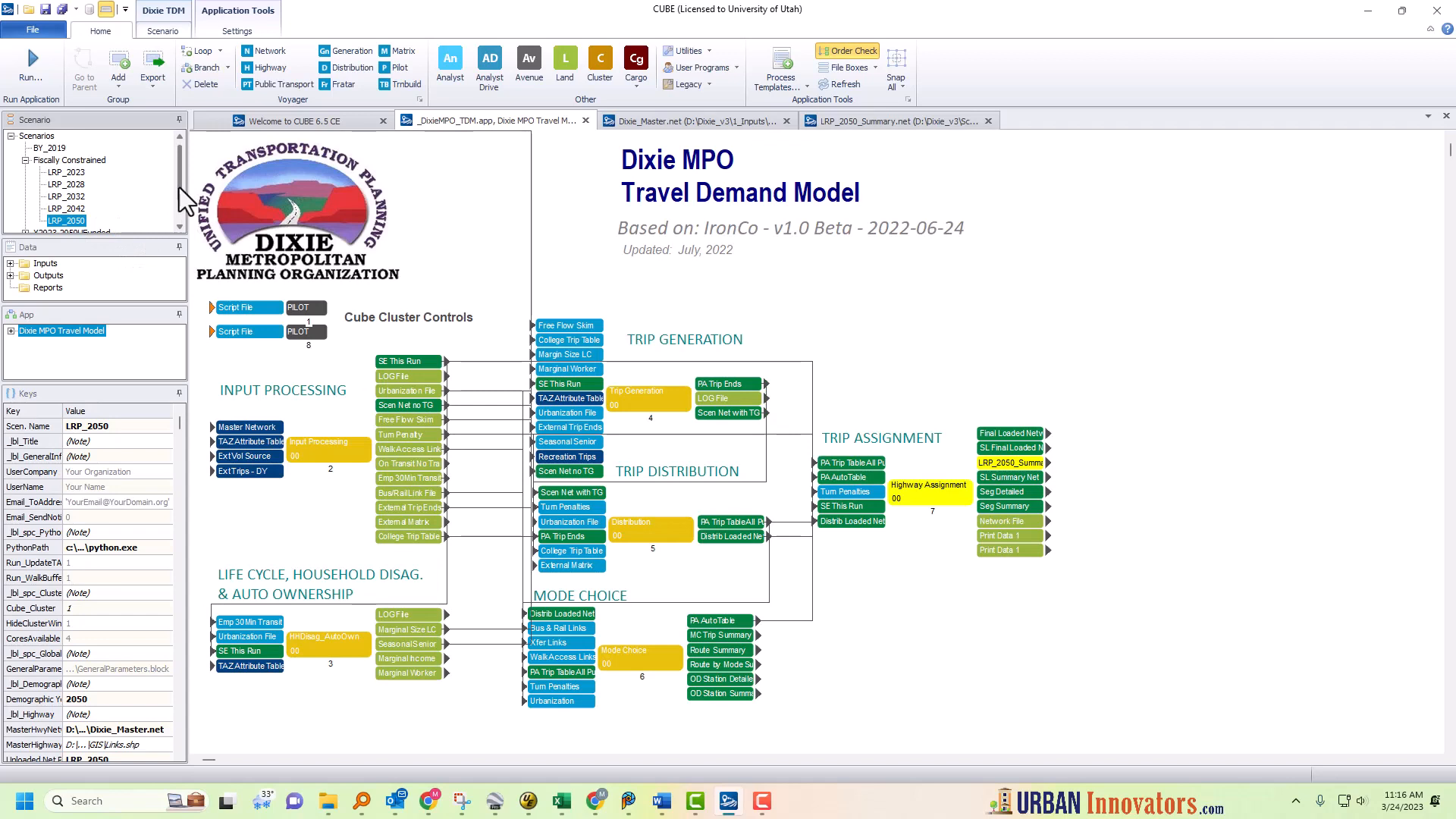
Add a sibling scenario to LRP_2050 named LRP_2050FR, keeping the default scenario properties.
right_click(62, 223)
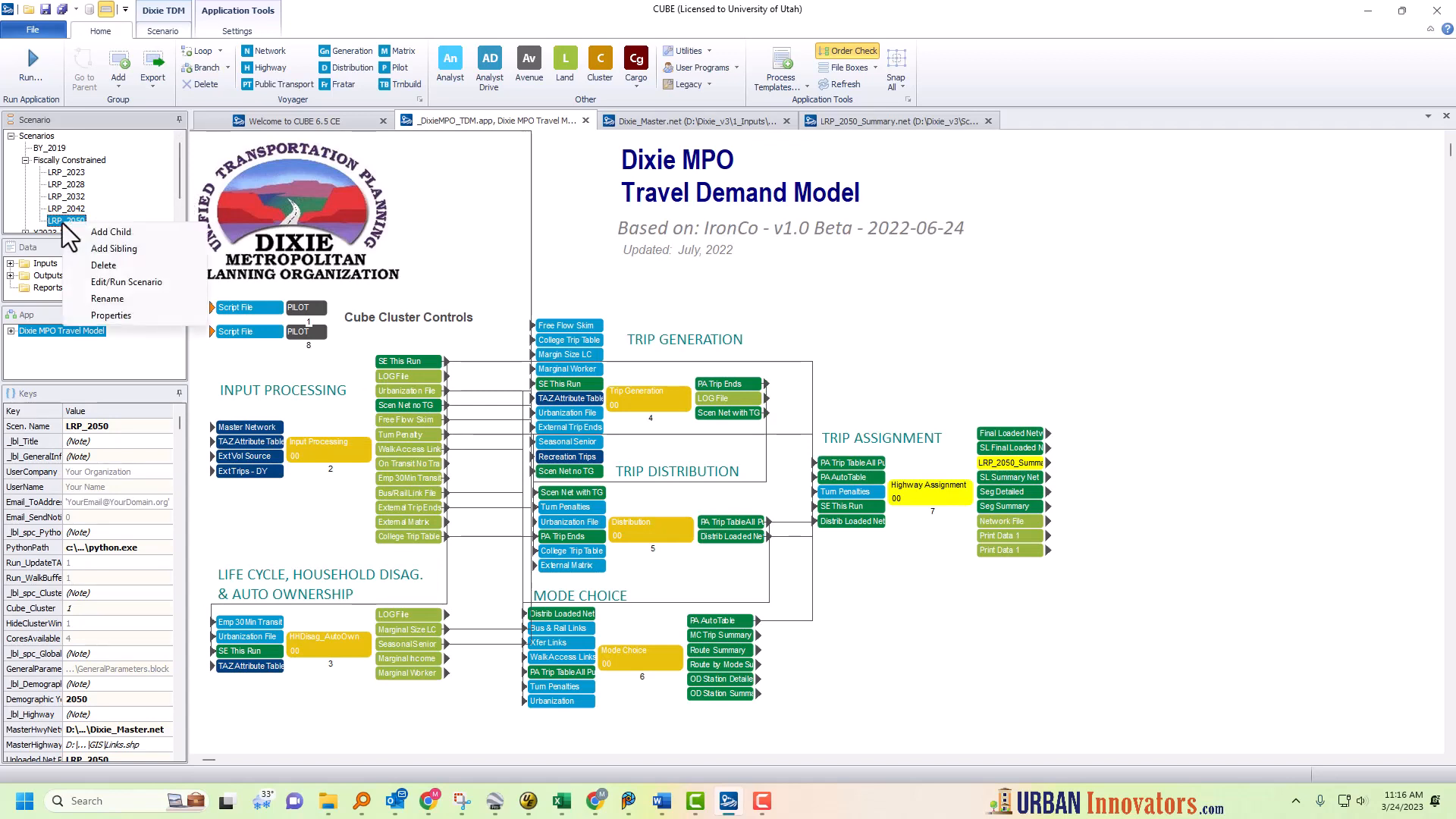
click(116, 252)
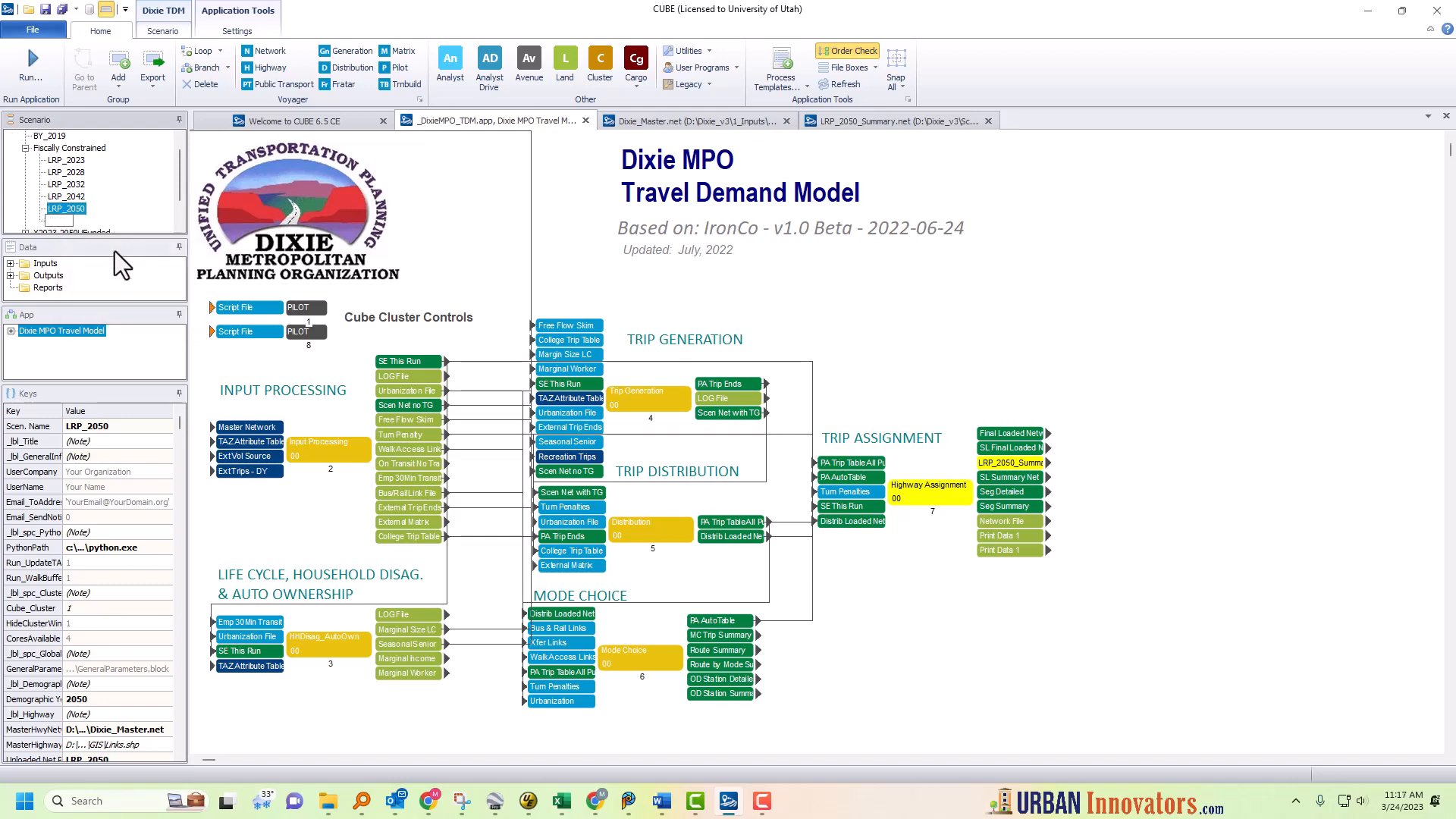
text(LRP_2050FR)
key(Return)
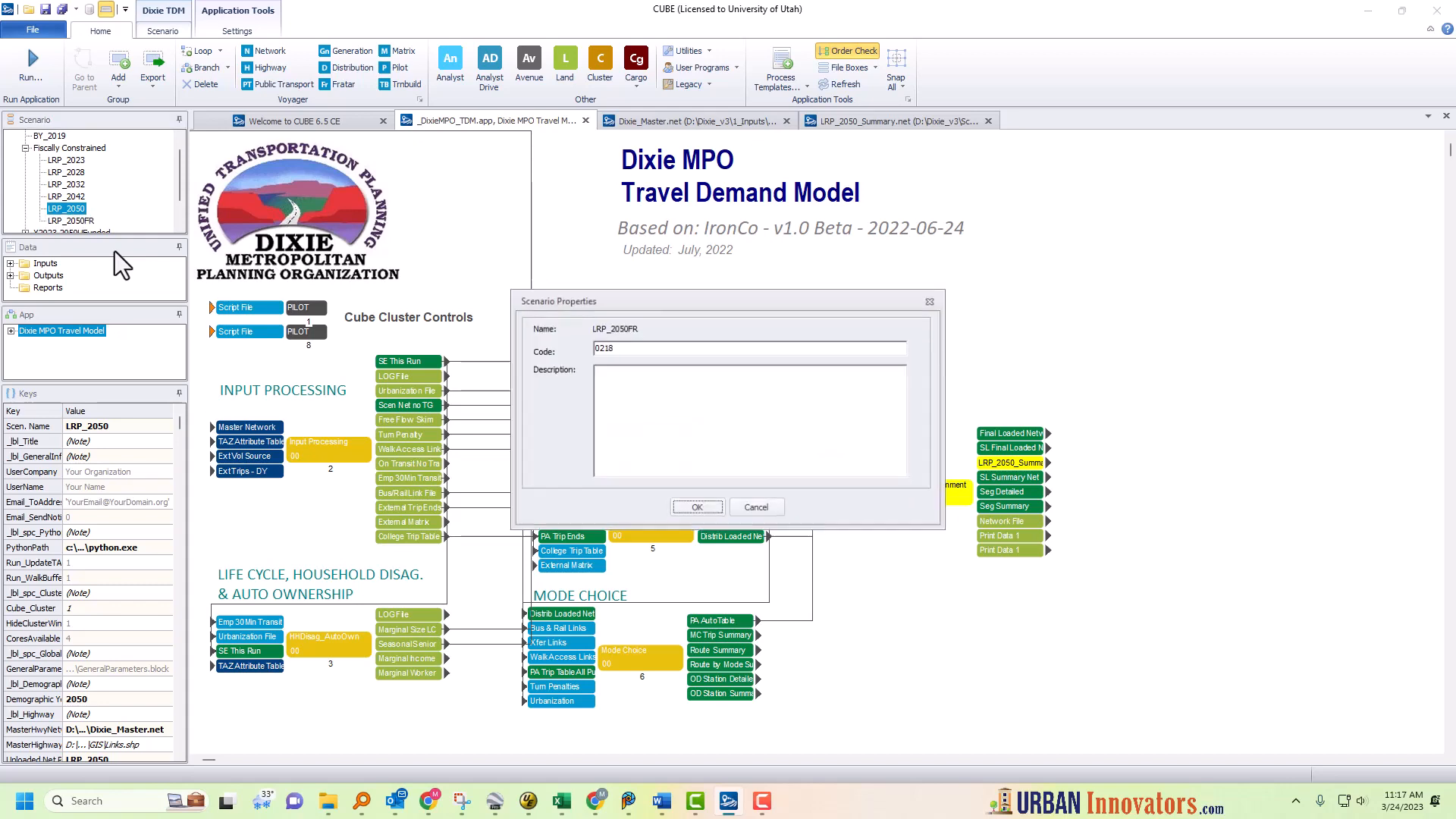
click(696, 509)
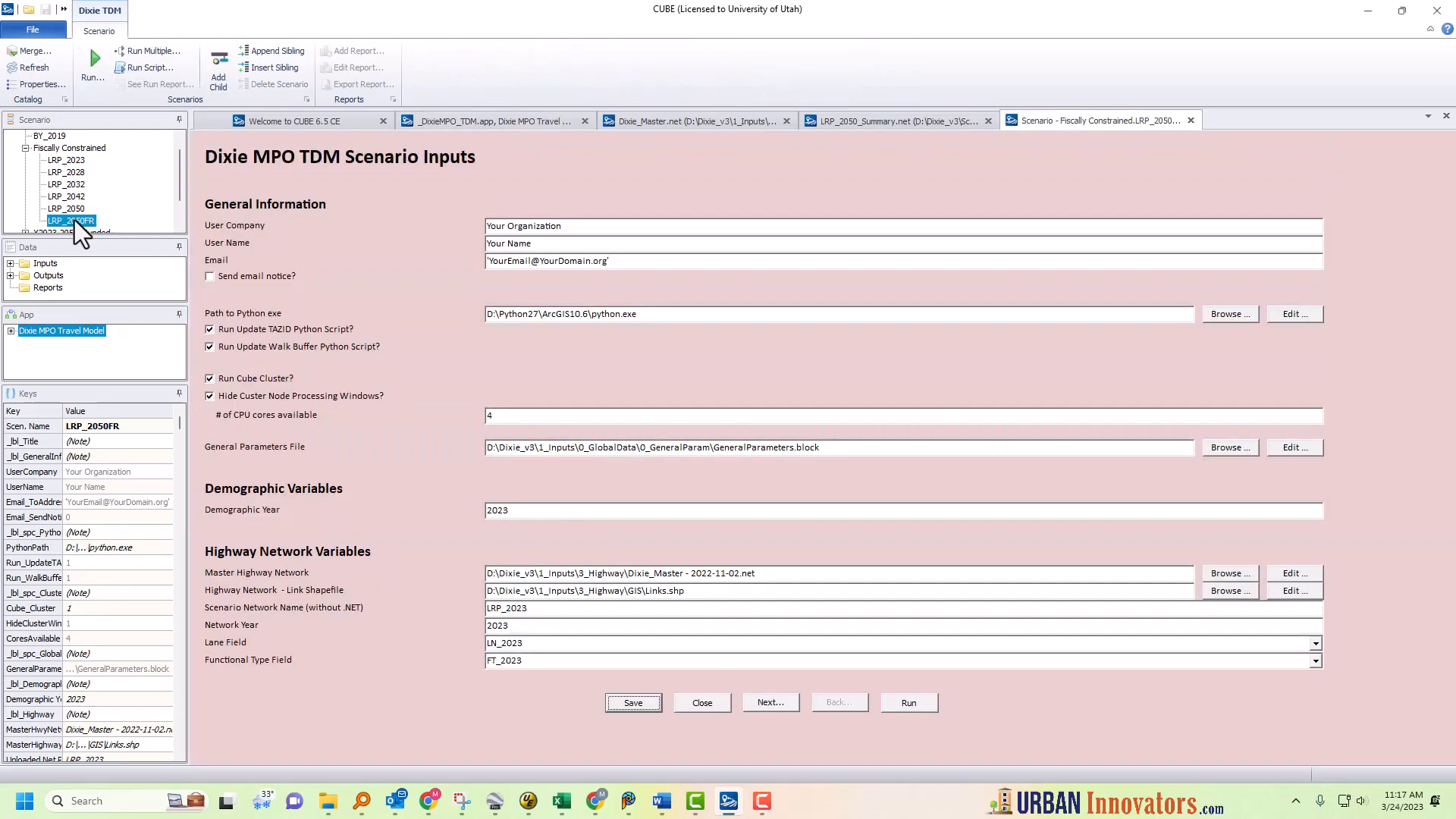
Compare the key values of the LRP_2050FR and LRP_2050 scenarios, and delete the sibling scenario LRP_2050FR.
click(74, 221)
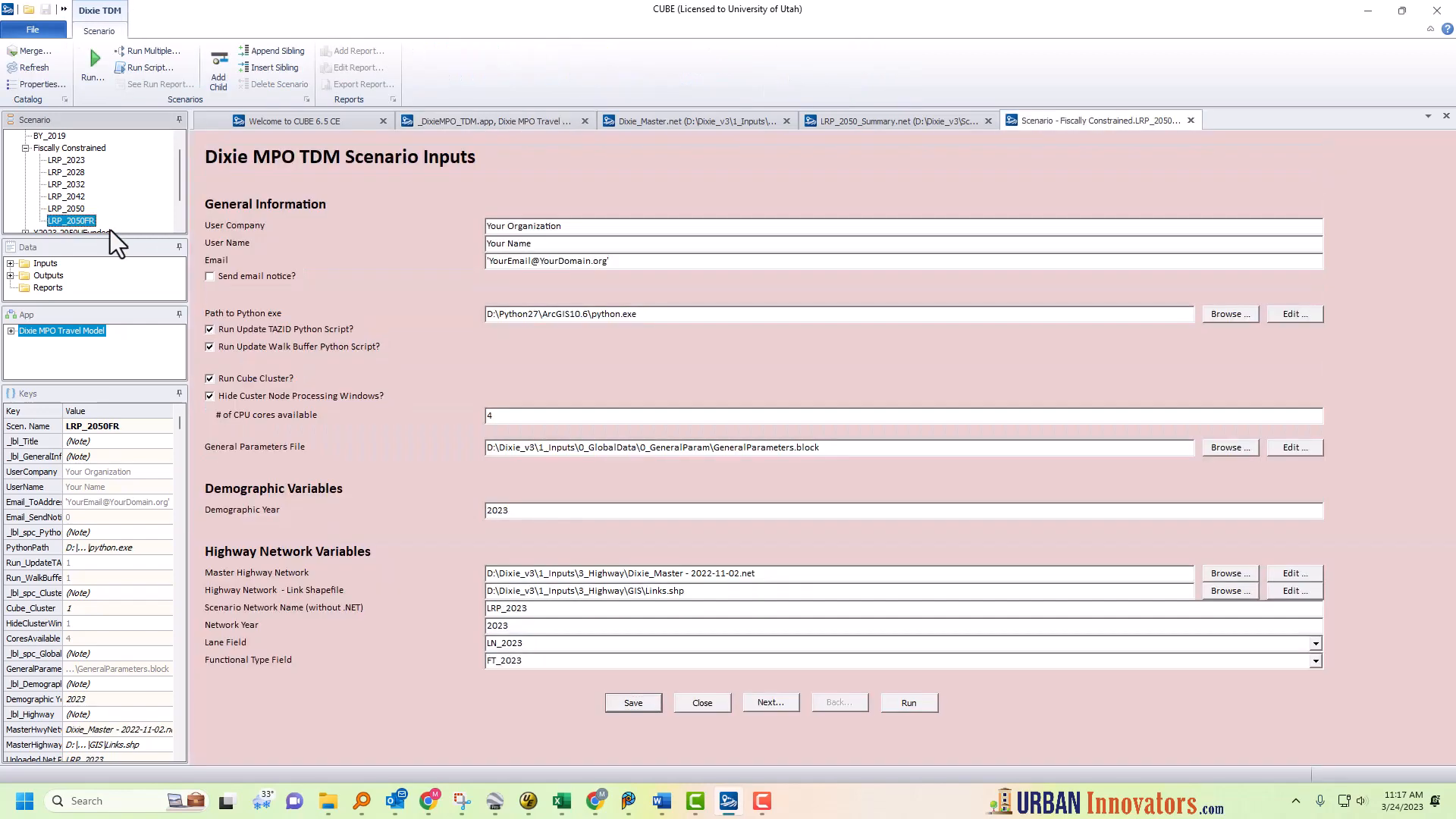
click(81, 210)
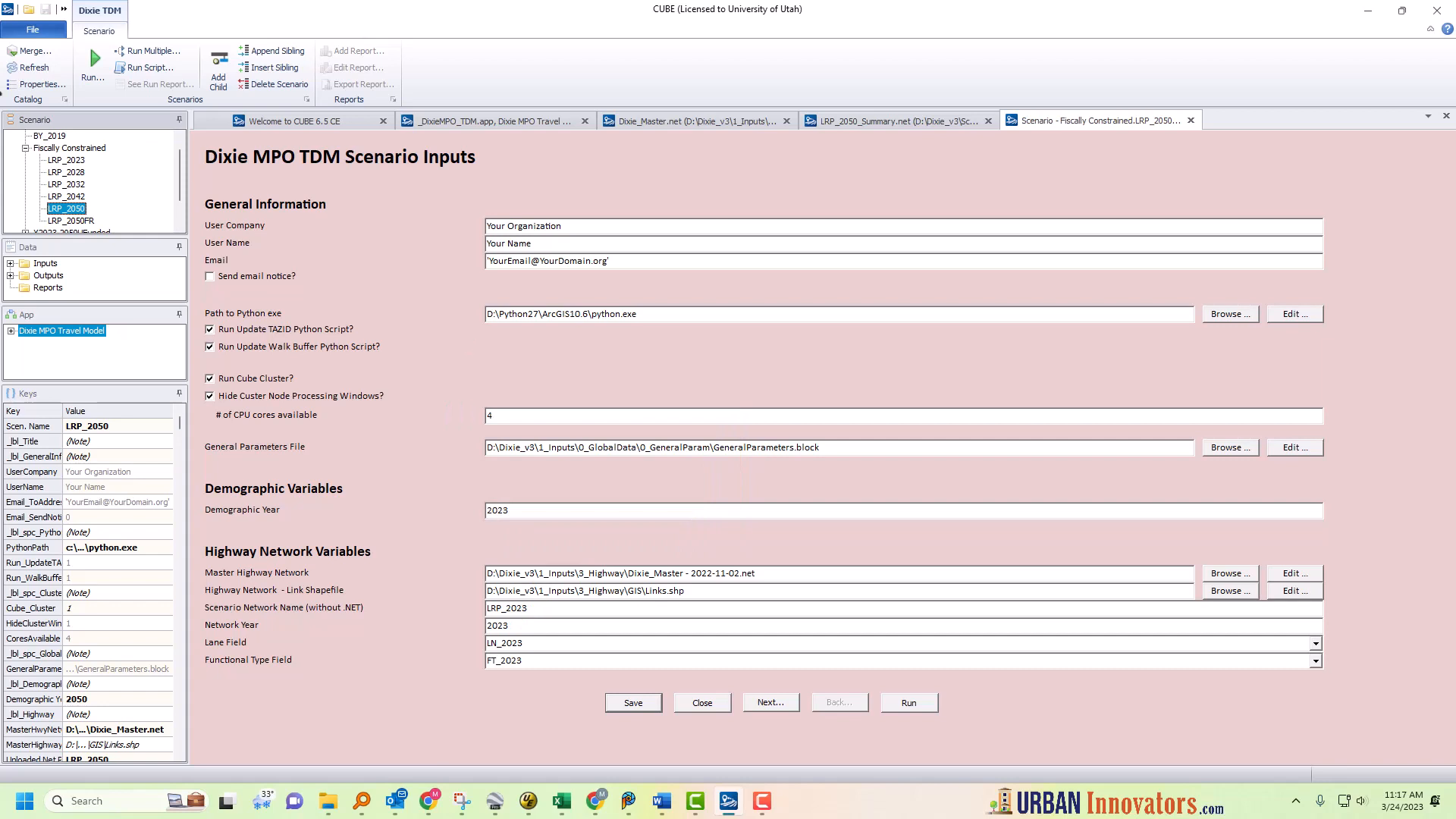
click(76, 220)
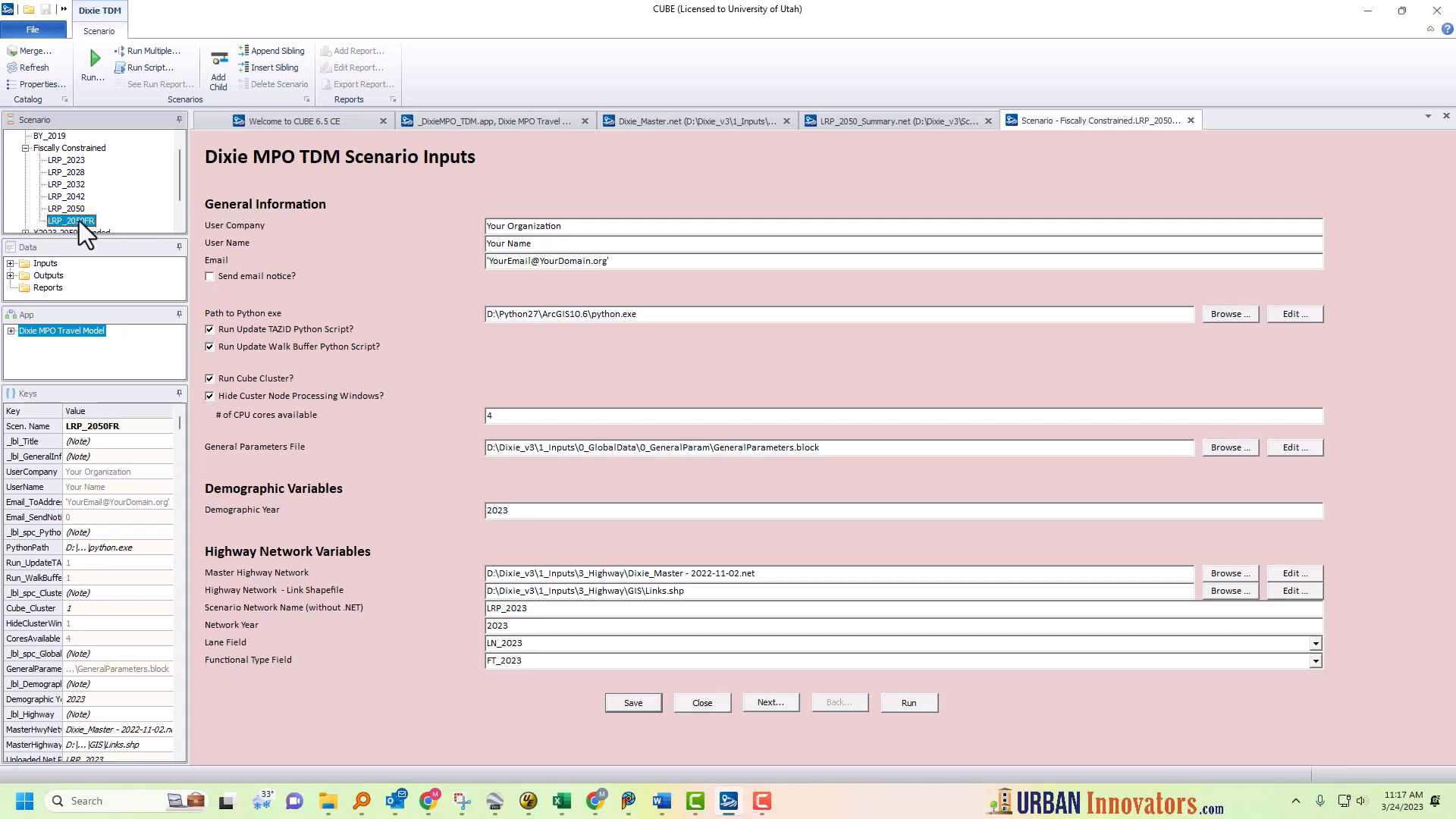
right_click(79, 221)
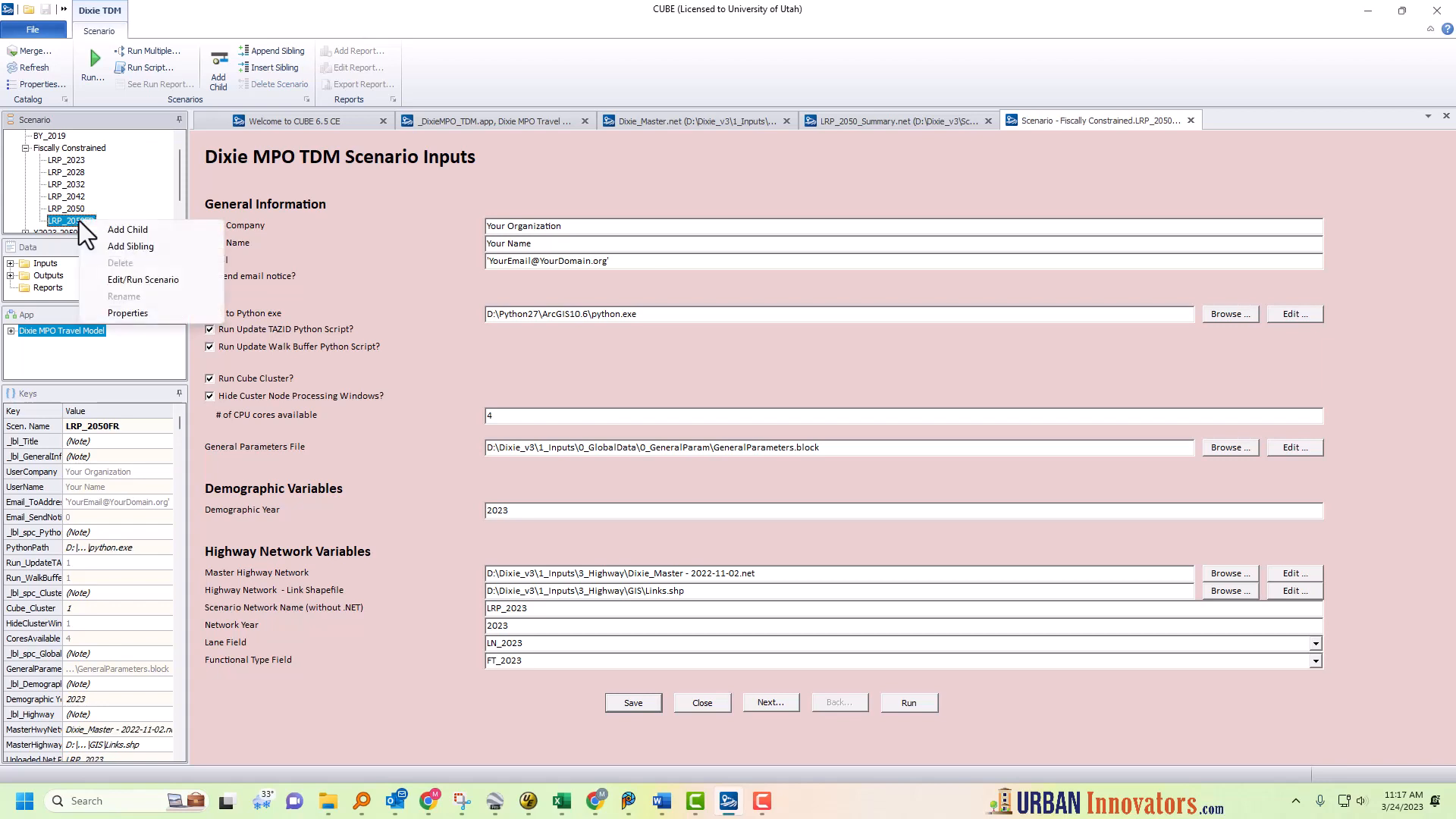
click(103, 254)
Add a child scenario named LRP_2050FR under LRP_2050, keeping the default scenario properties.
right_click(77, 211)
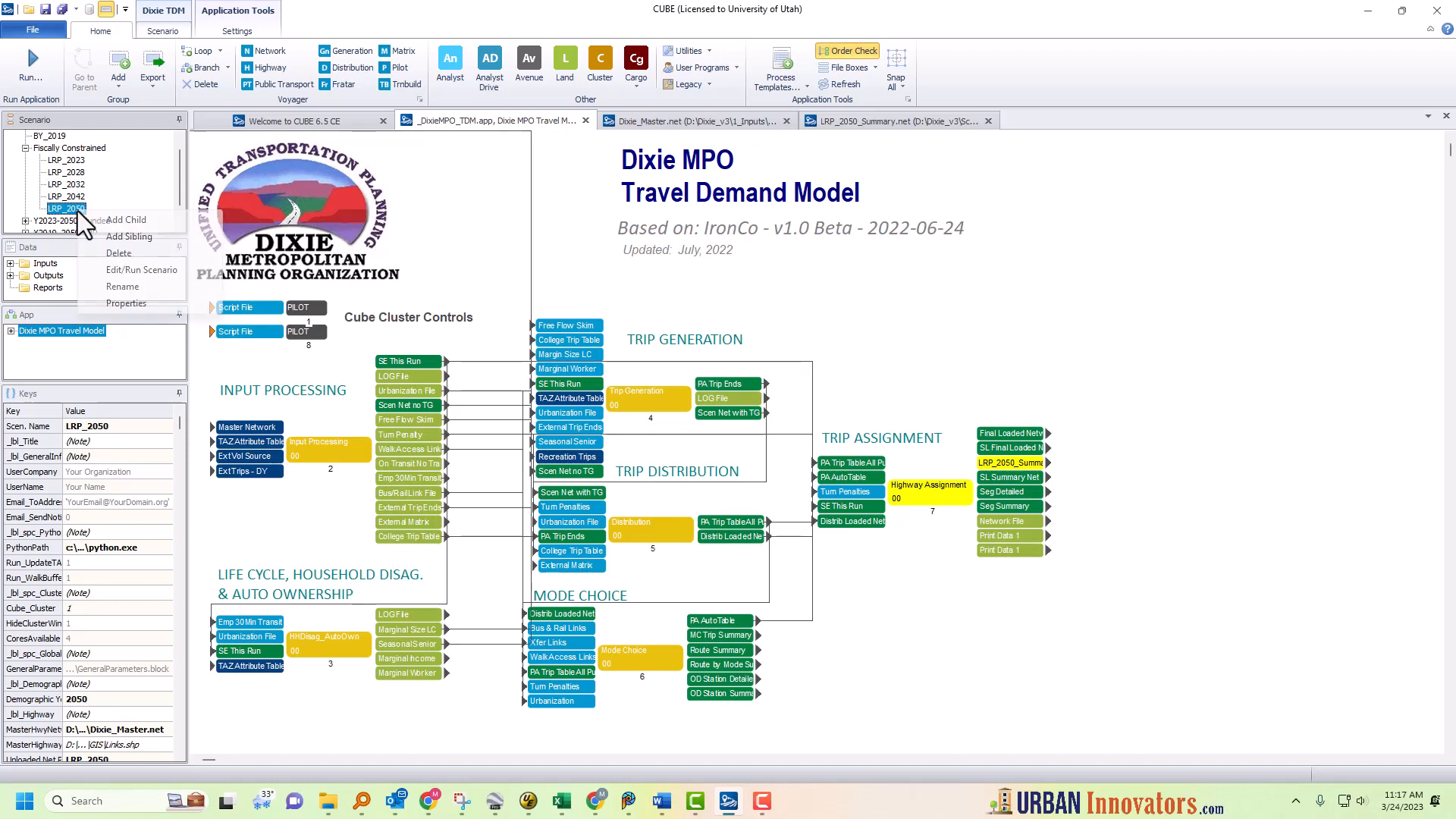
click(128, 220)
text(LRP_2050FR)
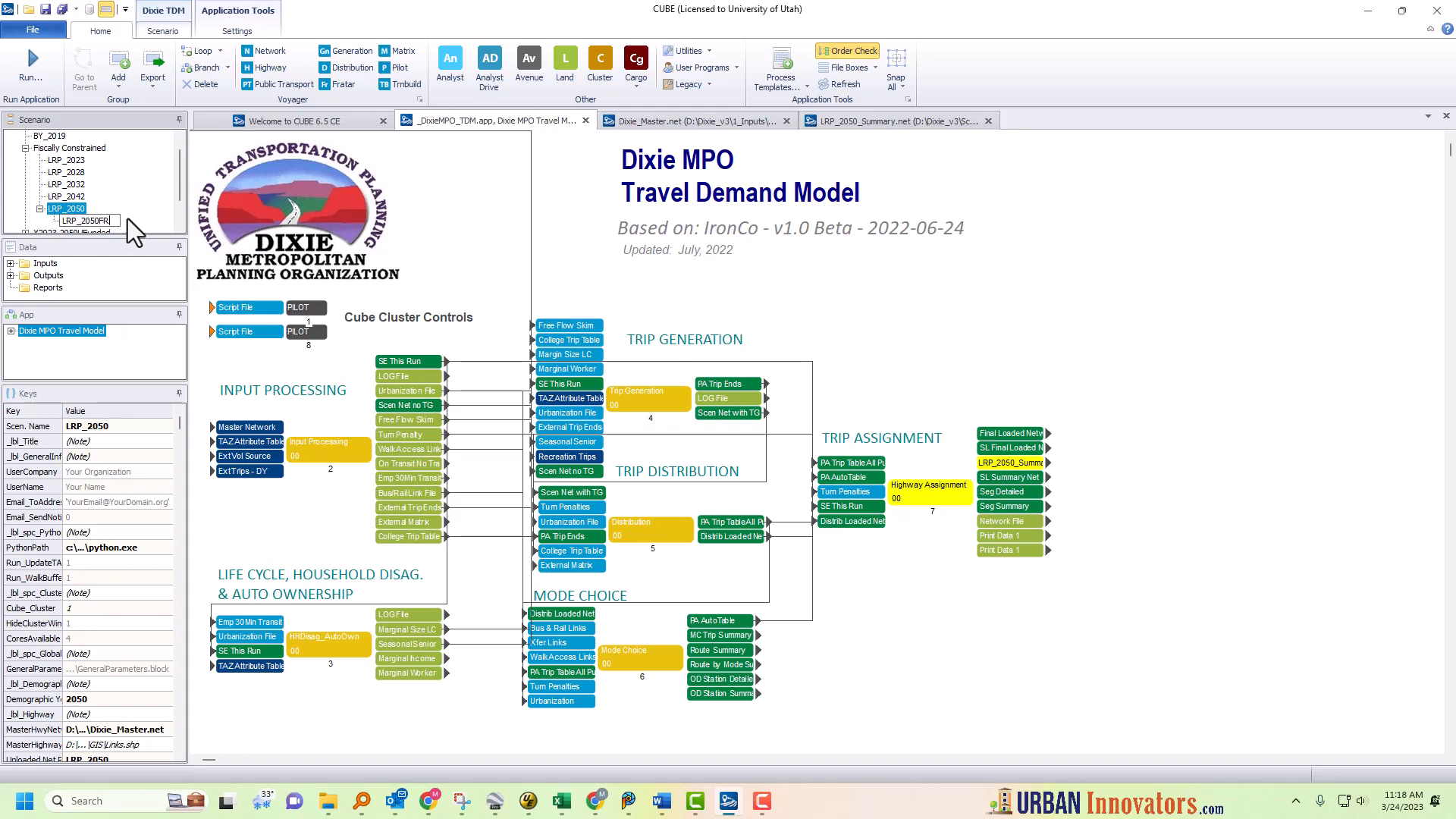
key(Return)
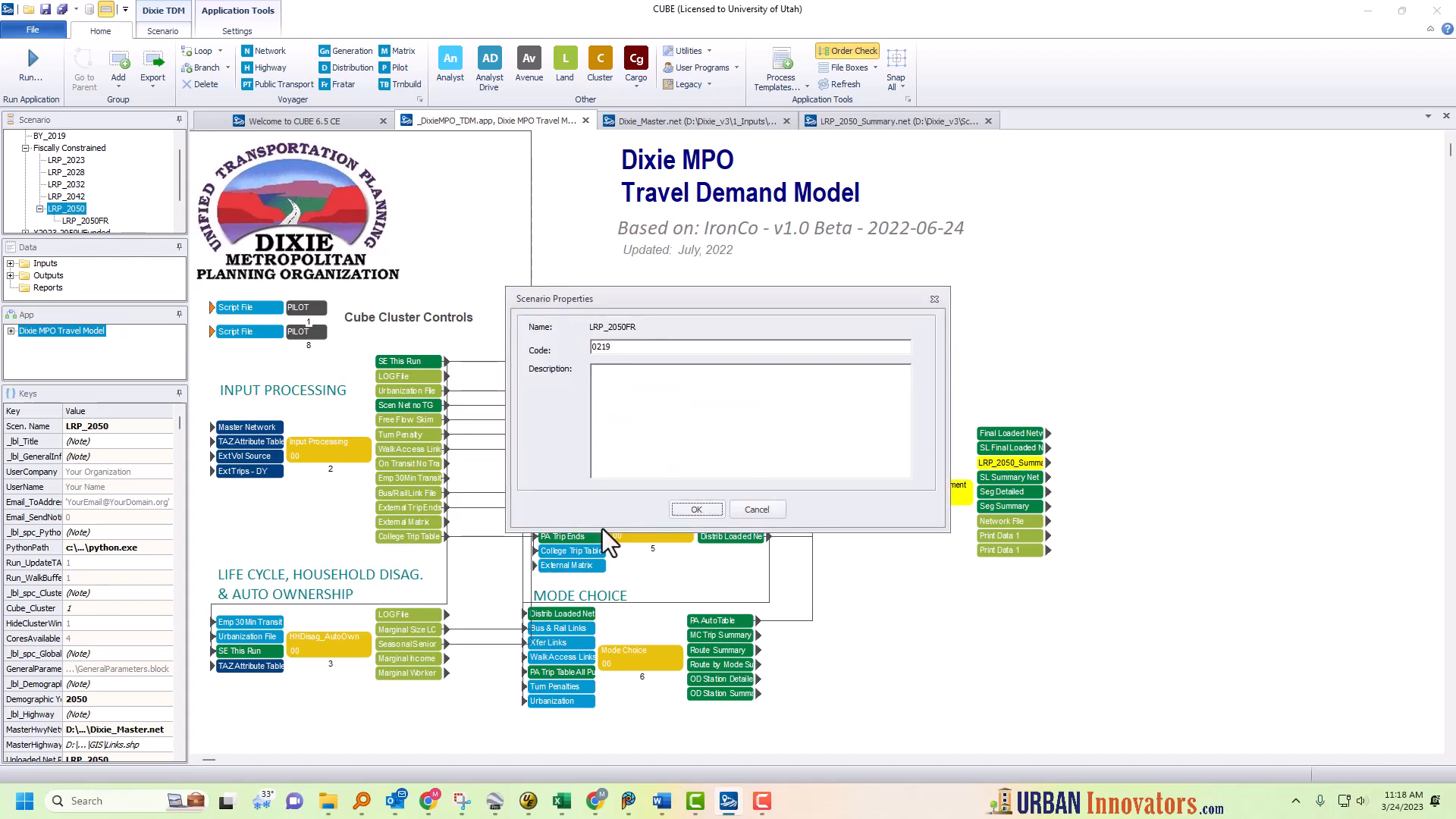
click(701, 510)
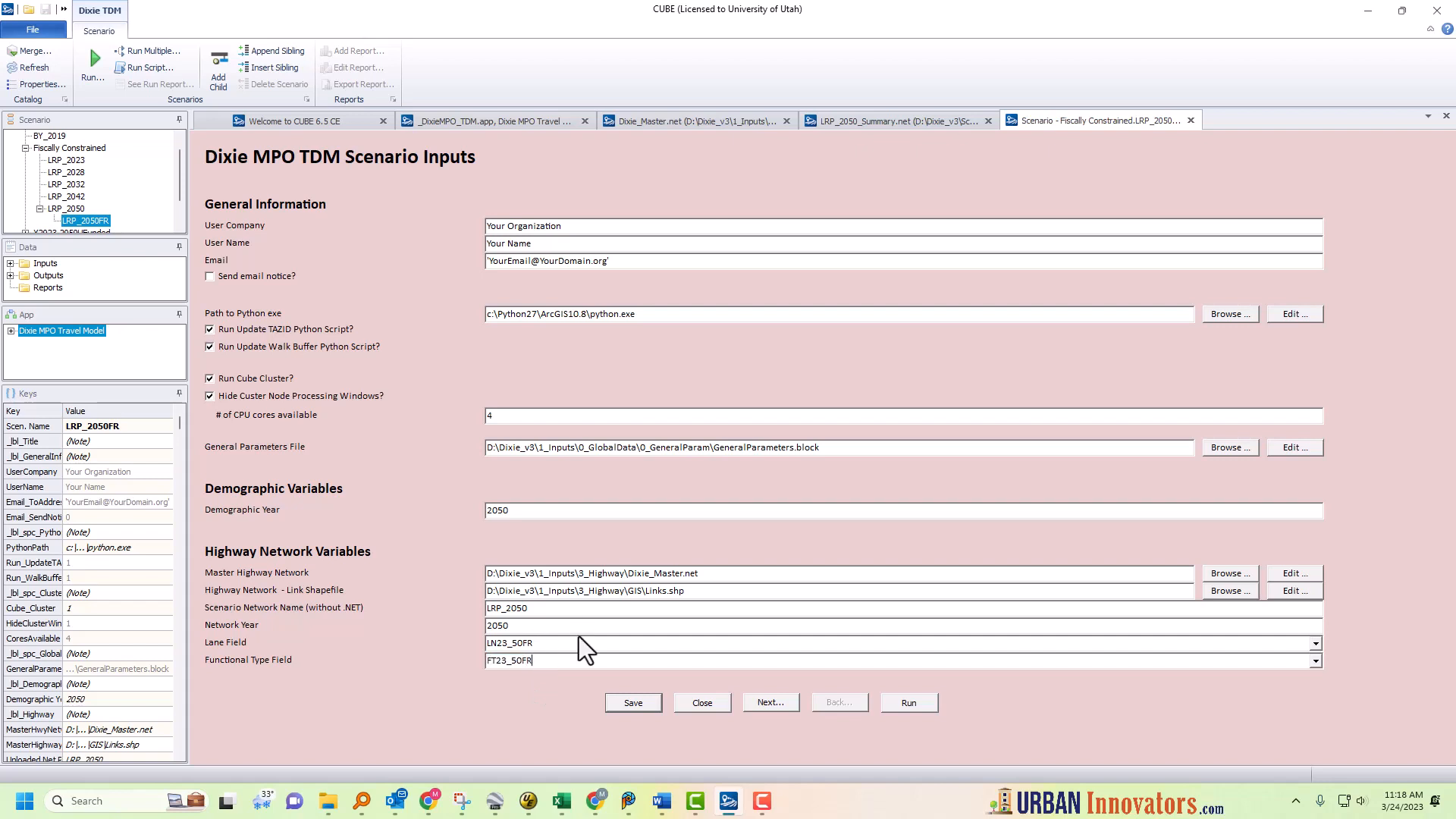
Set the scenario's lane field to LN23_50FR and functional type field to FT23_50FR, review the remaining input pages, and close the scenario inputs.
click(781, 705)
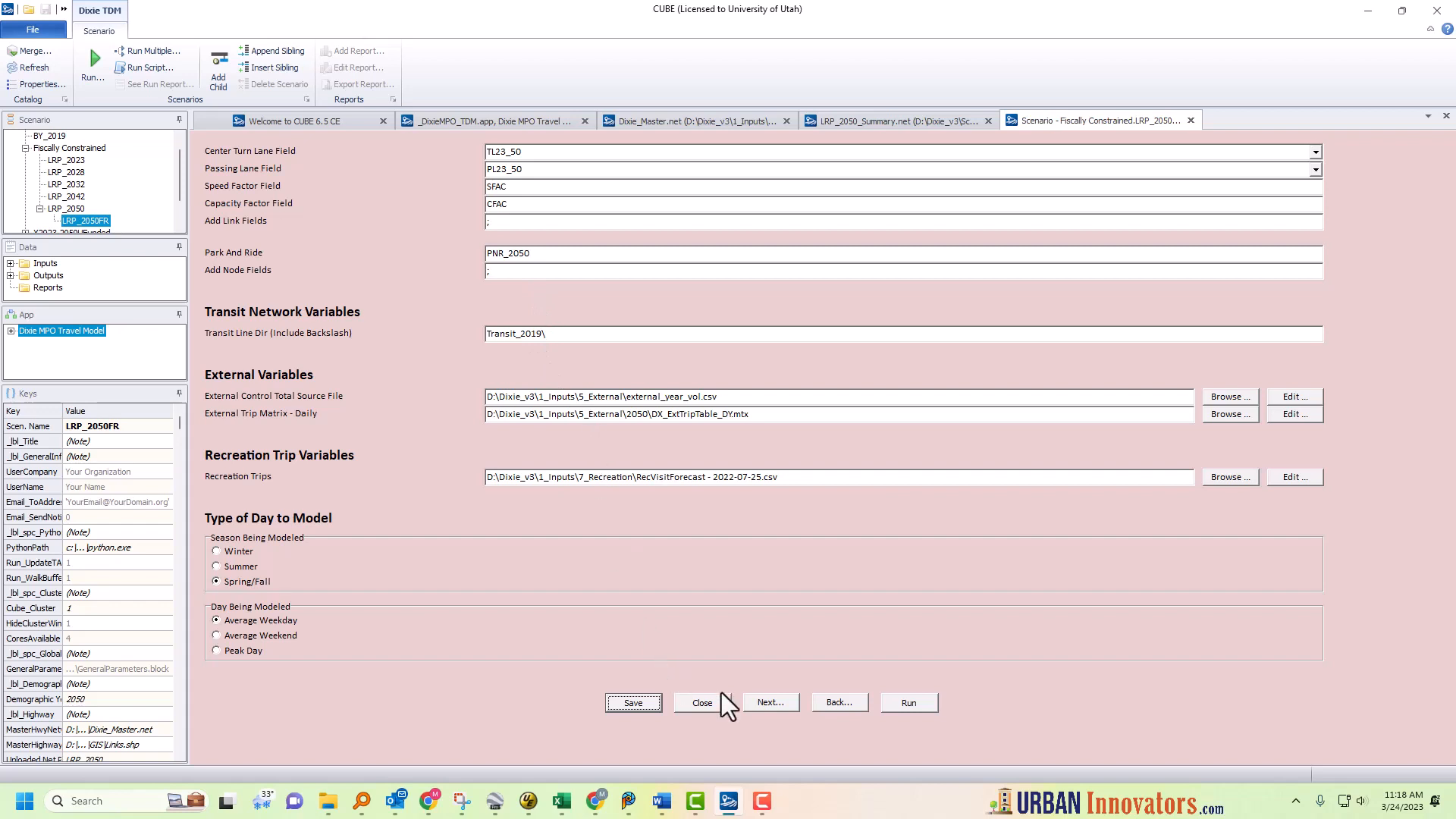
click(770, 702)
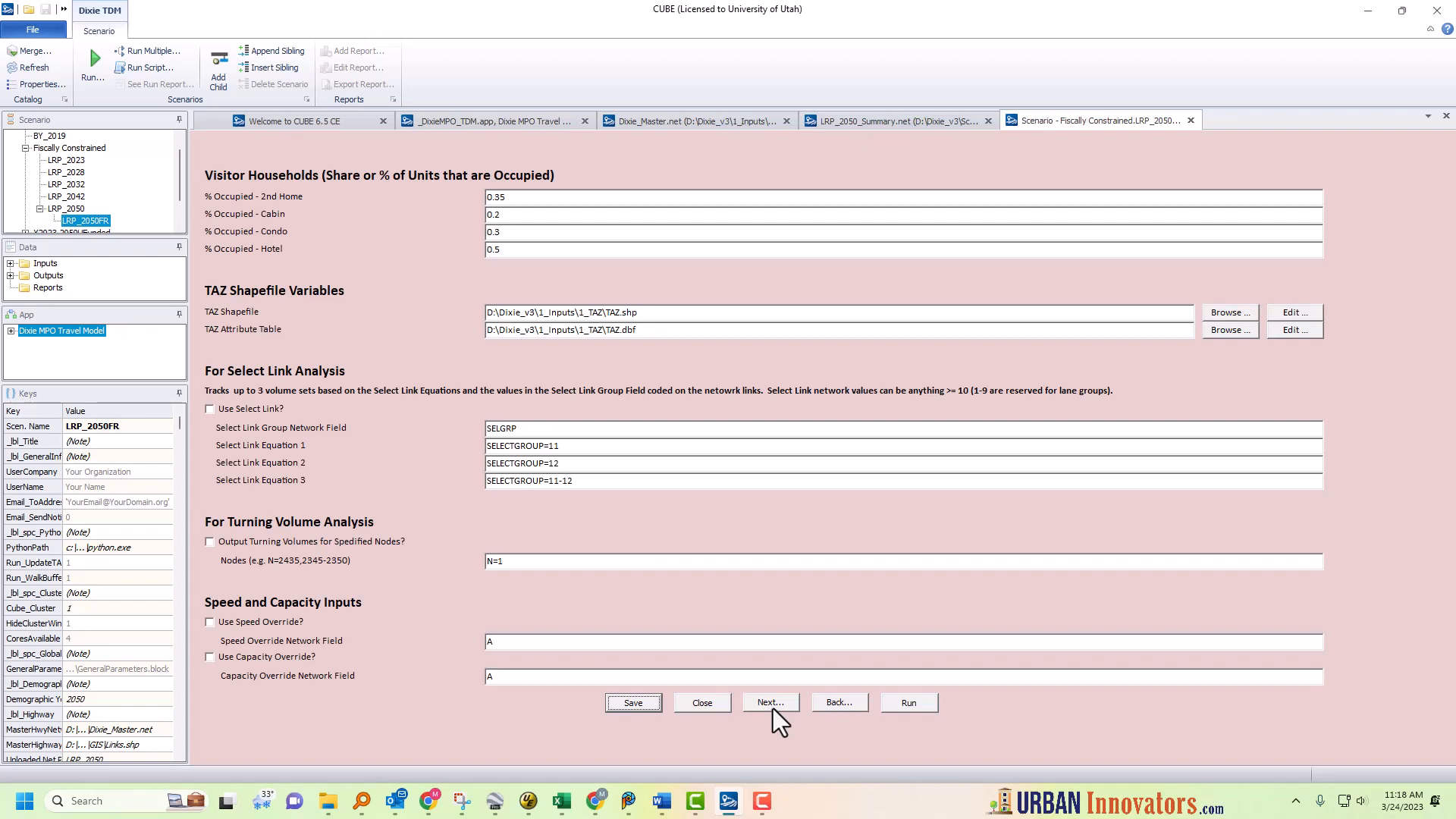
click(771, 703)
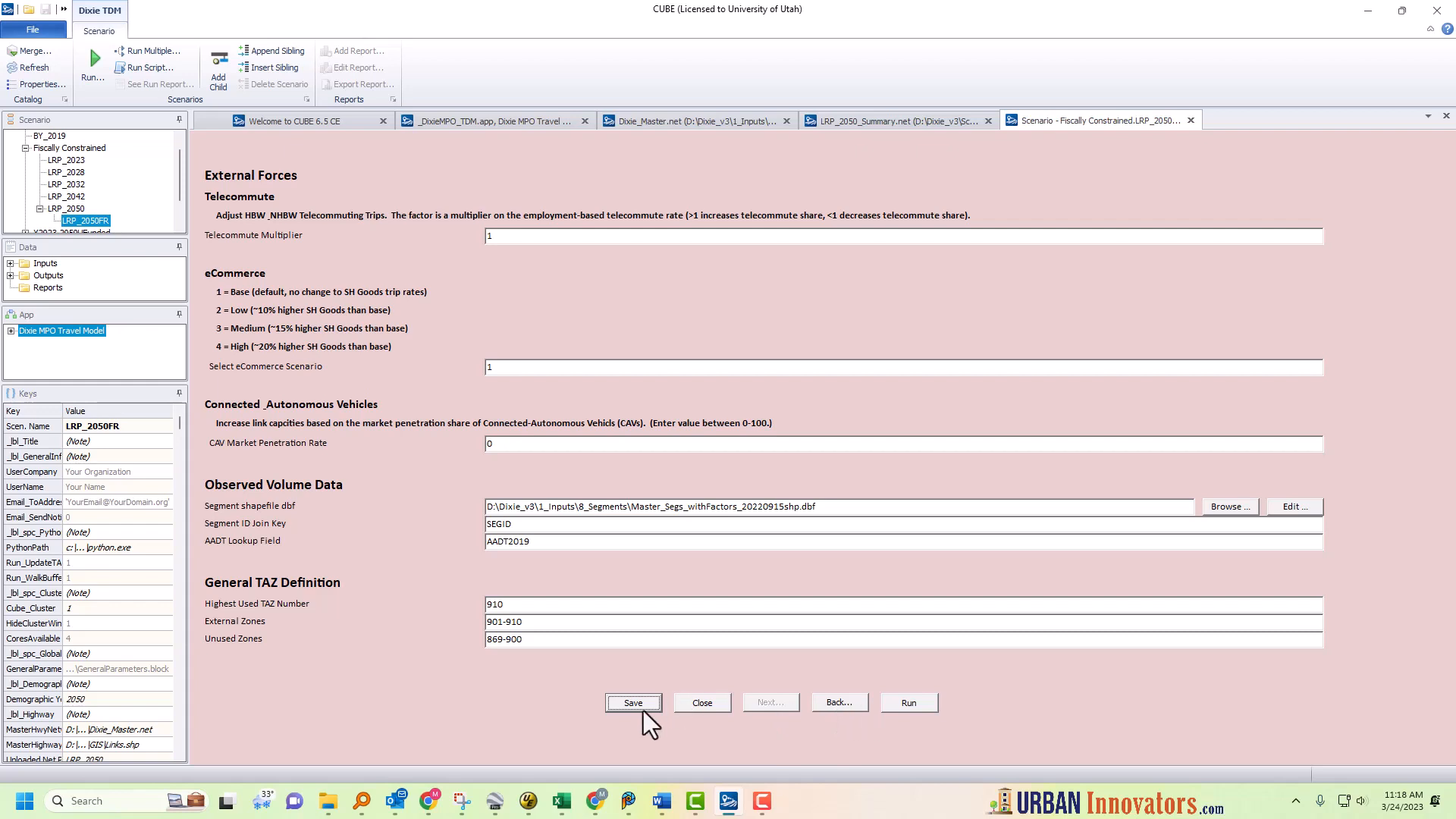
click(702, 703)
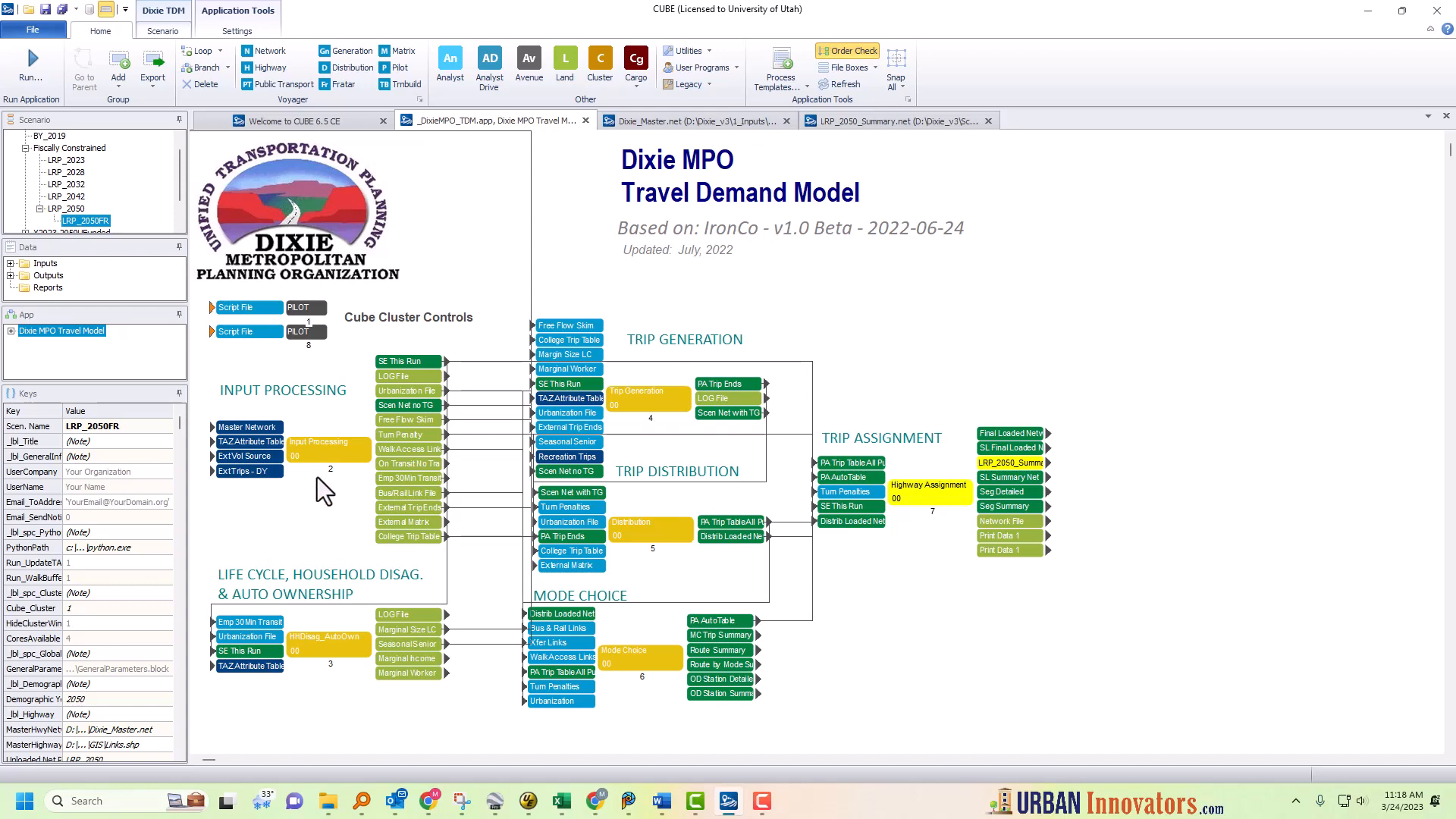
Open the Input Processing group and set up an application run limited to the current group only.
double_click(330, 456)
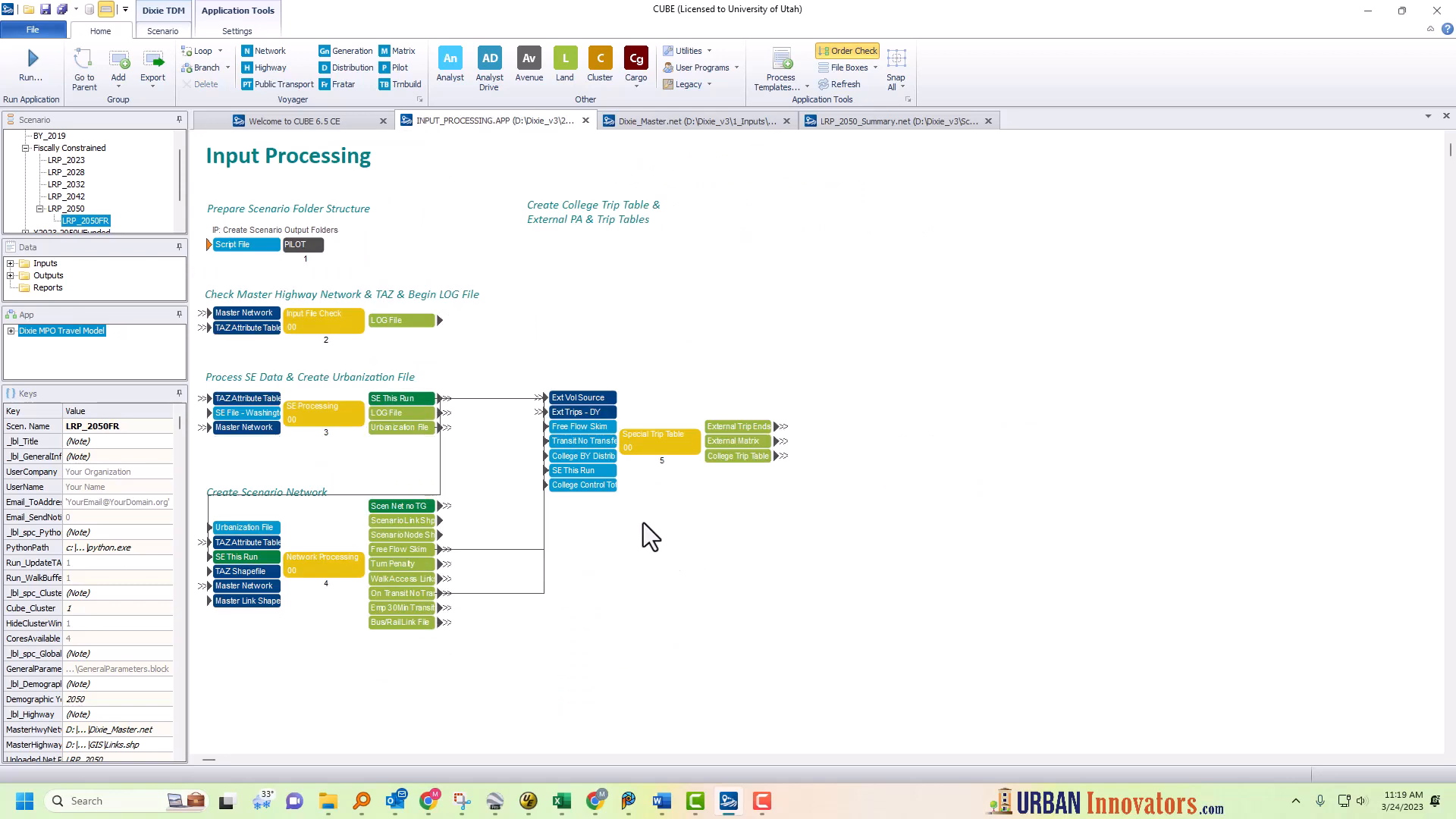
click(30, 60)
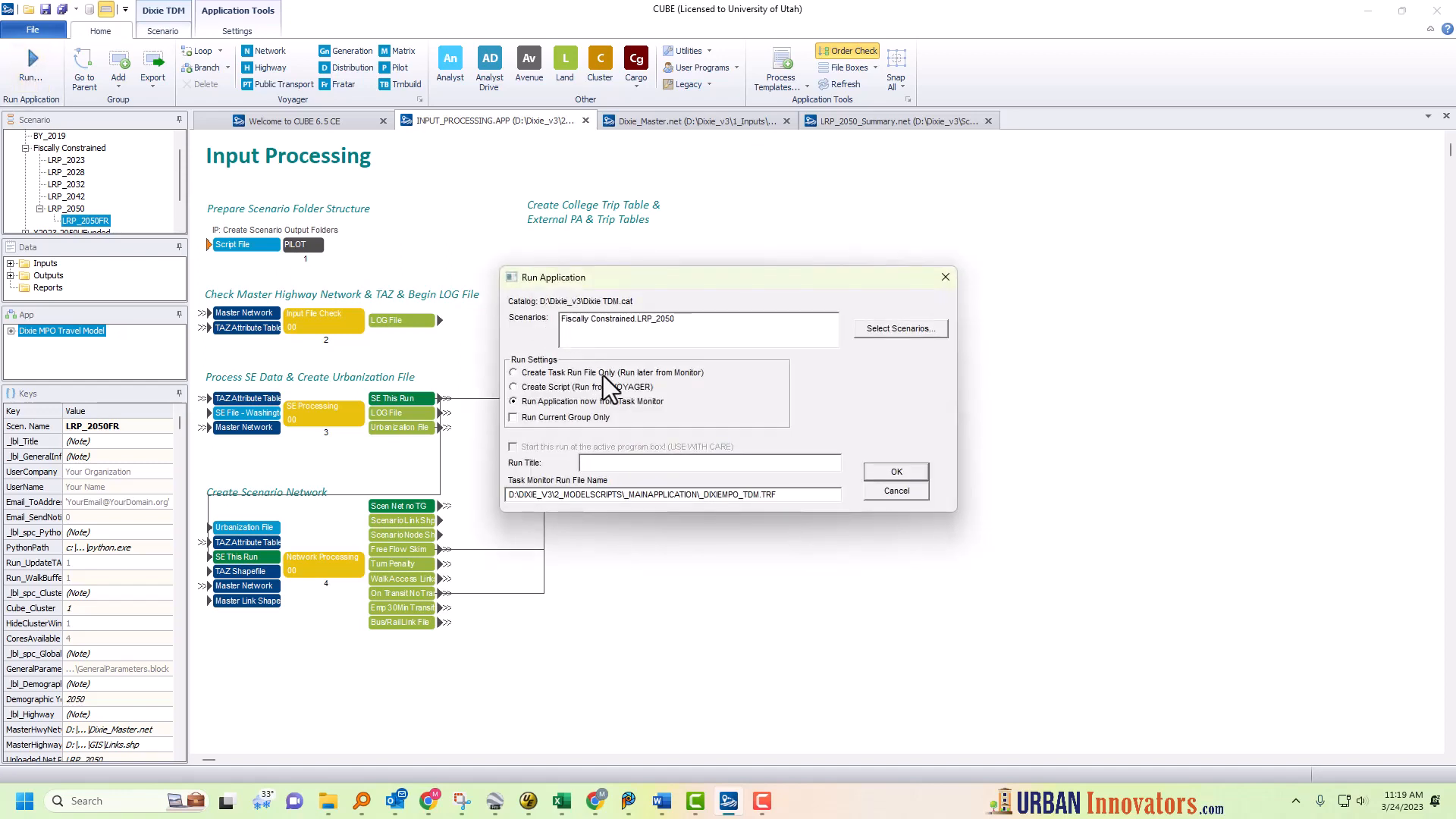
click(539, 417)
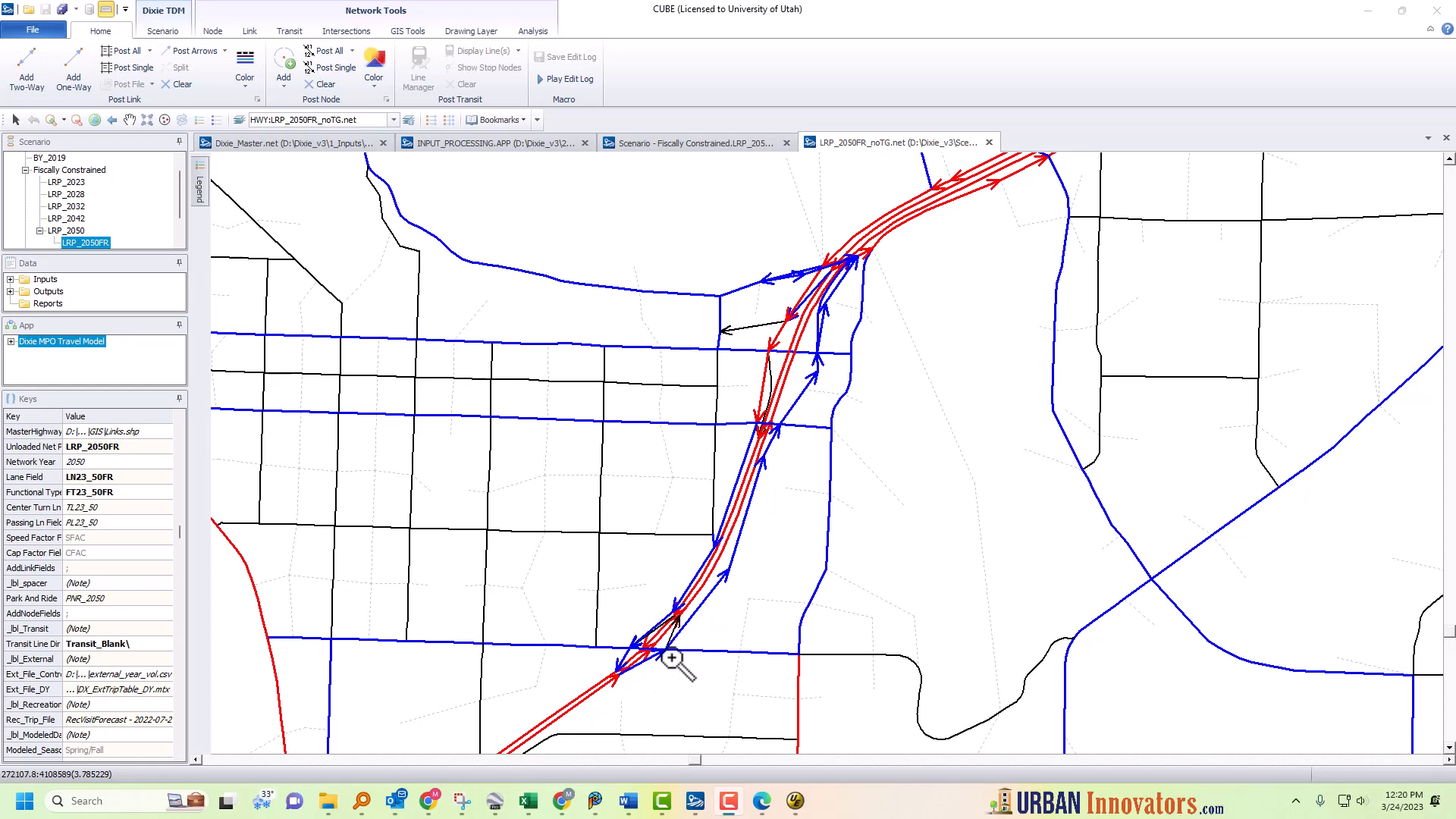
Examine the frontage road and ramp links near the cross streets in LRP_2050FR_noTG.net.
scroll(708, 626, up, 1)
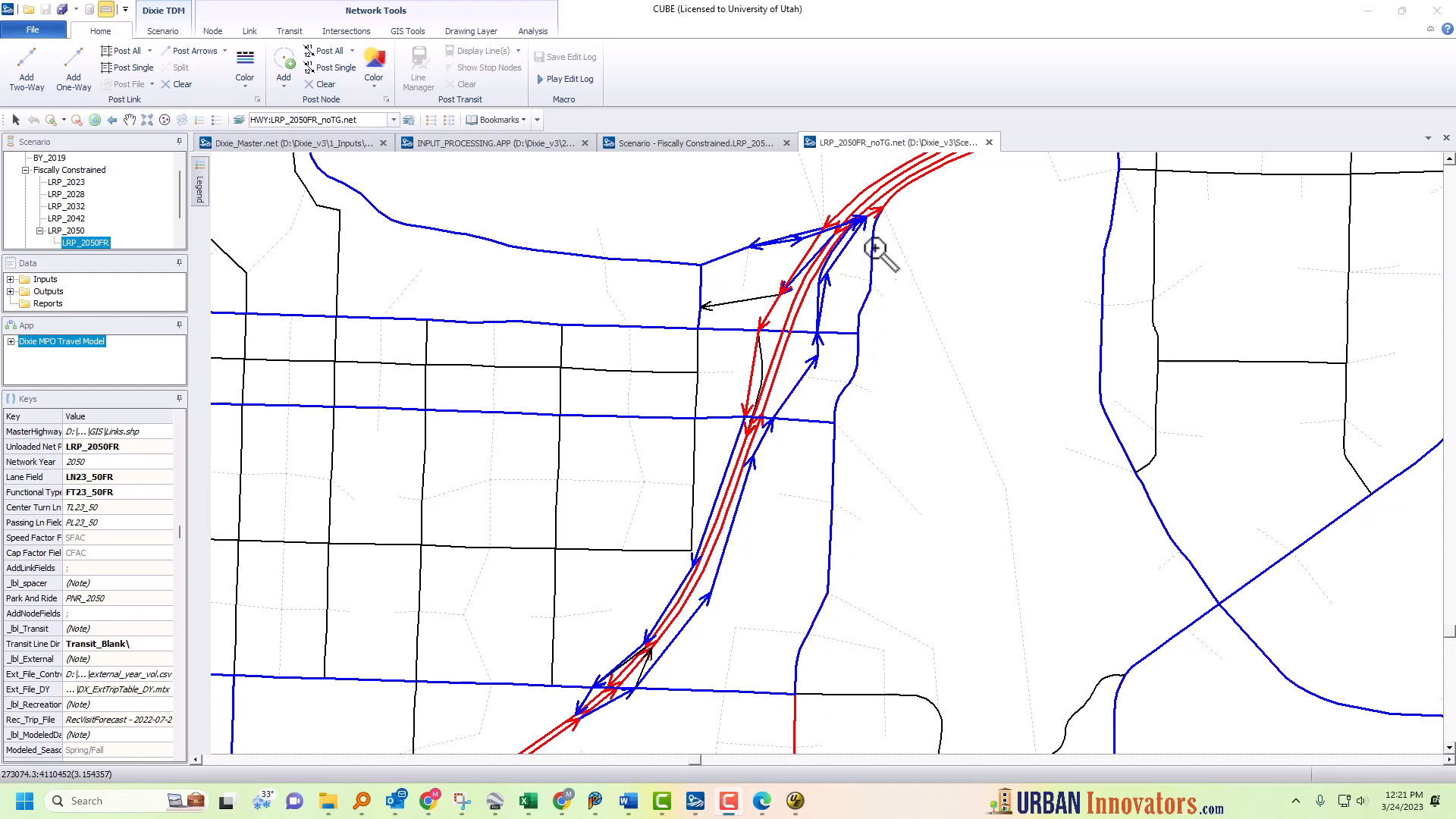
click(129, 120)
scroll(654, 452, up, 5)
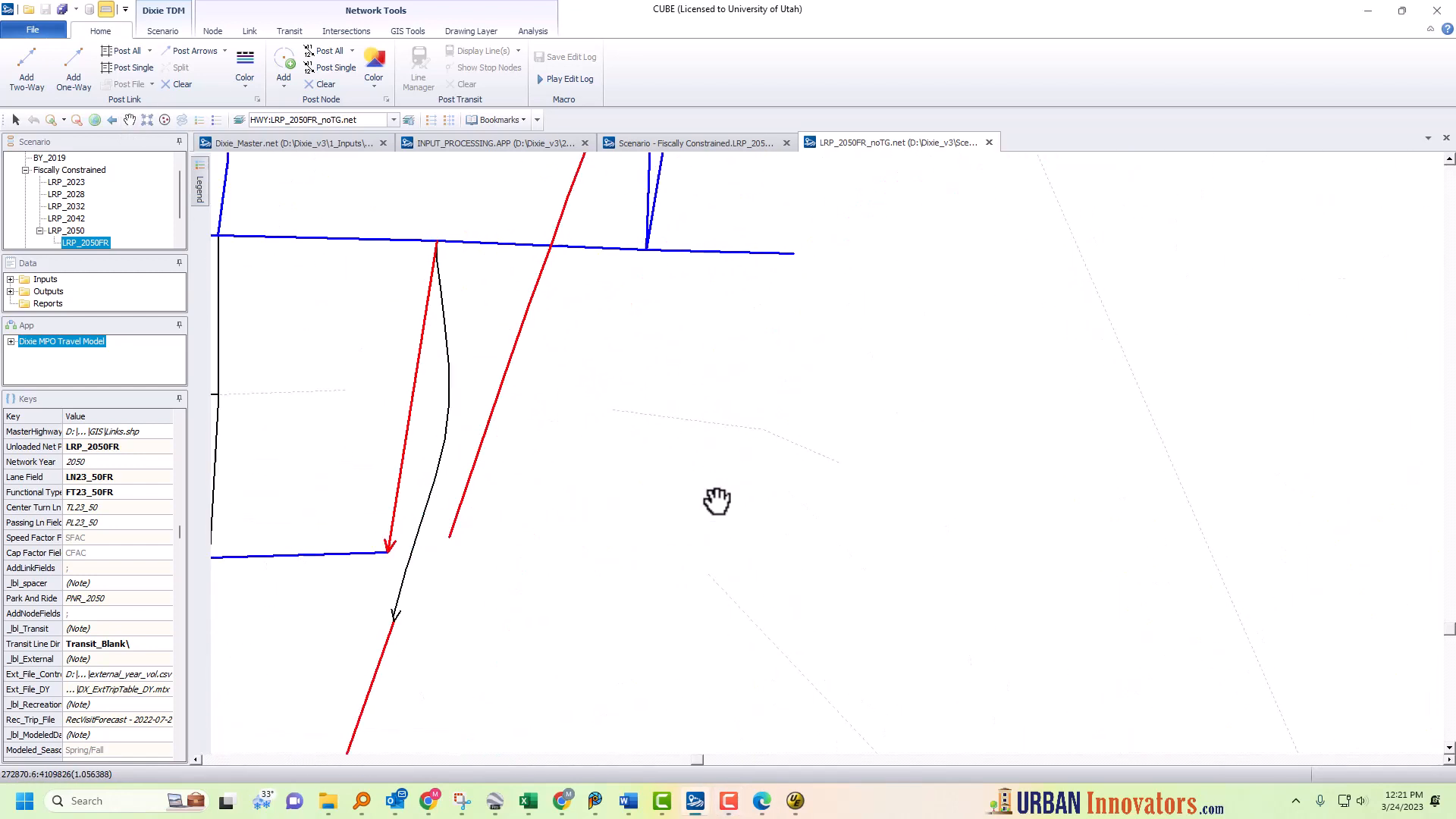
drag(572, 498, 773, 478)
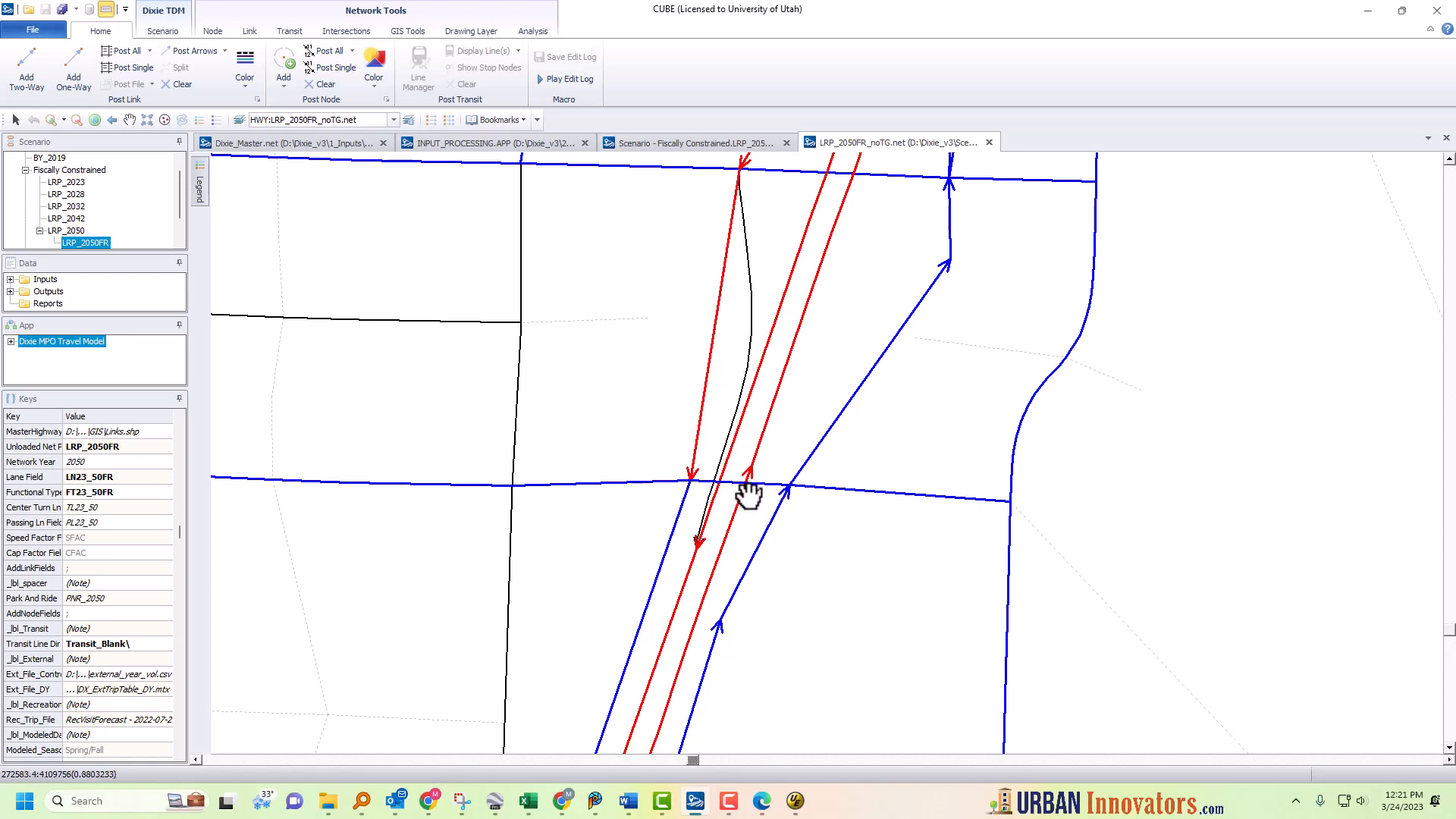
drag(815, 419, 780, 559)
scroll(780, 559, down, 2)
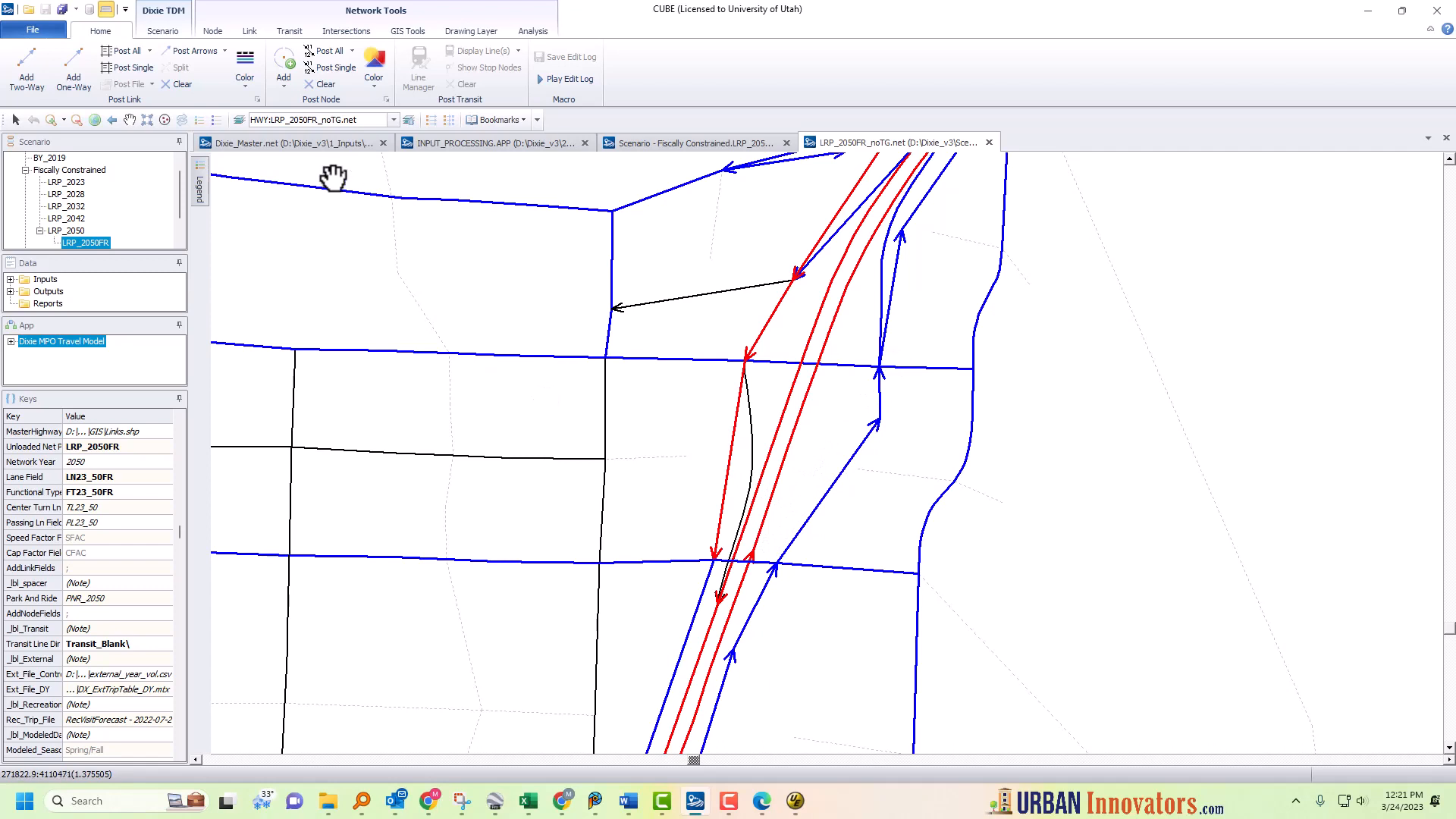
In Dixie_Master.net, set LN23_50FR to 0 on the link between nodes 1192 and 1198, and save the network.
click(307, 144)
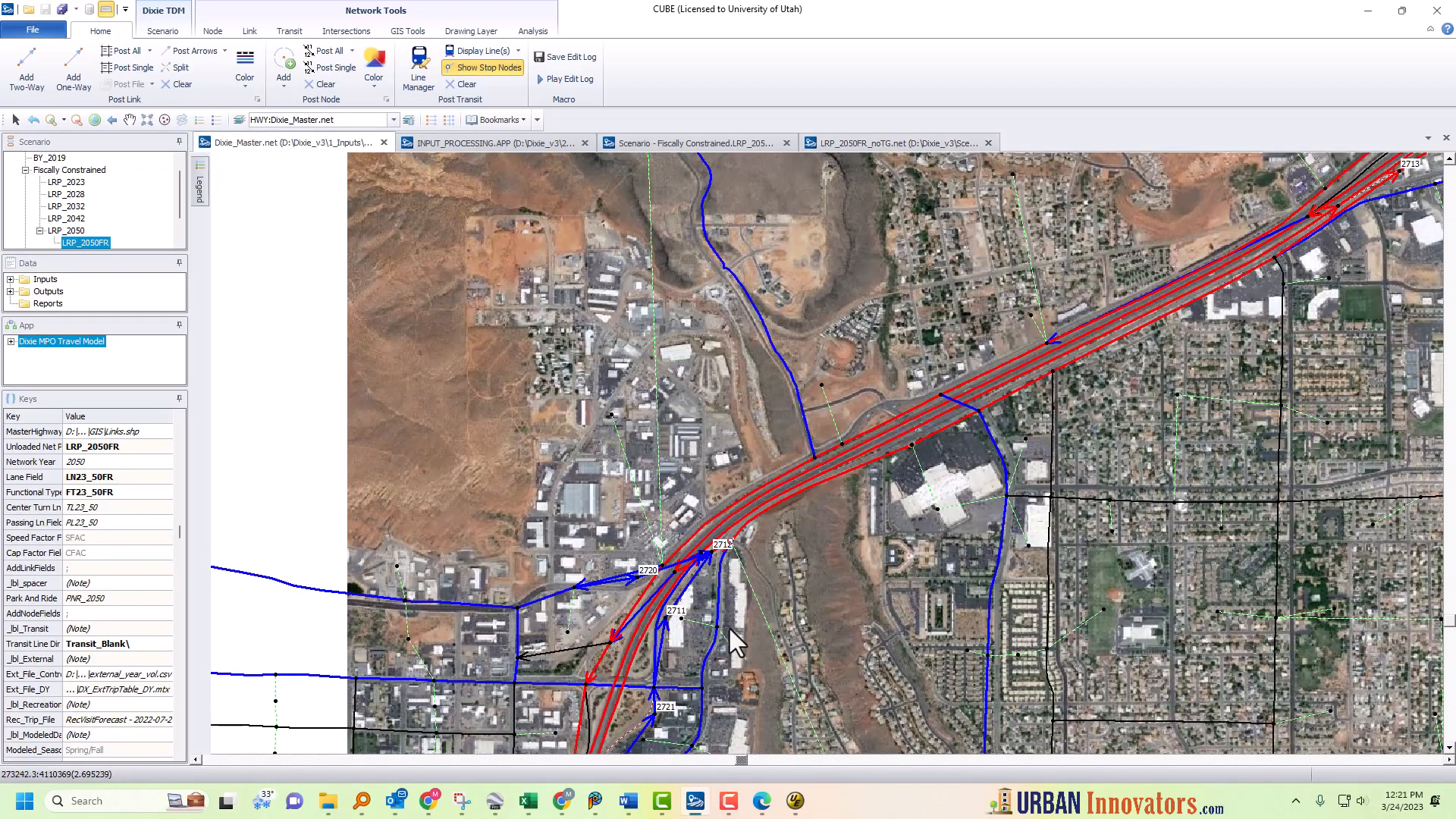
click(626, 735)
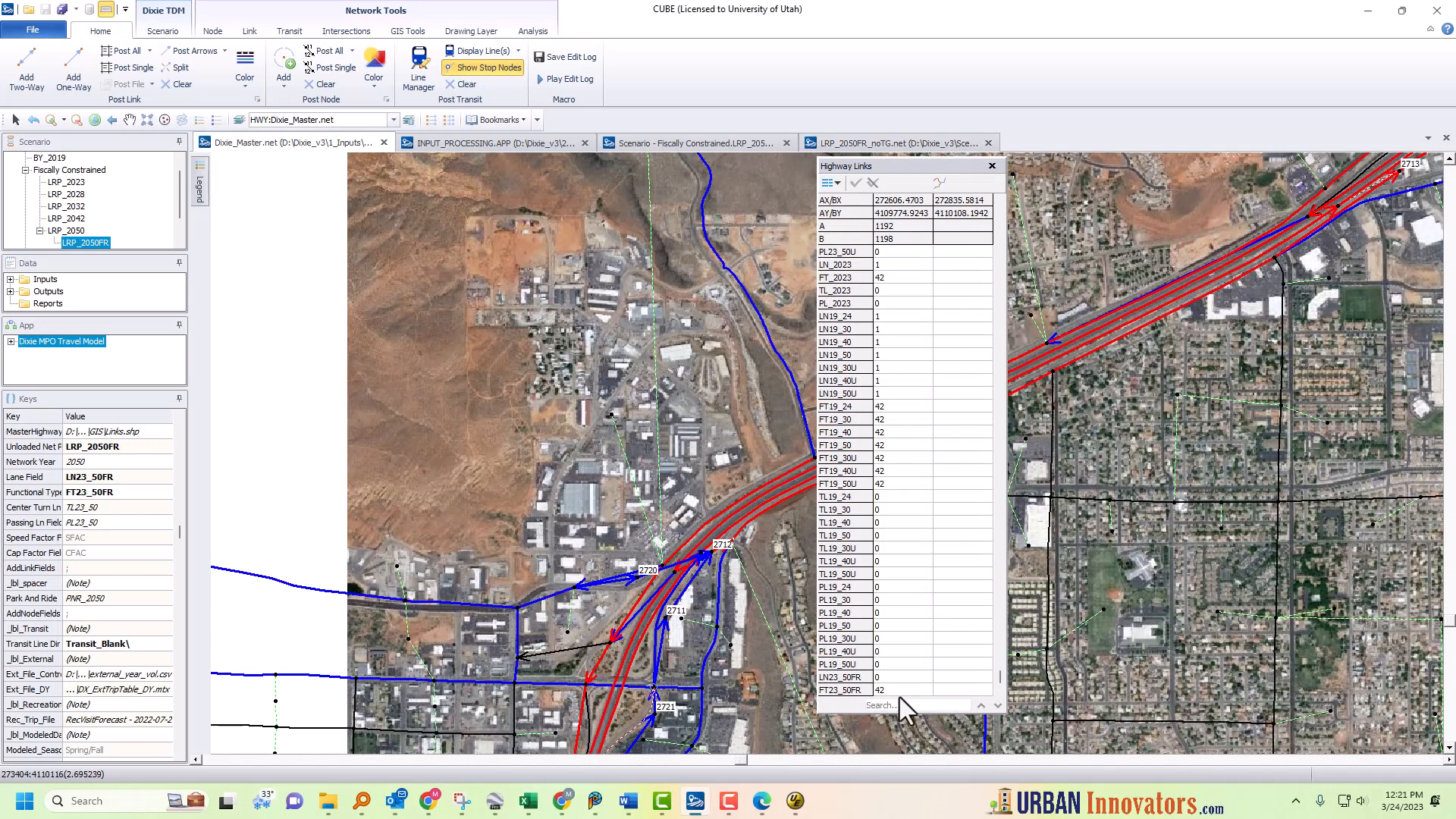
click(891, 678)
click(856, 182)
click(1055, 639)
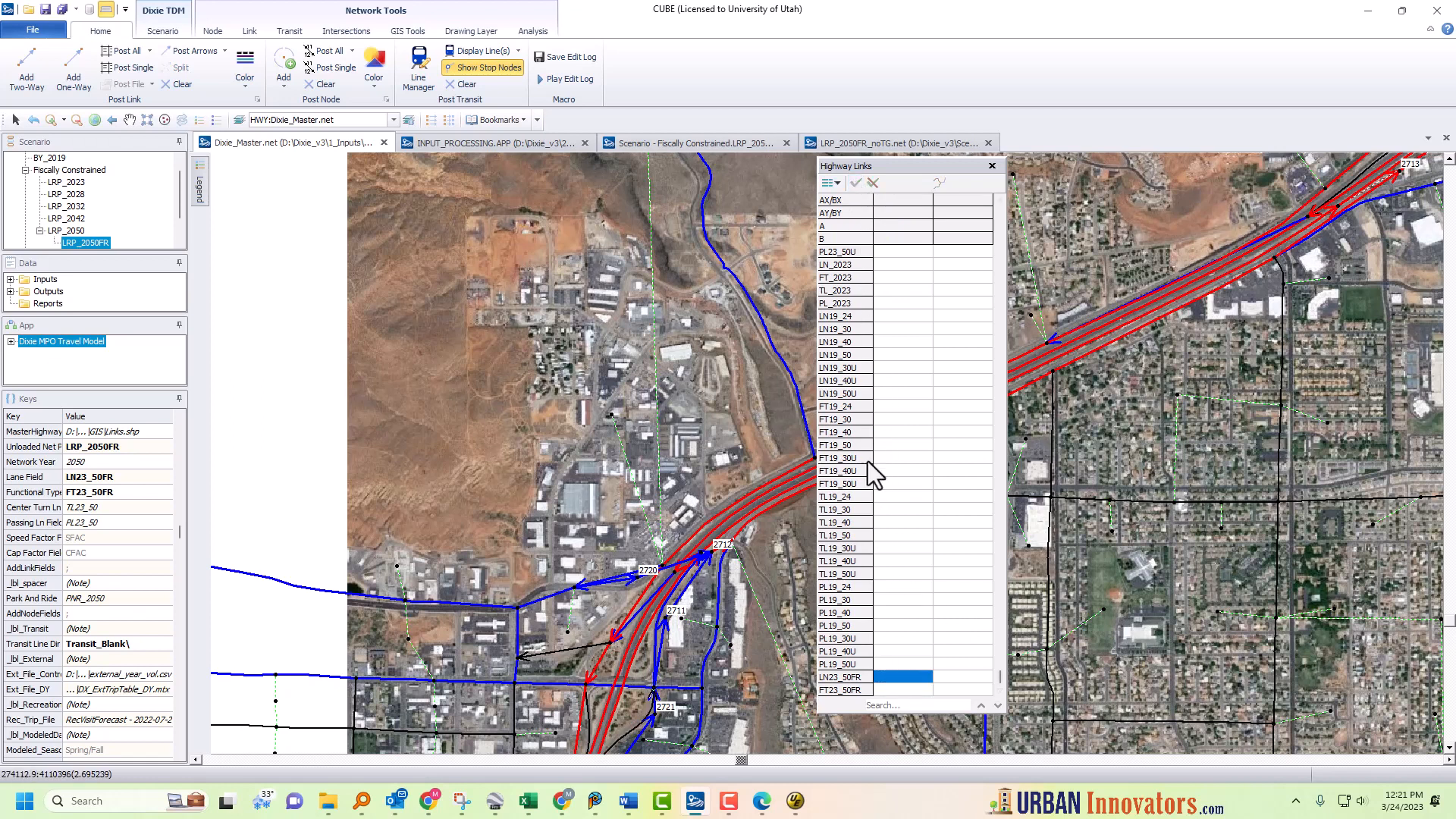
click(46, 9)
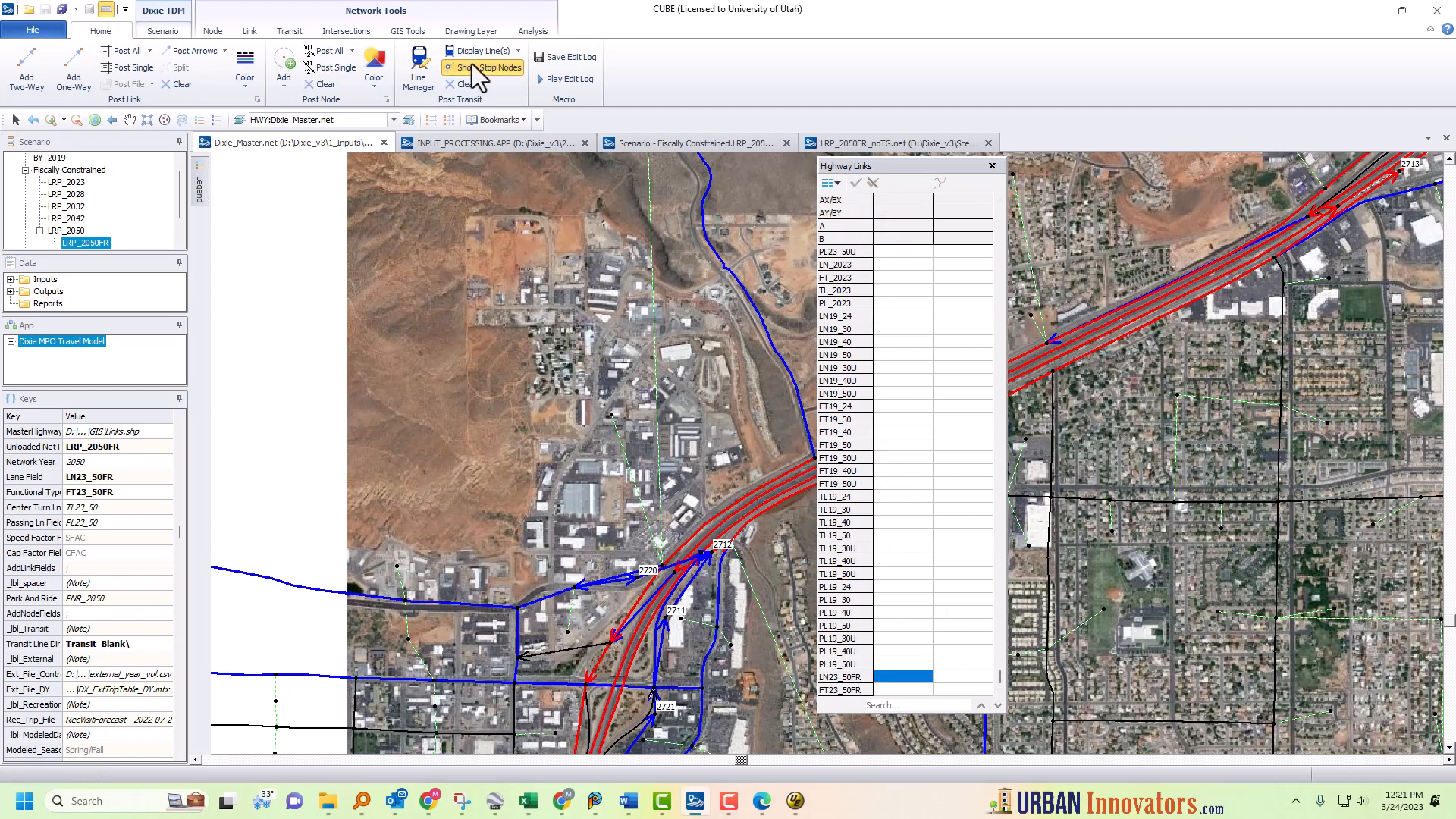
Examine the frontage roads, ramps and cross-street connections along the highway toward the northeast in LRP_2050FR_noTG.net.
click(867, 141)
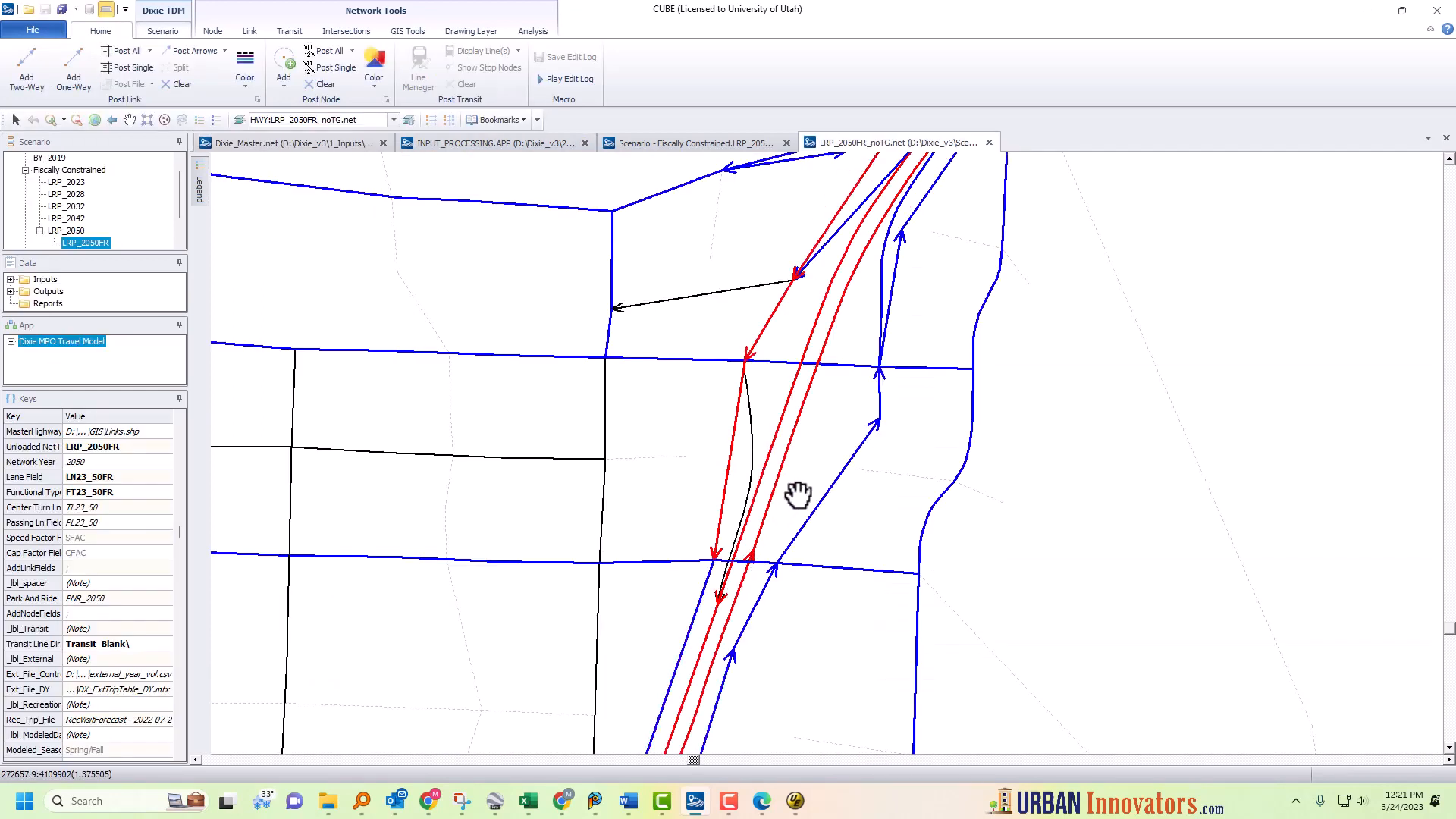
mouse_move(880, 365)
mouse_down()
mouse_move(830, 471)
mouse_move(757, 557)
mouse_up()
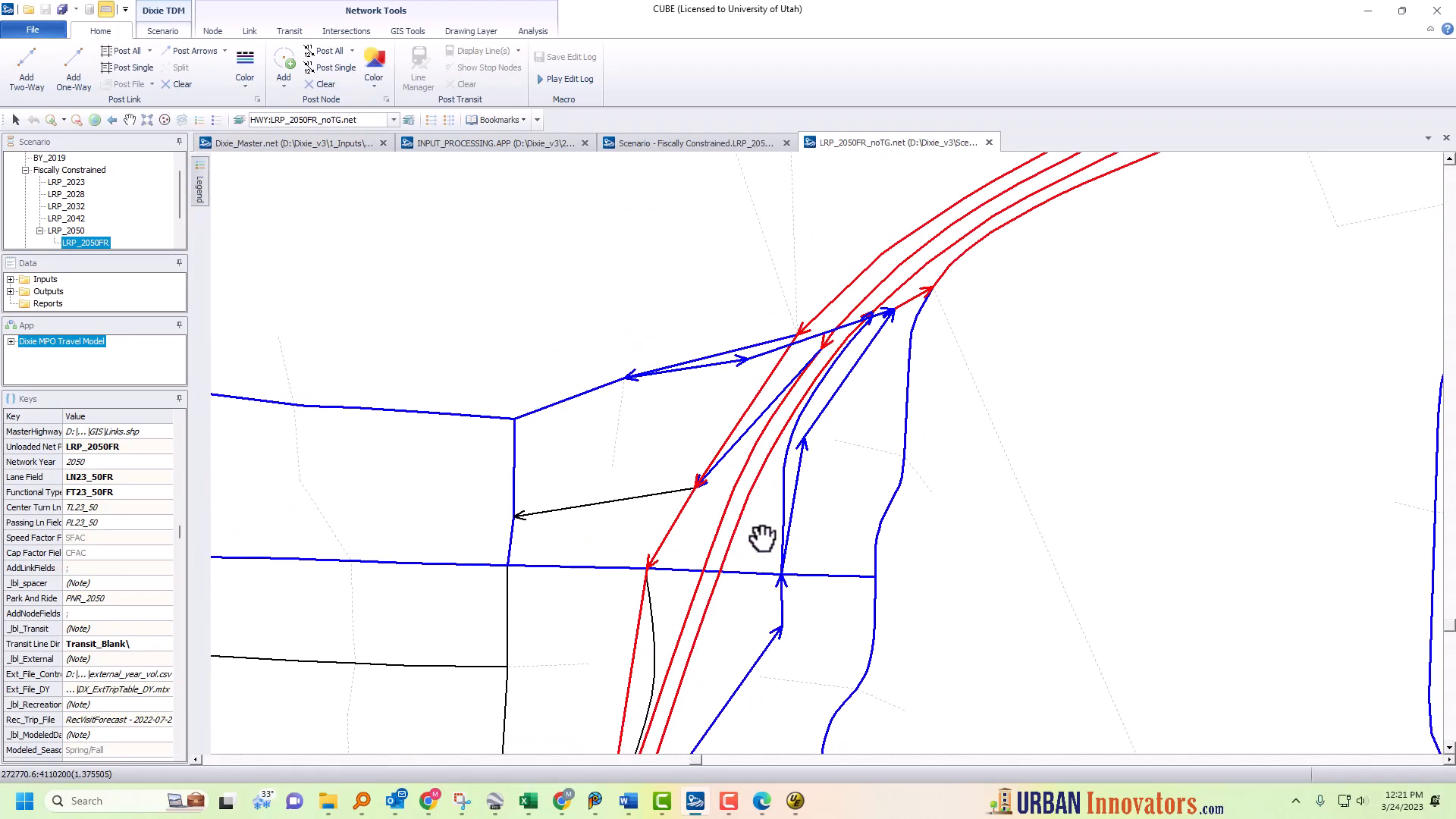
drag(867, 364, 738, 491)
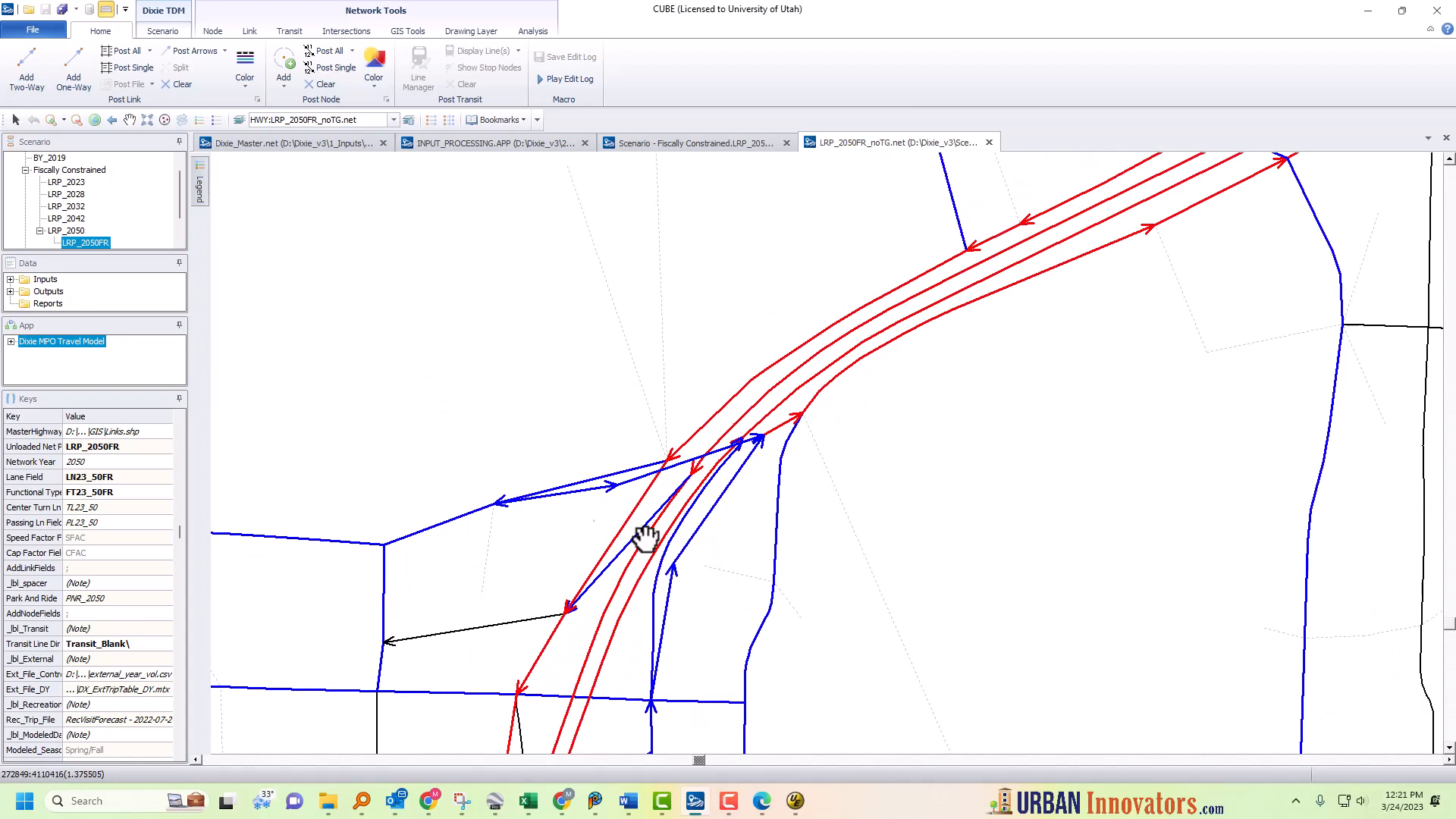
drag(431, 555, 517, 501)
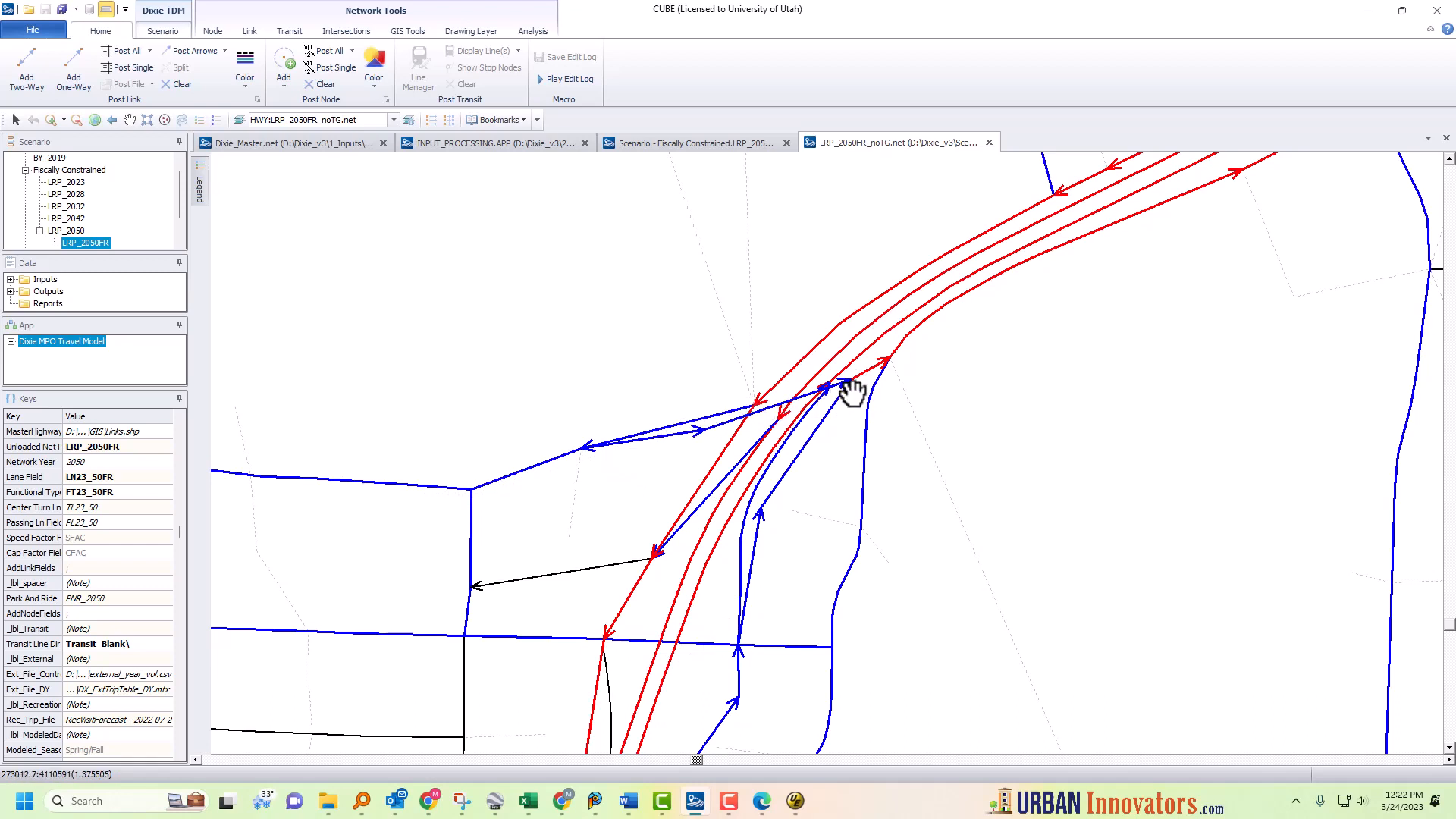
drag(852, 392, 792, 443)
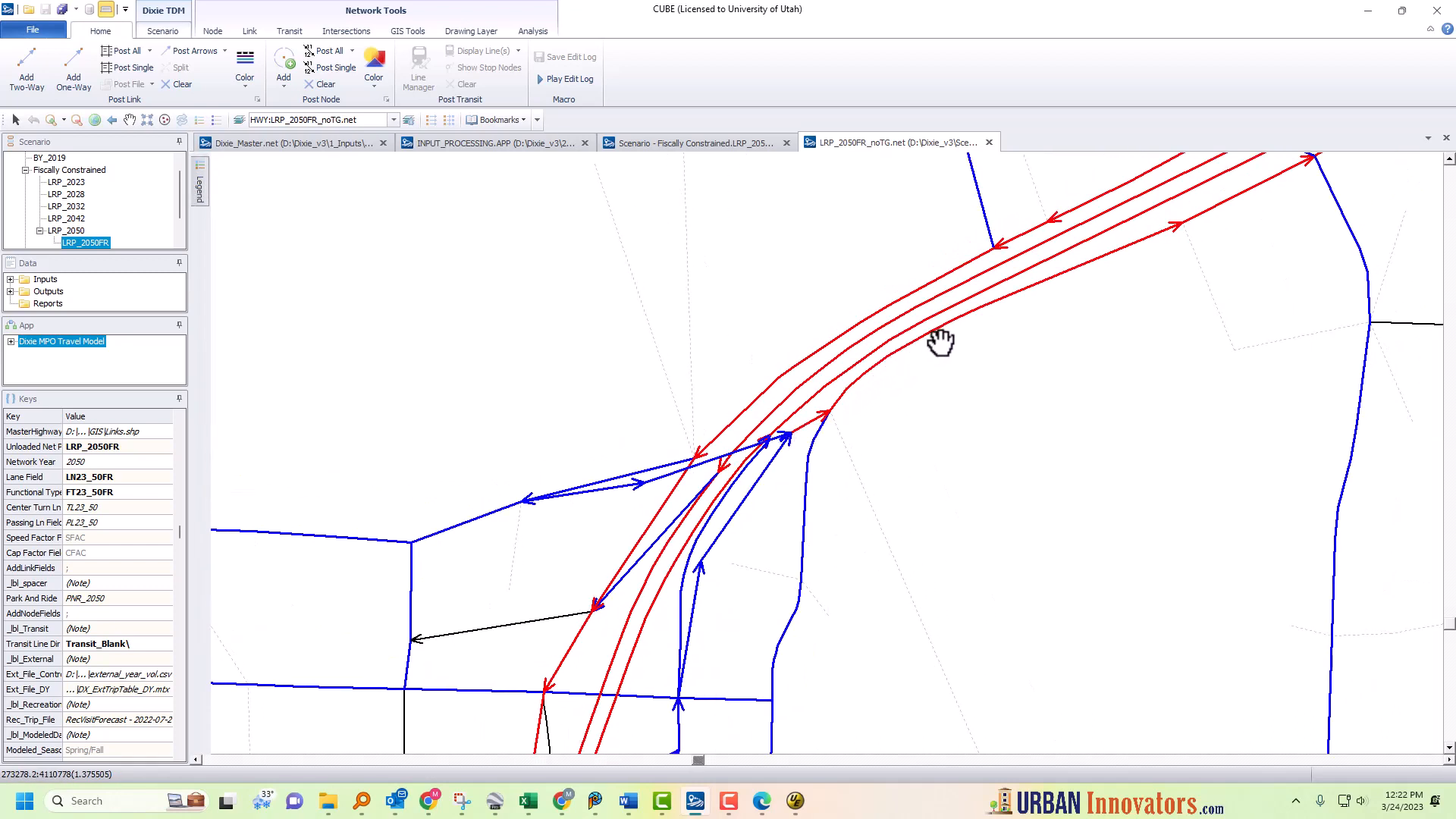
drag(981, 315, 952, 358)
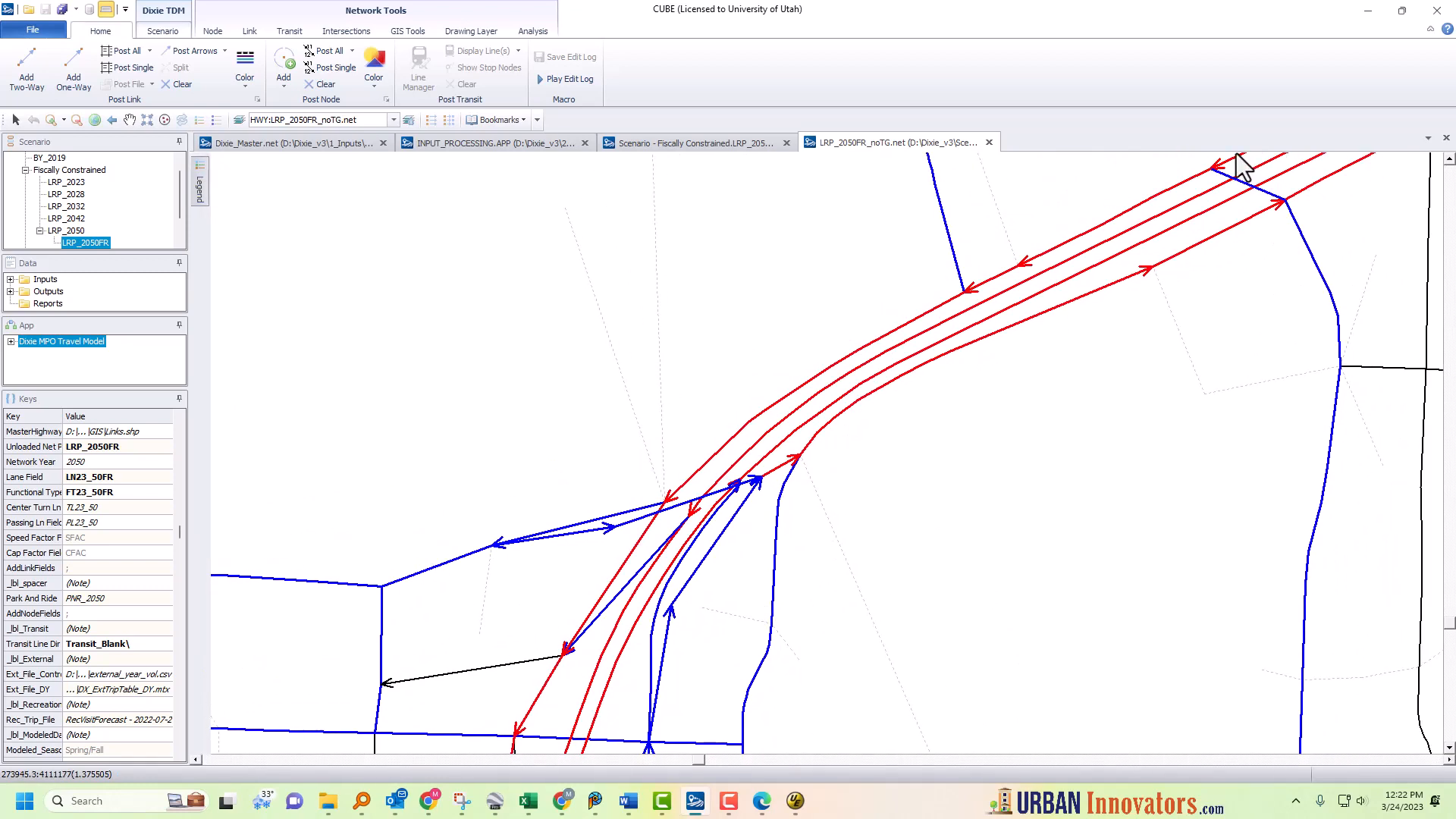
drag(1144, 228, 712, 608)
drag(981, 469, 295, 682)
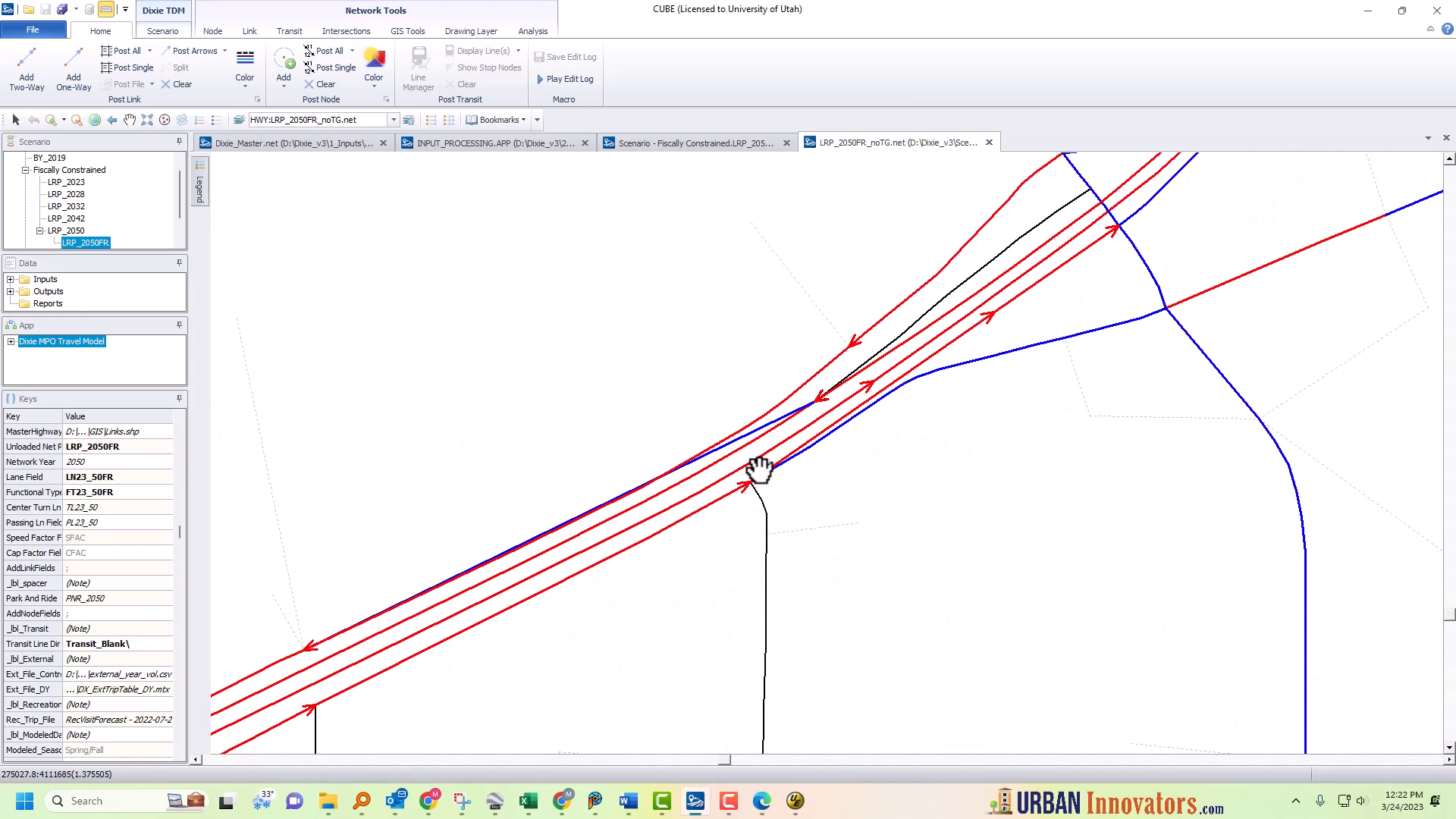
drag(759, 470, 679, 498)
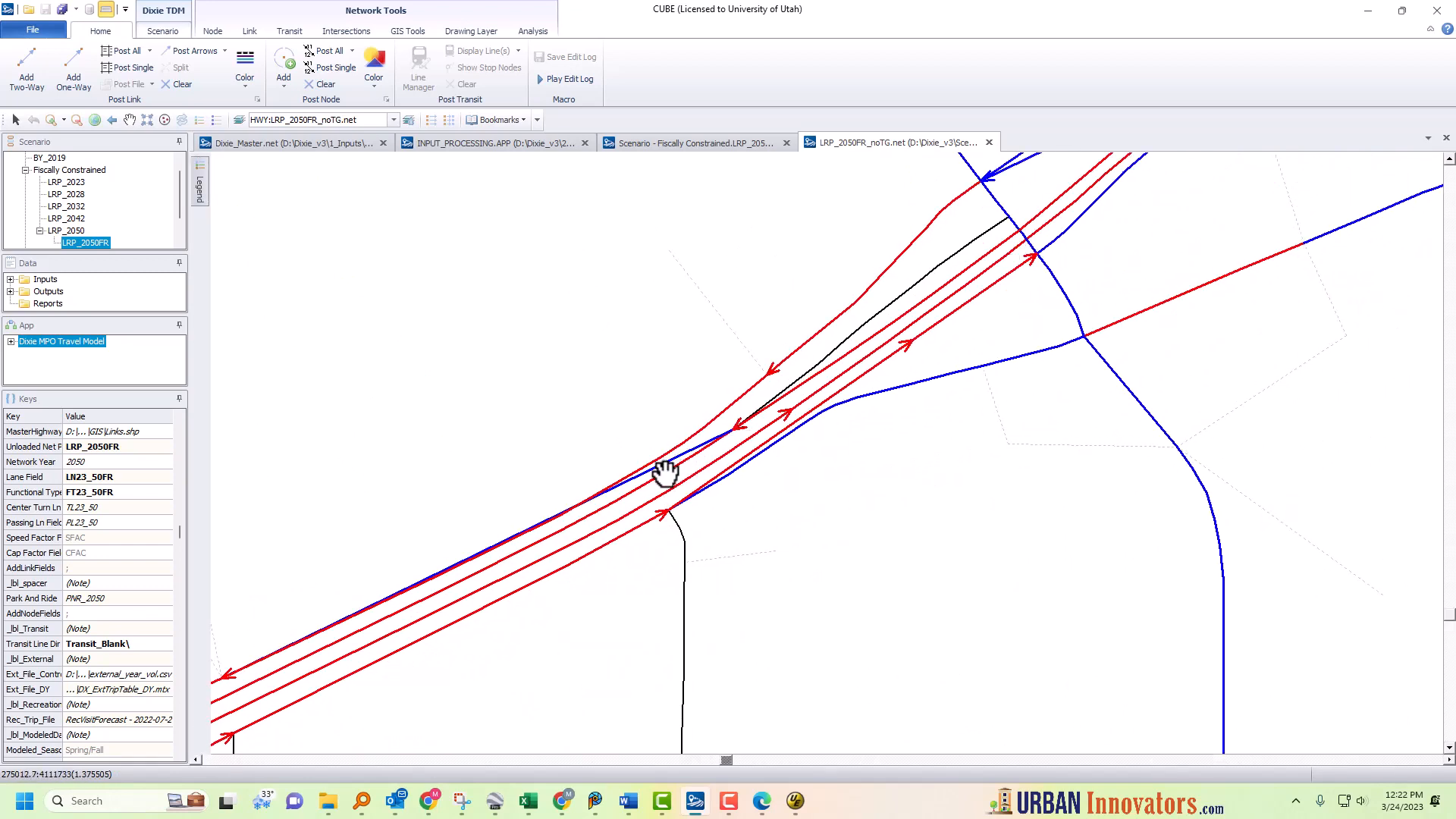
Examine the one-way frontage roads and their cross-street connections along the highway toward the southwest in LRP_2050FR_noTG.net.
drag(552, 527, 796, 417)
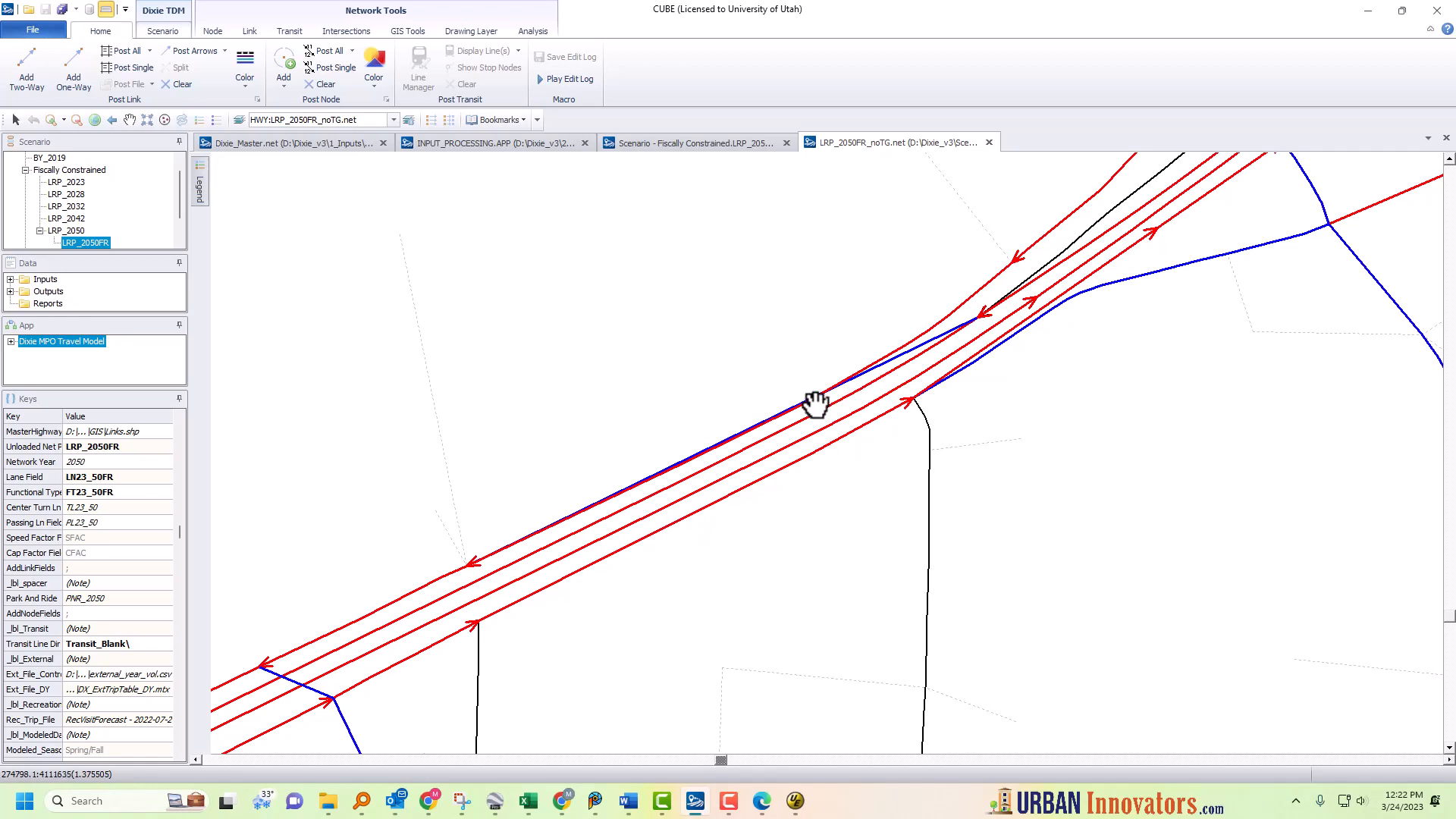
drag(578, 524, 628, 378)
scroll(616, 403, down, 1)
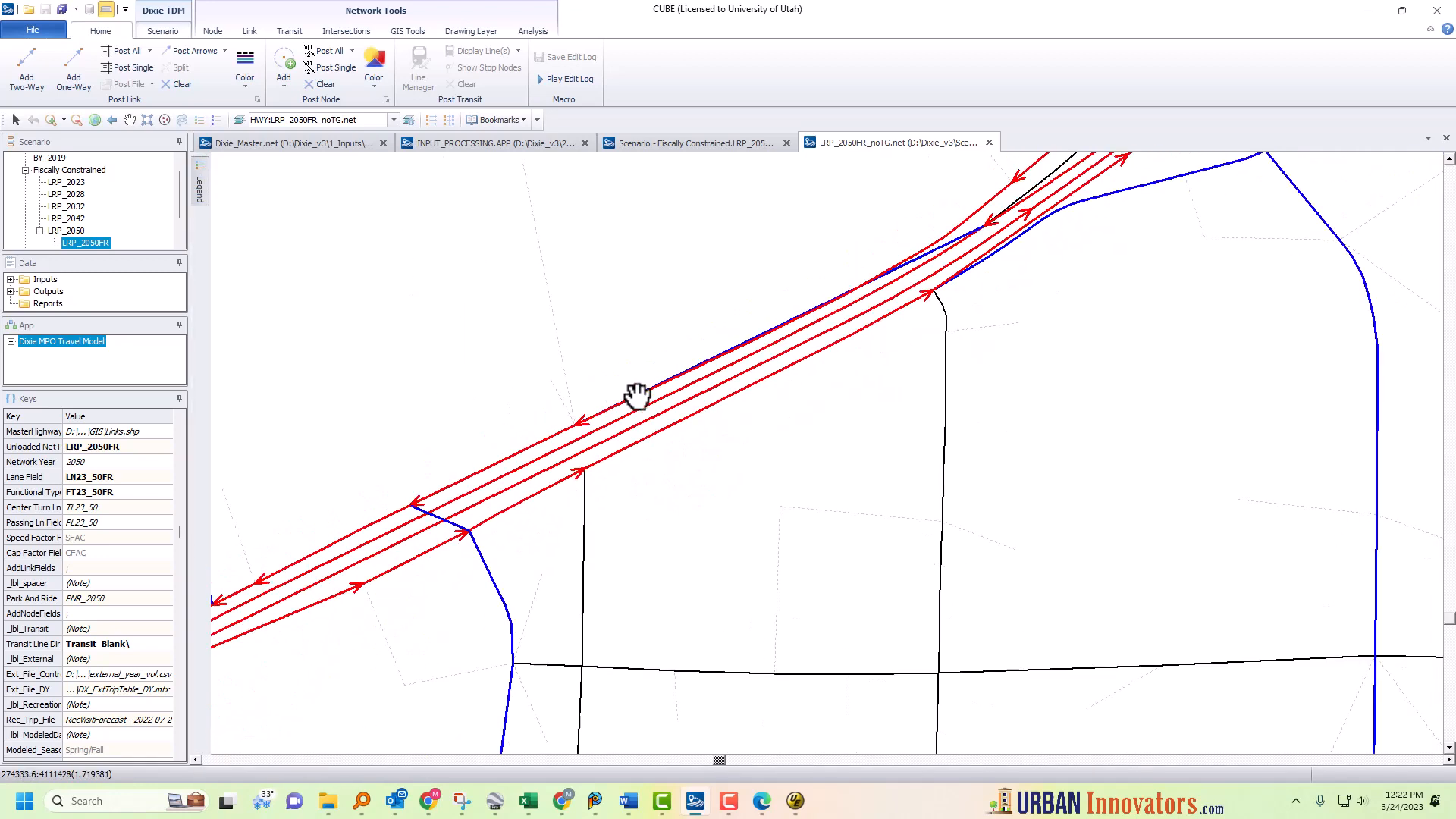
scroll(638, 396, down, 1)
drag(746, 435, 743, 437)
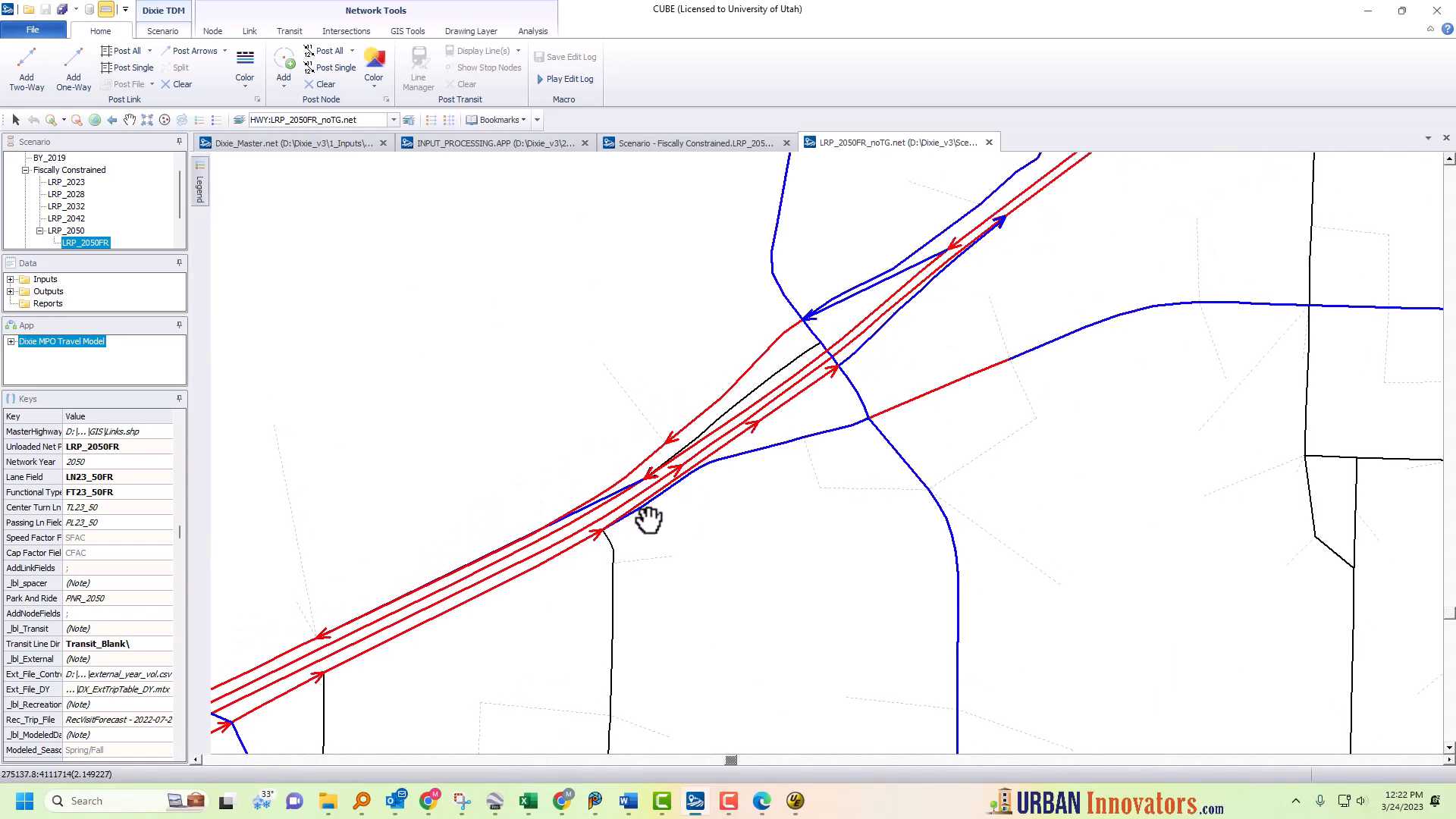
drag(588, 540, 838, 380)
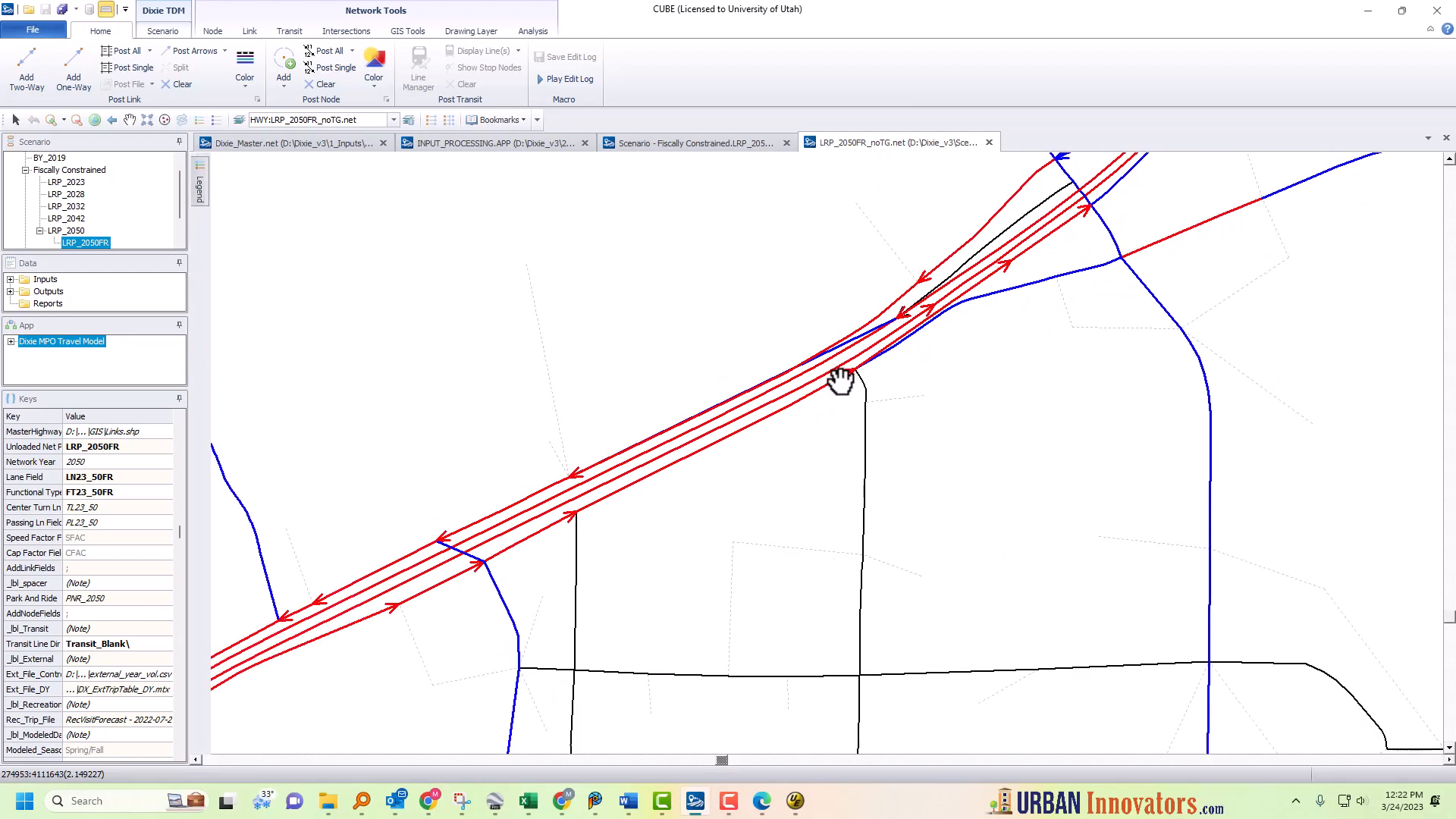
drag(546, 498, 807, 382)
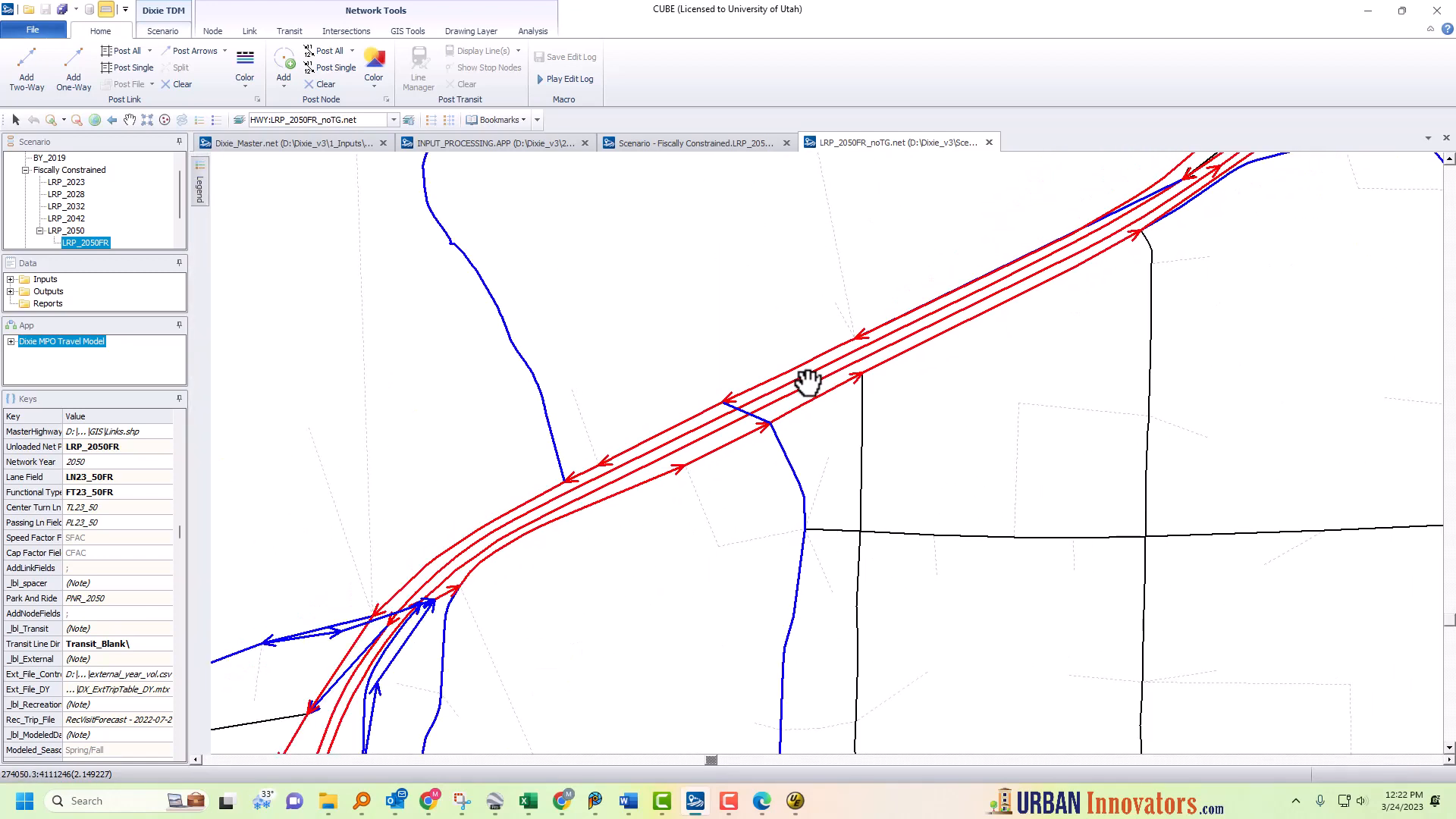
drag(553, 543, 689, 458)
Examine how the frontage roads and ramps tie into the downtown street grid and the parkway north of it.
scroll(532, 630, down, 1)
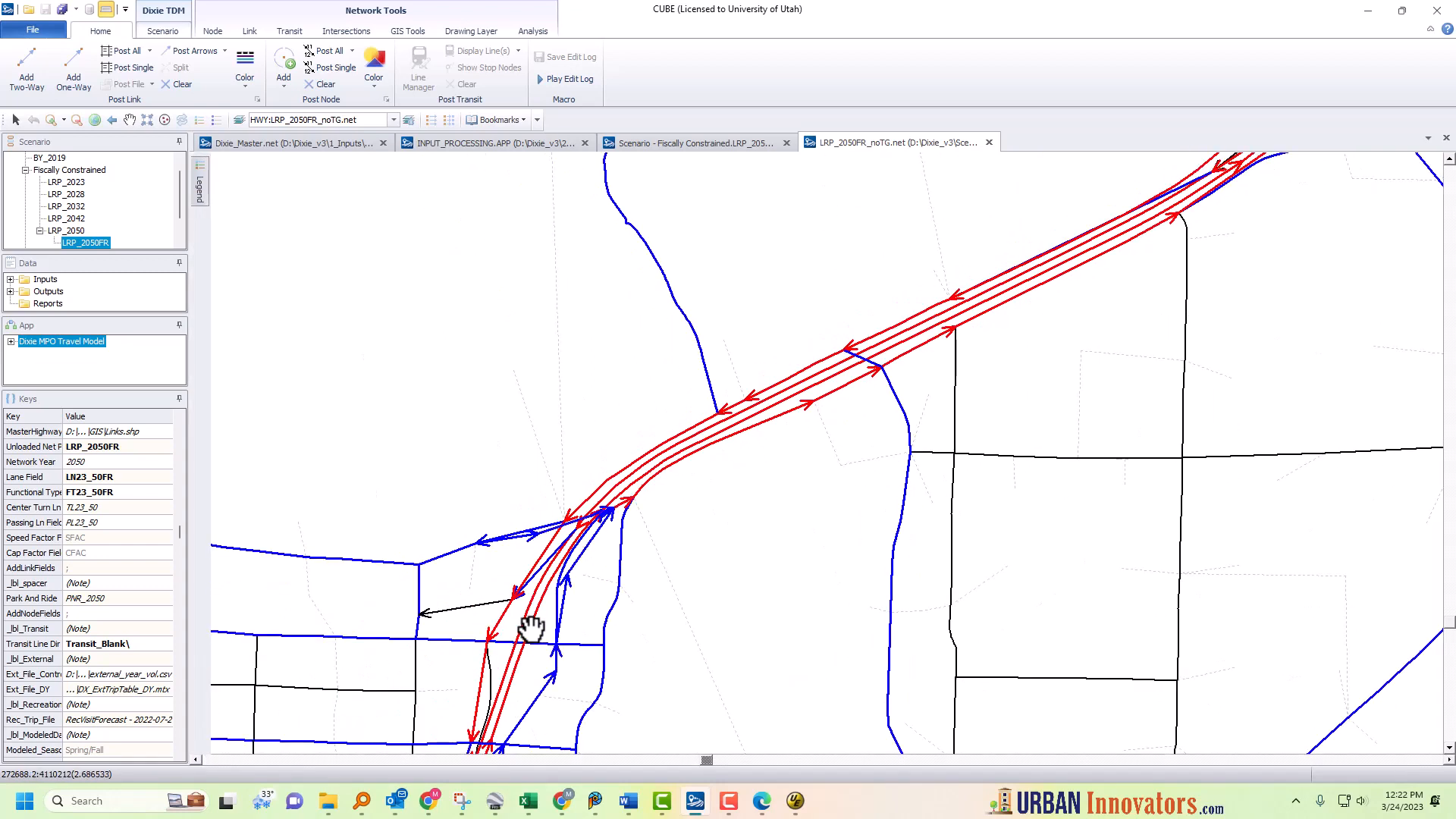
scroll(531, 629, down, 1)
drag(540, 643, 679, 429)
scroll(660, 482, down, 2)
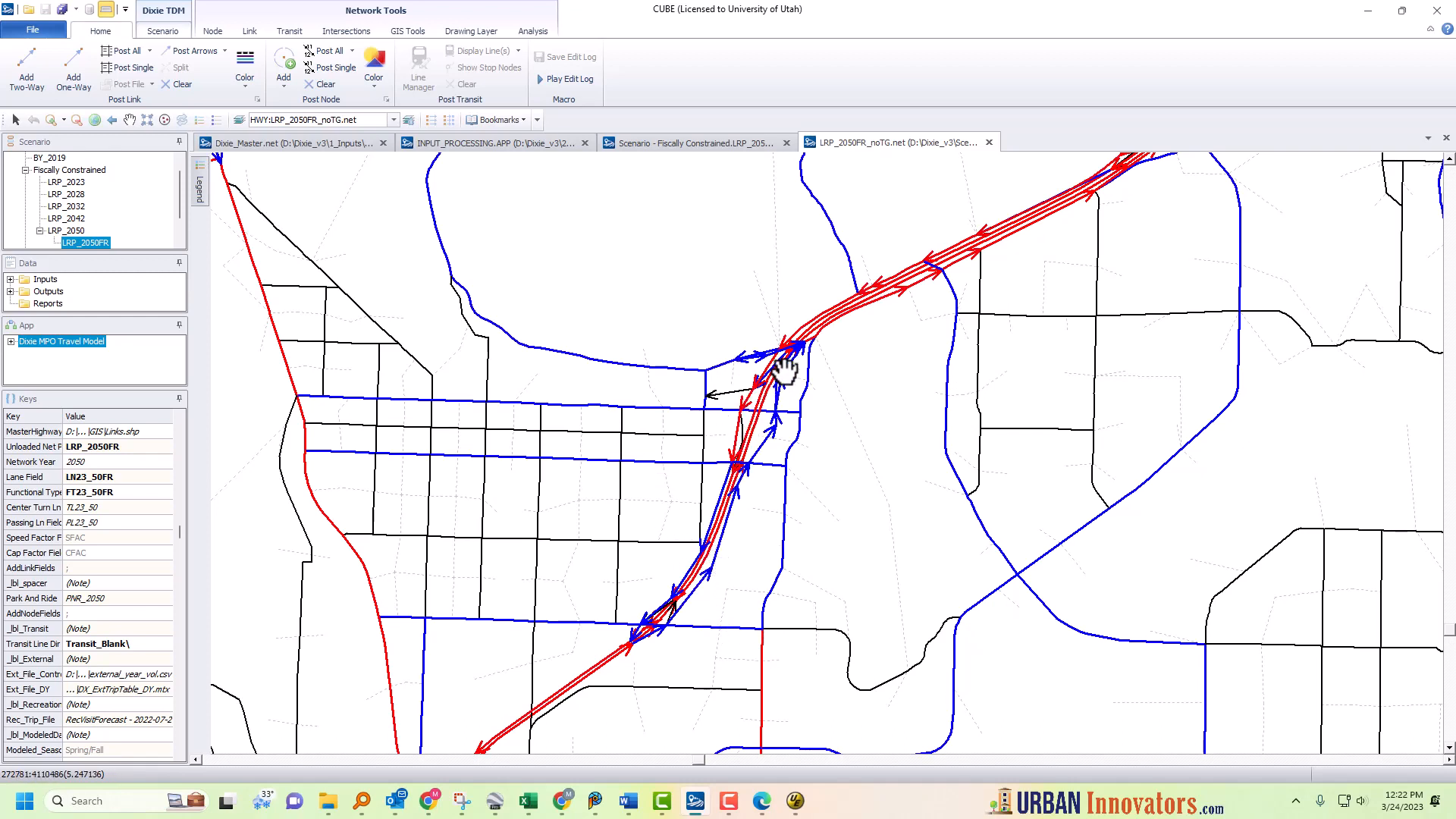
drag(783, 370, 797, 453)
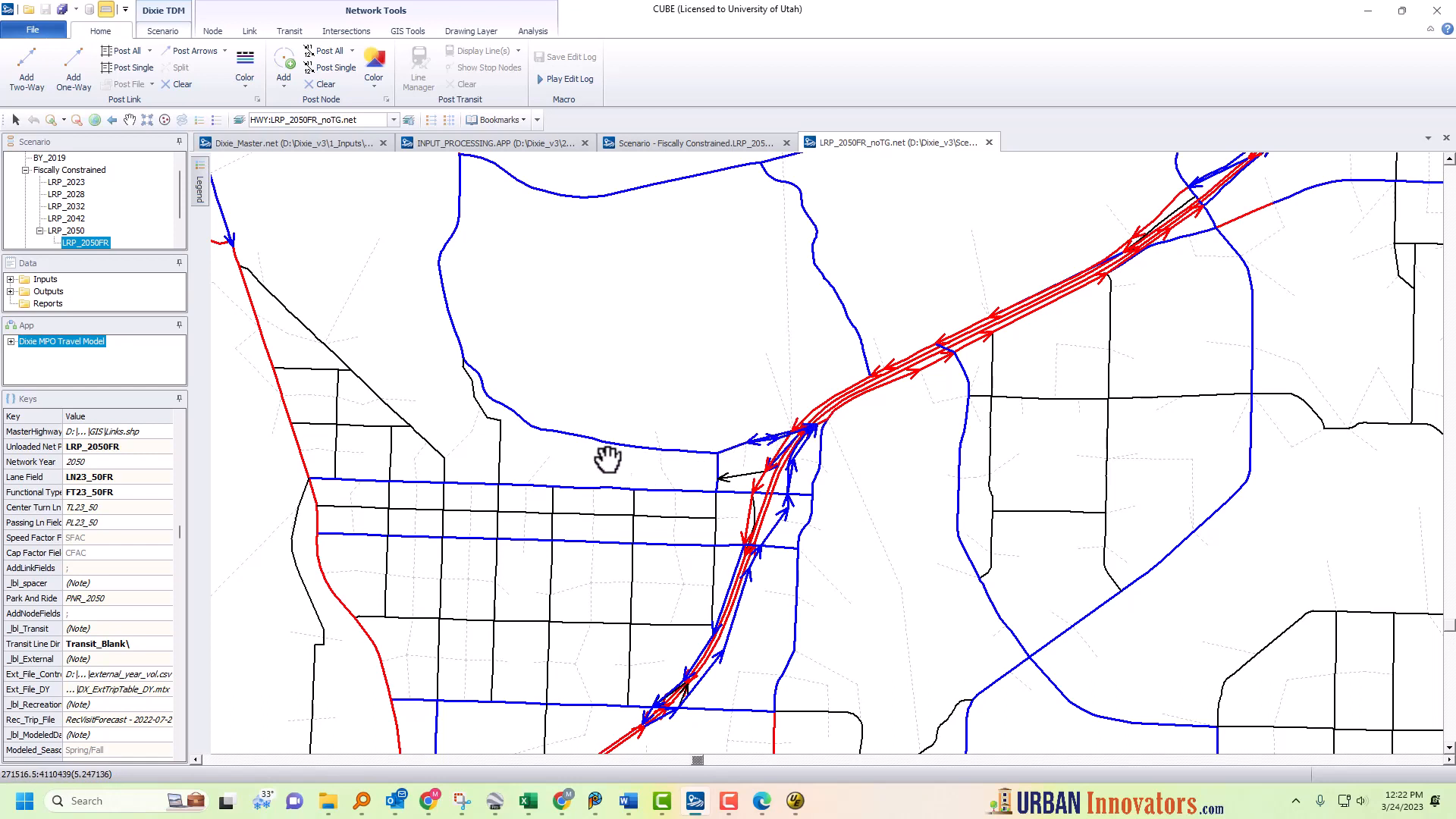
drag(464, 309, 502, 433)
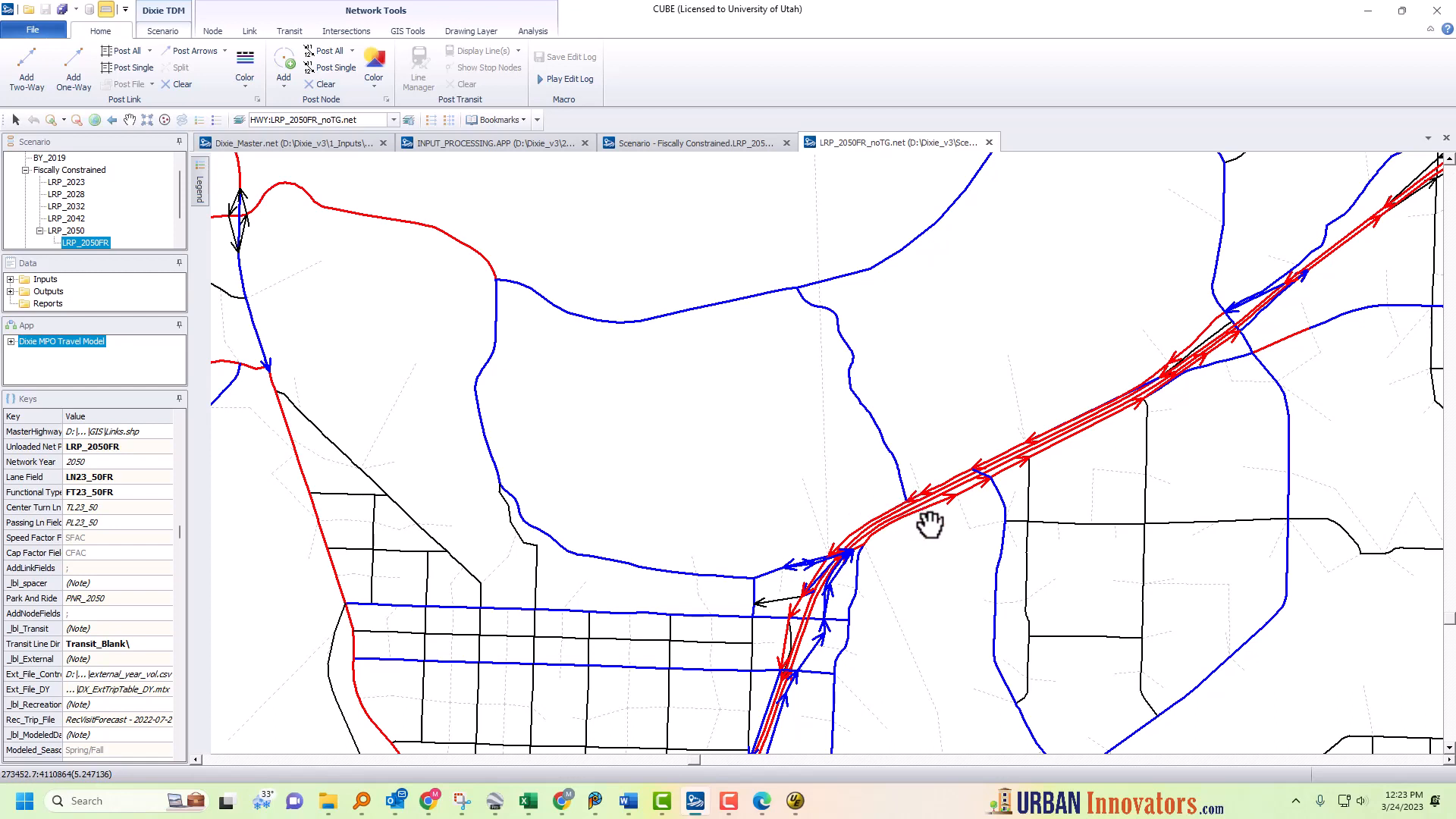
scroll(929, 523, up, 2)
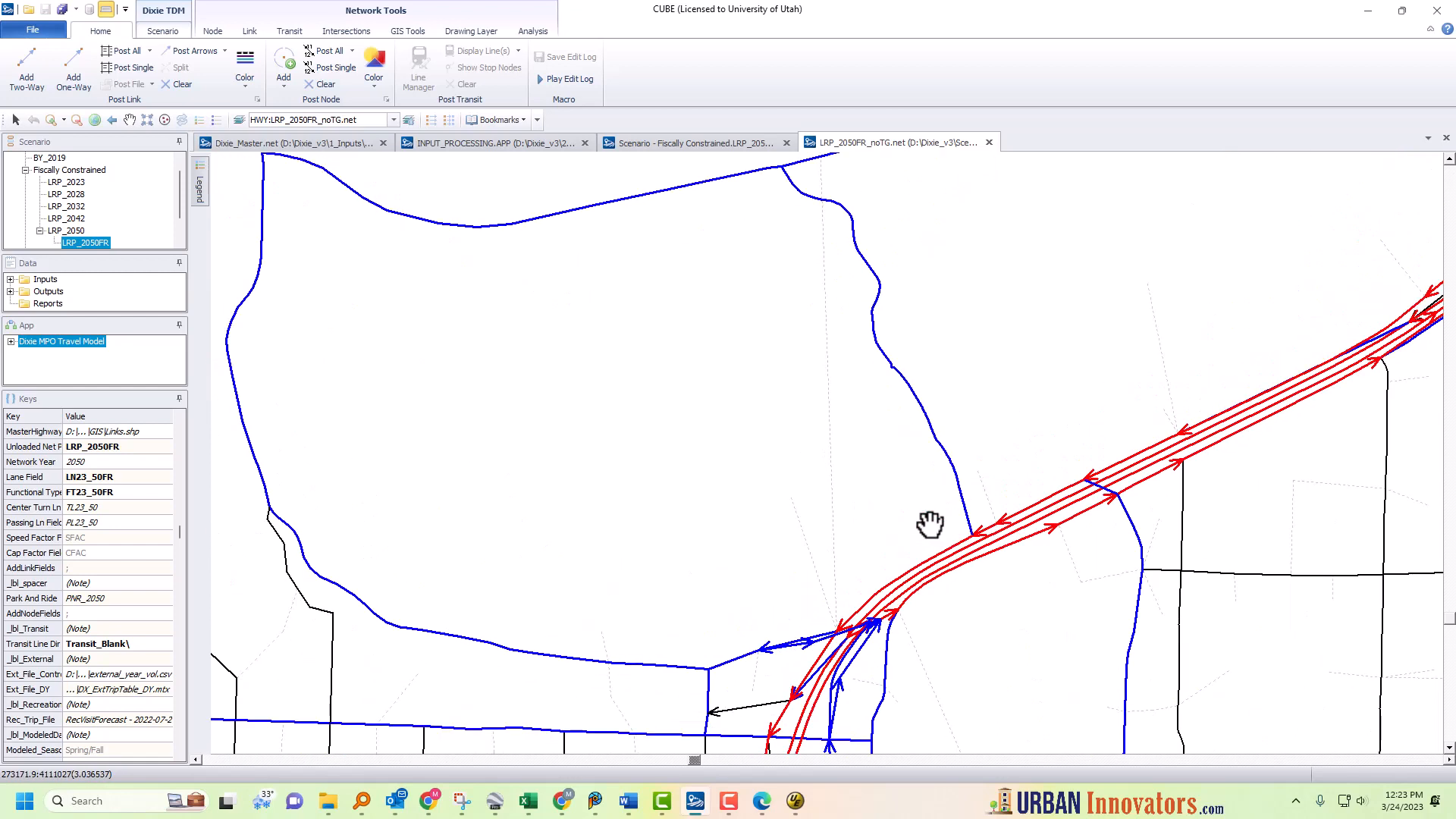
scroll(929, 523, down, 2)
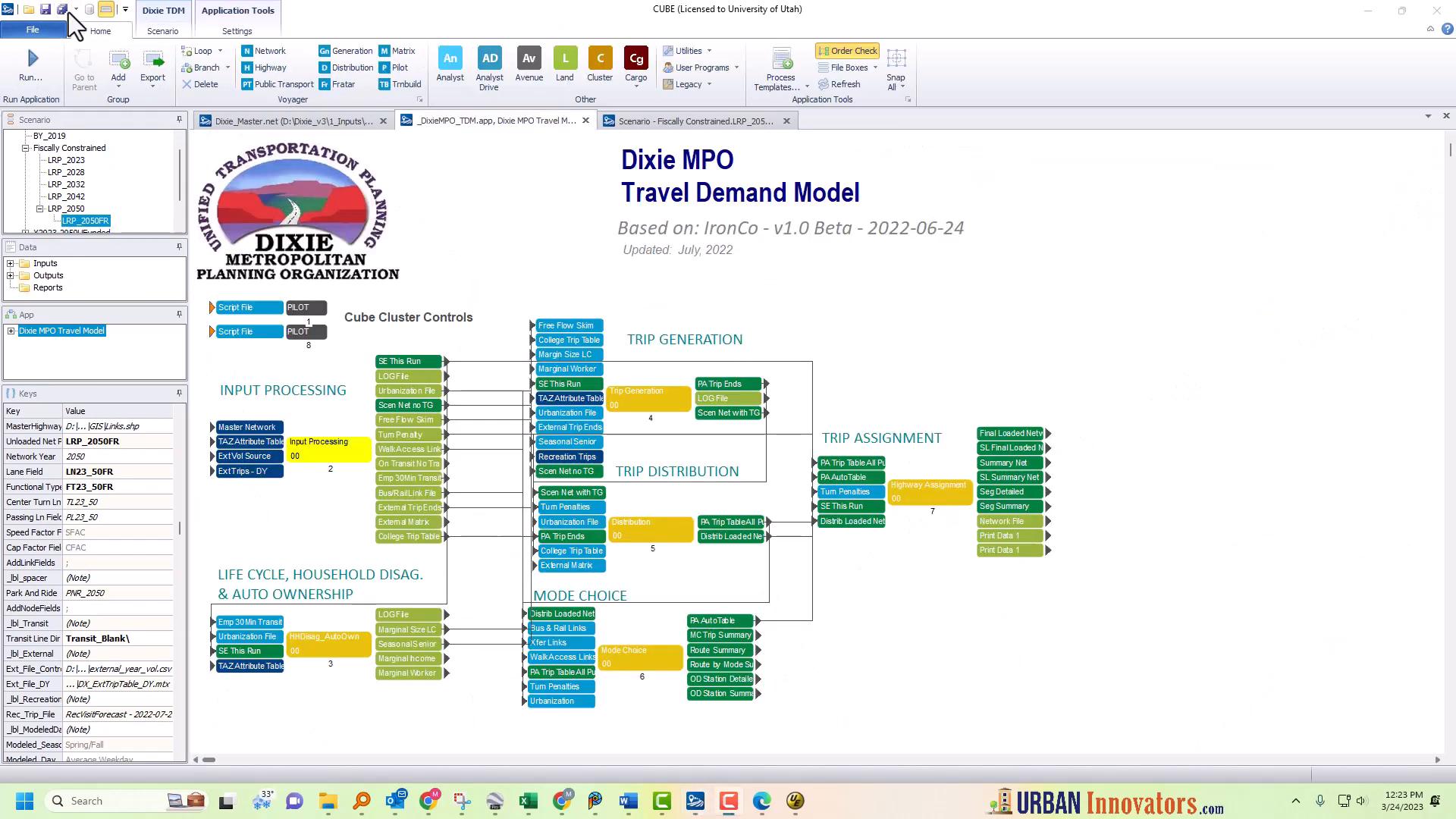
Save all open files and open the LRP_2050FR scenario.
click(77, 11)
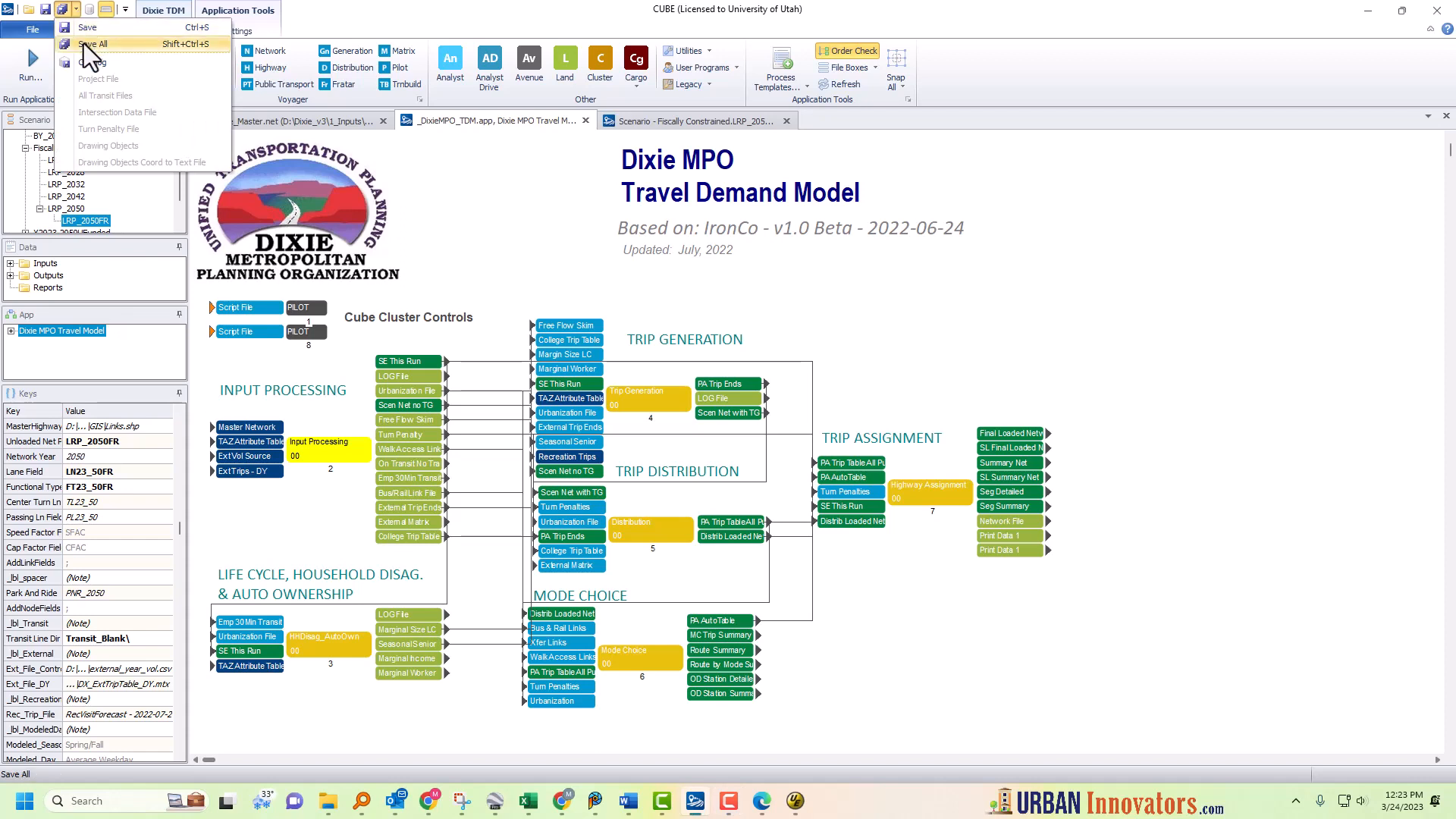
click(83, 44)
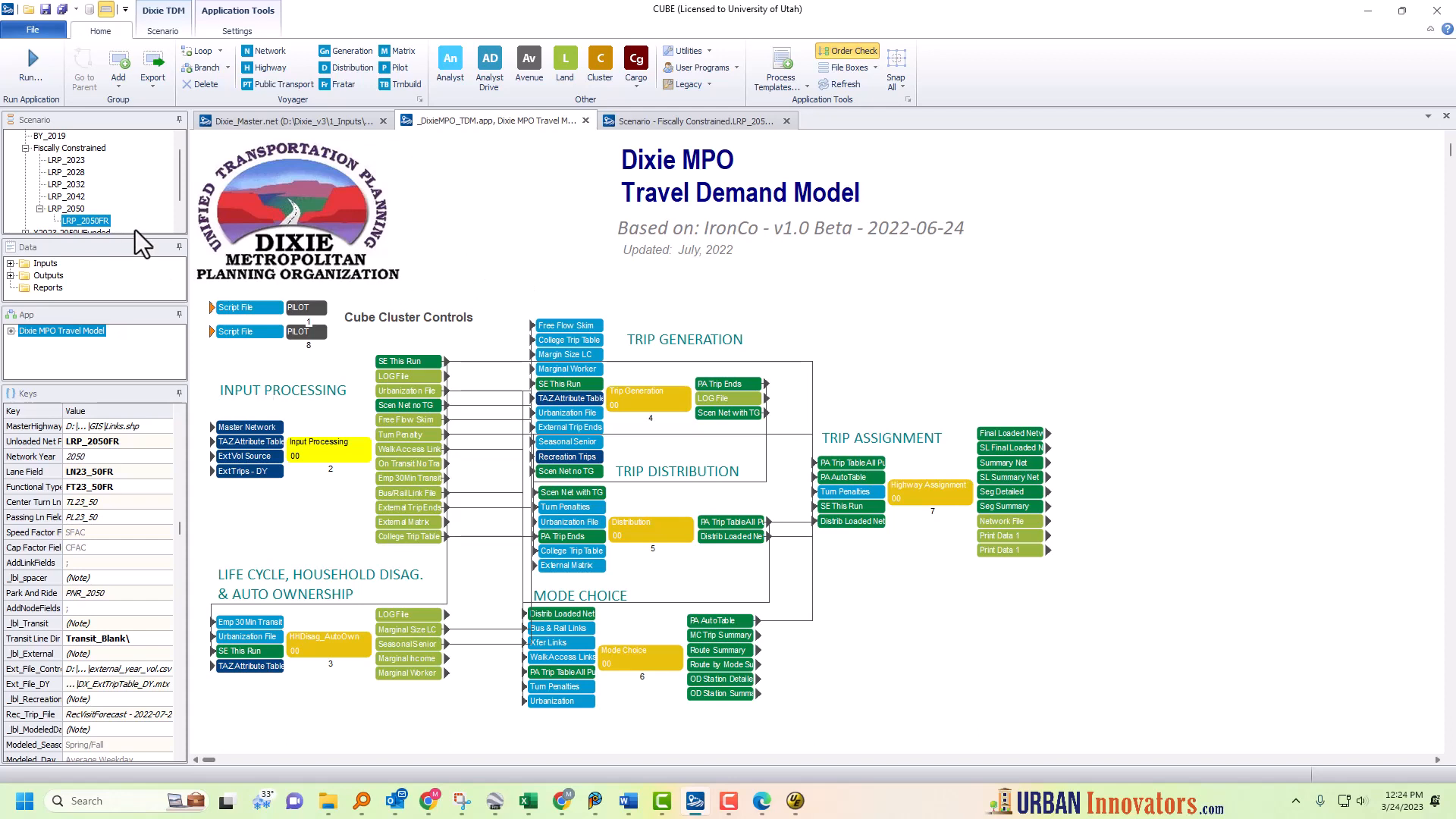
double_click(85, 221)
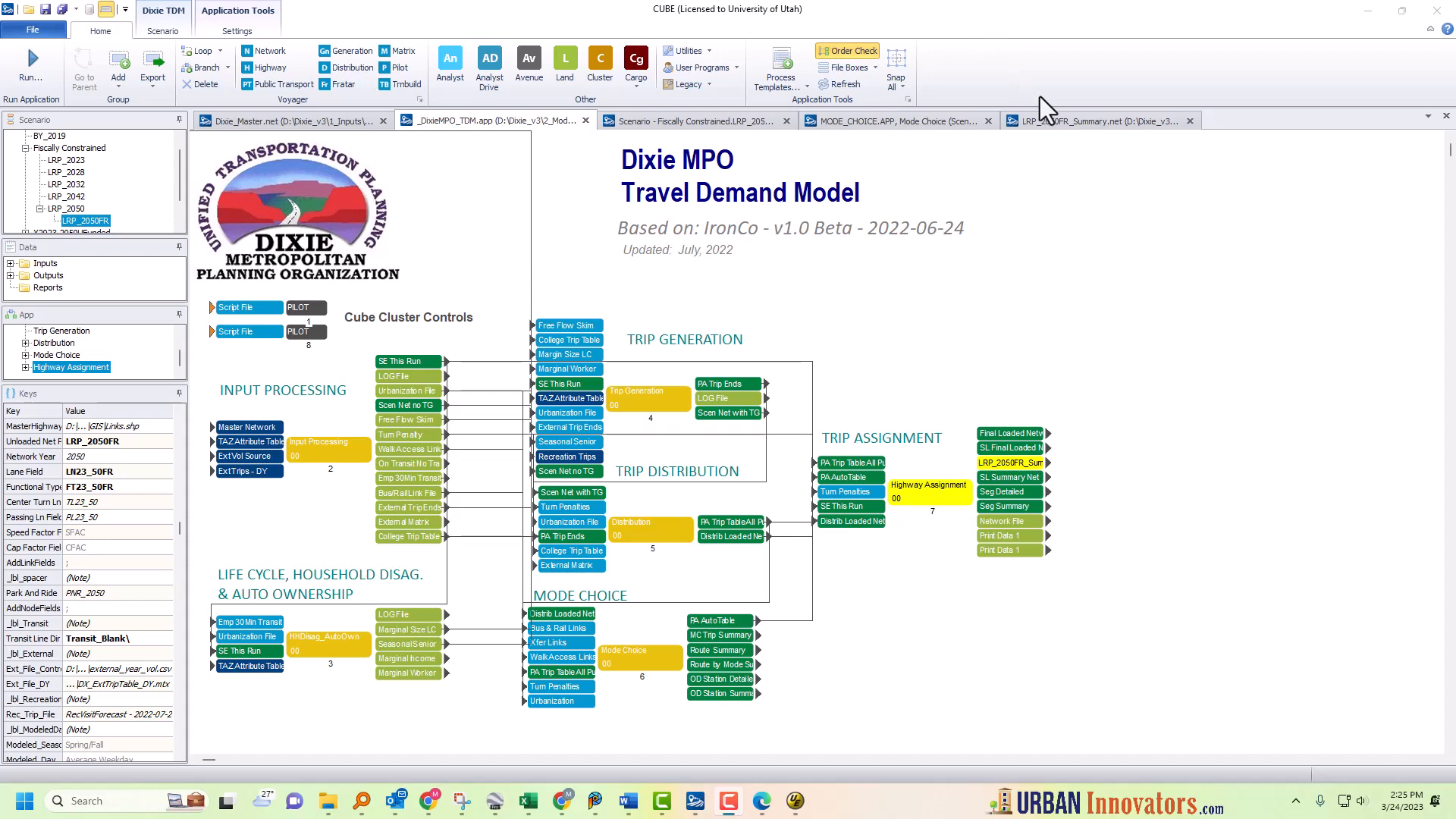
Switch to LRP_2050FR_Summary.net and examine the assigned volumes on the highway and streets around downtown.
click(1071, 124)
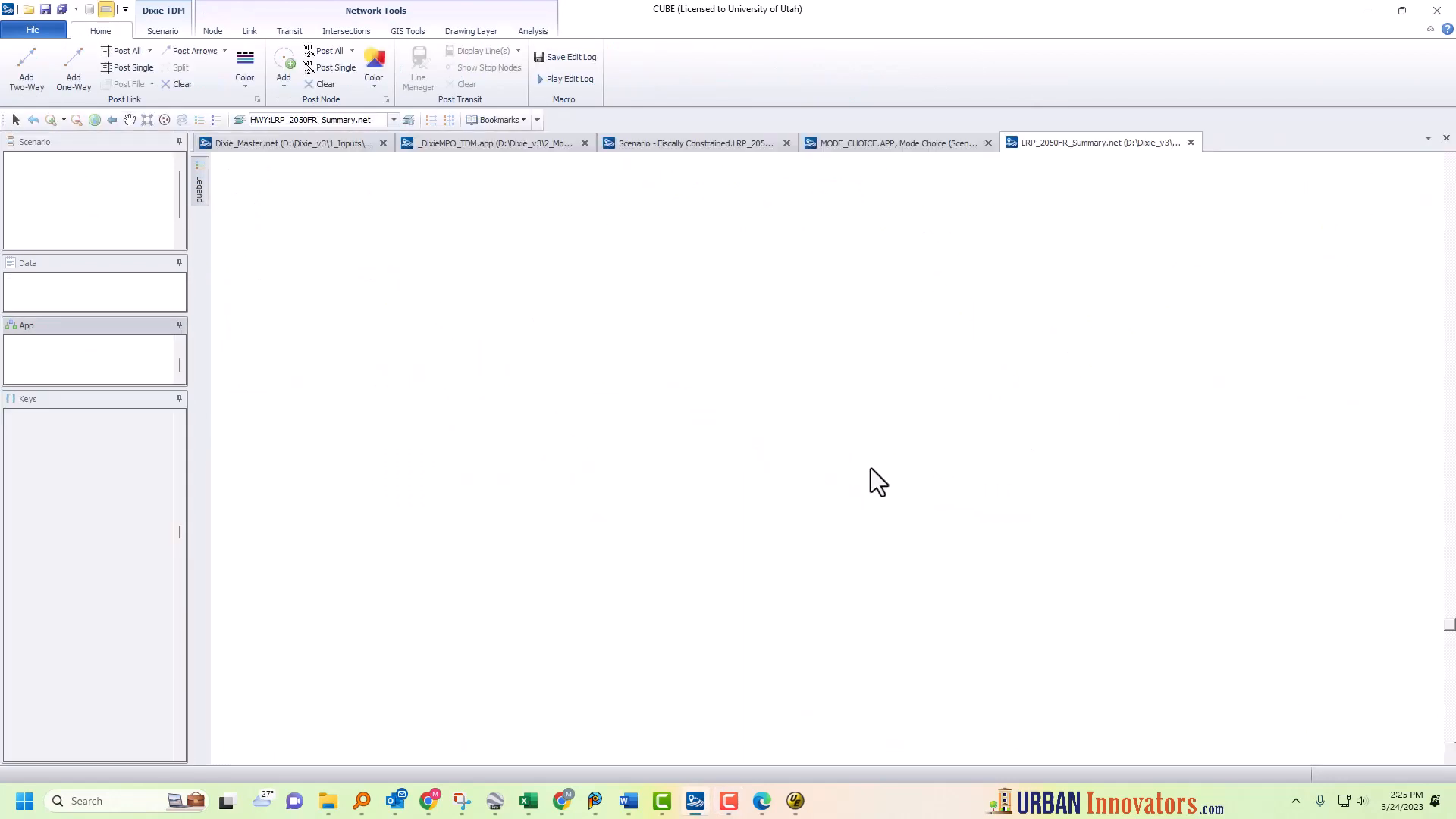
scroll(876, 485, up, 3)
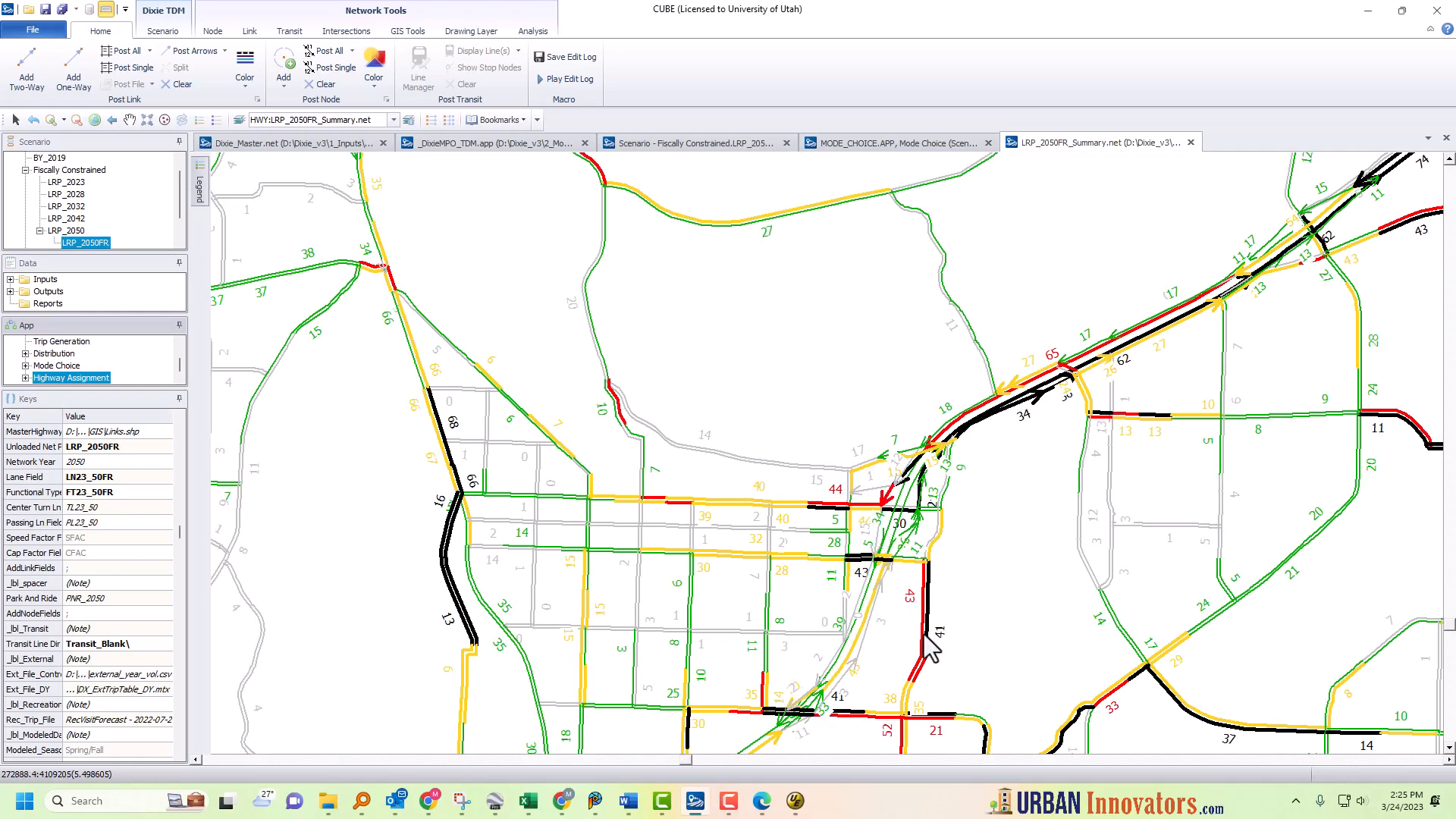
click(1449, 749)
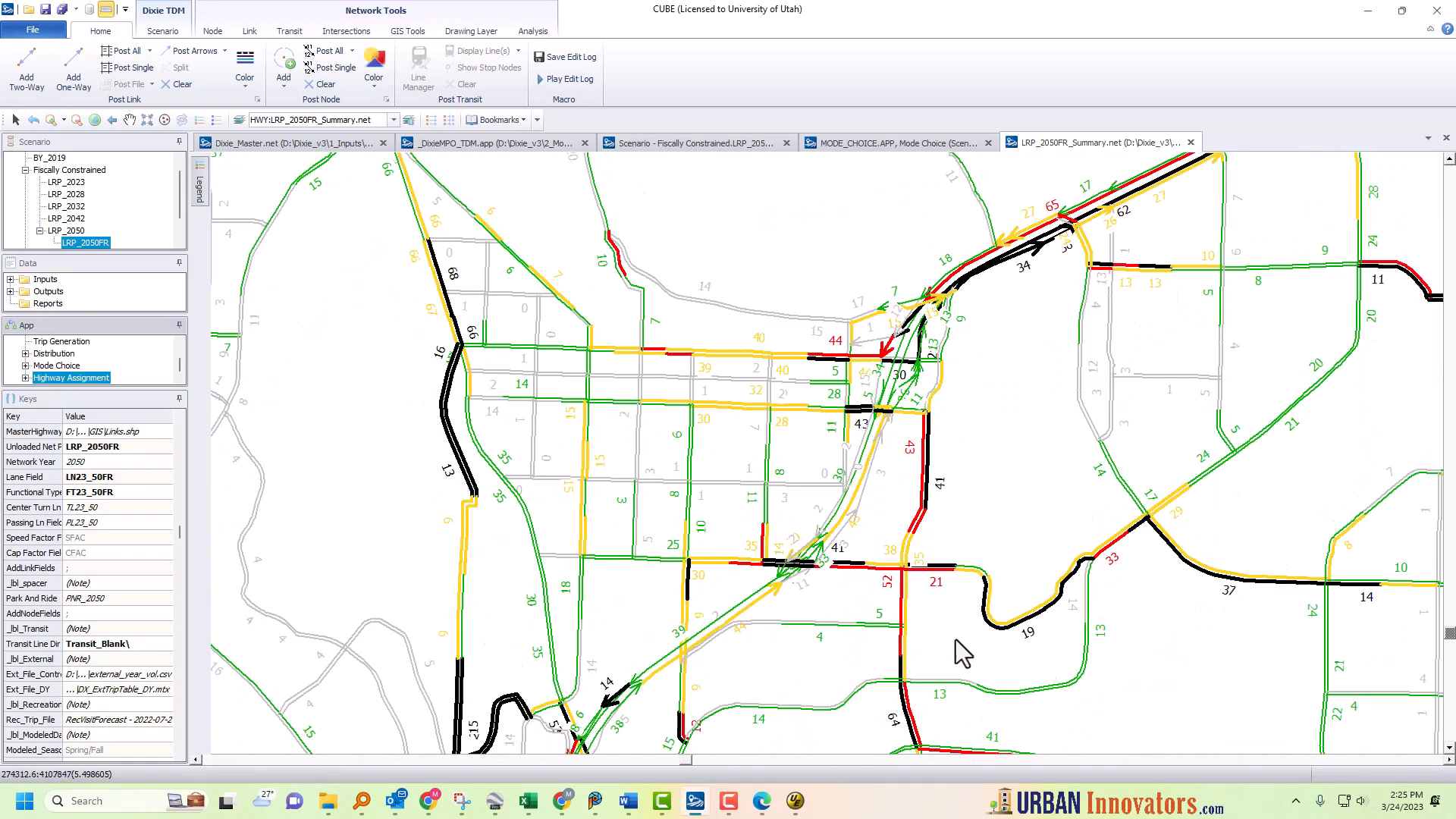
scroll(956, 640, up, 2)
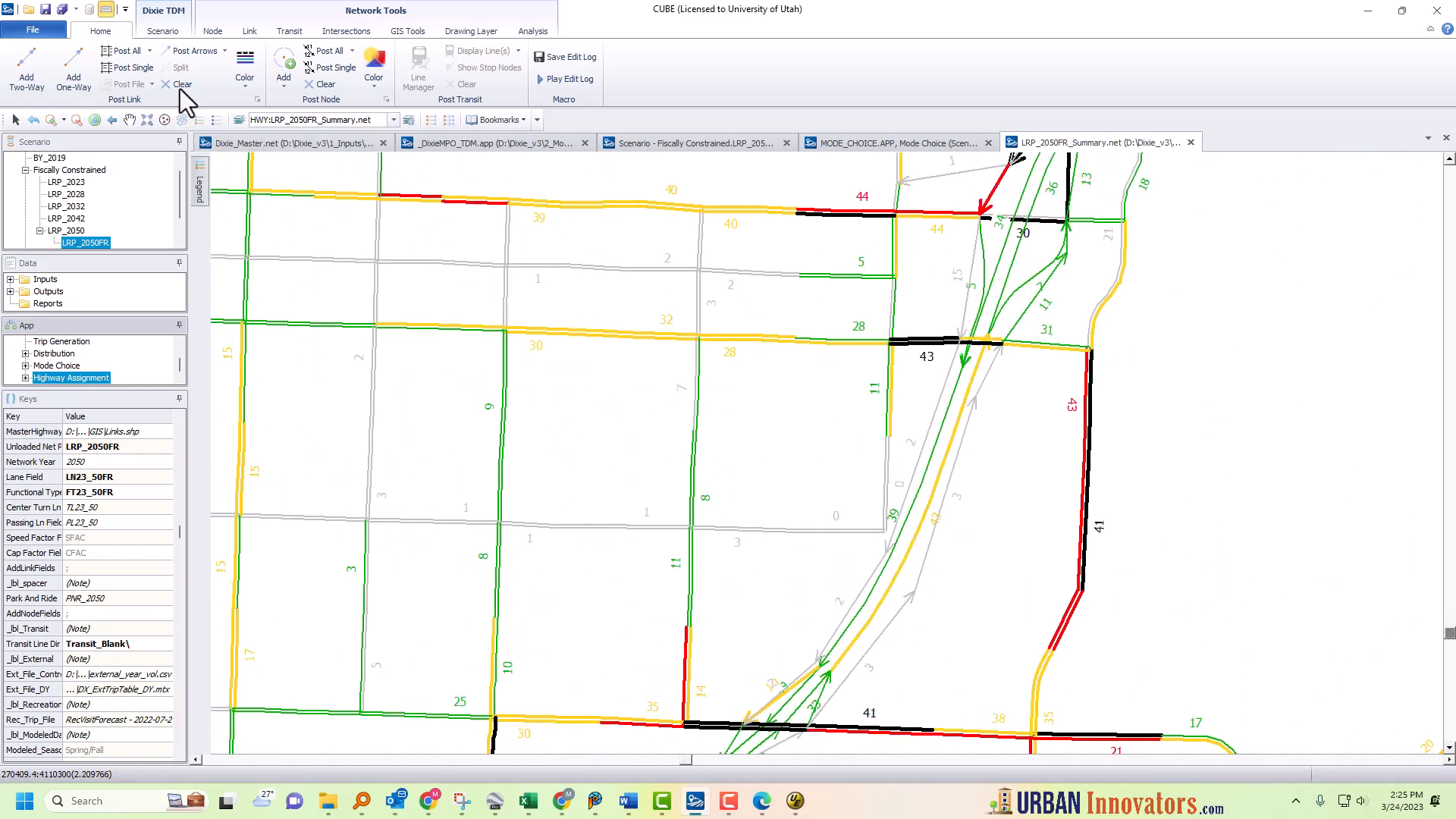
click(130, 119)
drag(734, 672, 740, 399)
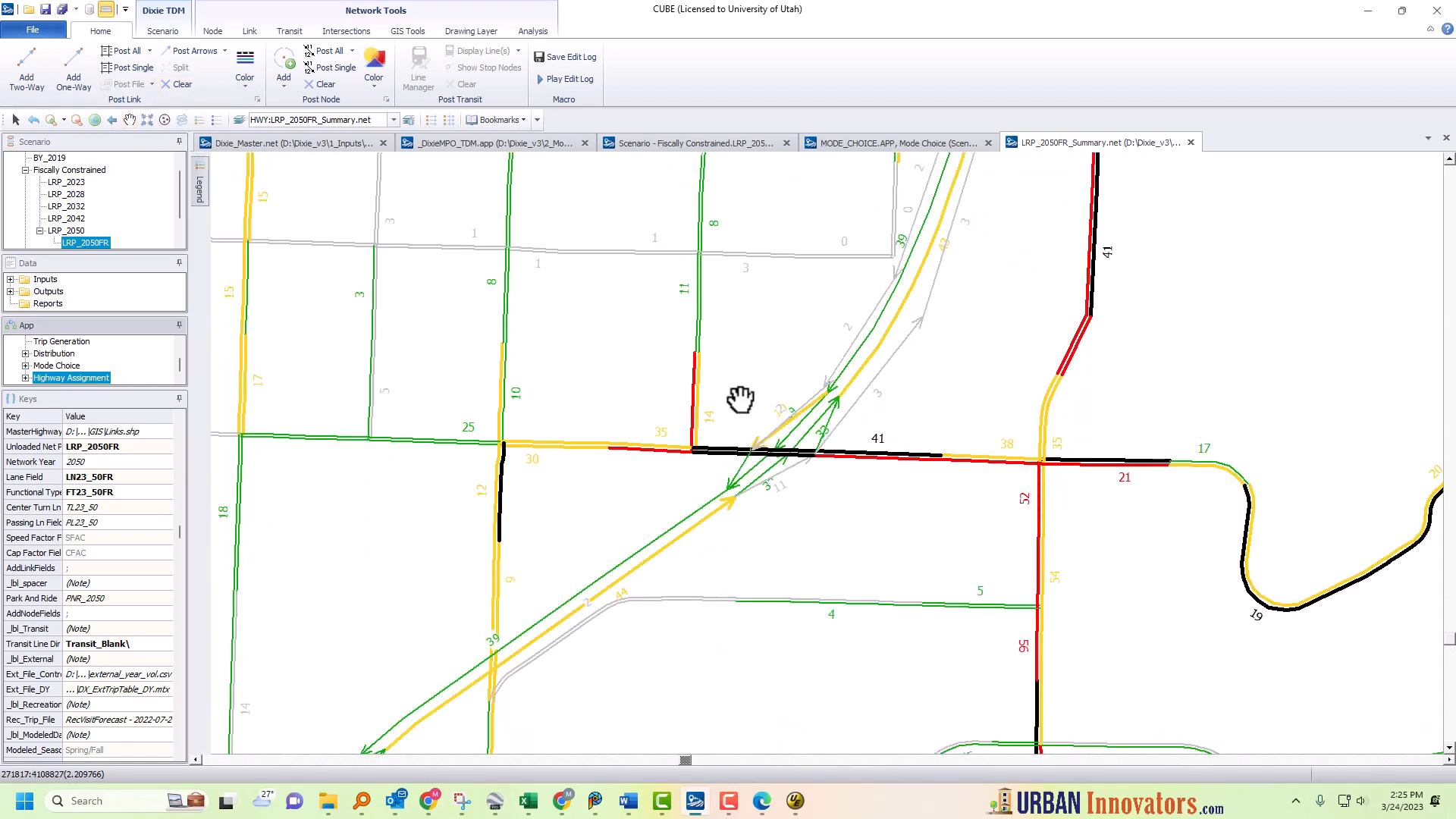
Examine the assigned volumes on the freeway, frontage roads and ramps northward from the southern downtown interchange.
scroll(883, 413, up, 2)
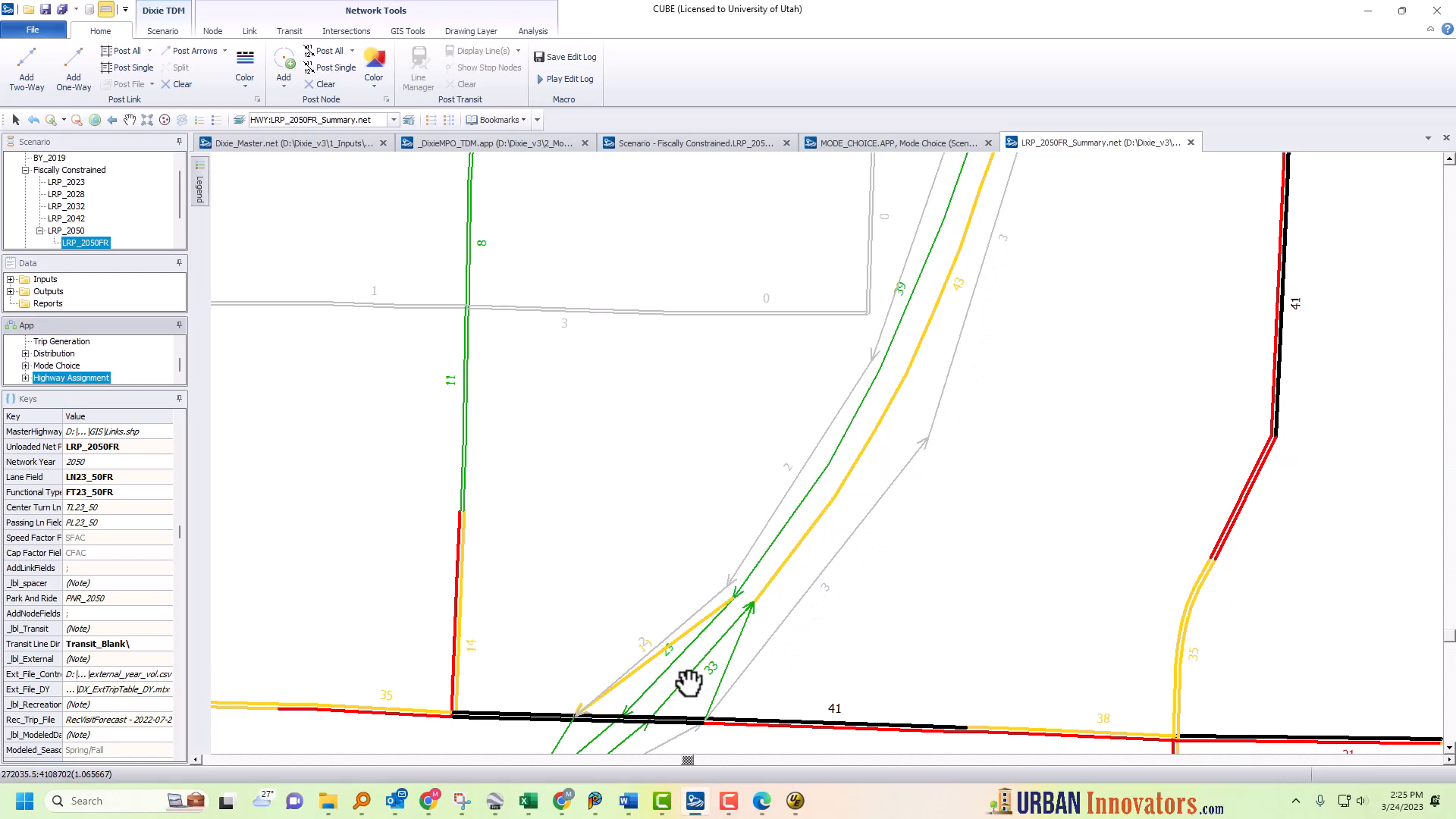
drag(670, 701, 667, 629)
drag(920, 298, 741, 741)
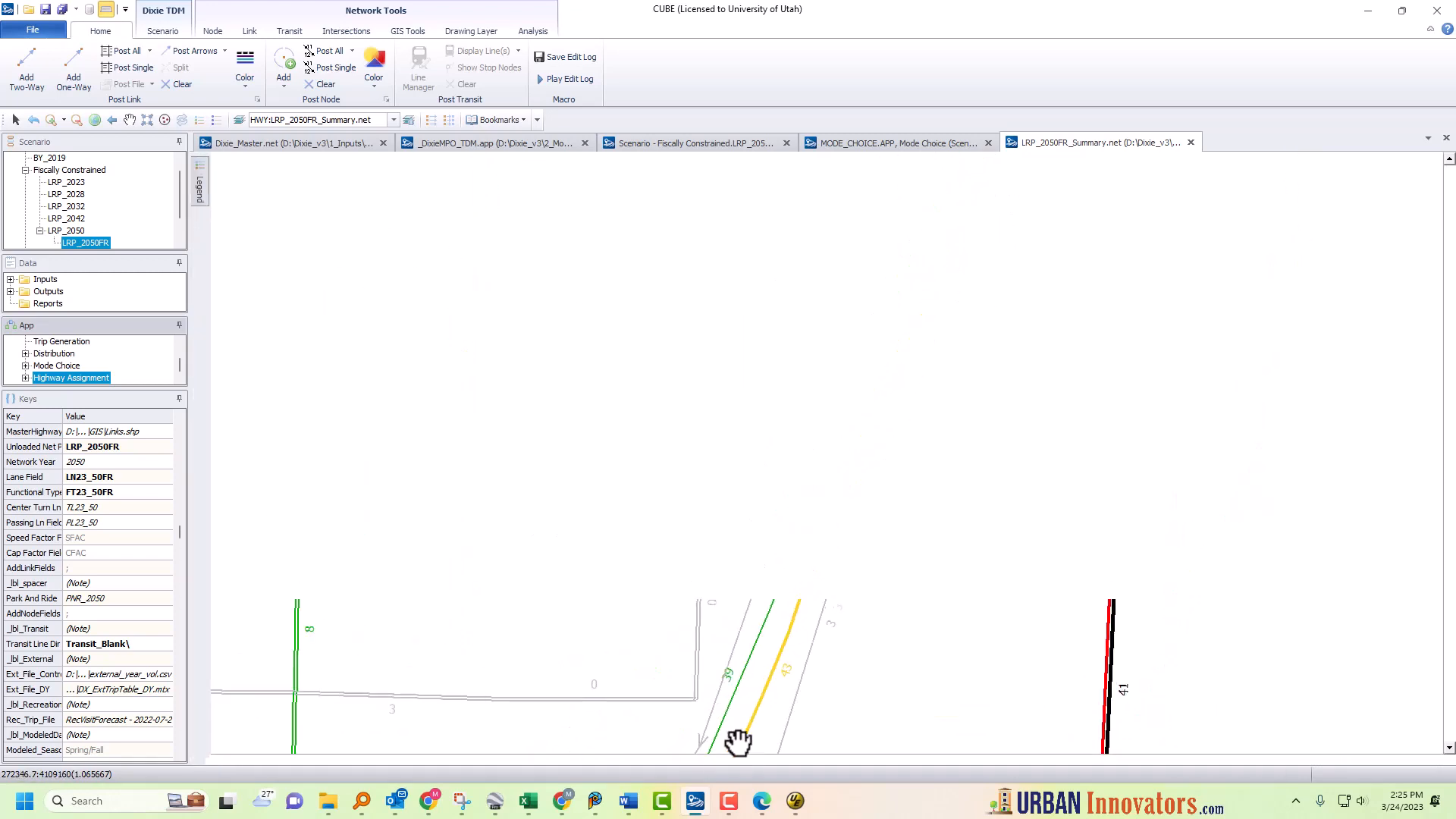
drag(841, 568, 881, 475)
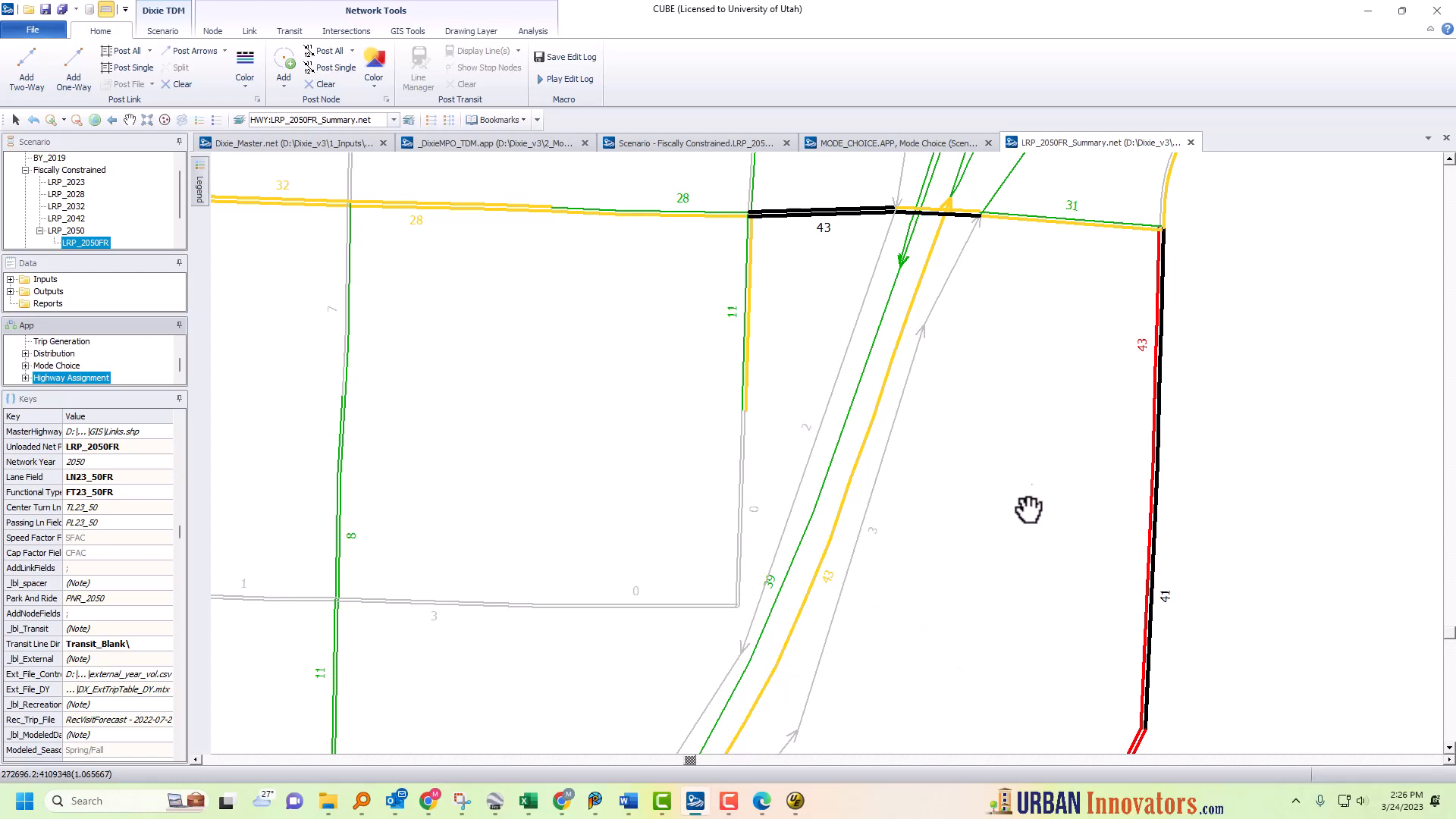
drag(912, 366, 734, 794)
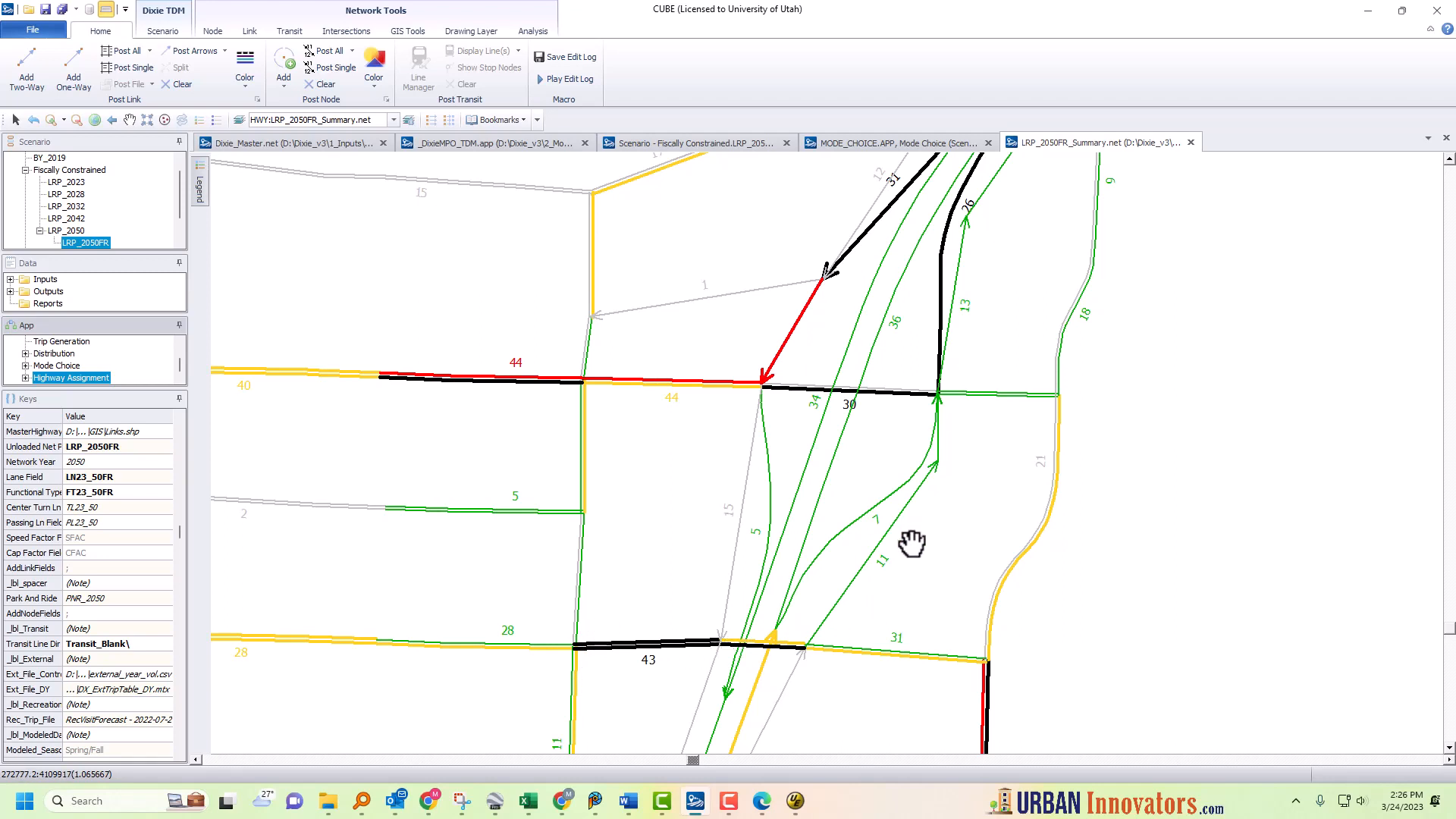
mouse_move(893, 400)
mouse_down()
mouse_move(894, 559)
mouse_move(917, 405)
mouse_up()
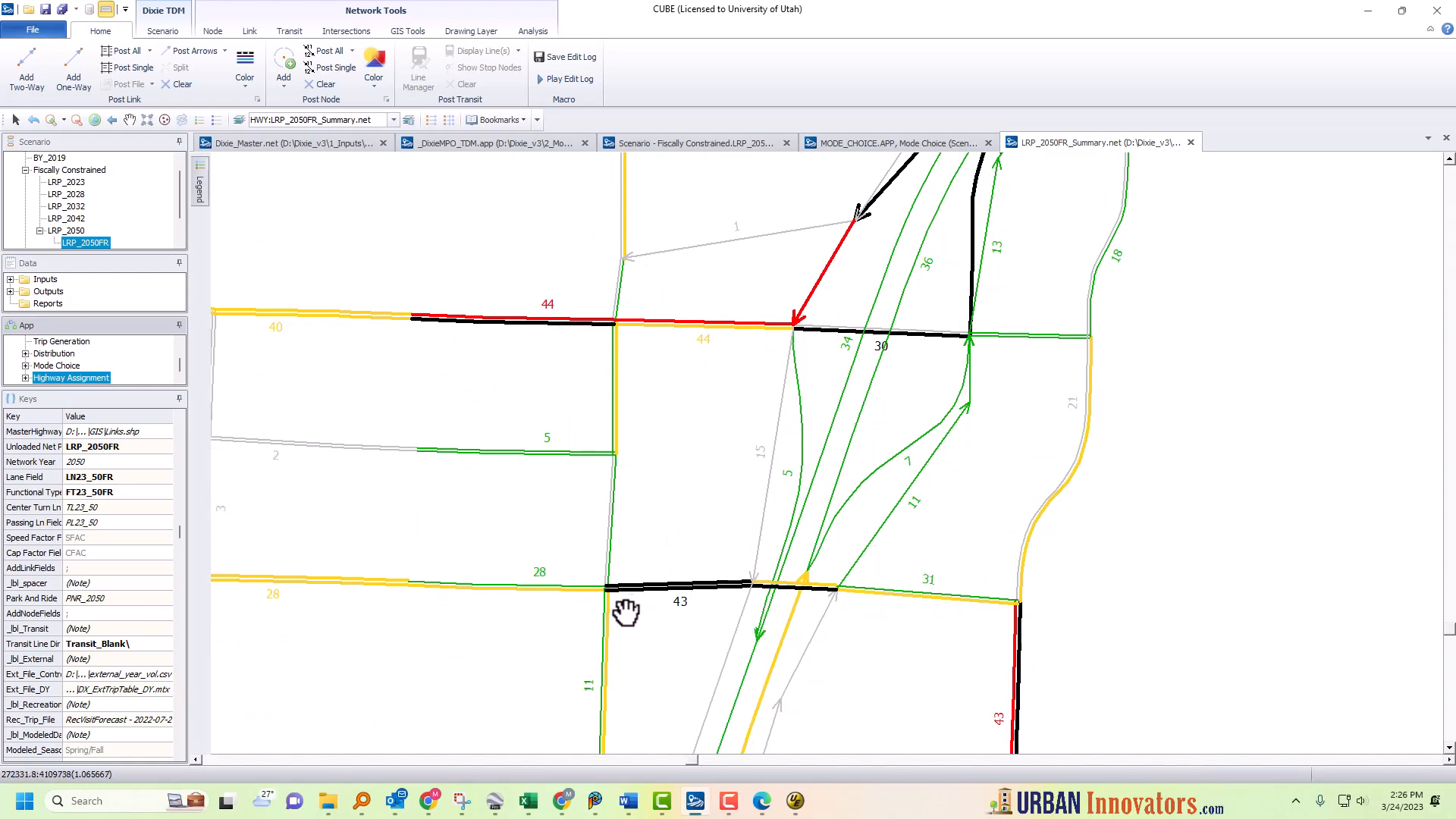
drag(727, 458, 684, 674)
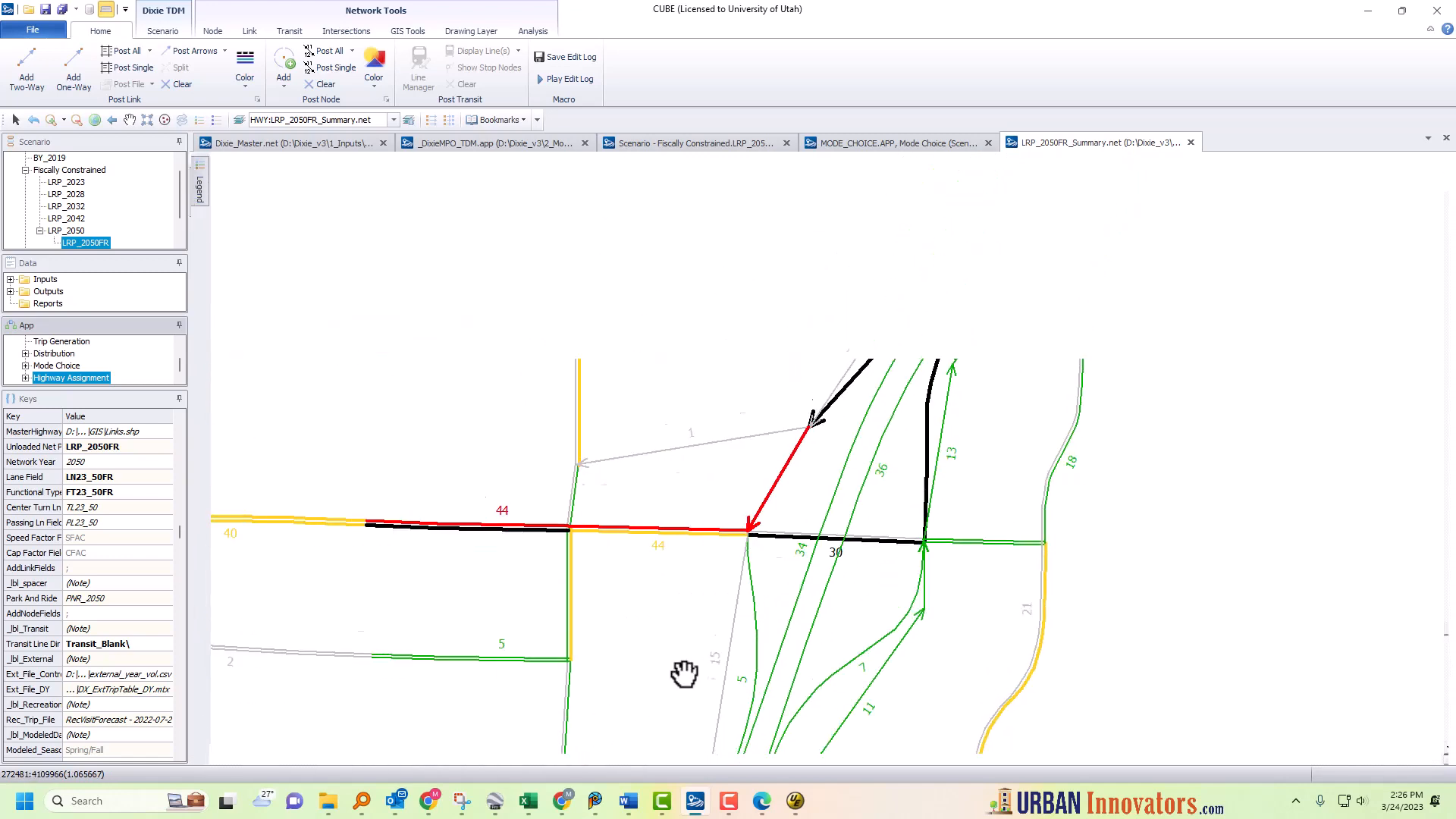
drag(702, 618, 796, 650)
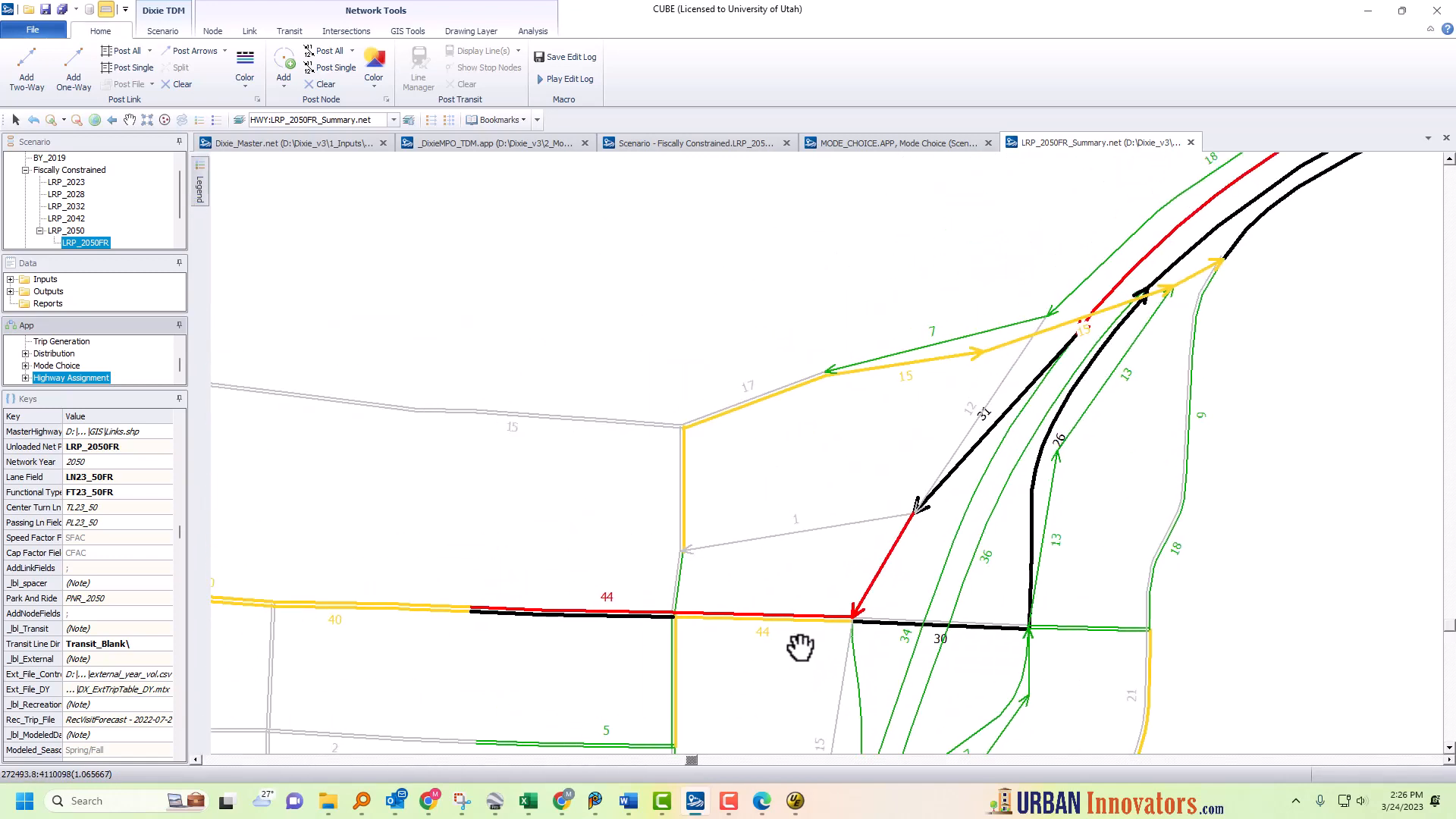
Examine the assigned volumes at the northern ramp crossing and on the parallel east-west routes leading west from it.
drag(1023, 390, 852, 584)
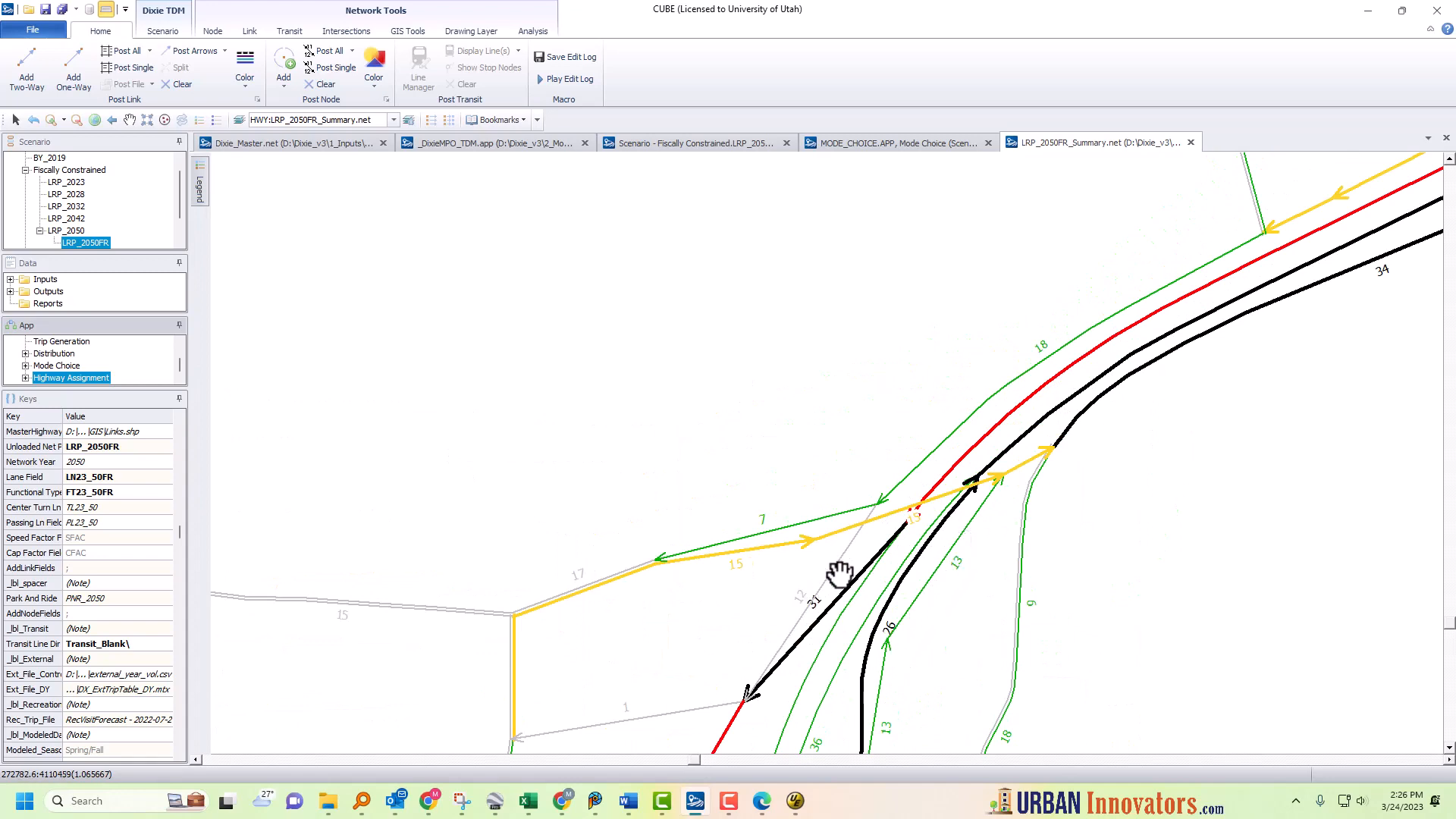
scroll(781, 587, up, 2)
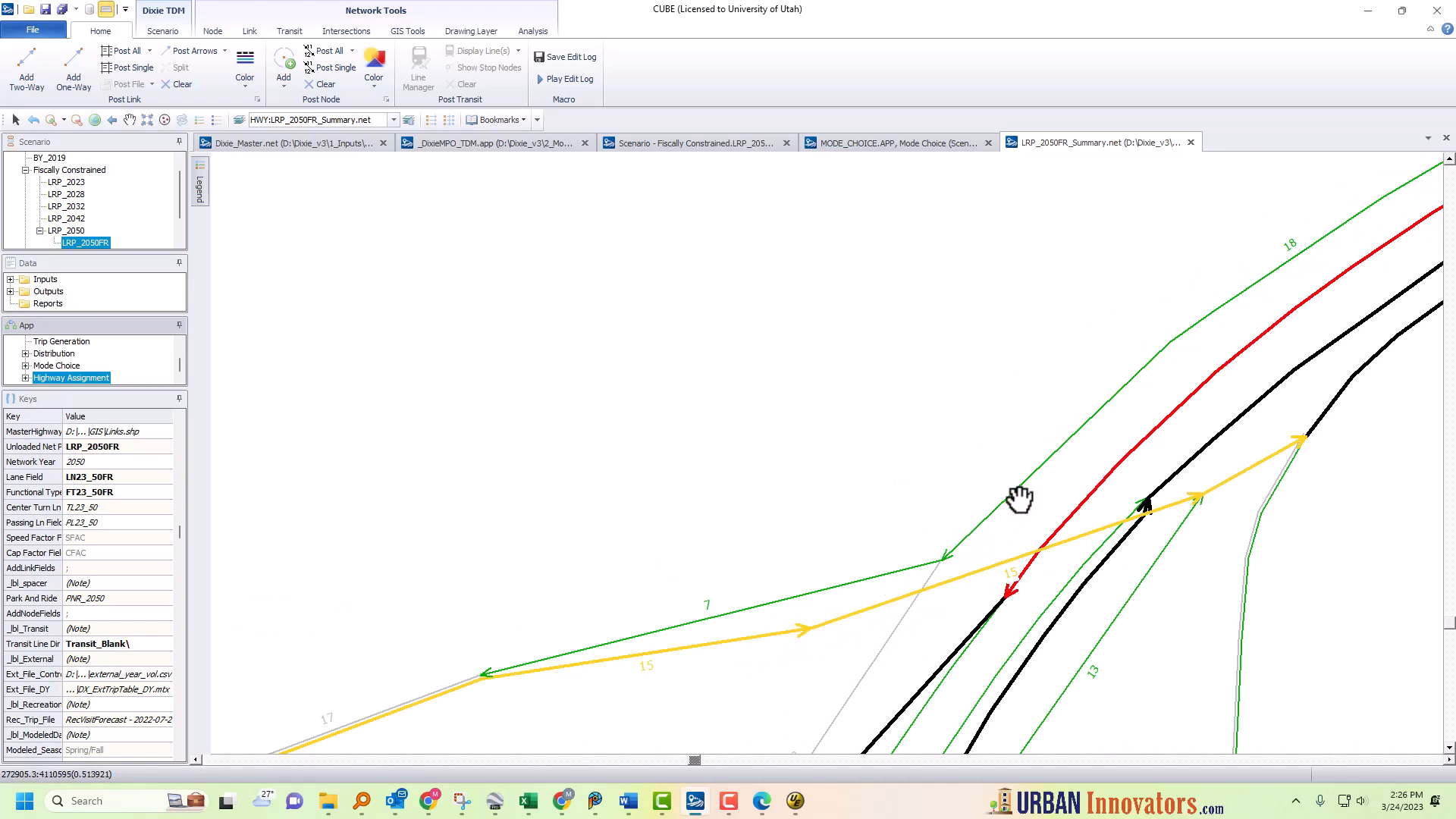
scroll(950, 537, down, 2)
drag(834, 604, 966, 398)
scroll(963, 400, down, 2)
drag(722, 487, 906, 398)
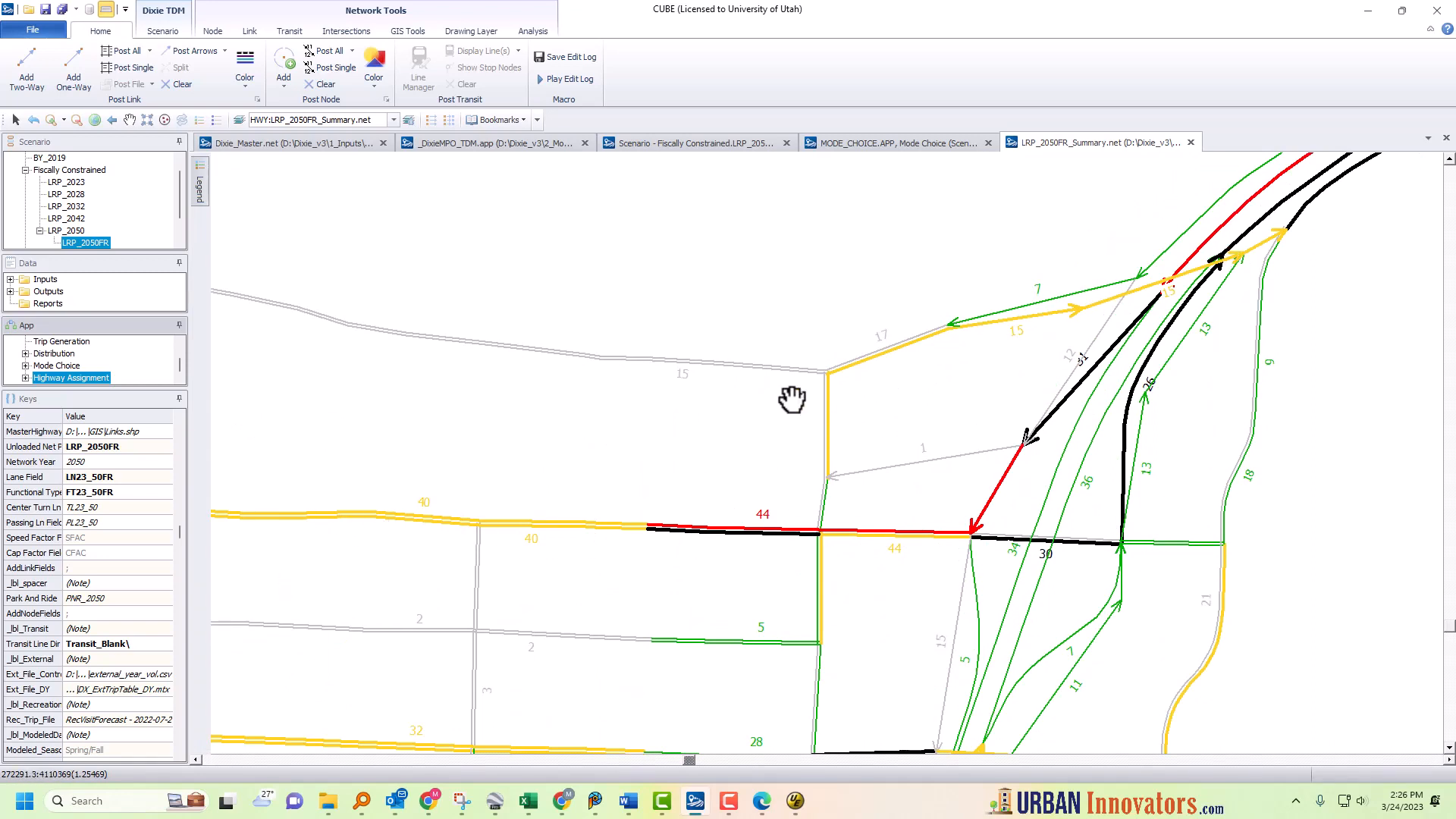
drag(413, 408, 764, 455)
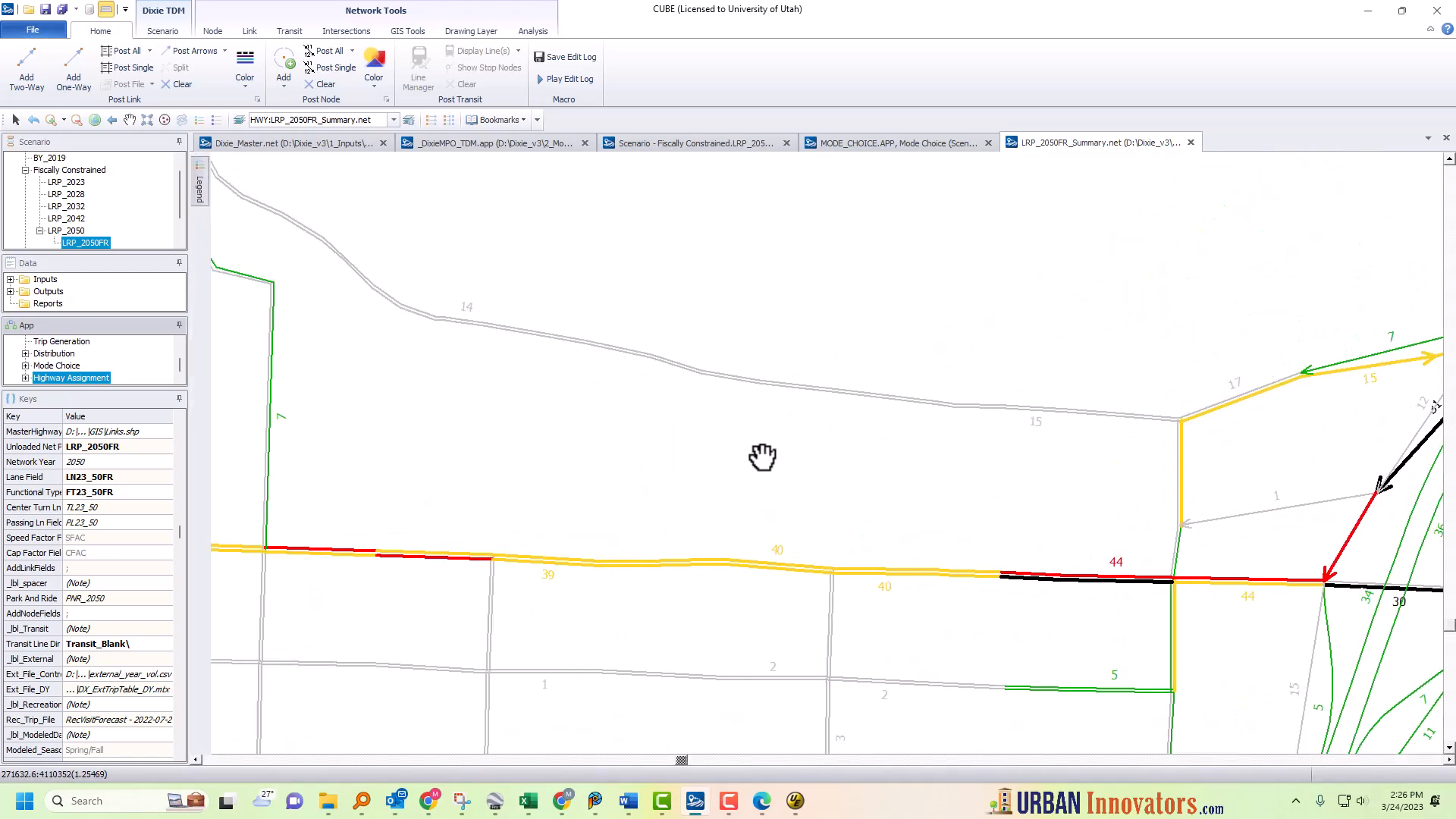
scroll(762, 457, down, 1)
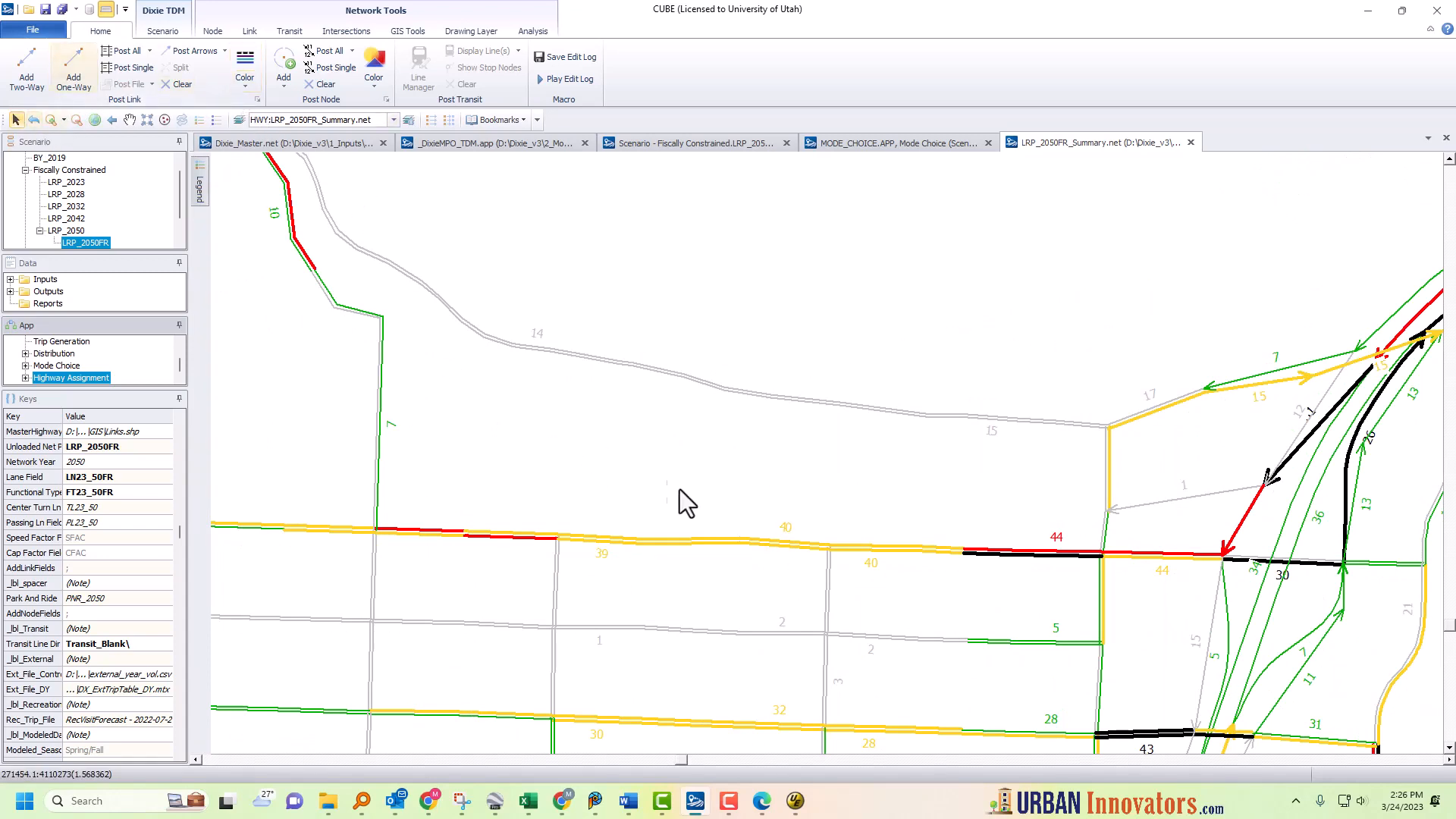
Inspect the link attributes of St. George Boulevard link 1180-1693 and Red Hills link 1696-2222 for comparison.
click(738, 540)
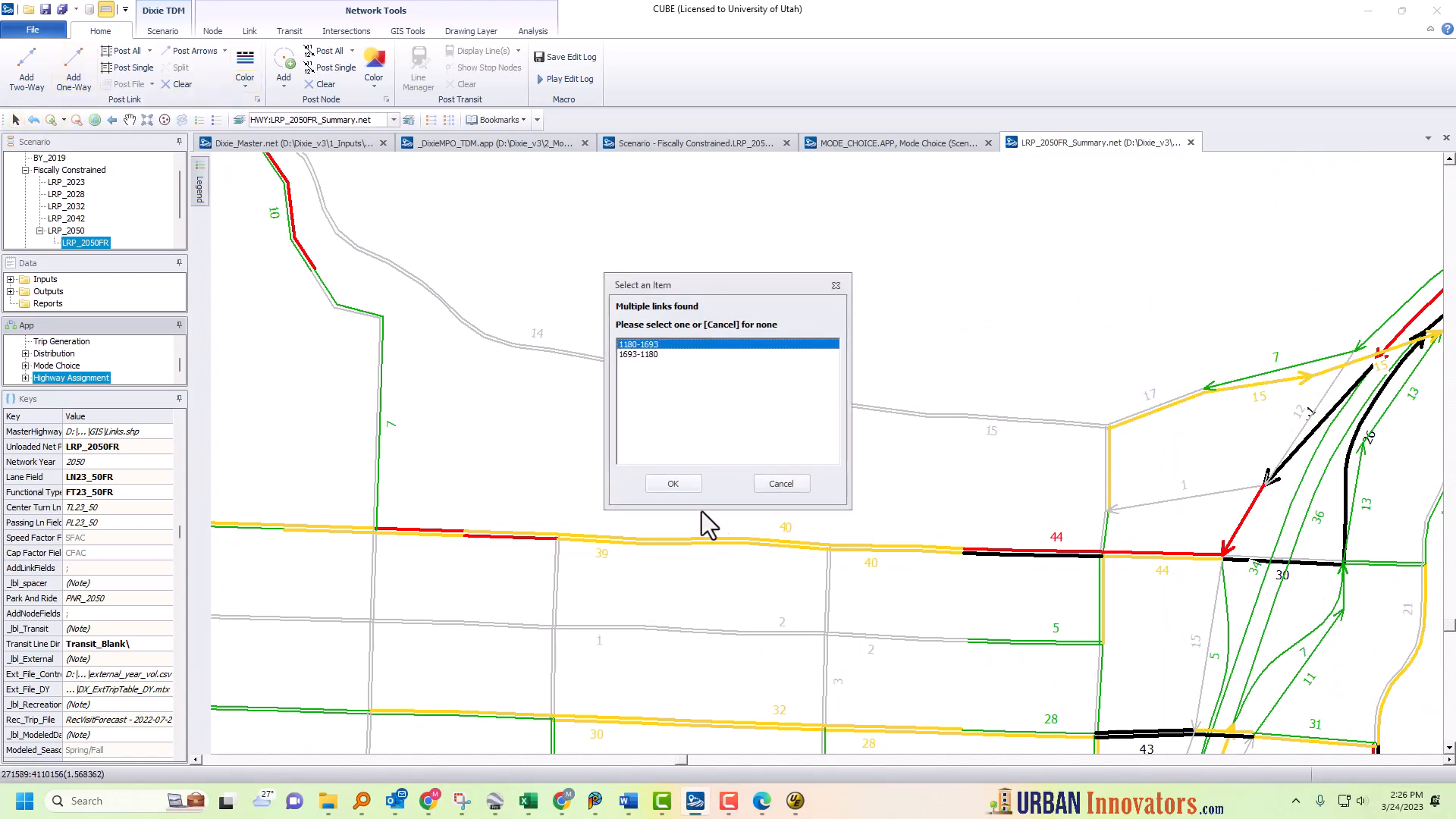
click(680, 487)
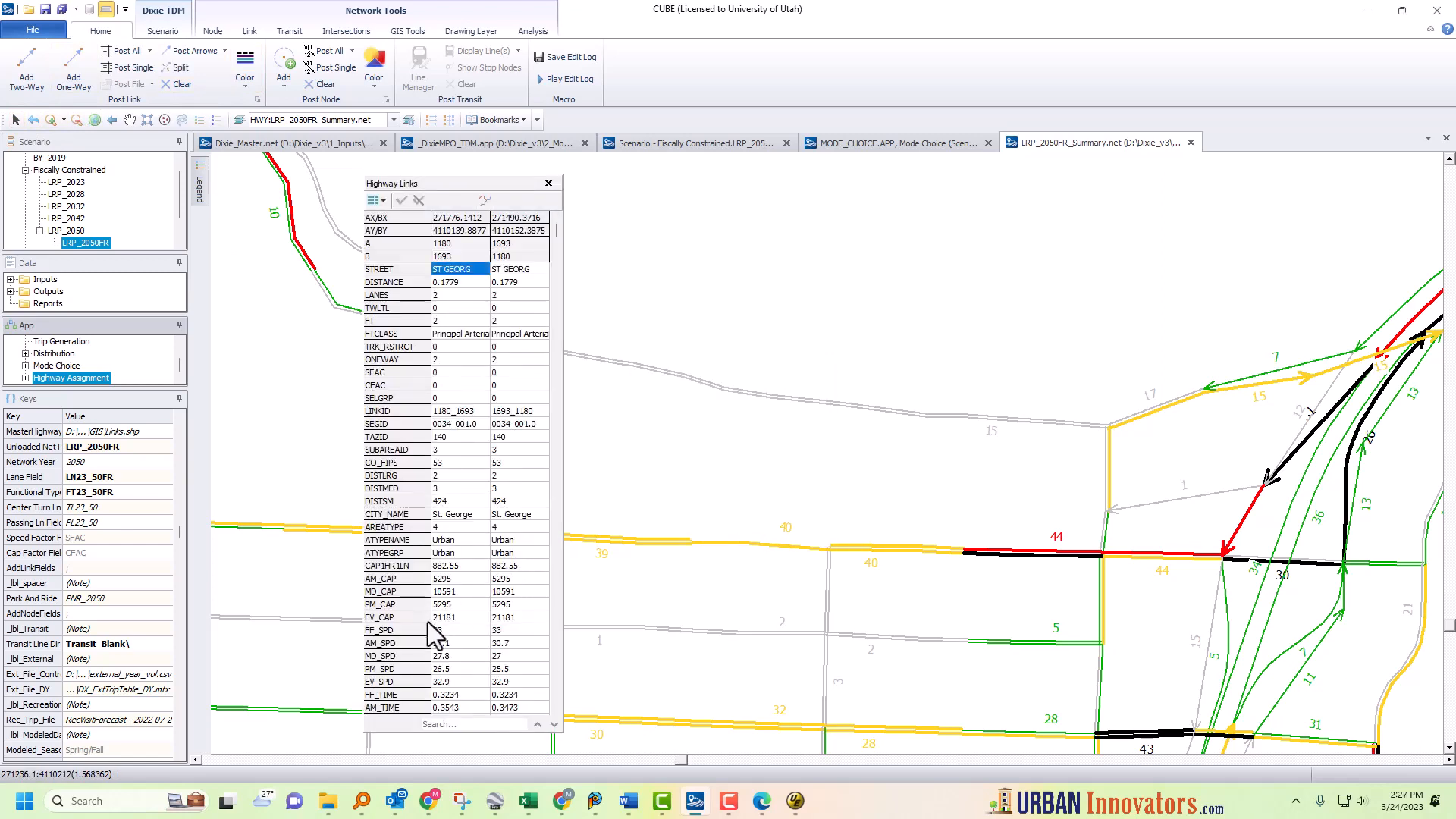
click(744, 391)
click(672, 485)
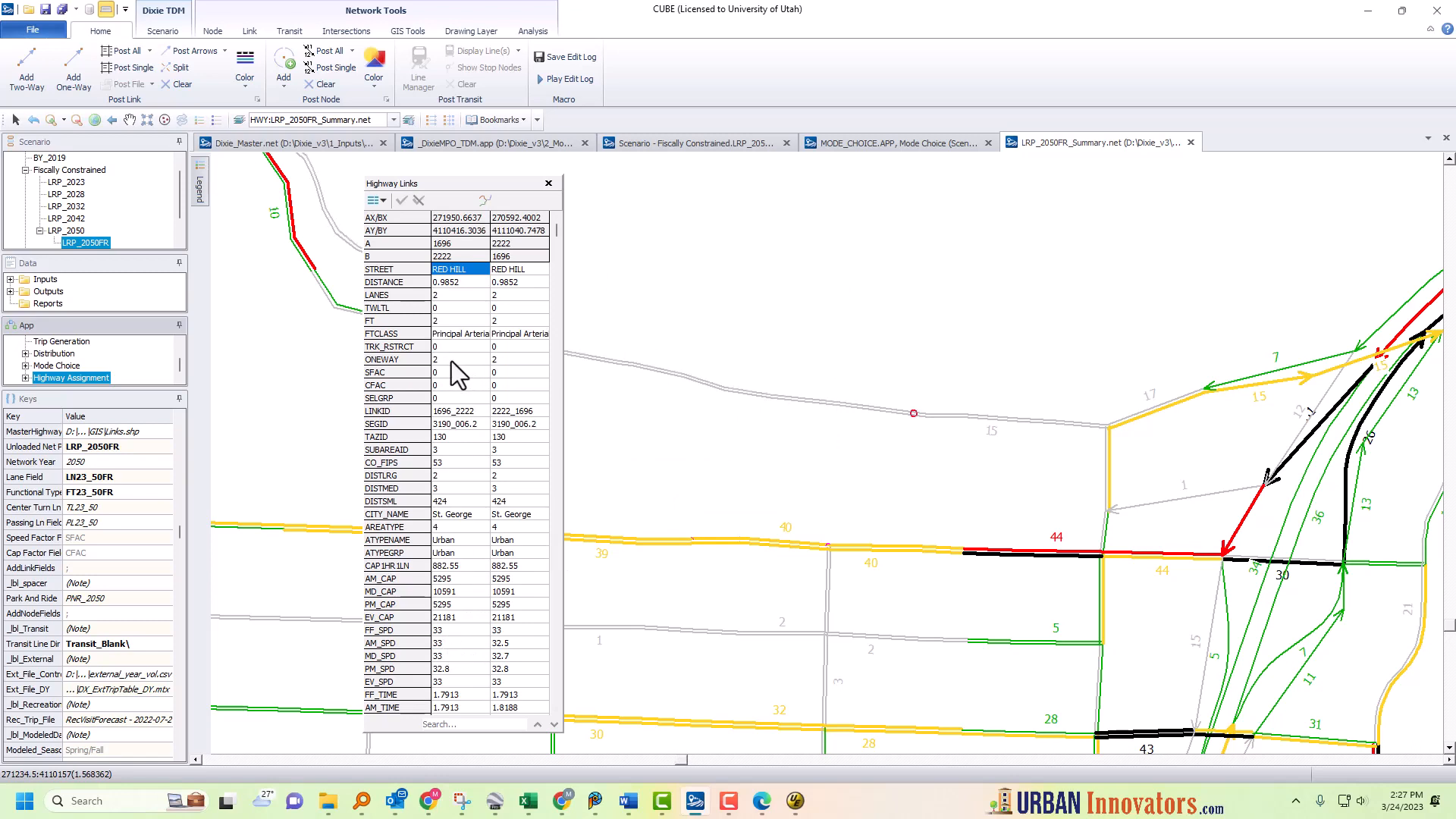
click(453, 329)
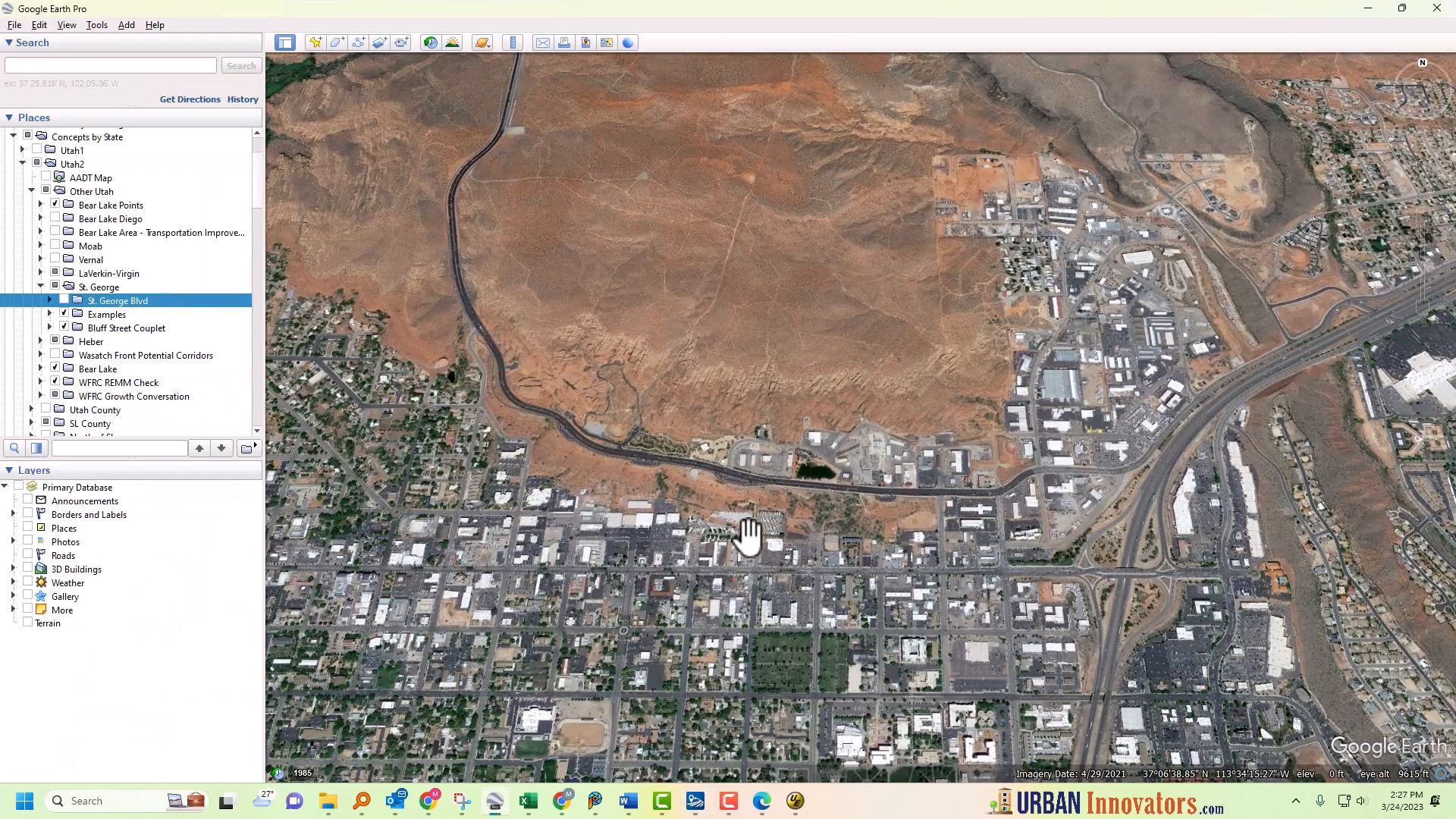
Examine the aerial imagery of downtown St. George, following St. George Boulevard eastward below the red bluffs.
scroll(749, 536, up, 5)
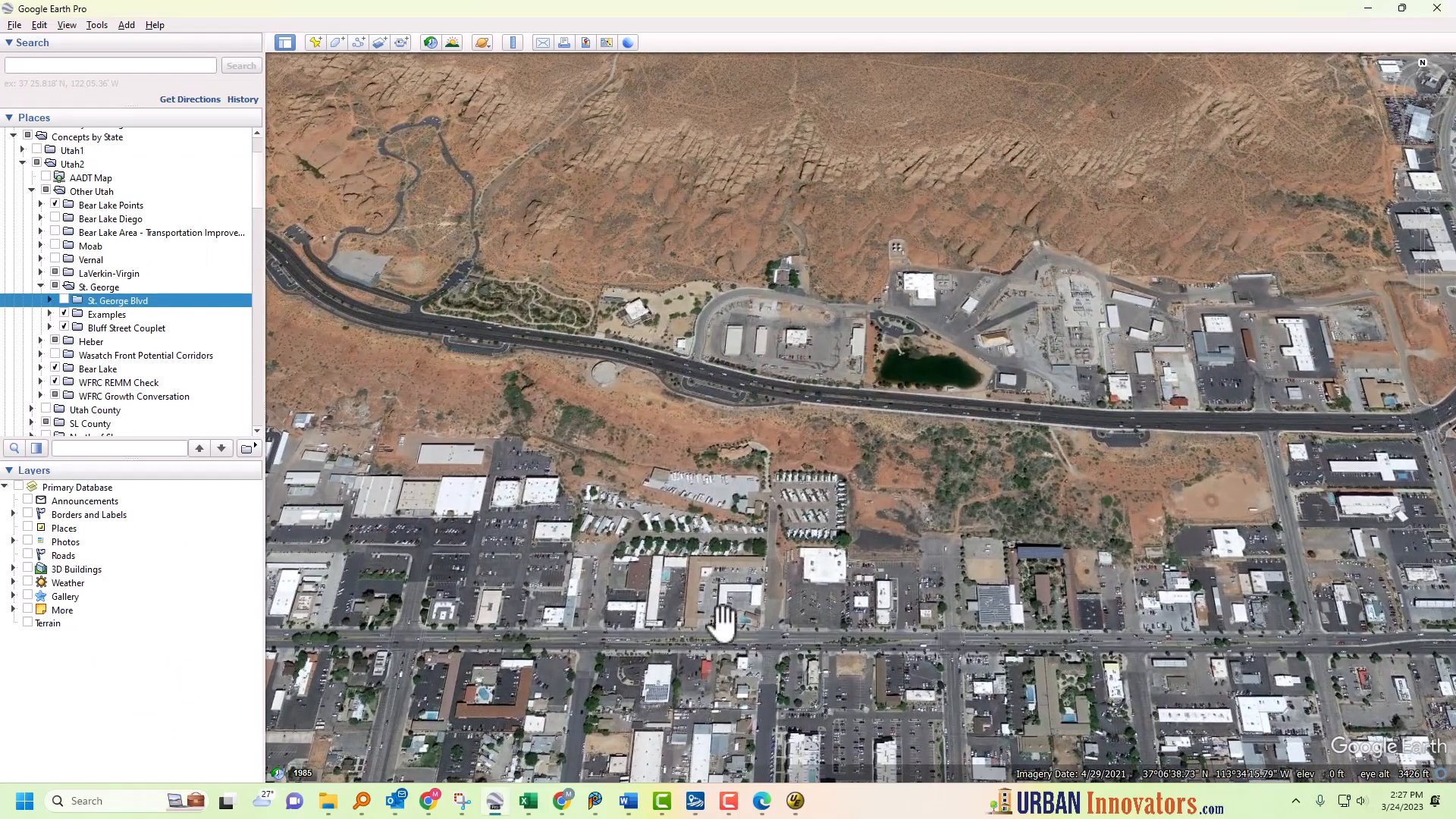
scroll(721, 627, down, 3)
drag(732, 557, 907, 510)
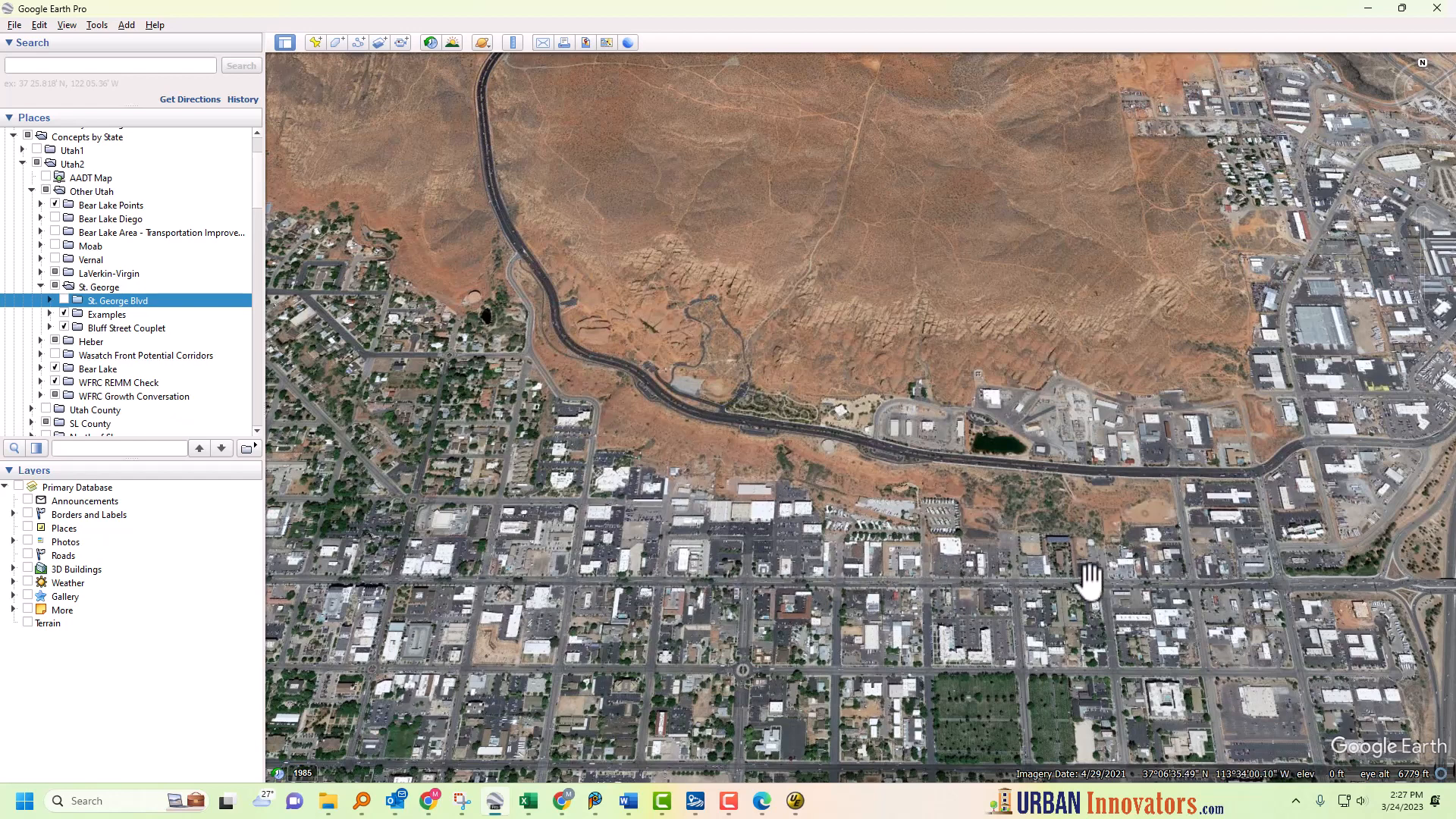
drag(471, 588, 585, 602)
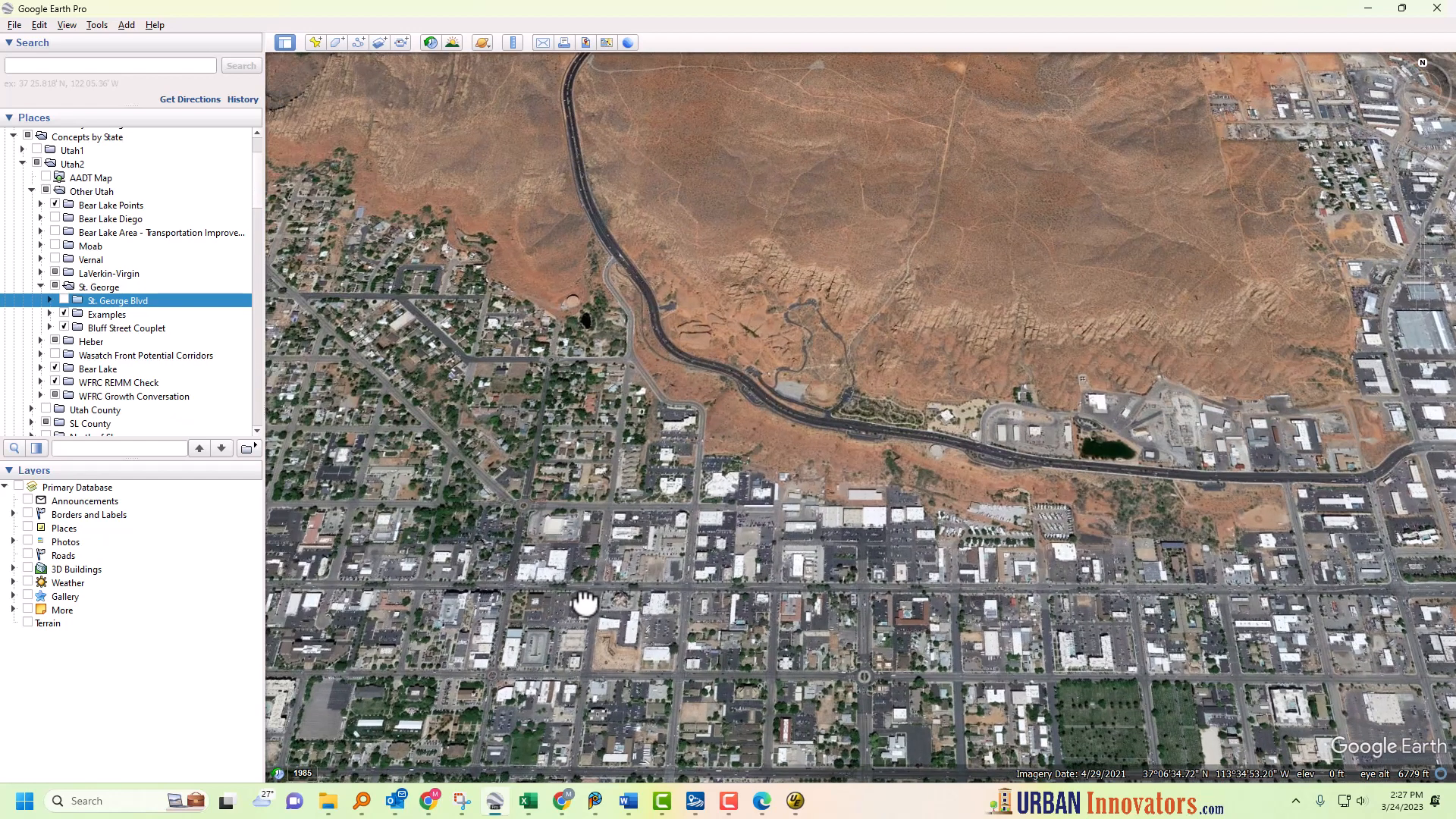
scroll(585, 596, up, 5)
drag(973, 568, 594, 559)
mouse_move(962, 561)
mouse_down()
mouse_move(777, 573)
mouse_move(593, 559)
mouse_up()
drag(1301, 548, 1123, 554)
Follow the Red Hills road in the aerial imagery west around the bluffs and back east, examining its alignment and access.
drag(811, 462, 755, 618)
drag(933, 455, 604, 536)
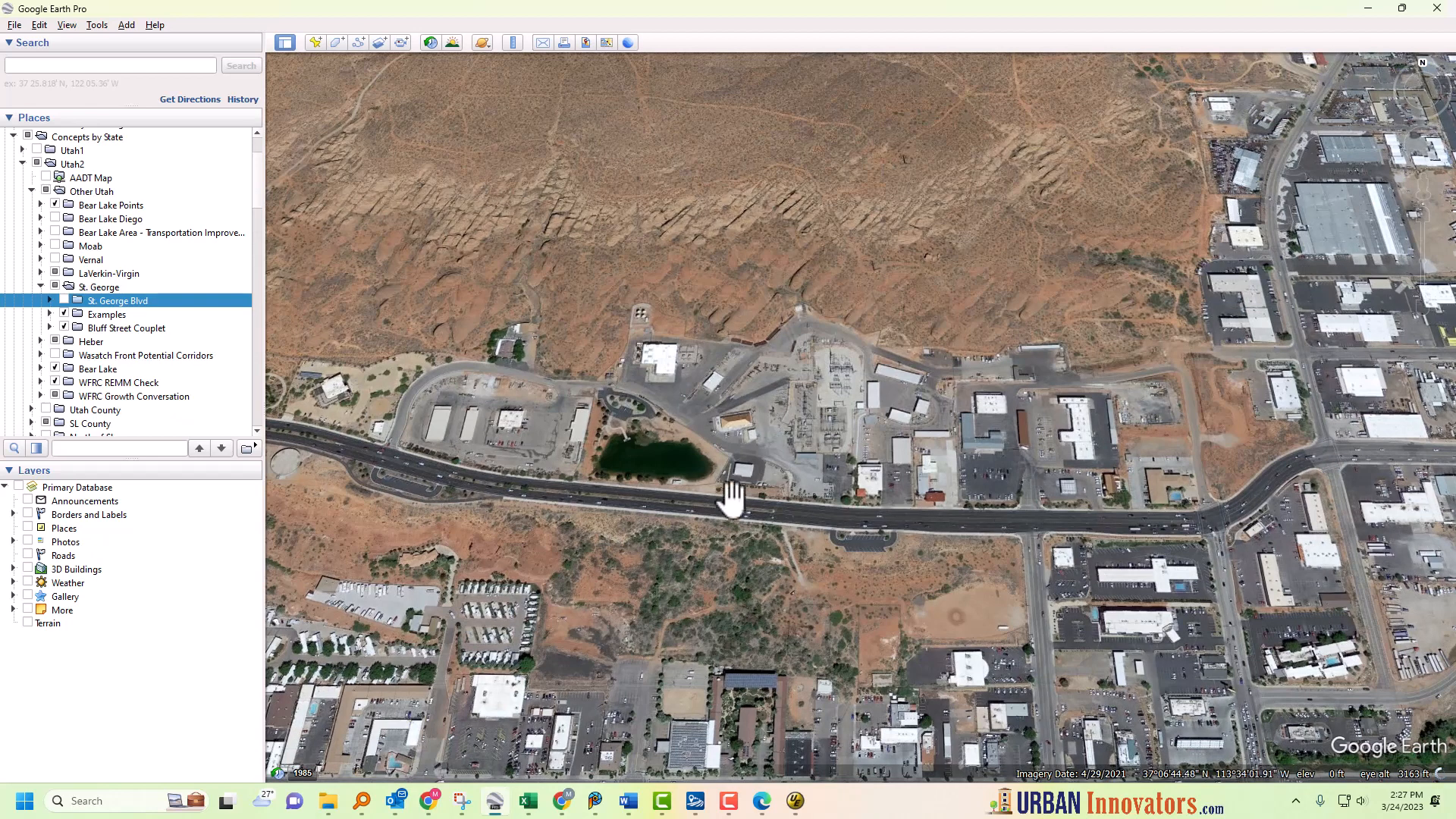
drag(575, 497, 1111, 572)
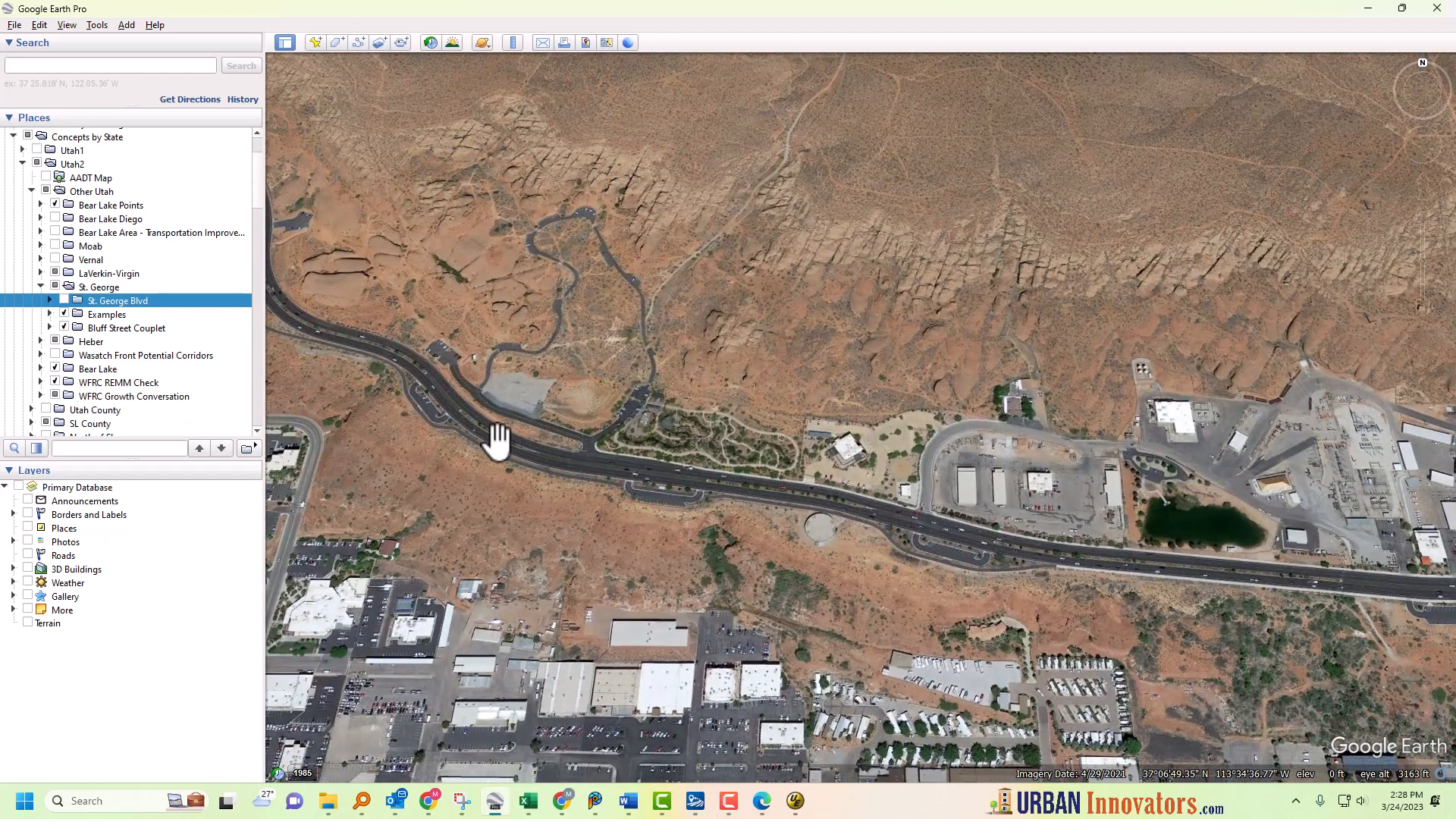
drag(498, 440, 796, 556)
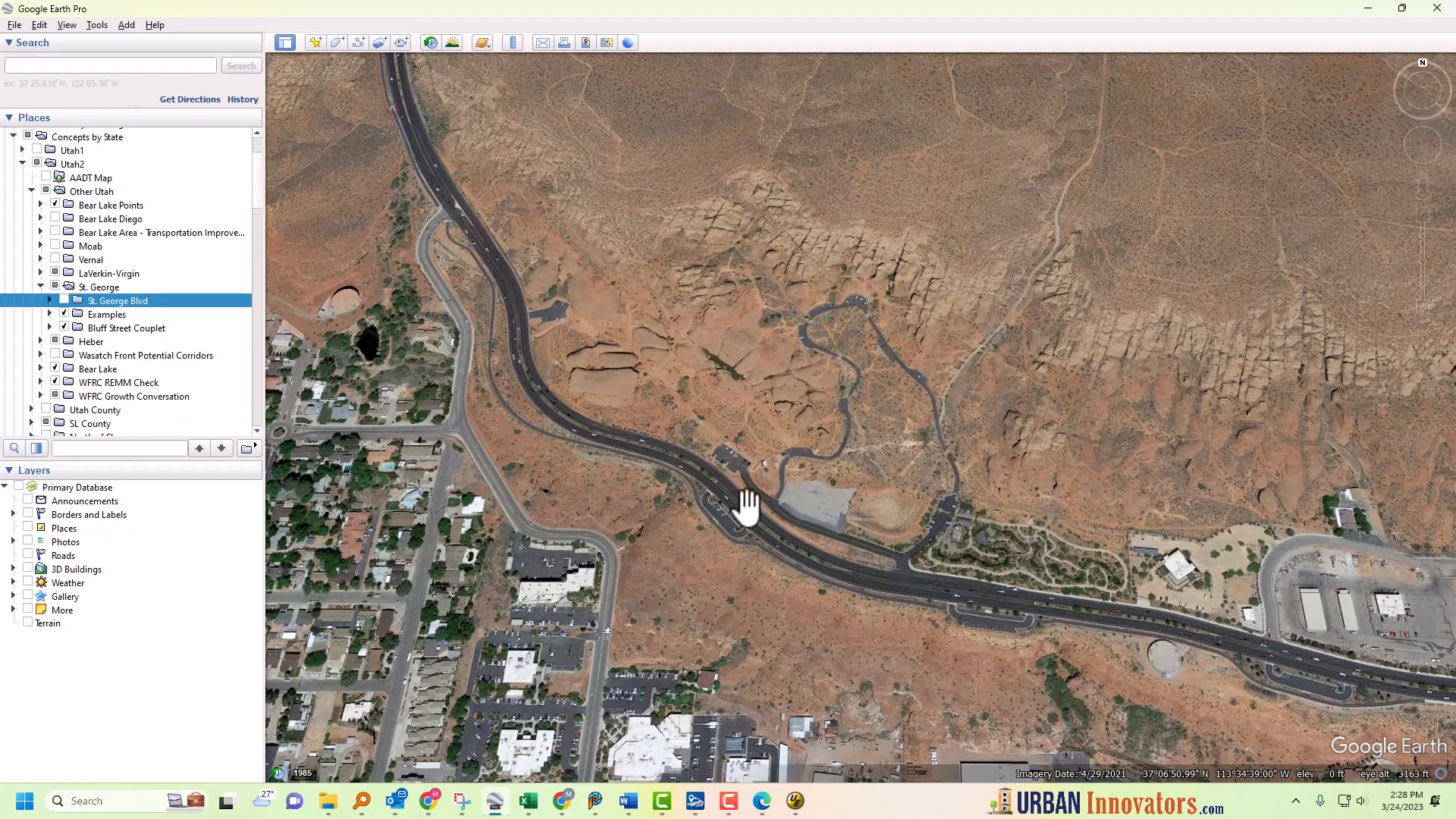
scroll(647, 553, down, 2)
drag(1033, 605, 606, 482)
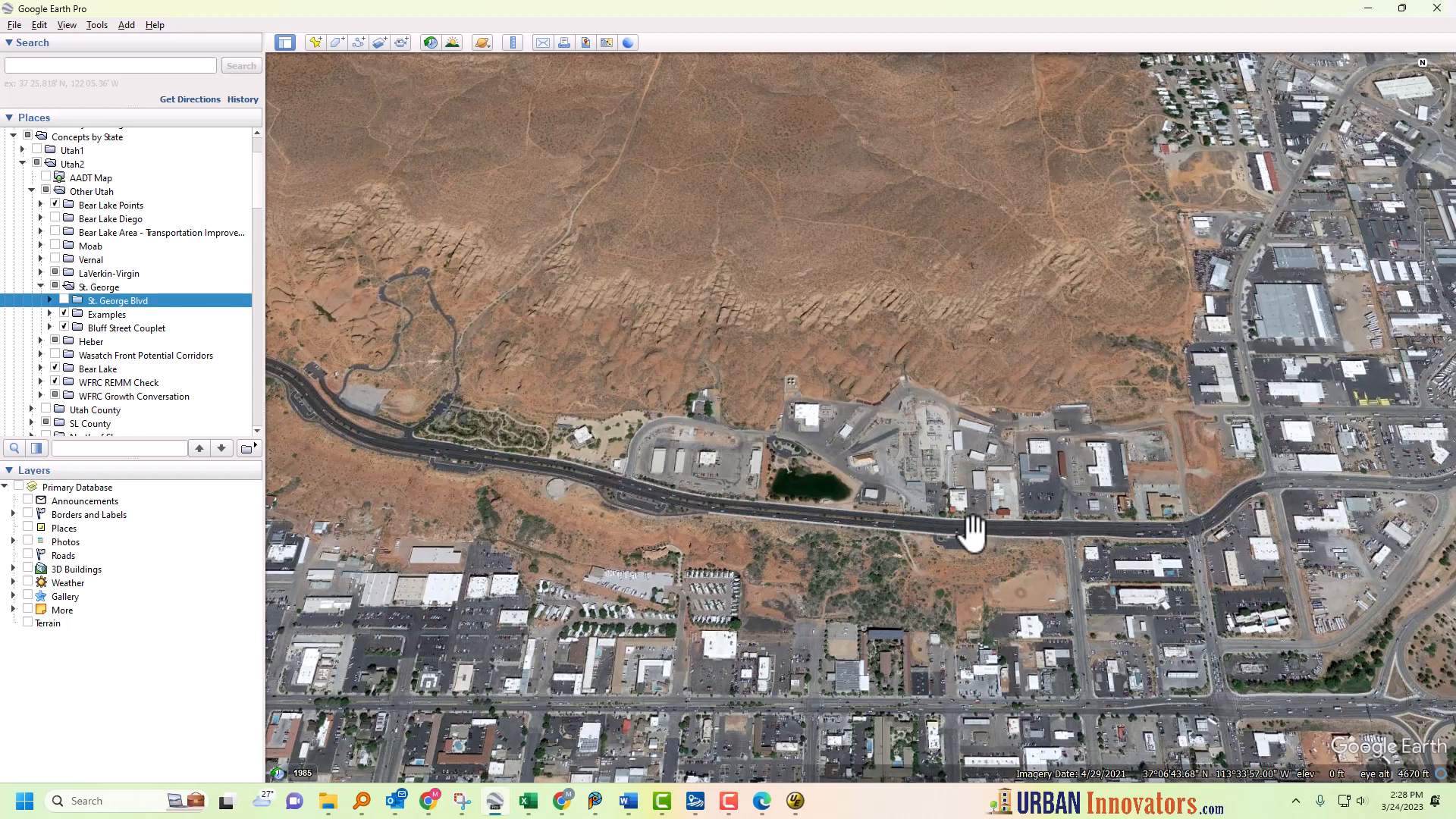
Return to CUBE, clear the Red Hills link selection and close the Highway Links attribute window.
click(1369, 10)
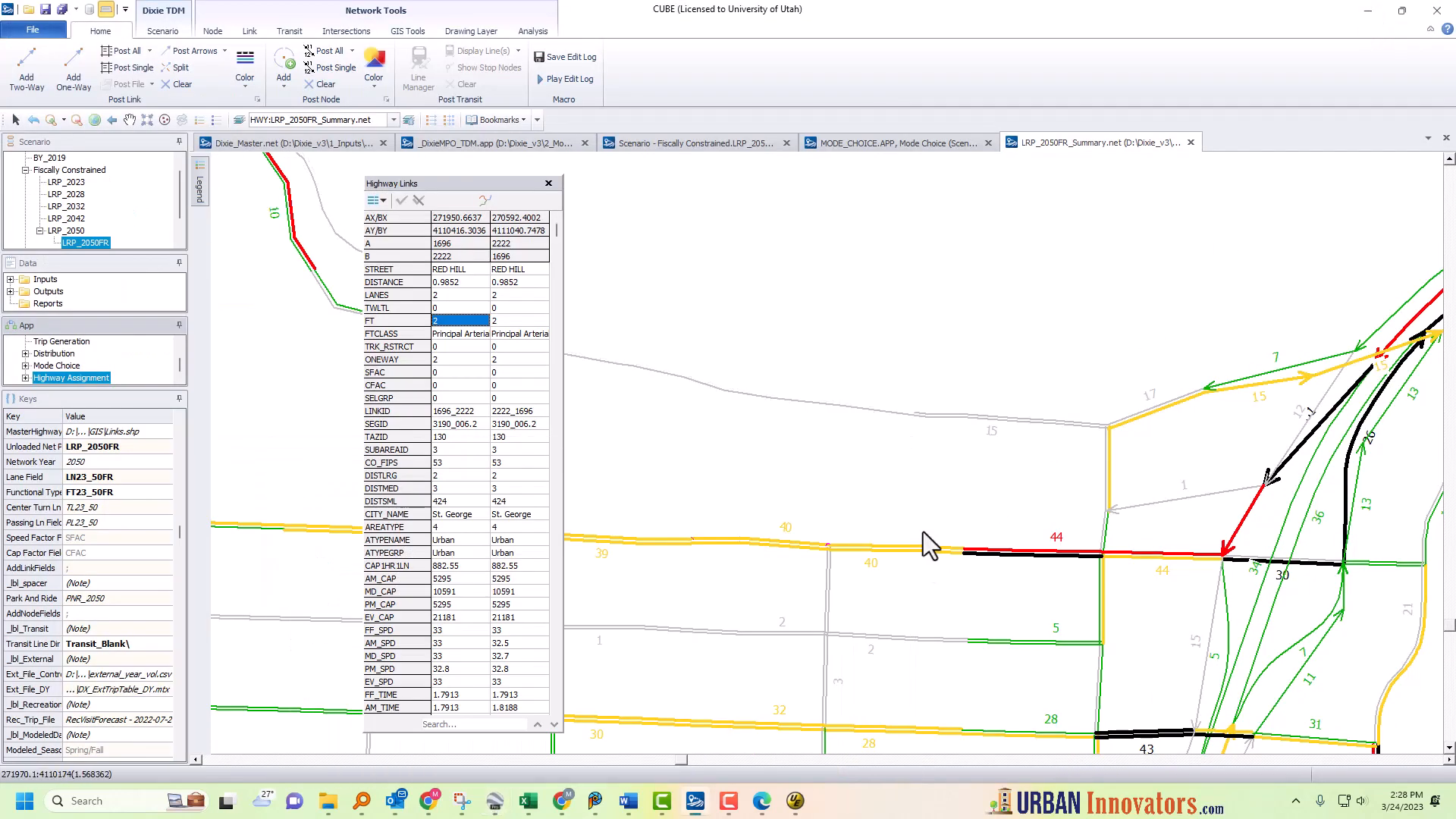
scroll(922, 523, down, 1)
click(775, 476)
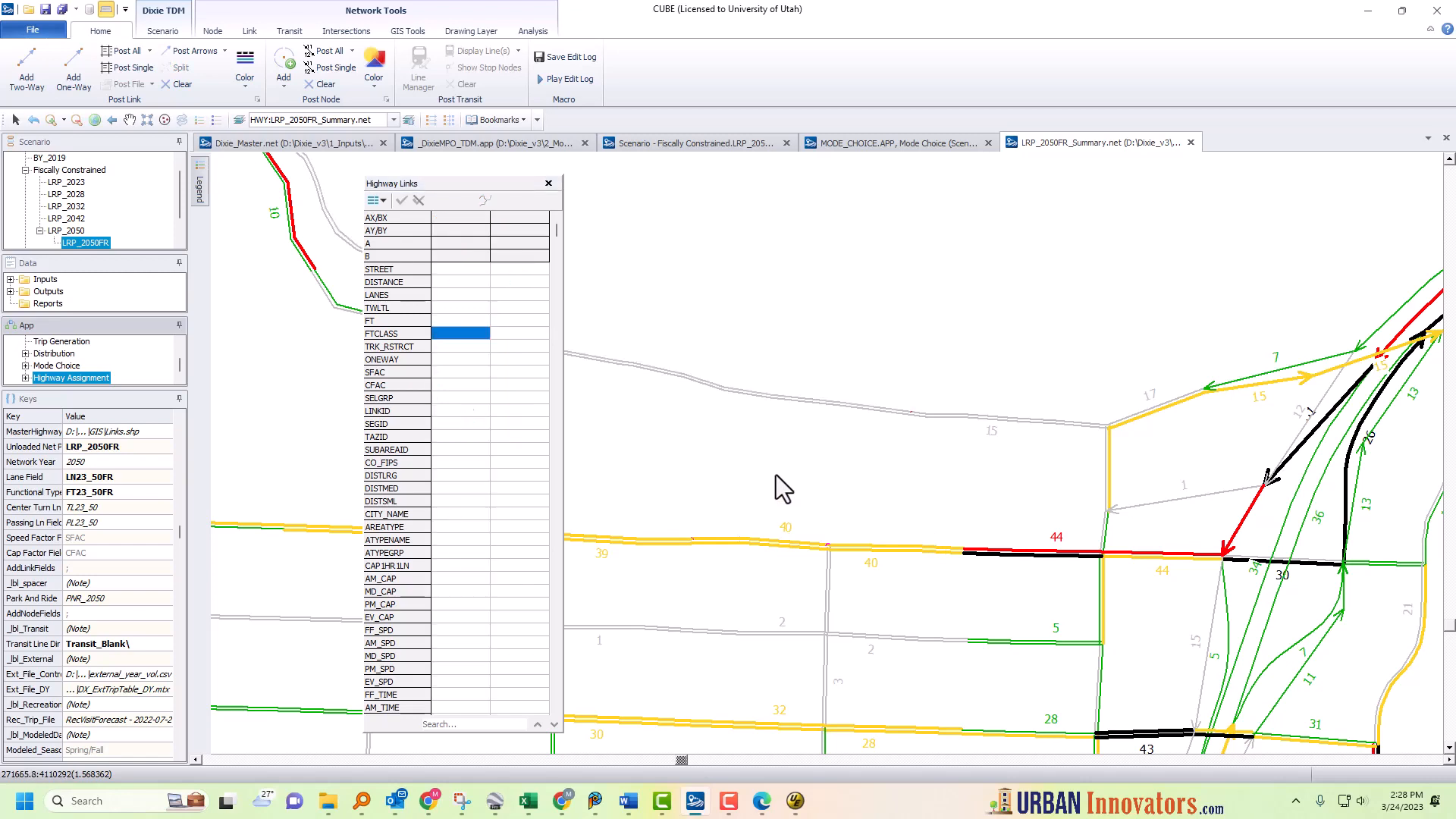
scroll(775, 475, down, 1)
scroll(776, 474, down, 1)
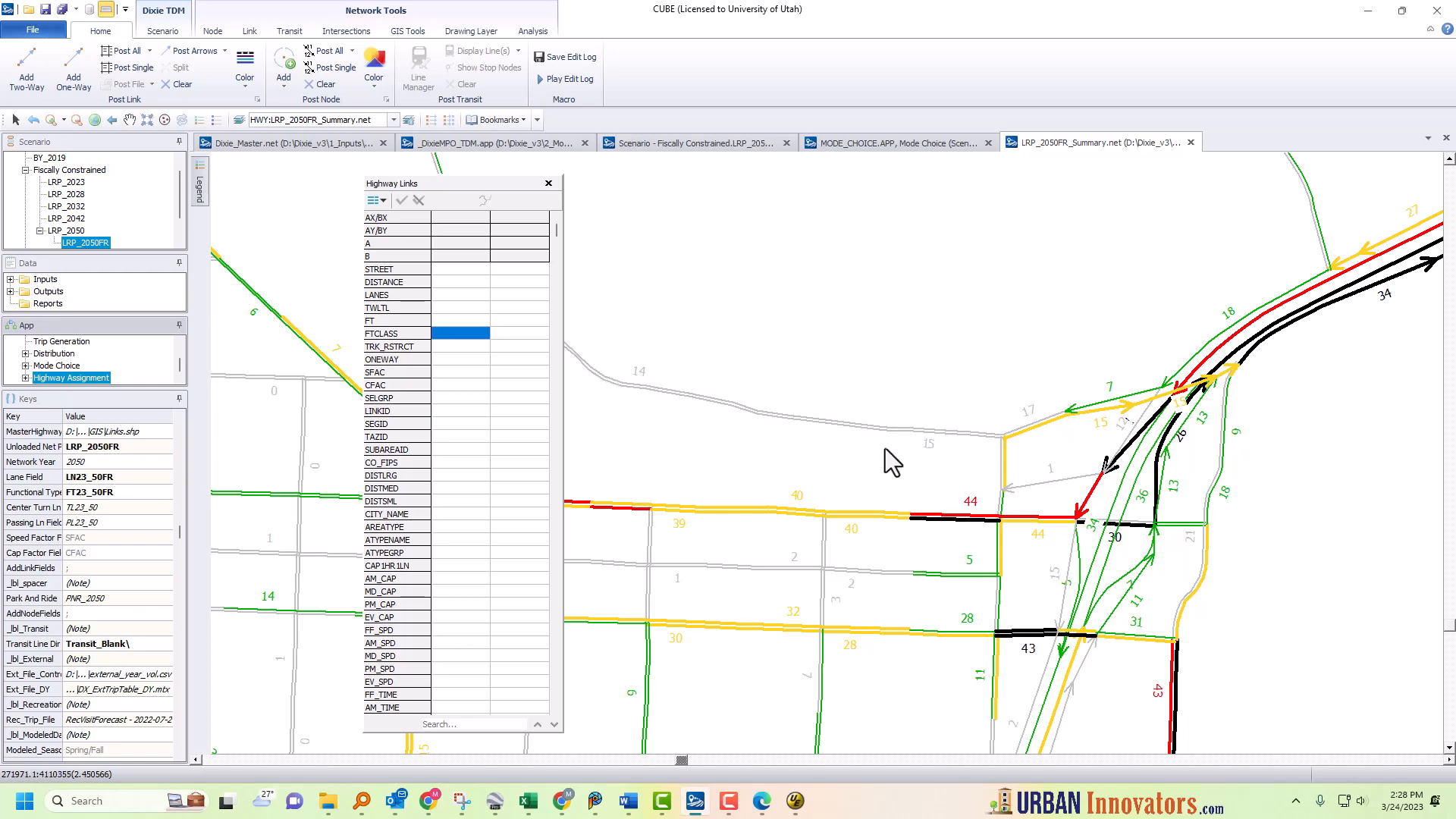
click(548, 183)
scroll(995, 336, down, 2)
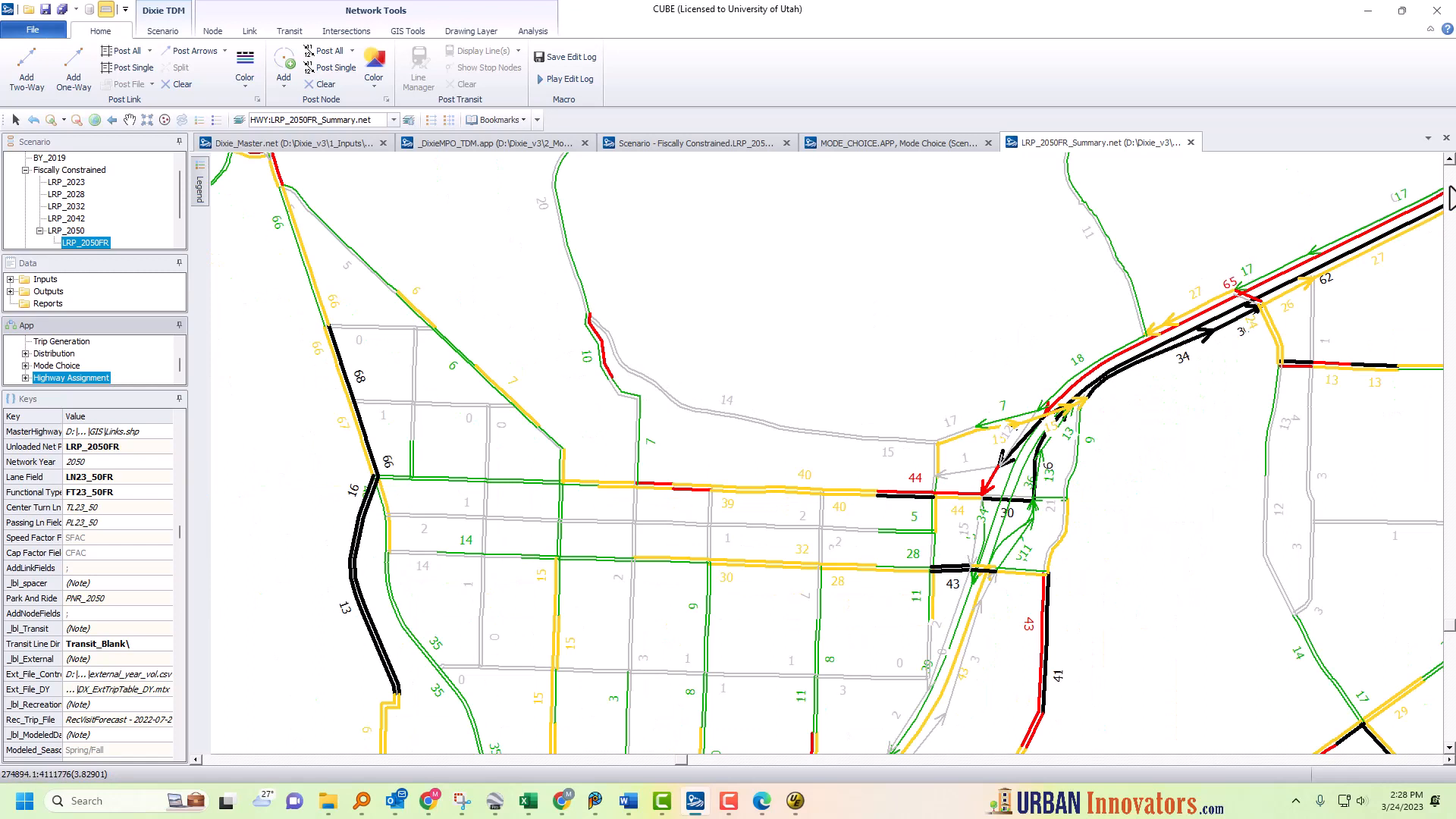
Examine the assigned volumes on the freeway, frontage roads and ramps northeast of downtown in the LRP_2050FR summary network.
click(129, 120)
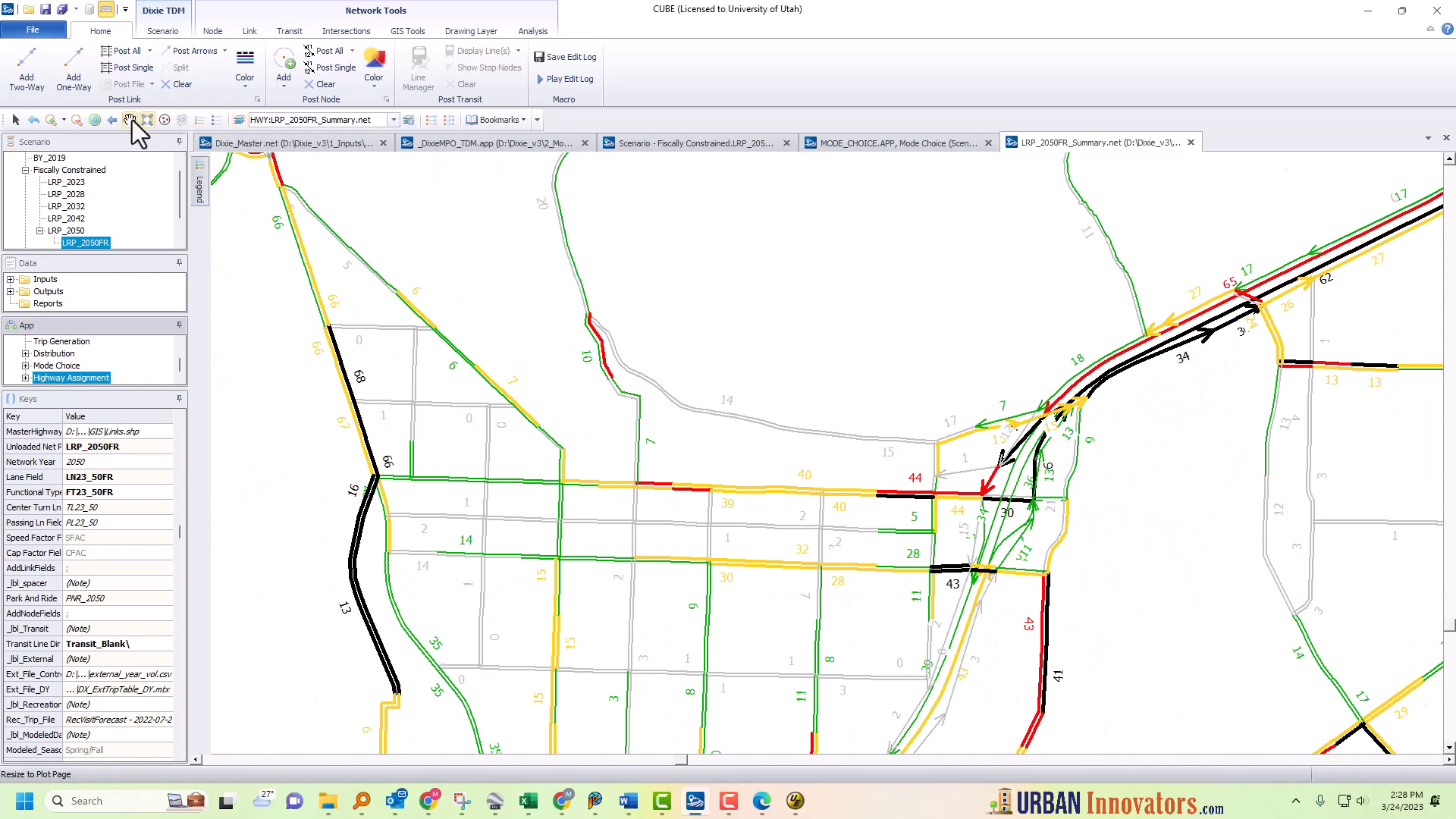
drag(947, 353, 614, 492)
scroll(834, 455, up, 3)
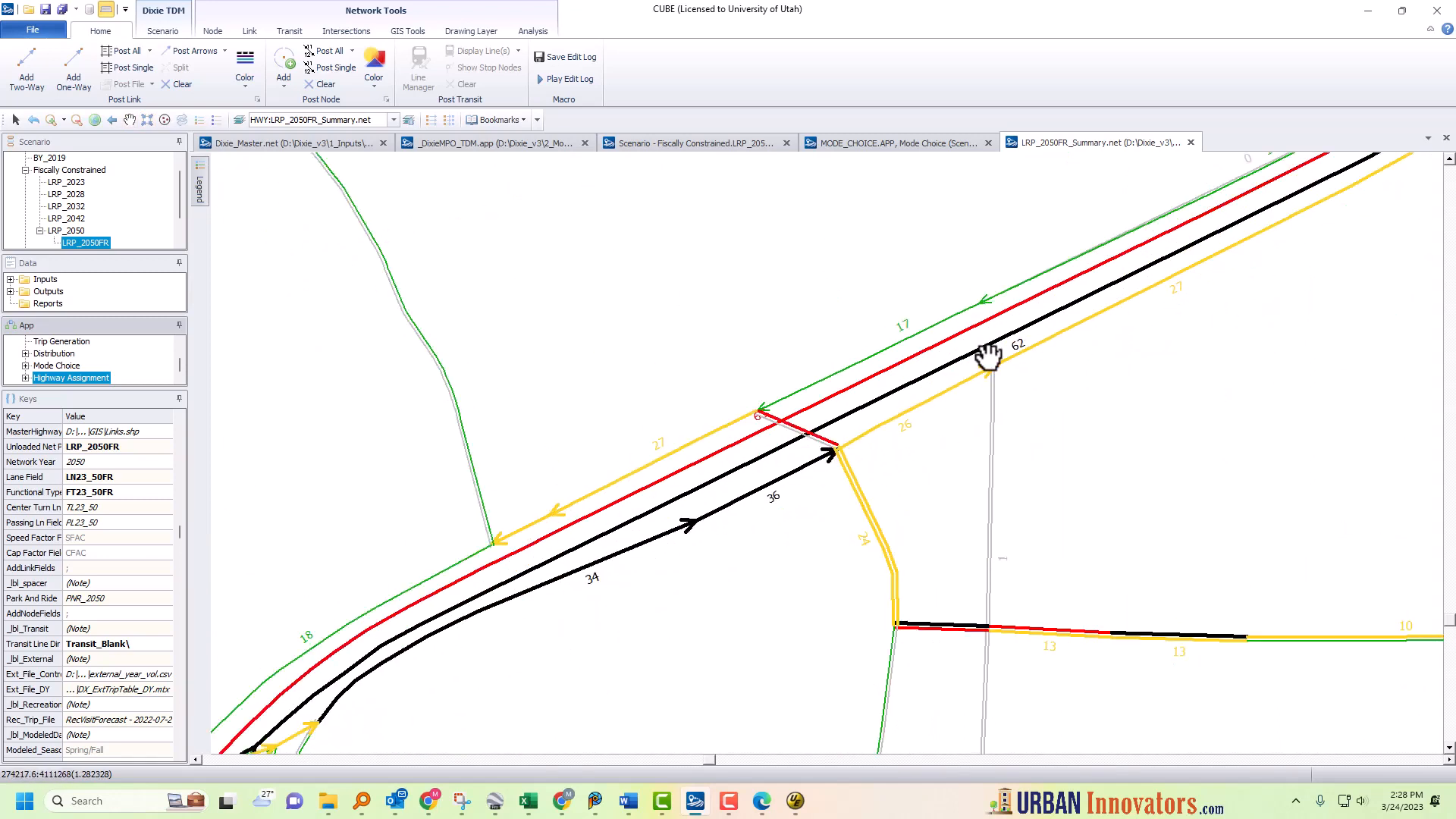
scroll(988, 353, down, 2)
scroll(988, 352, down, 2)
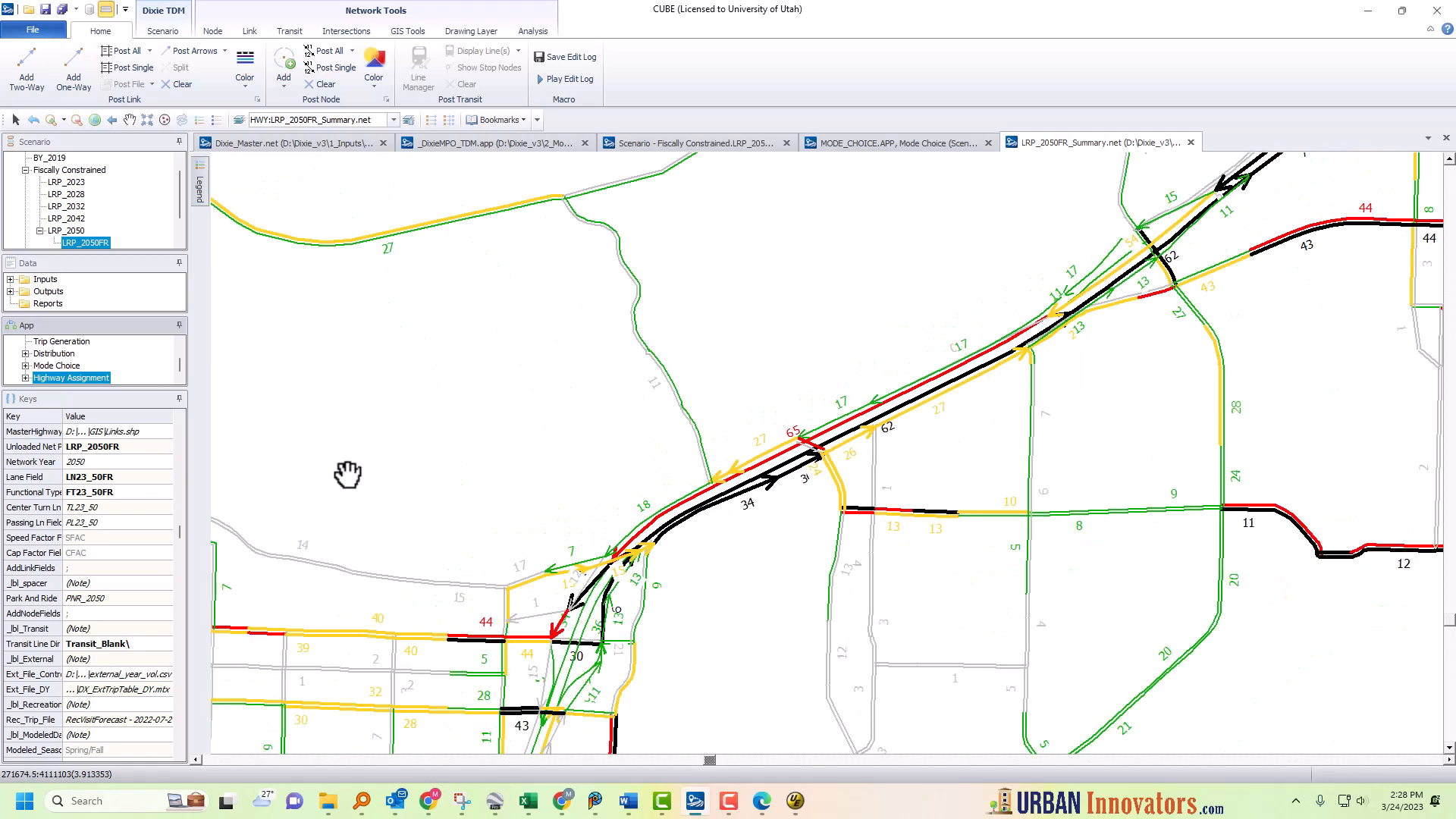